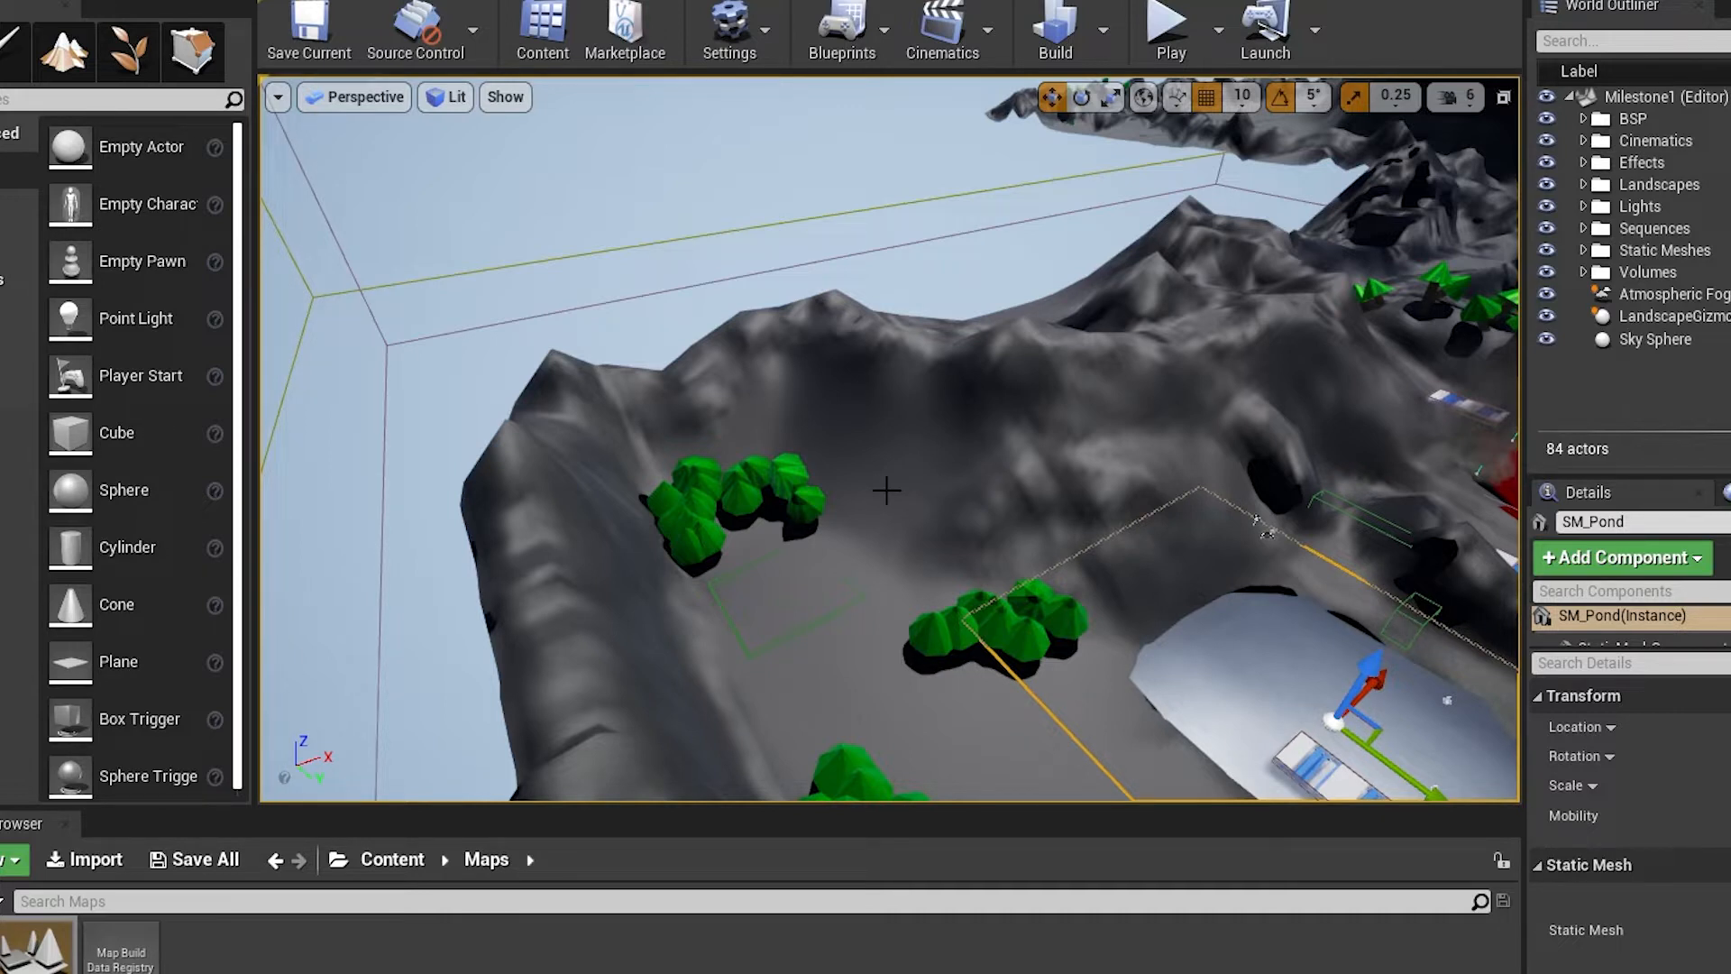
Examine the snowy valley of the level, with its tree clusters, frozen pond and striped platform
{"action": "key", "text": "f"}
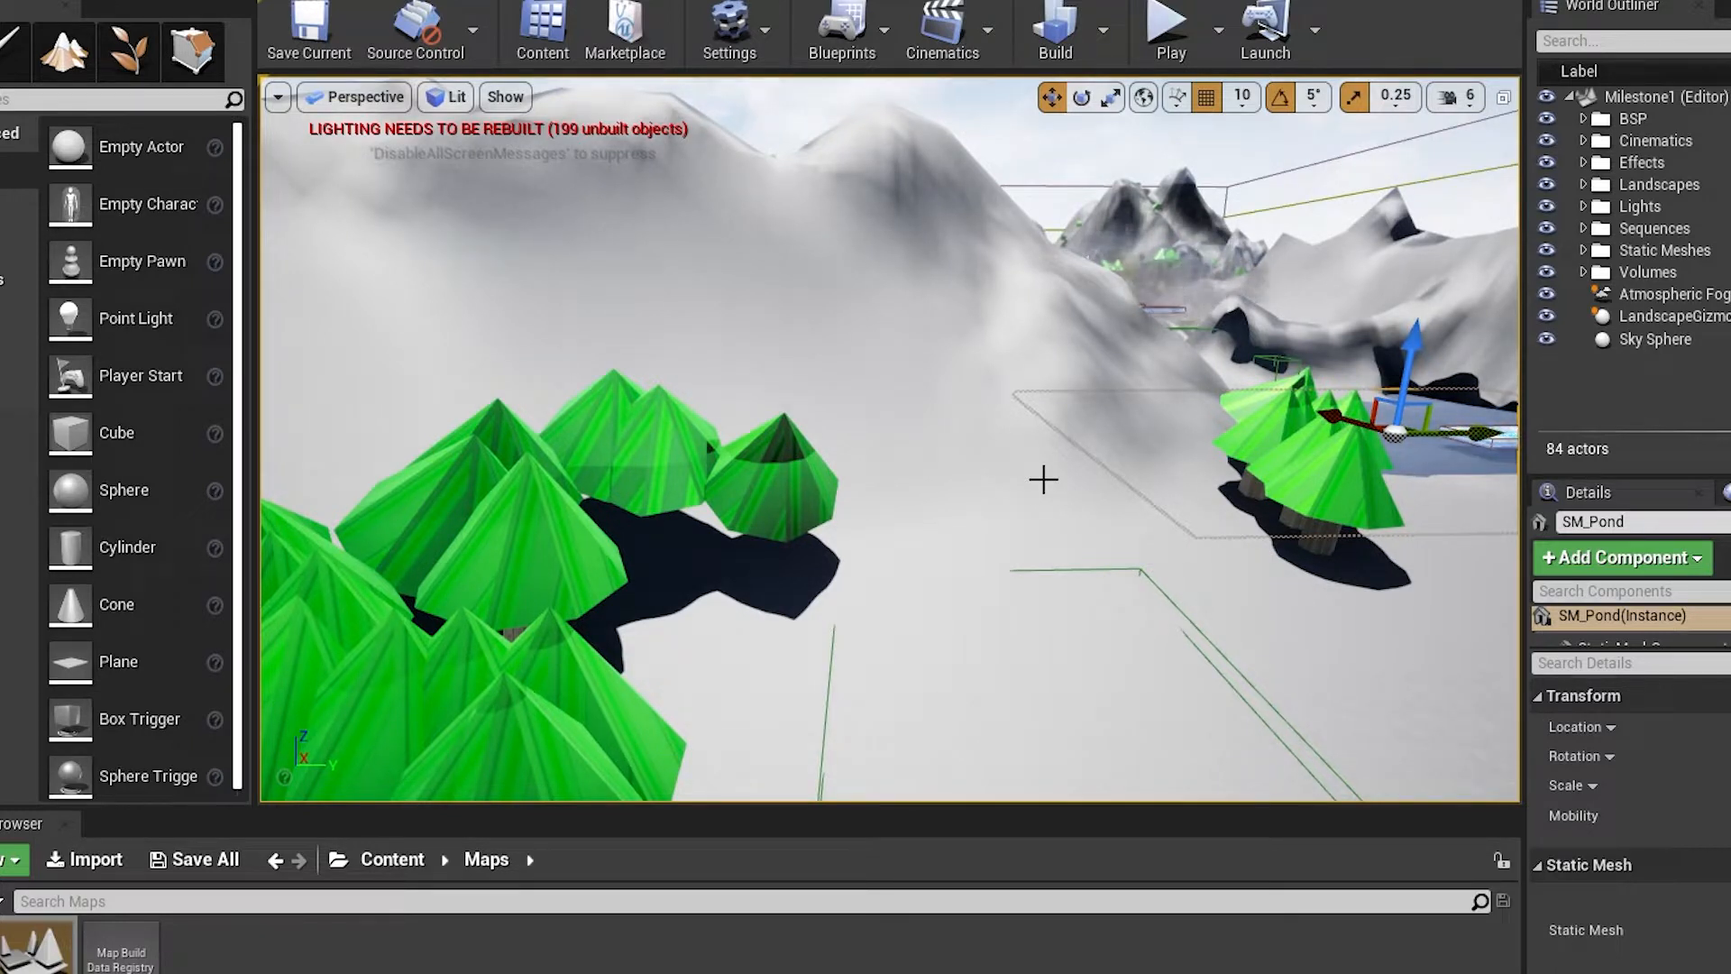
{"action": "right_click_drag", "start_coordinate": [1047, 427], "coordinate": [1140, 444]}
{"action": "key", "text": "w"}
{"action": "key", "text": "d"}
{"action": "key", "text": "s"}
{"action": "key", "text": "w"}
{"action": "key", "text": "w"}
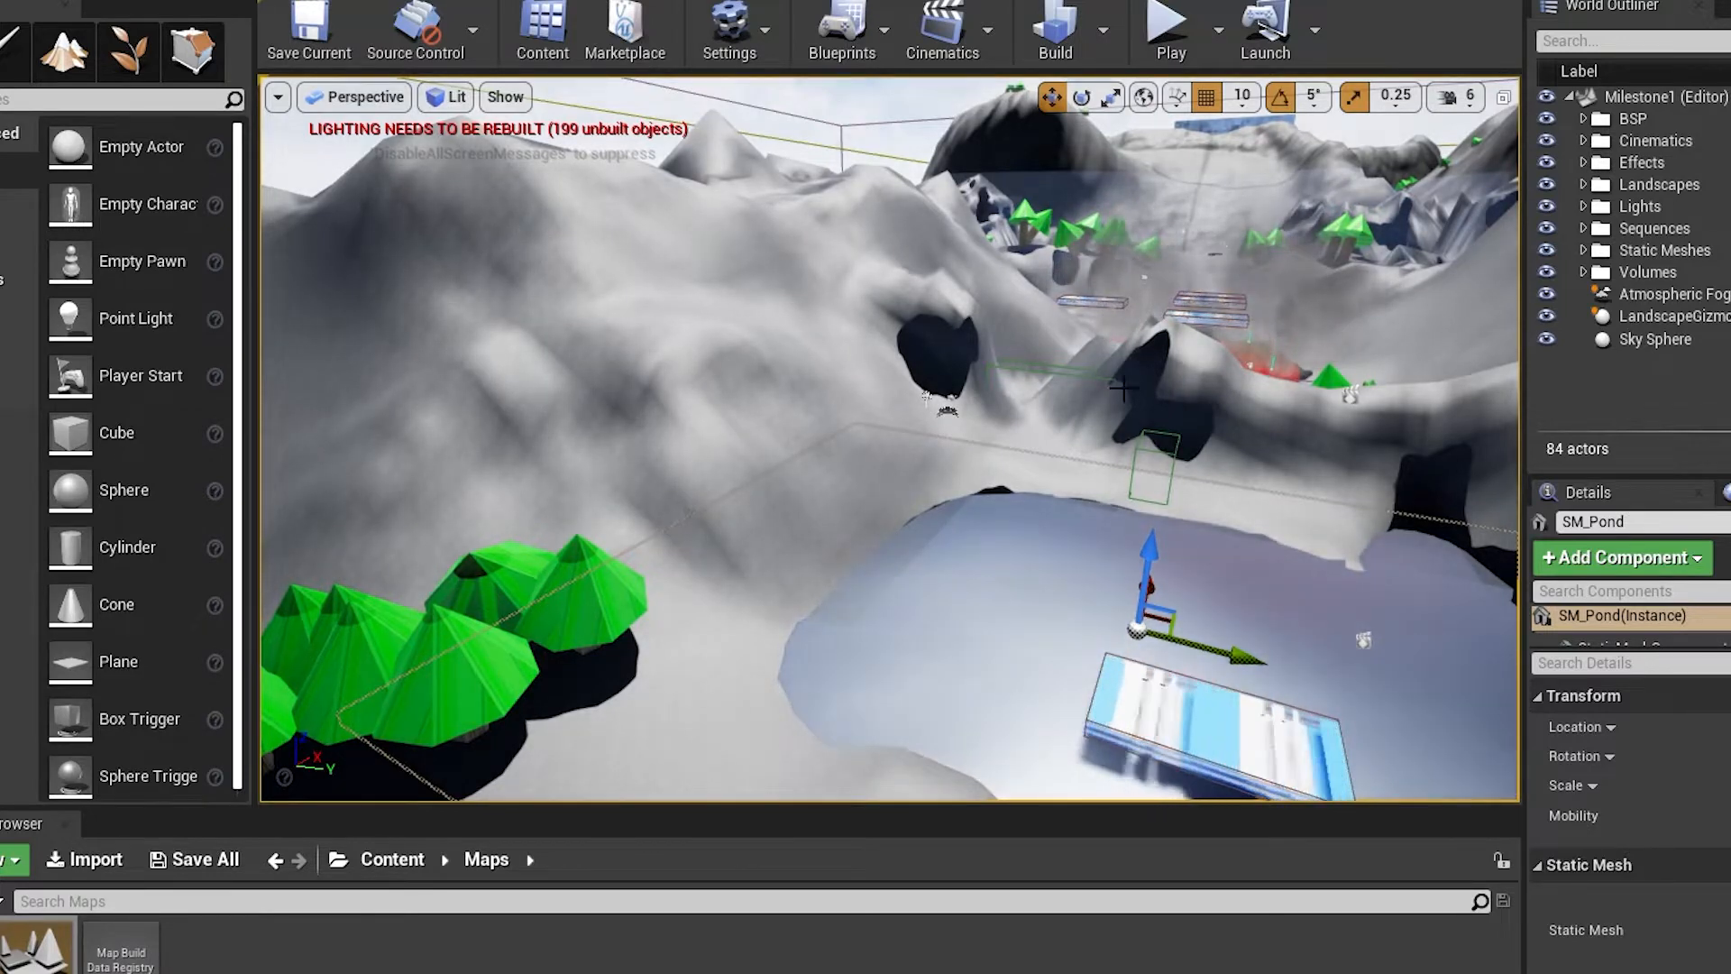
{"action": "right_click_drag", "start_coordinate": [1047, 426], "coordinate": [1124, 388]}
{"action": "key", "text": "s"}
{"action": "key", "text": "w"}
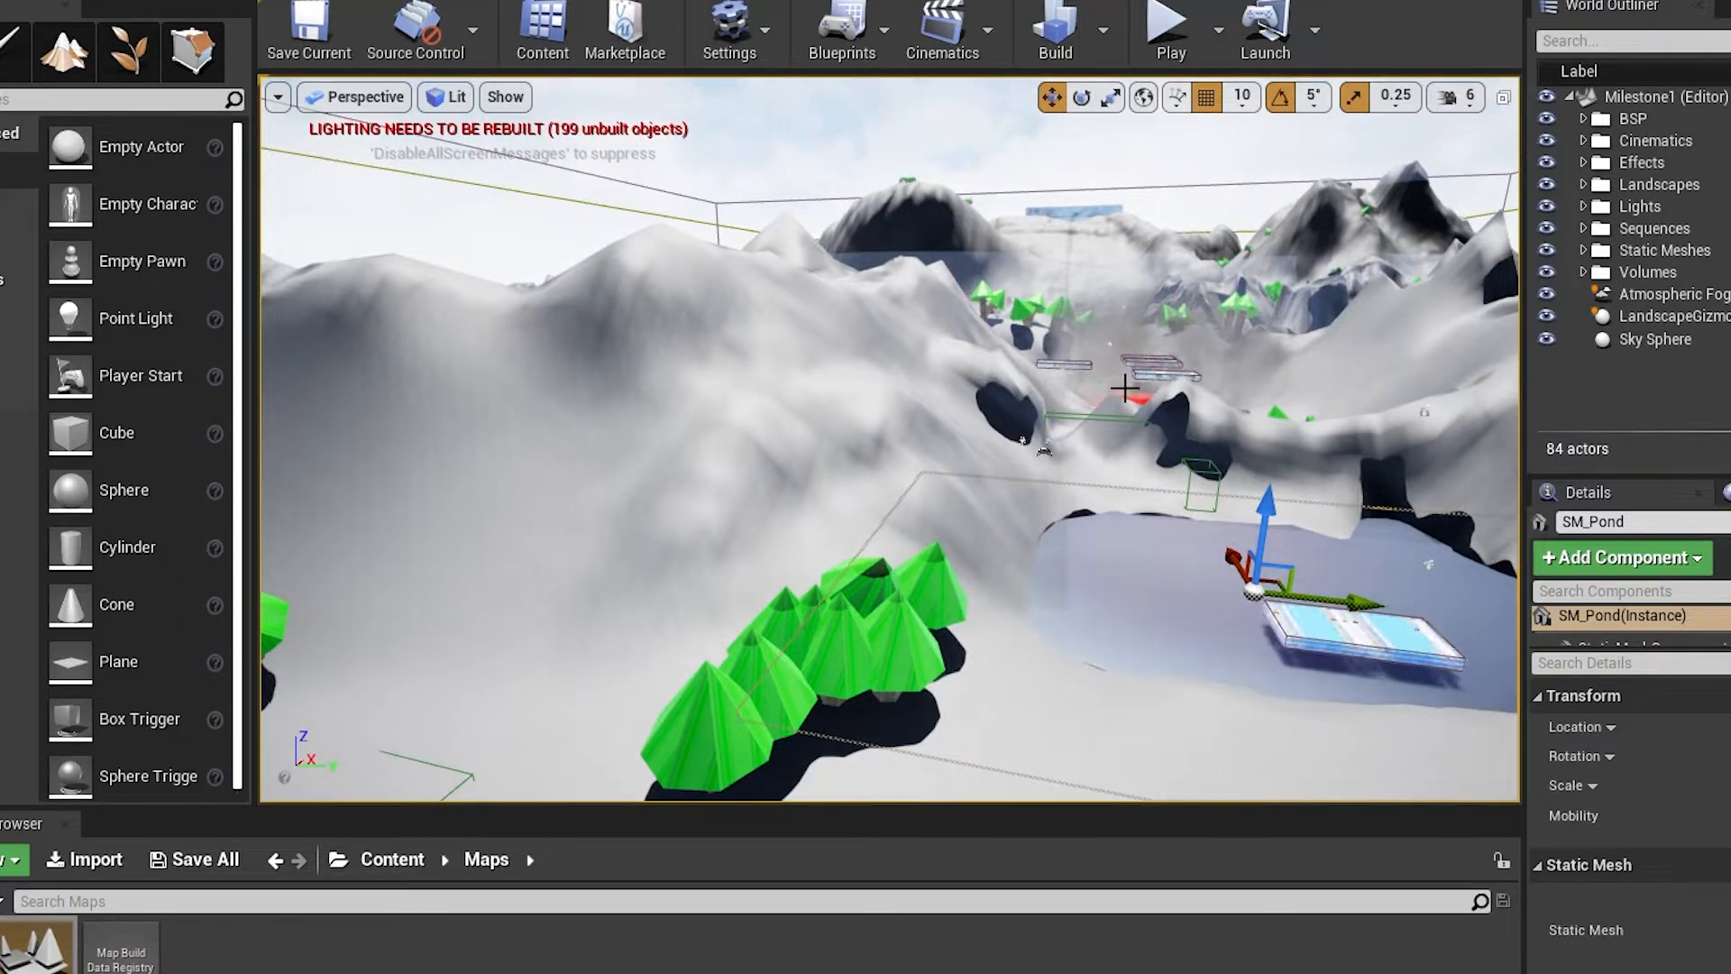
Examine the approach from between the tree clusters across the pond to the mountain passes beyond
{"action": "right_click_drag", "start_coordinate": [1125, 388], "coordinate": [1160, 356]}
{"action": "key", "text": "w"}
{"action": "key", "text": "s"}
{"action": "key", "text": "w"}
{"action": "key", "text": "s"}
{"action": "key", "text": "w"}
{"action": "key", "text": "s"}
{"action": "key", "text": "w"}
{"action": "key", "text": "s"}
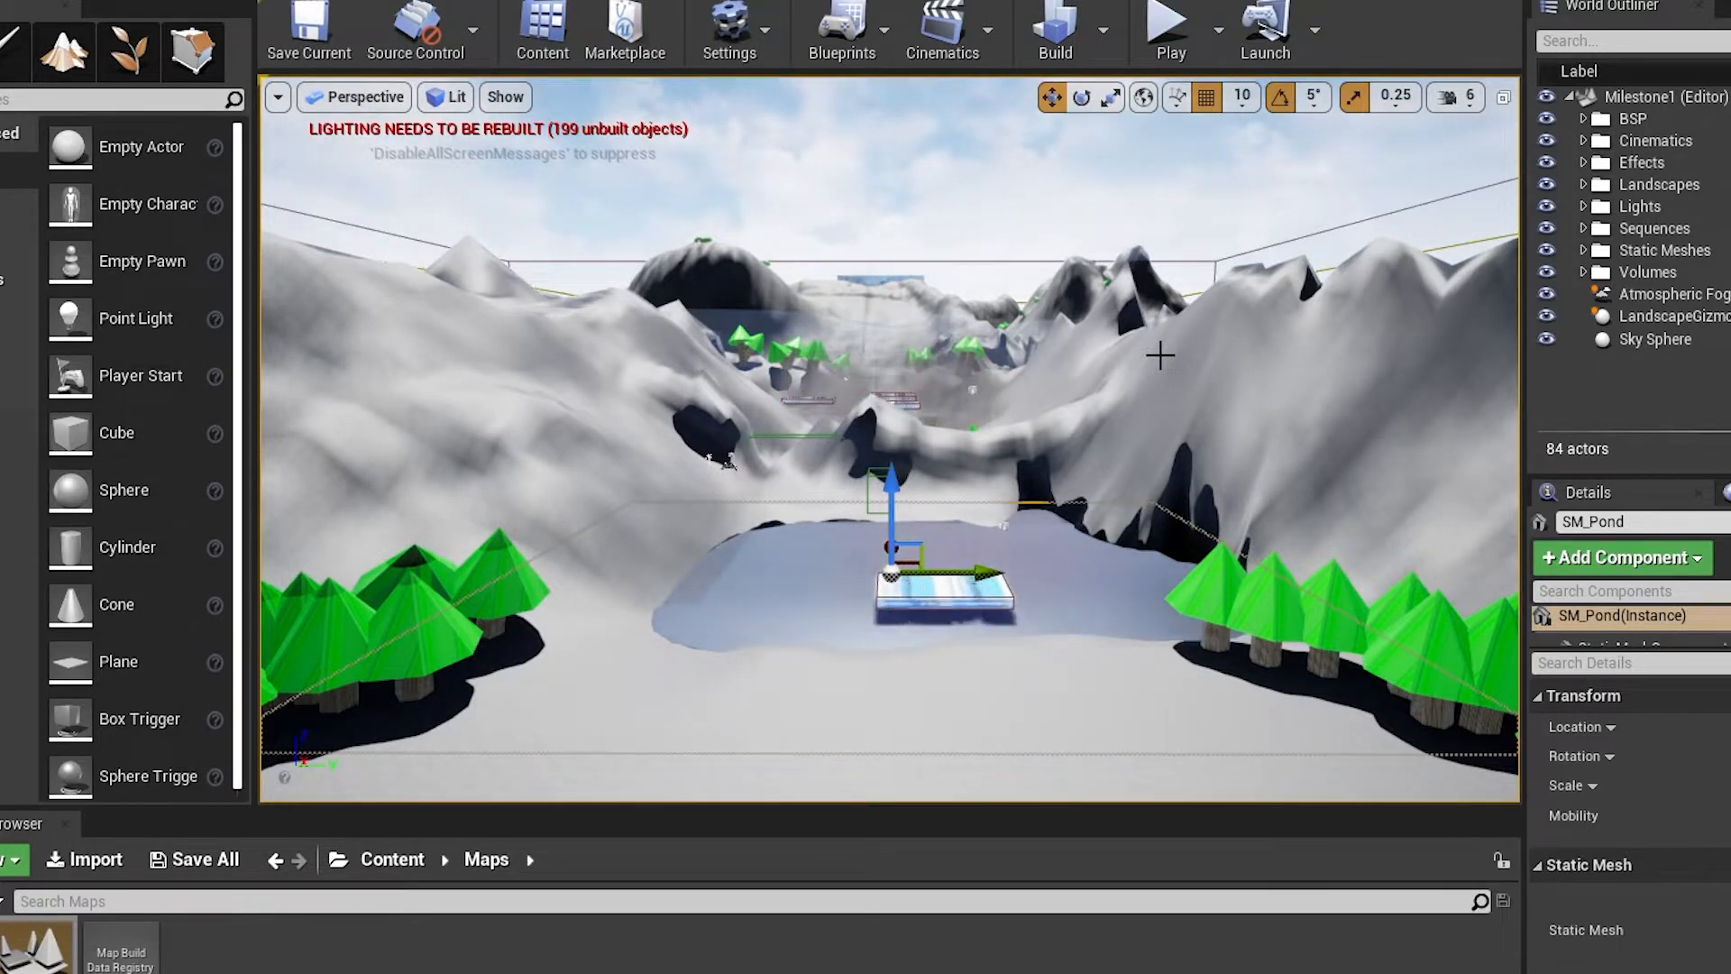
Play-test the level from the open snowy ground, walking past the trees to the striped platform on the pond and jumping
{"action": "right_click_drag", "start_coordinate": [1161, 355], "coordinate": [1132, 241]}
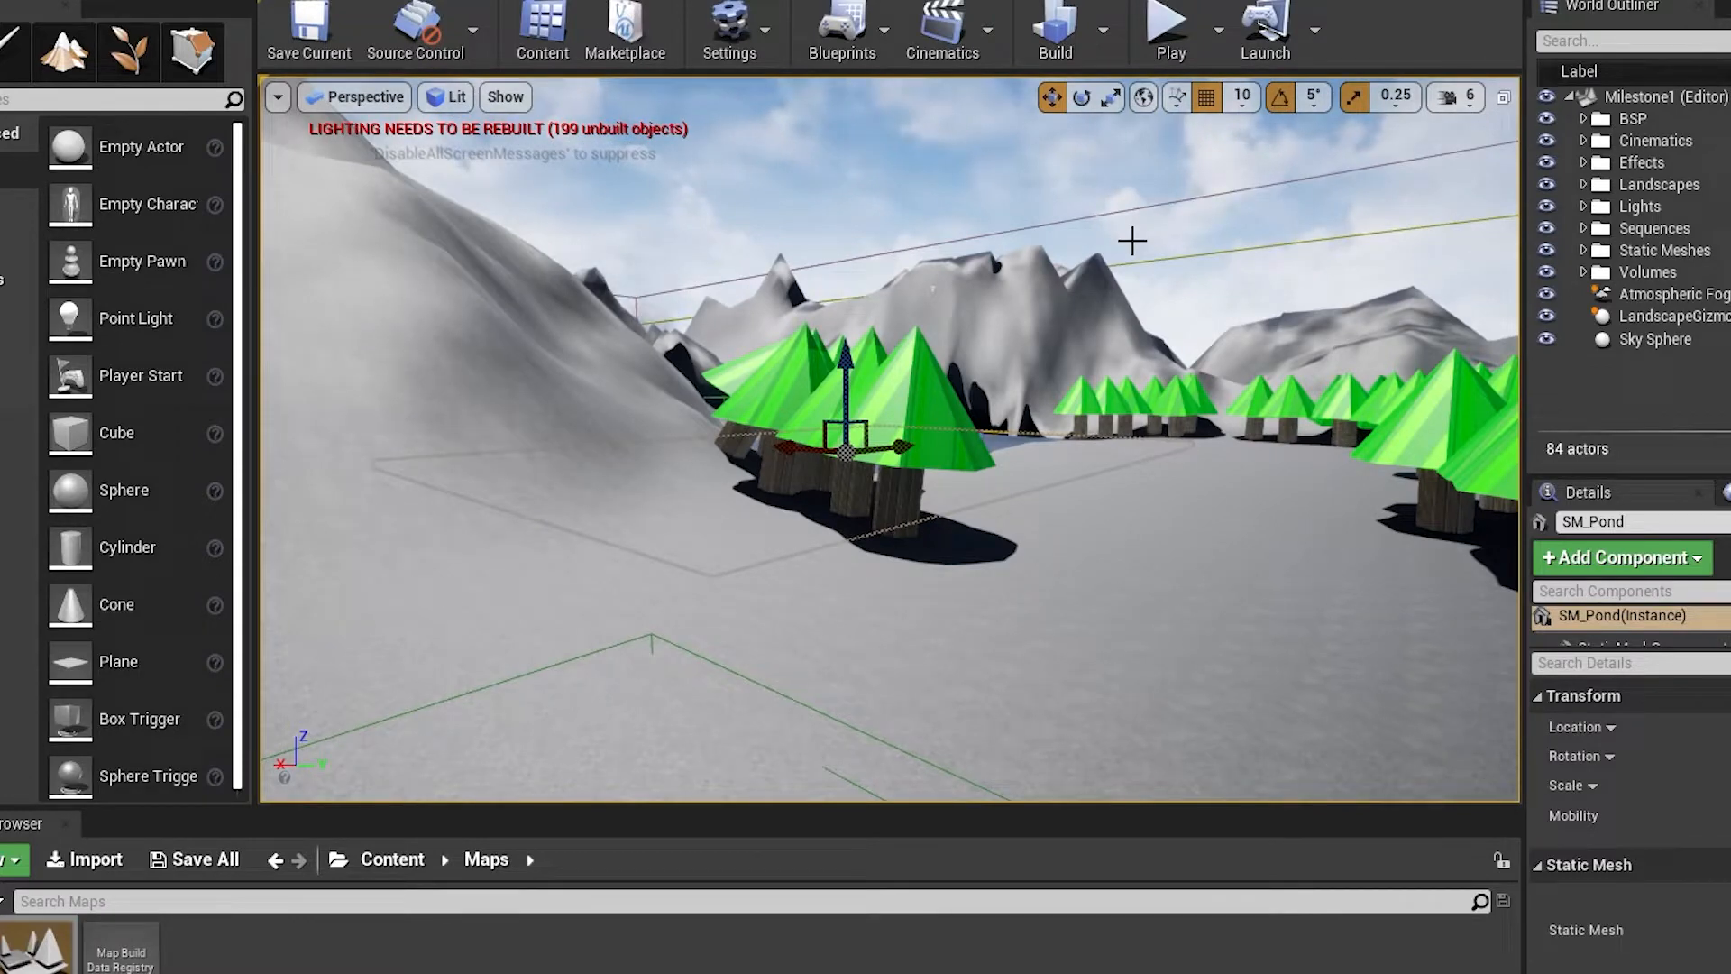
{"action": "left_click", "coordinate": [1166, 27]}
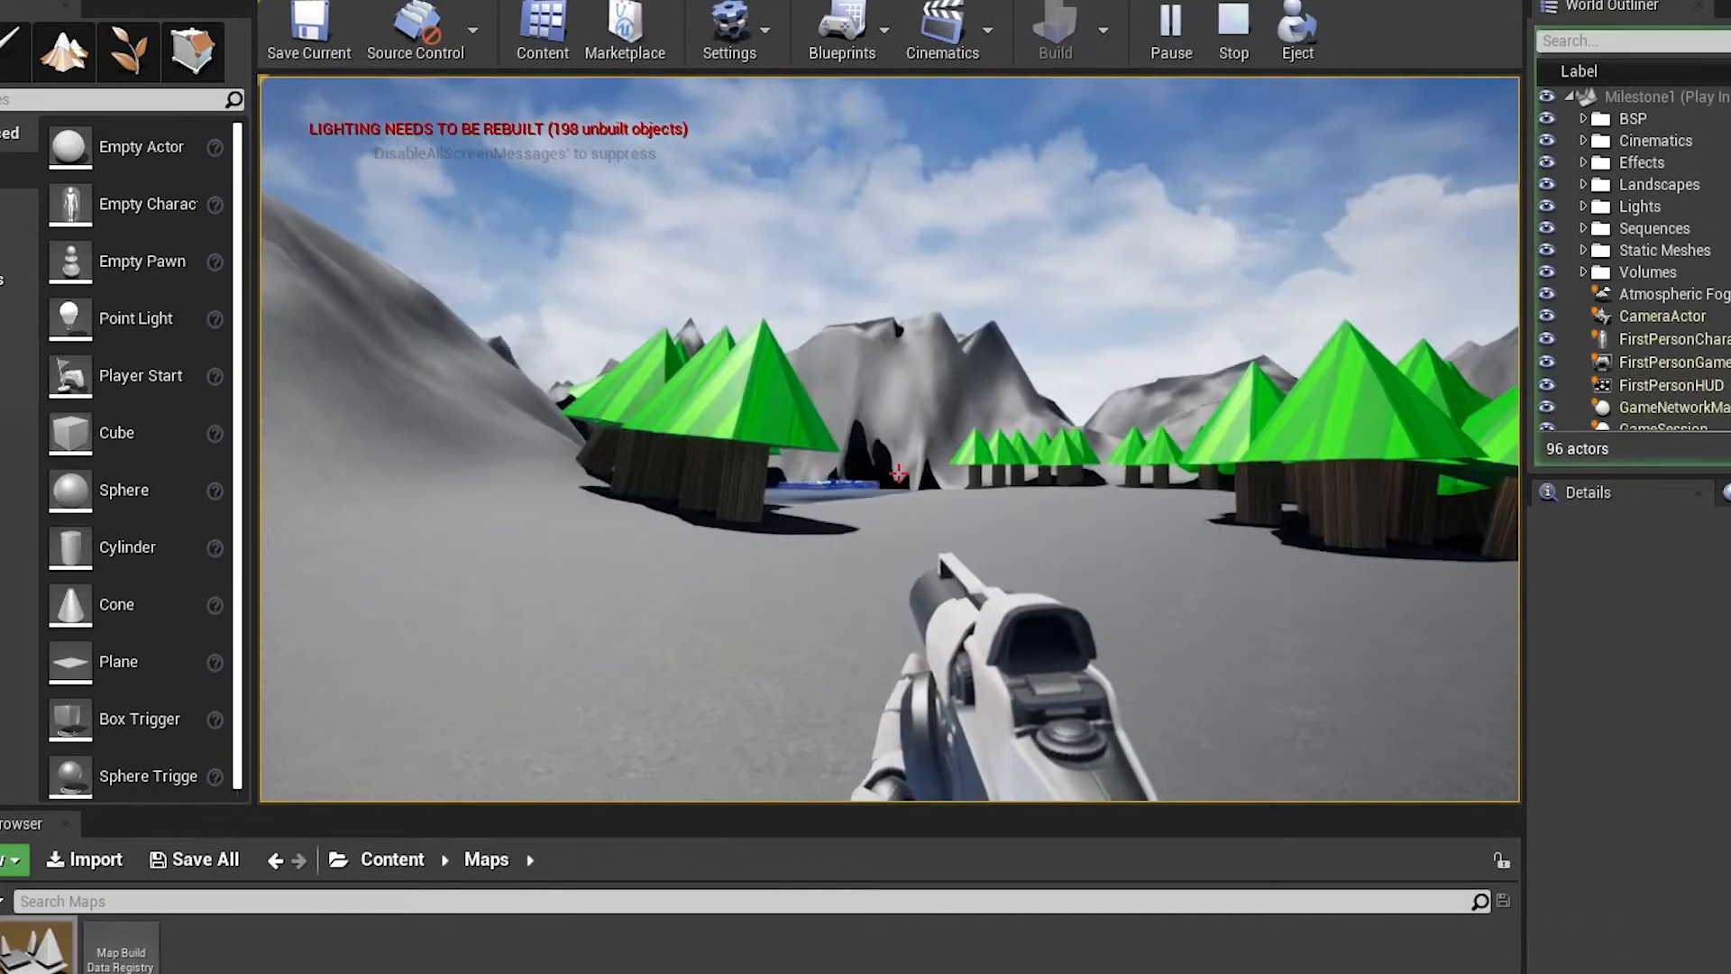
{"action": "key", "text": "w"}
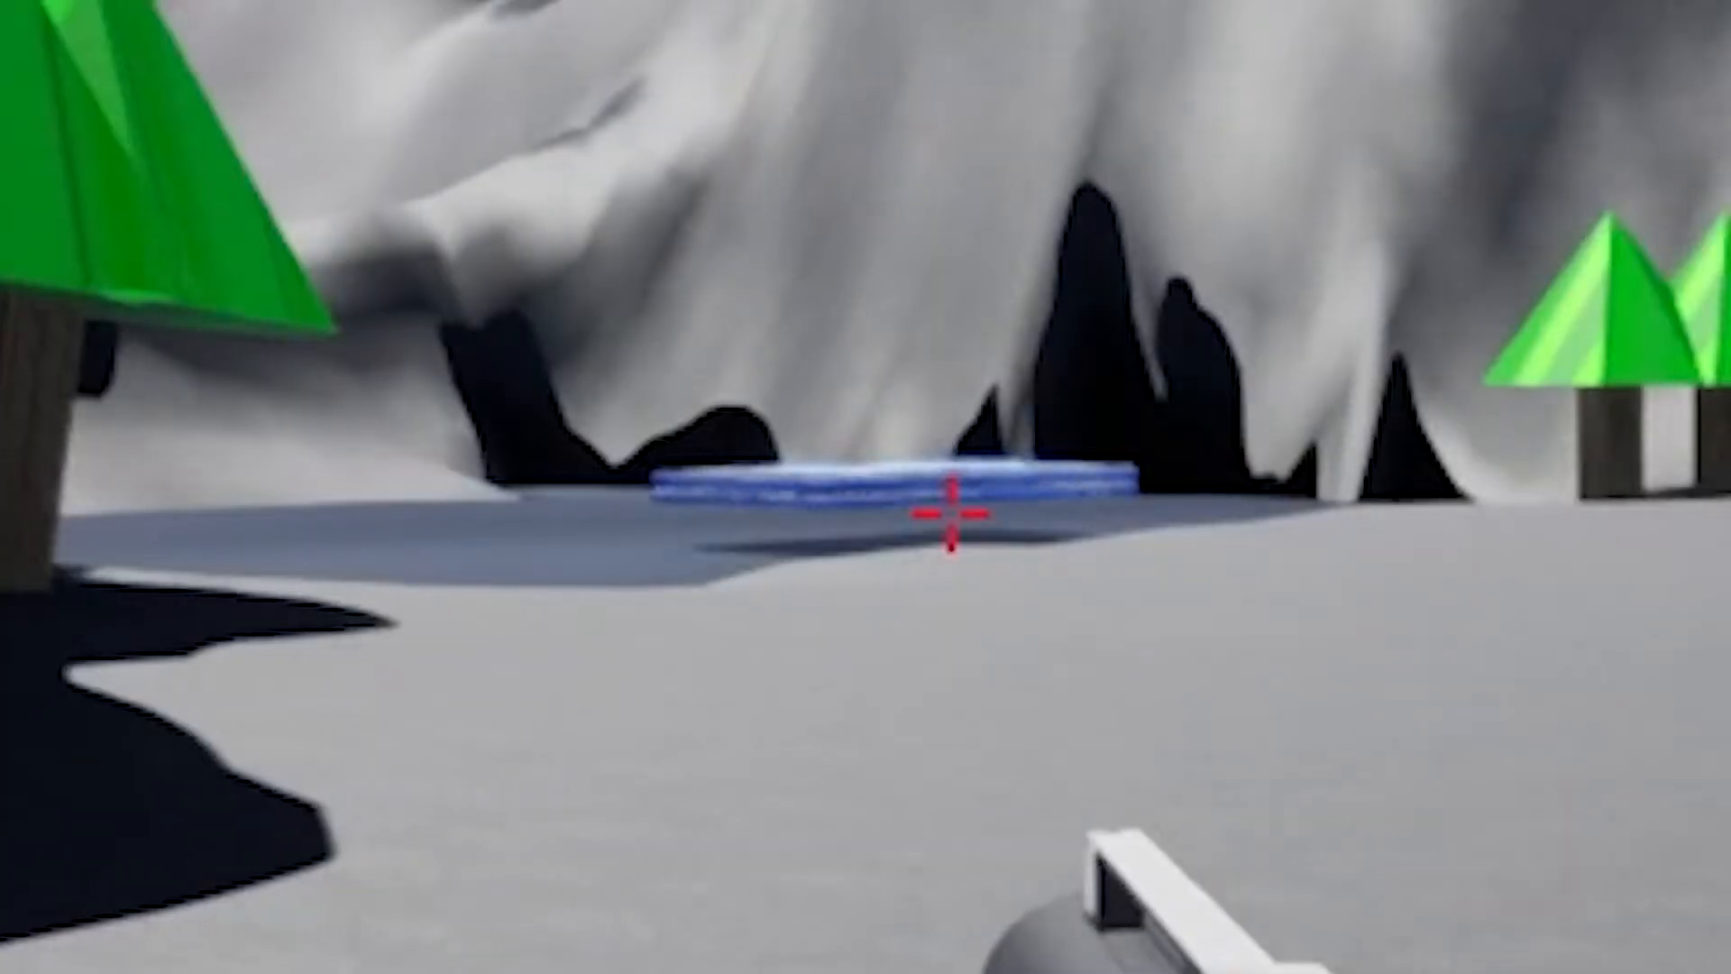
{"action": "key", "text": "w"}
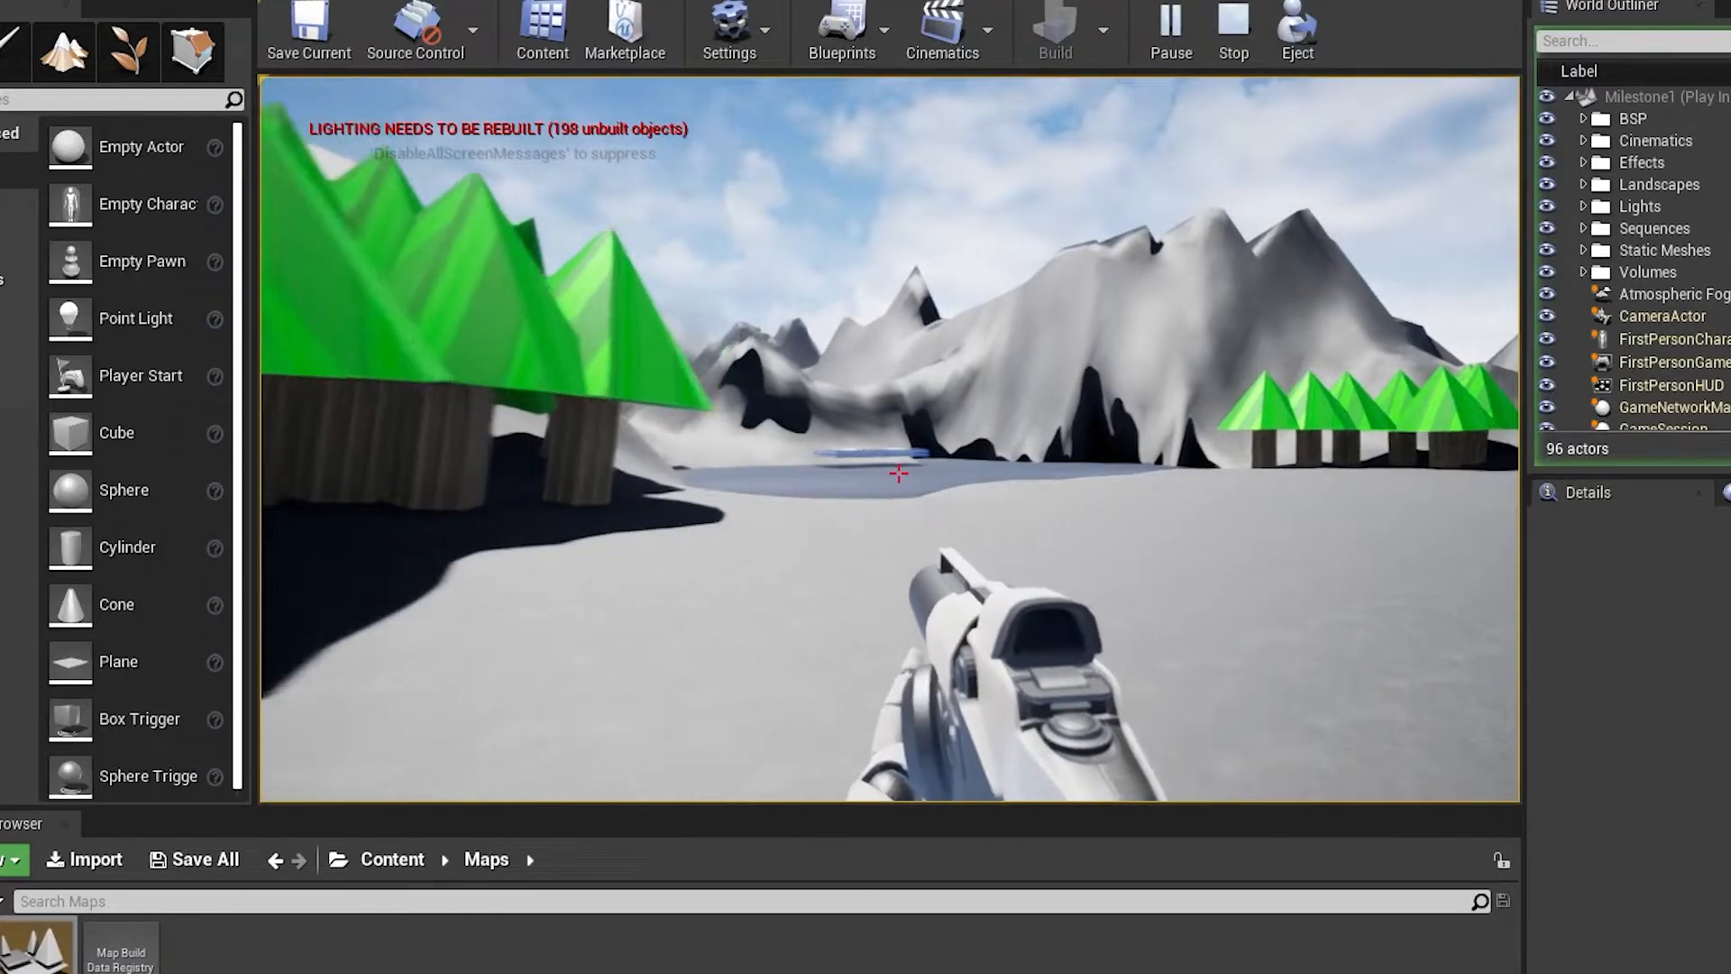
{"action": "key", "text": "w"}
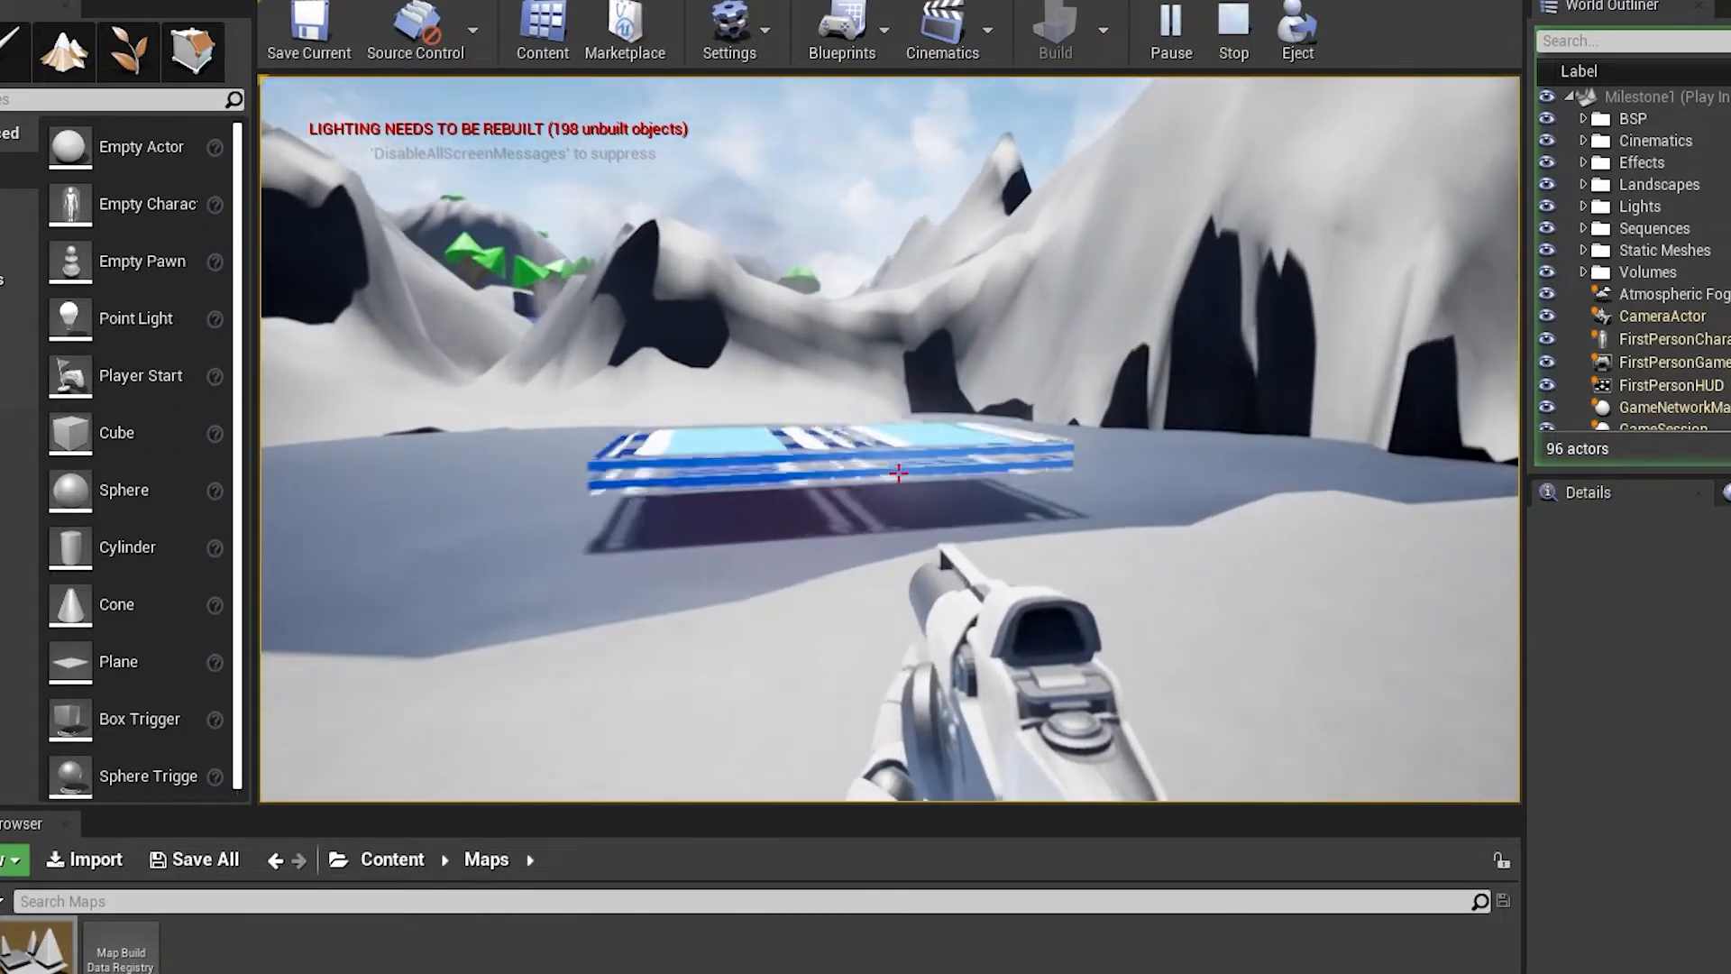
{"action": "key", "text": "w"}
{"action": "key", "text": "space"}
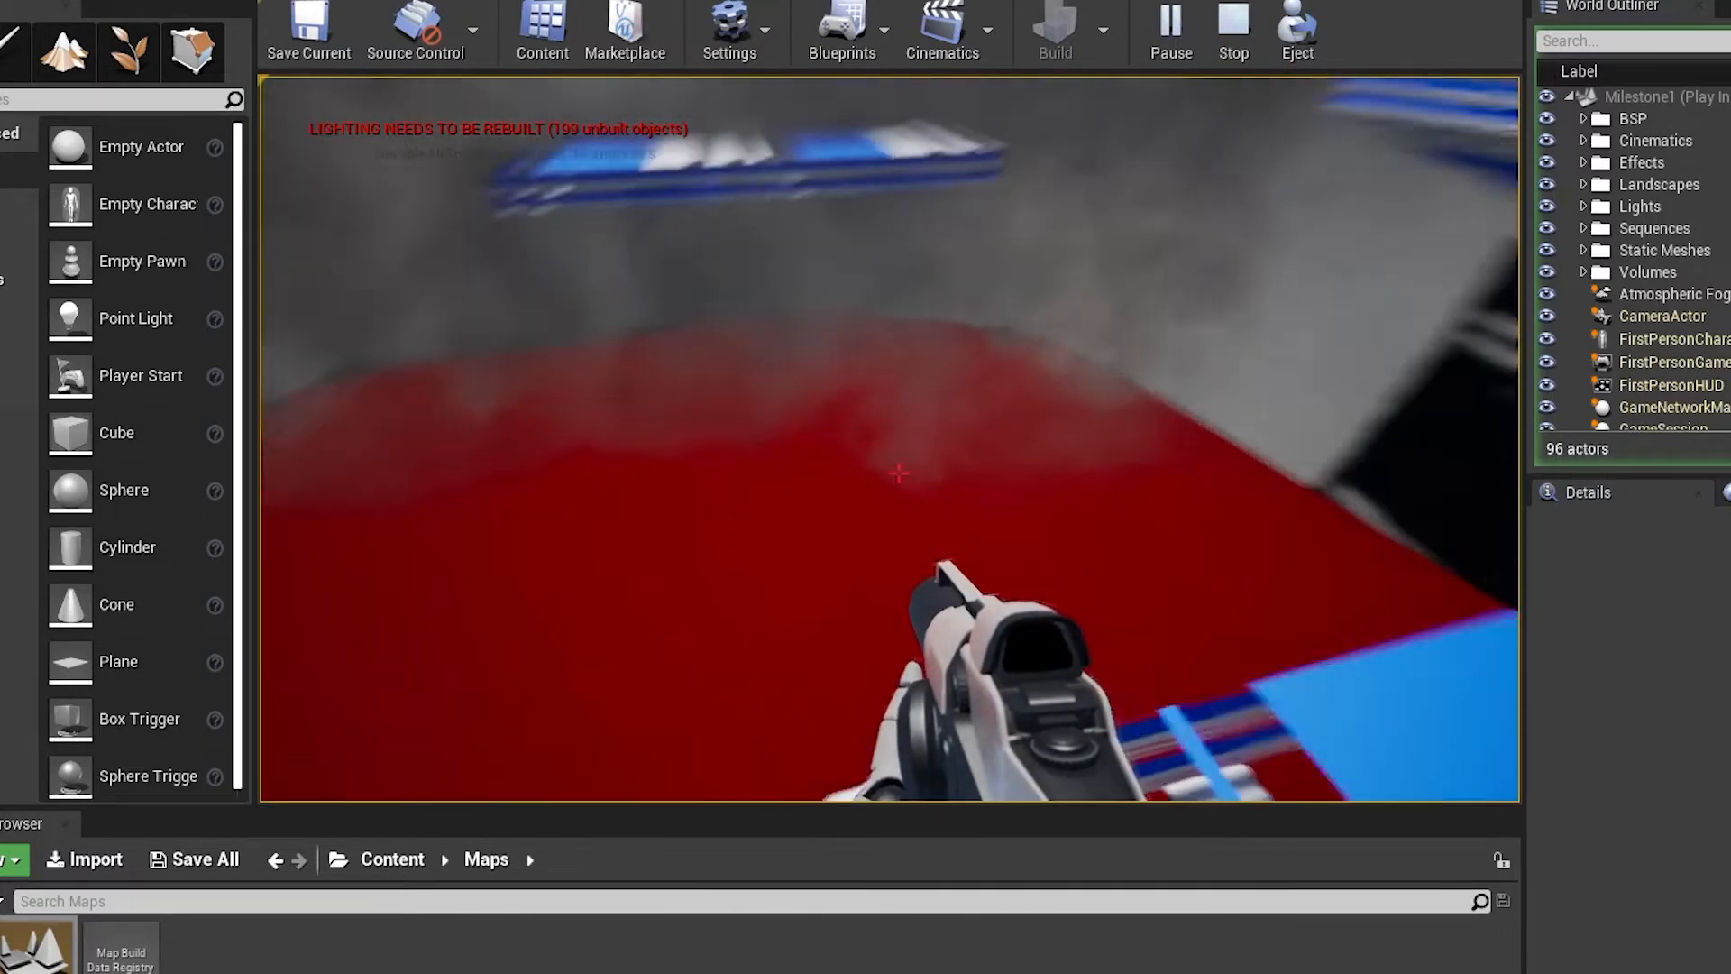
Try to jump across the floating striped platforms over the red lava pool, then end the play session
{"action": "key", "text": "w"}
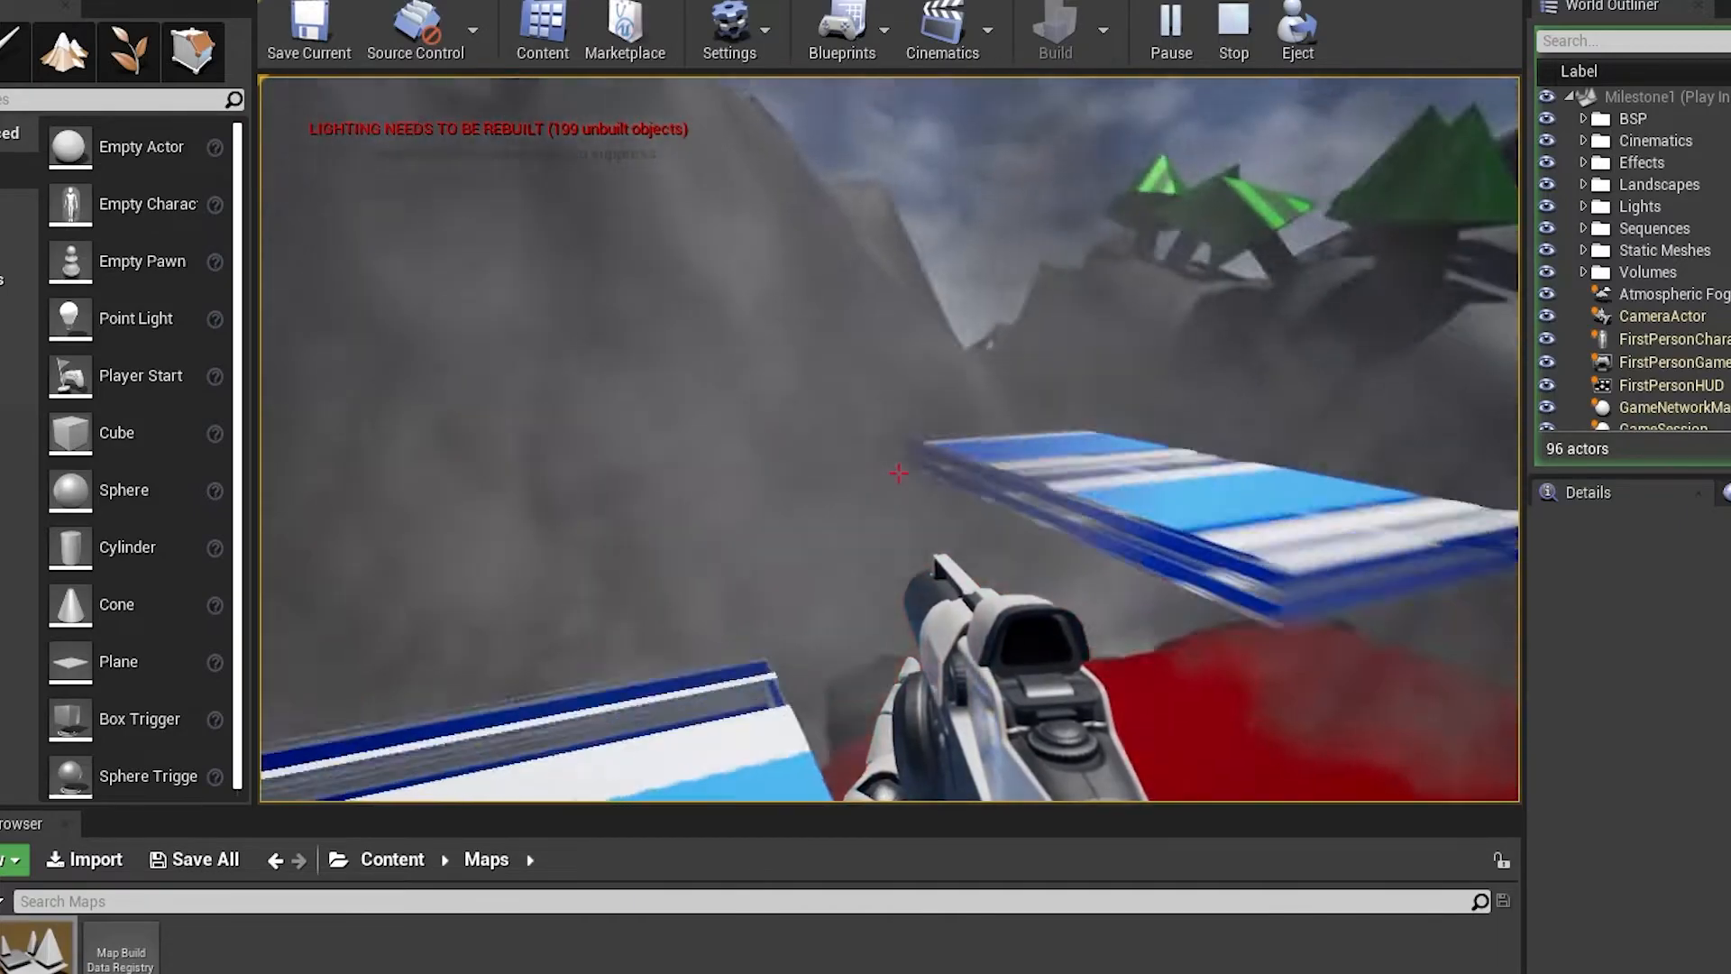
{"action": "key", "text": "w"}
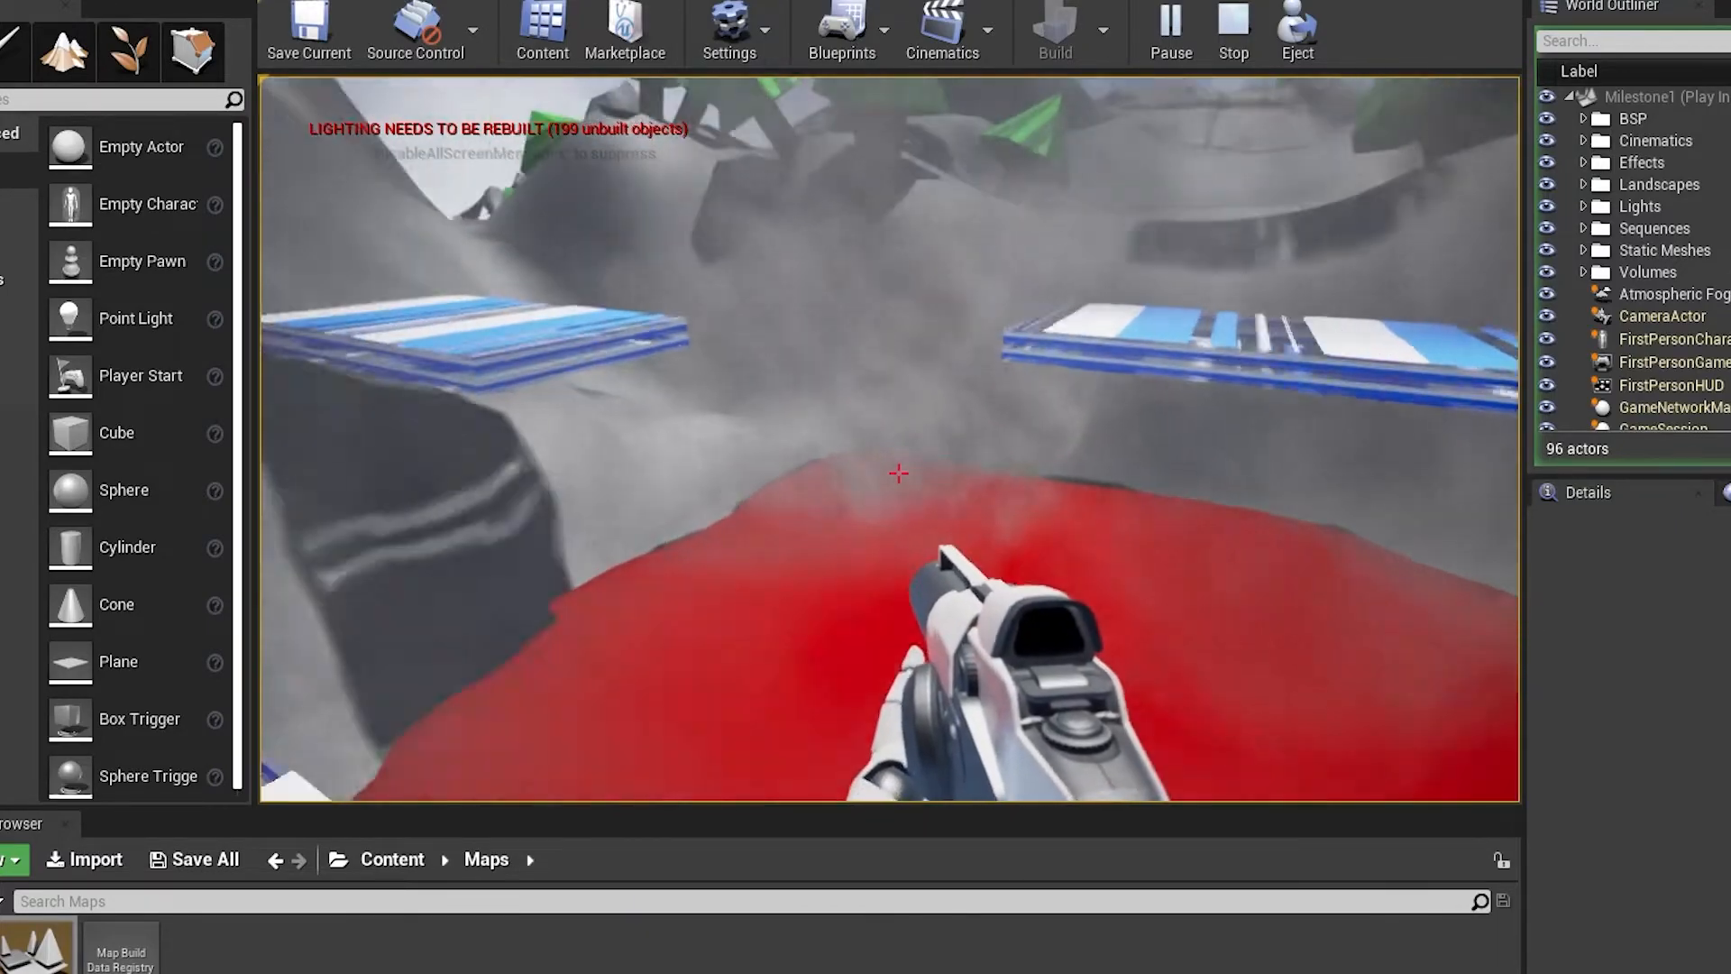
{"action": "key", "text": "space"}
{"action": "key", "text": "w"}
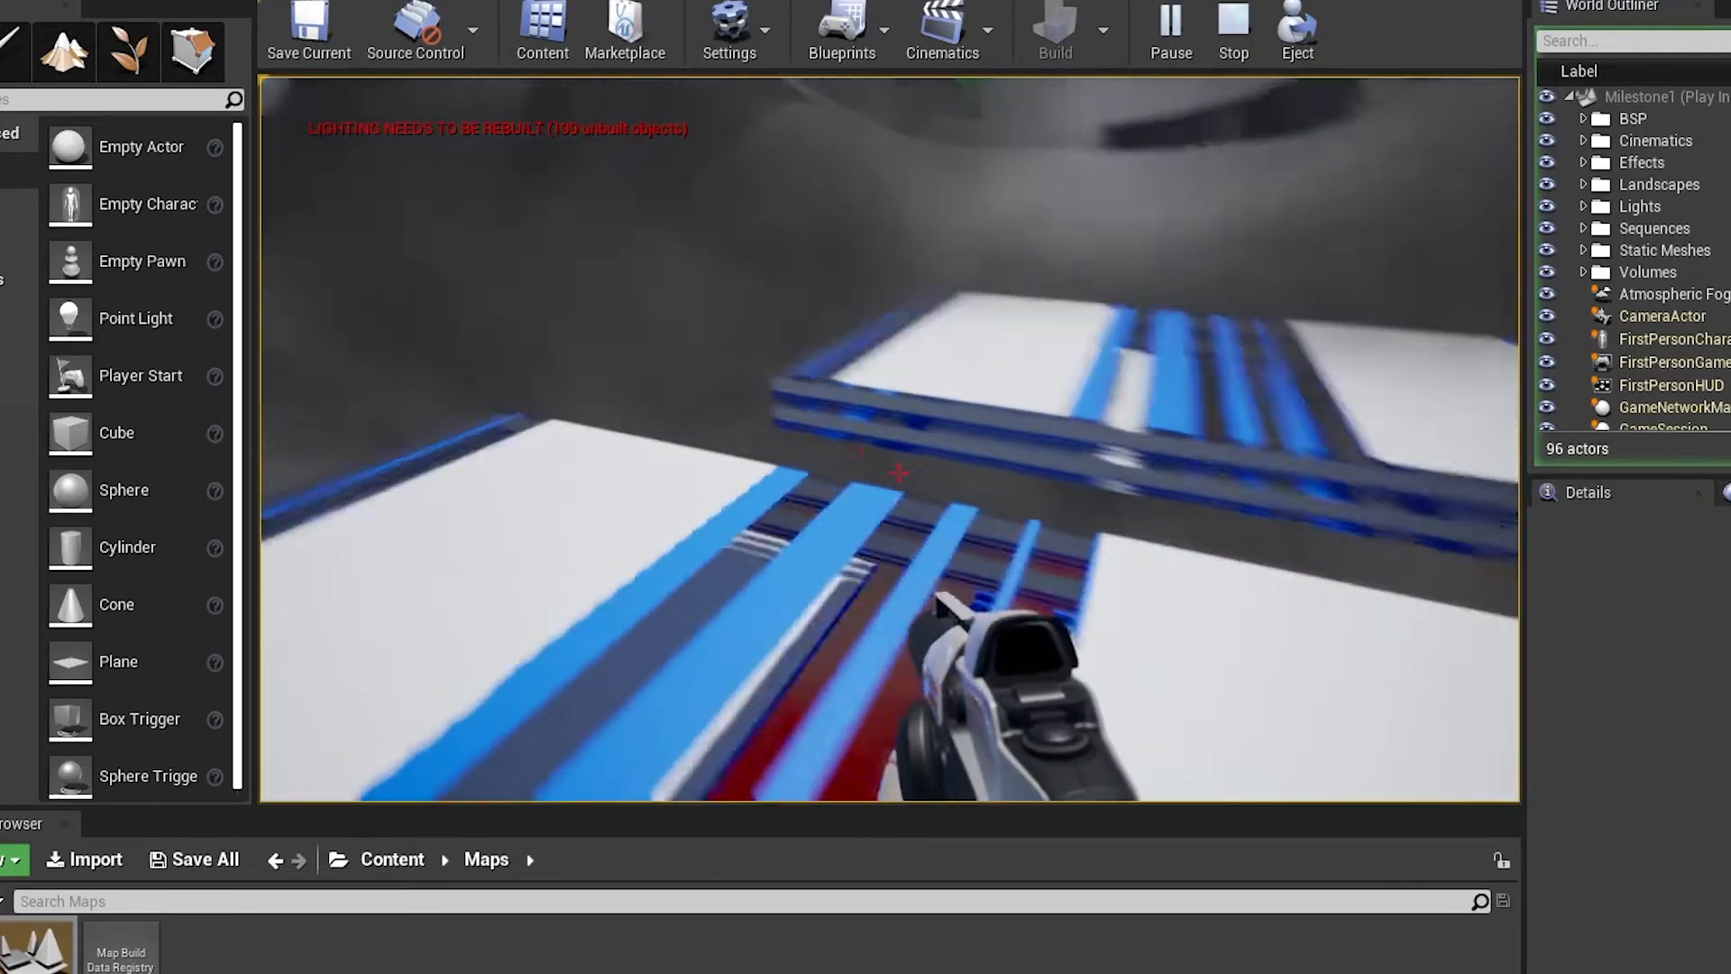
{"action": "key", "text": "space"}
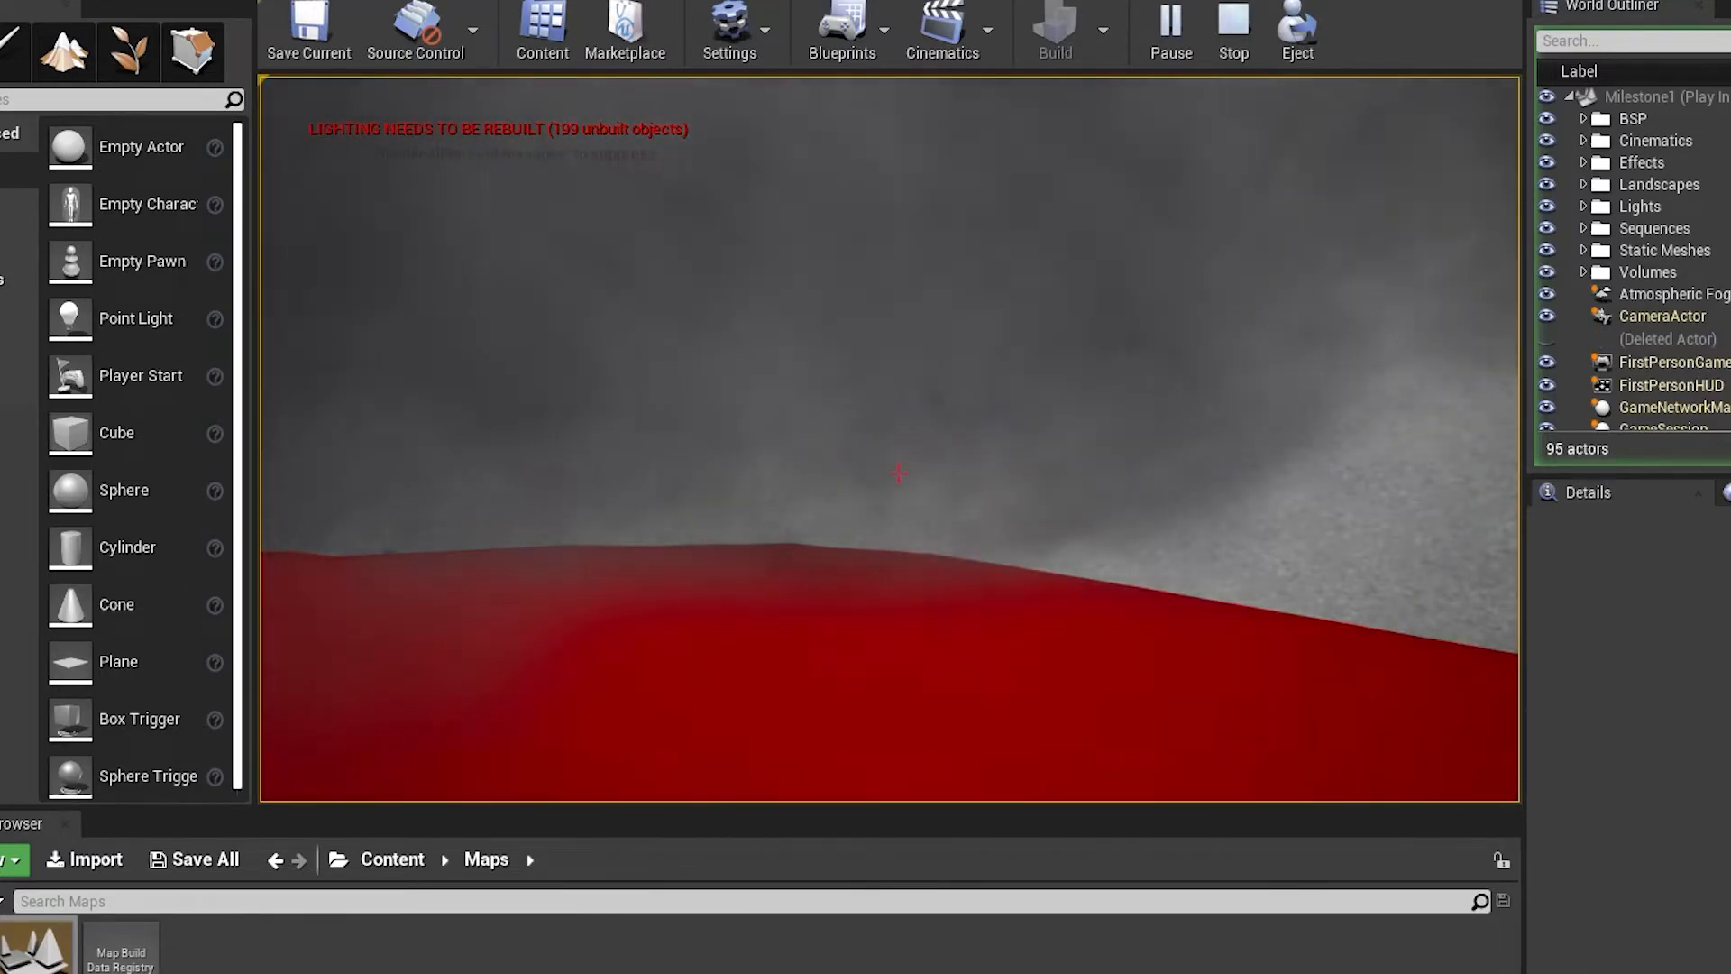
{"action": "key", "text": "Escape"}
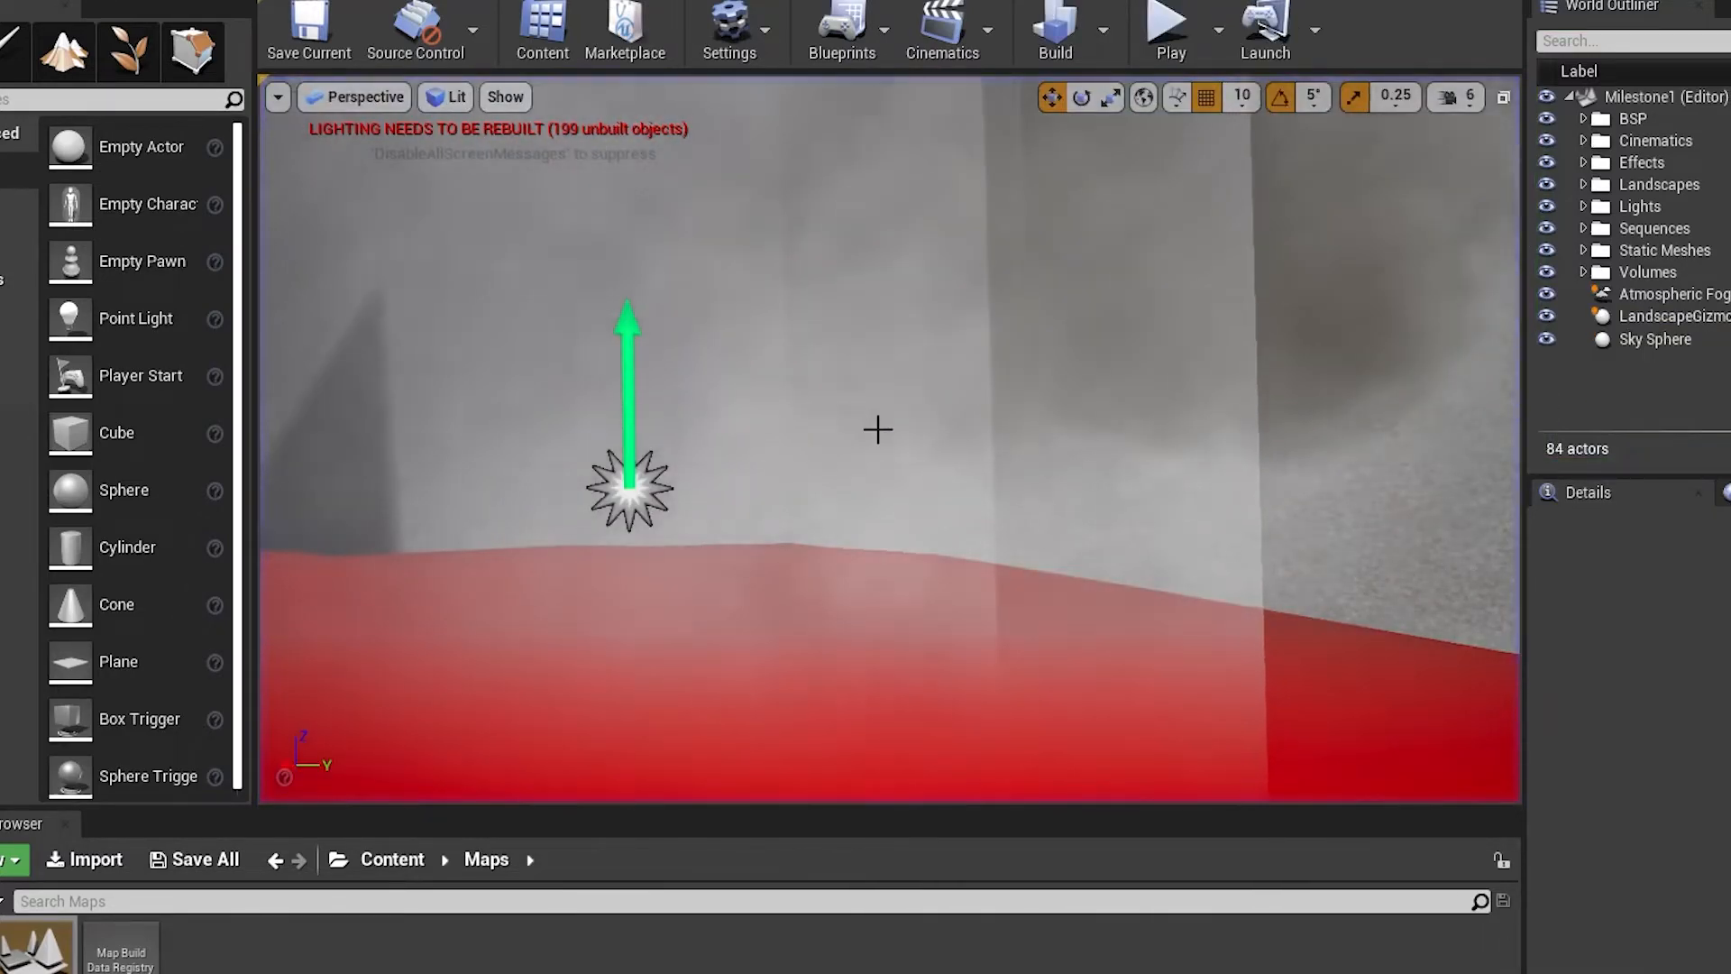
Restart the play test from the rocky ground outside the lava area and walk through the narrow pass to the grounded striped platform
{"action": "key", "text": "s"}
{"action": "right_click_drag", "start_coordinate": [877, 429], "coordinate": [219, 501]}
{"action": "key", "text": "w"}
{"action": "key", "text": "w"}
{"action": "key", "text": "w"}
{"action": "left_click", "coordinate": [1168, 28]}
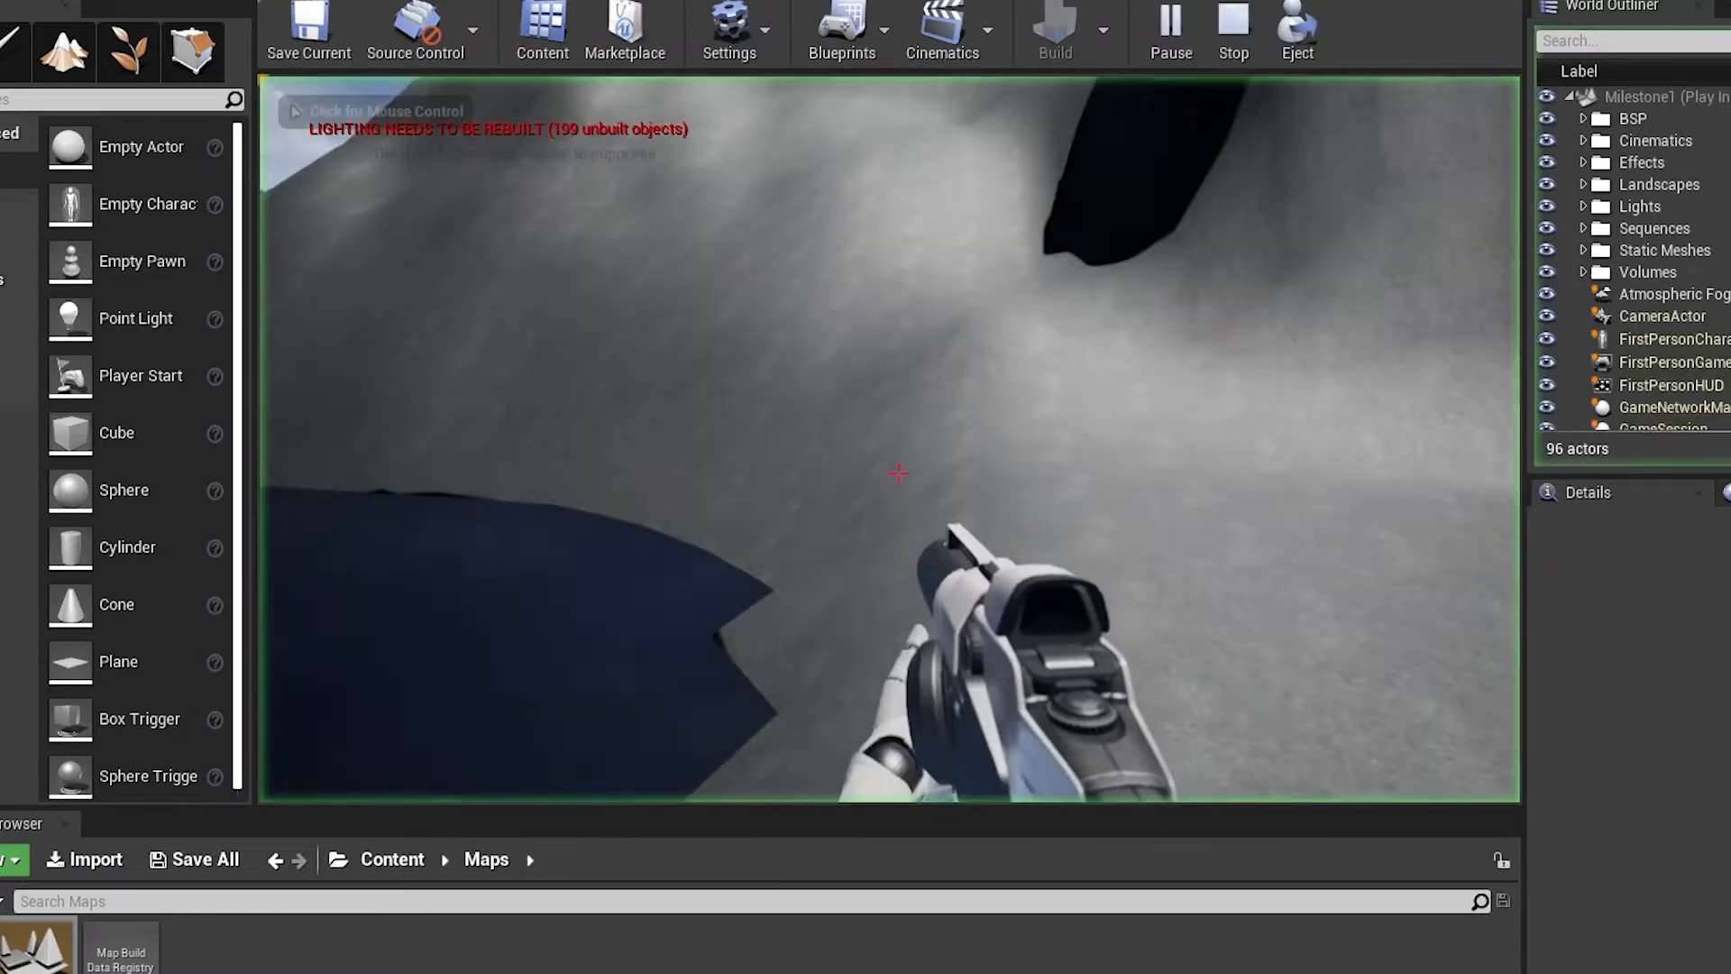
{"action": "key", "text": "w"}
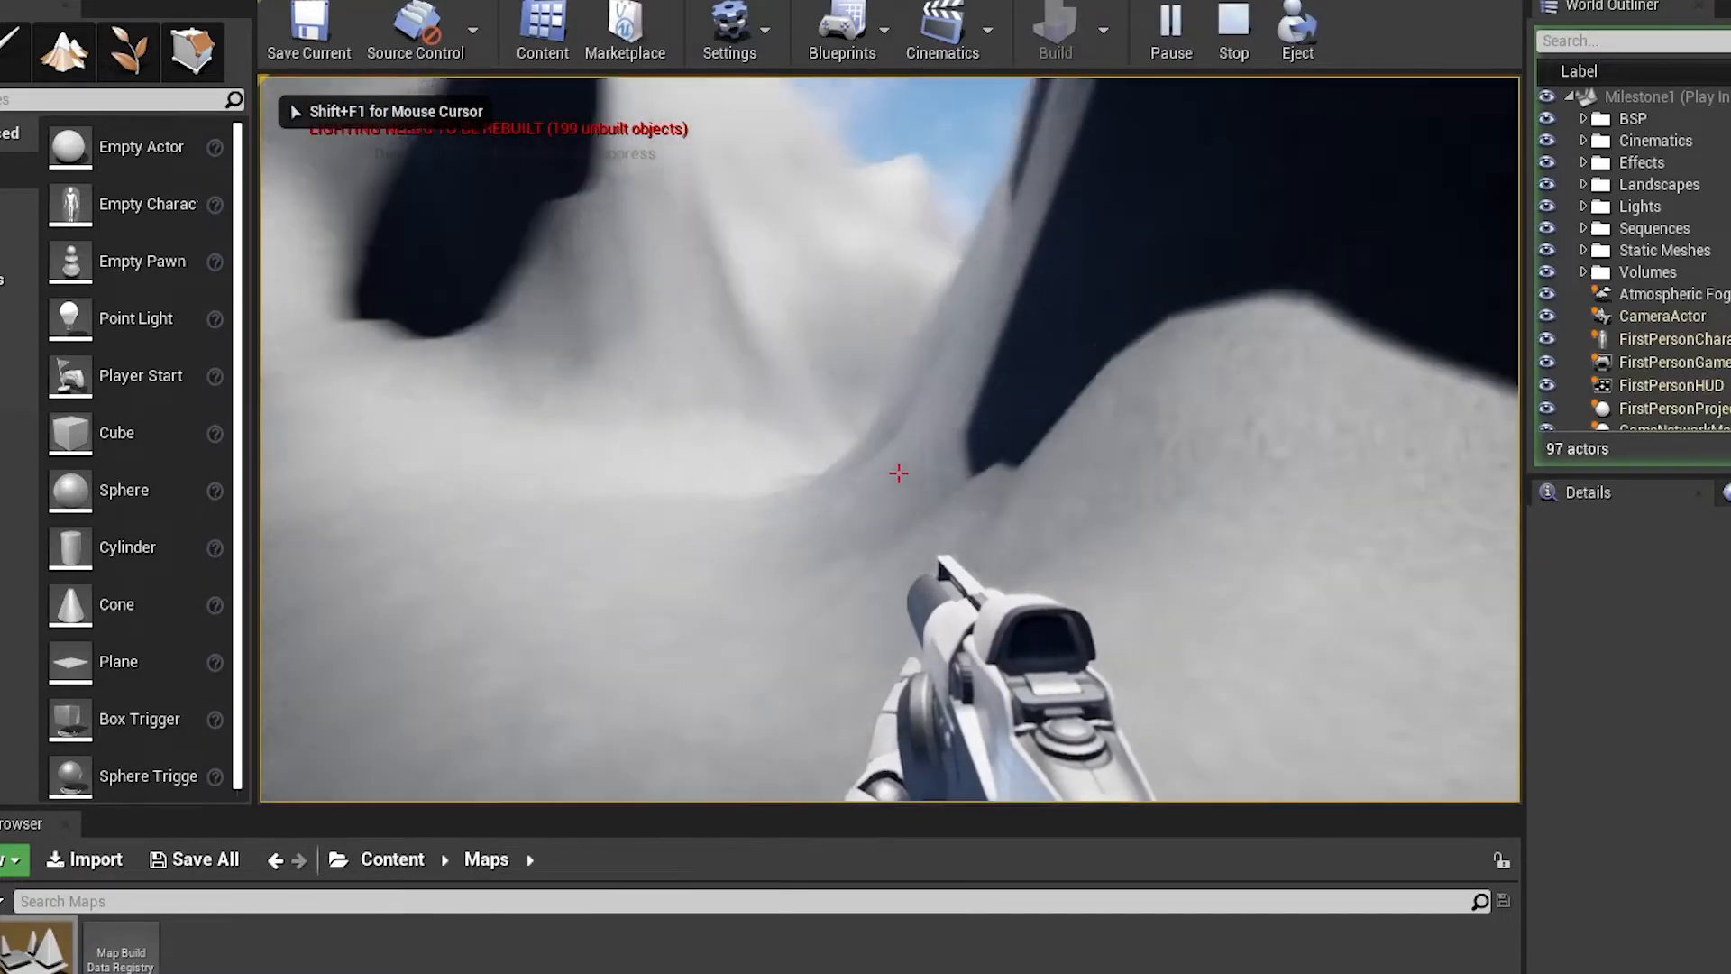
{"action": "key", "text": "w"}
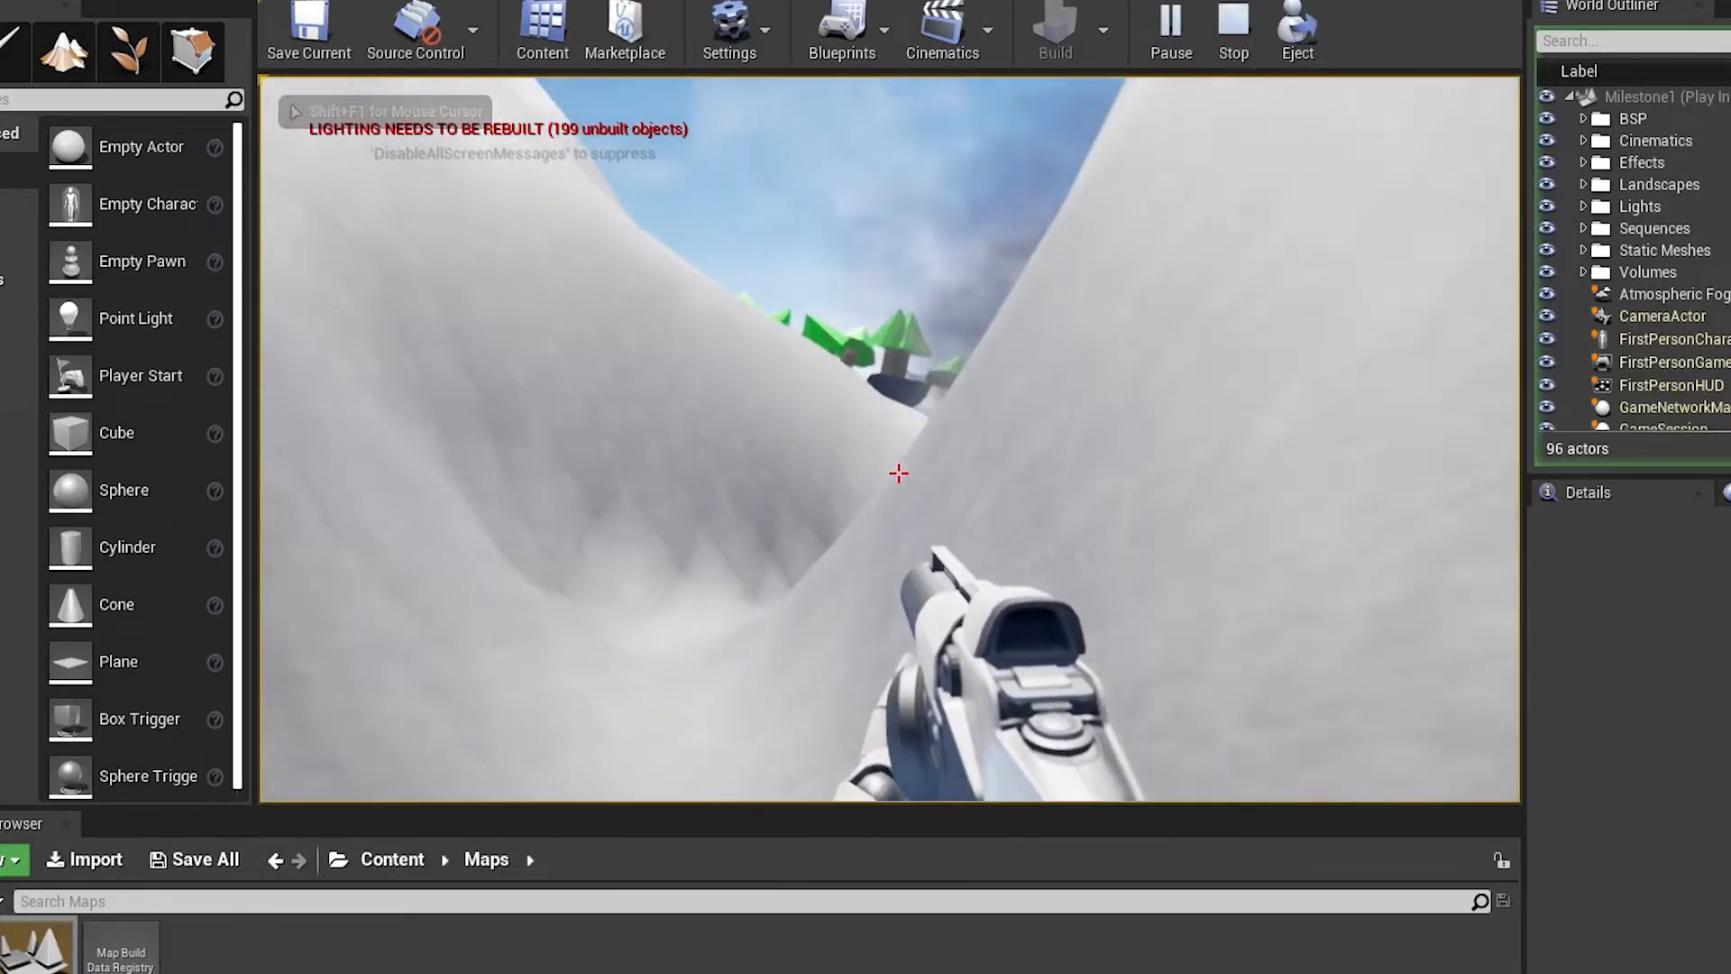
{"action": "key", "text": "w"}
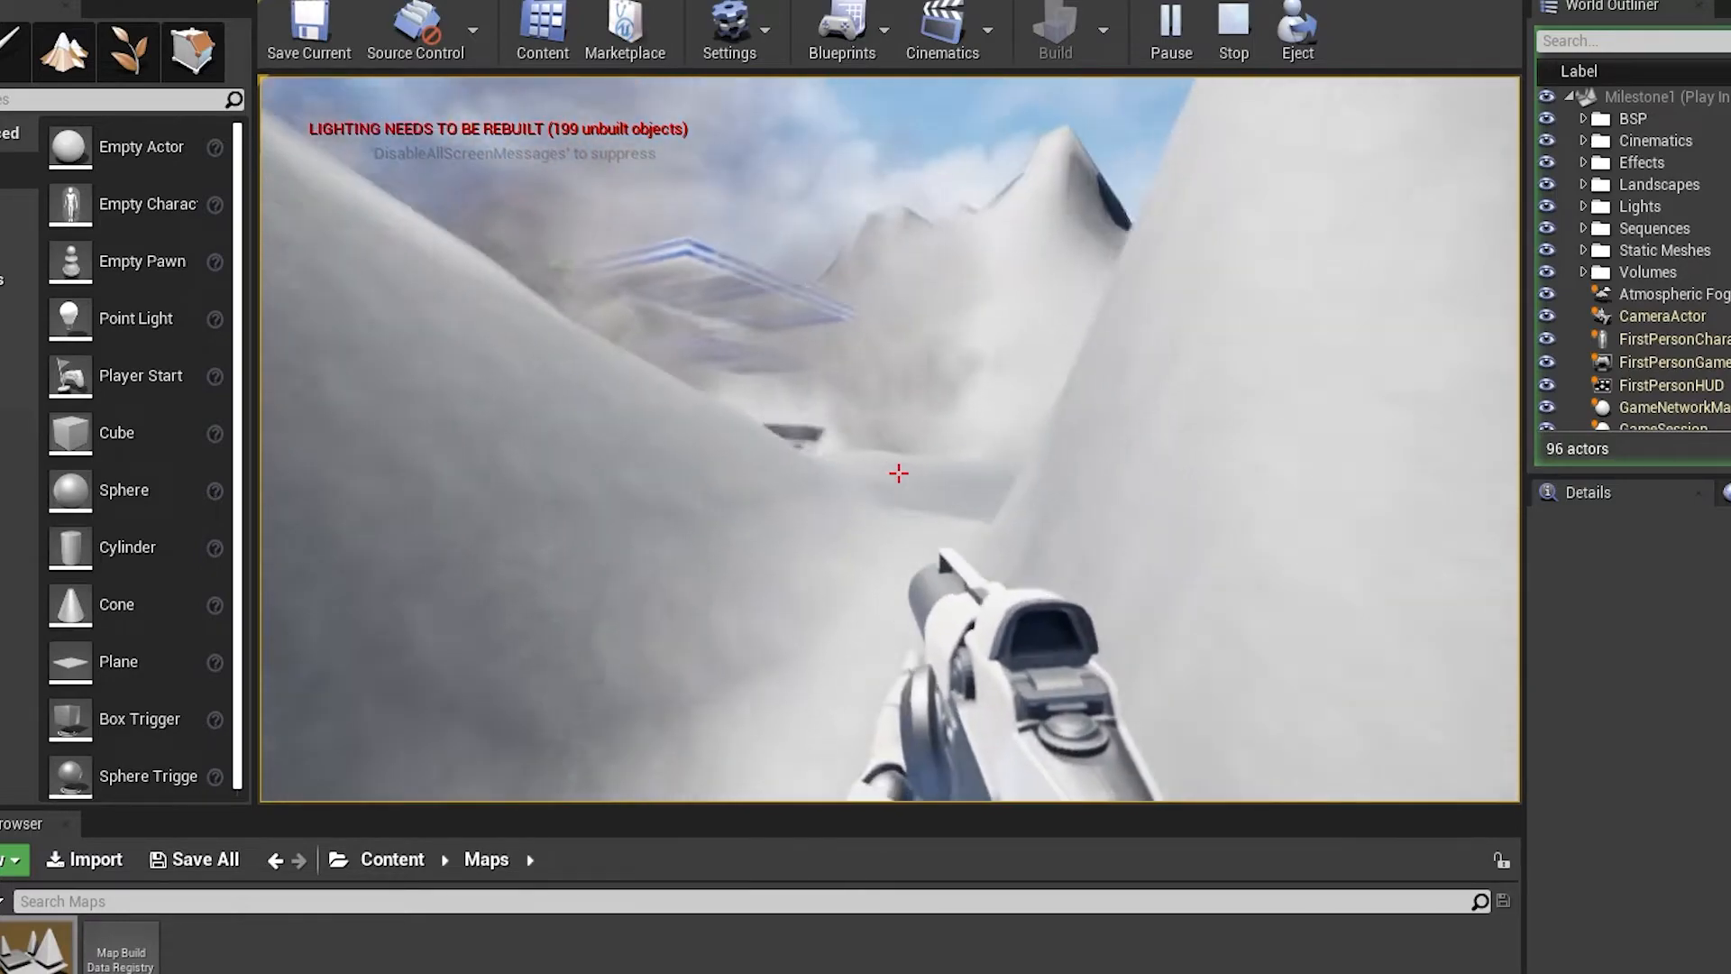
{"action": "key", "text": "w"}
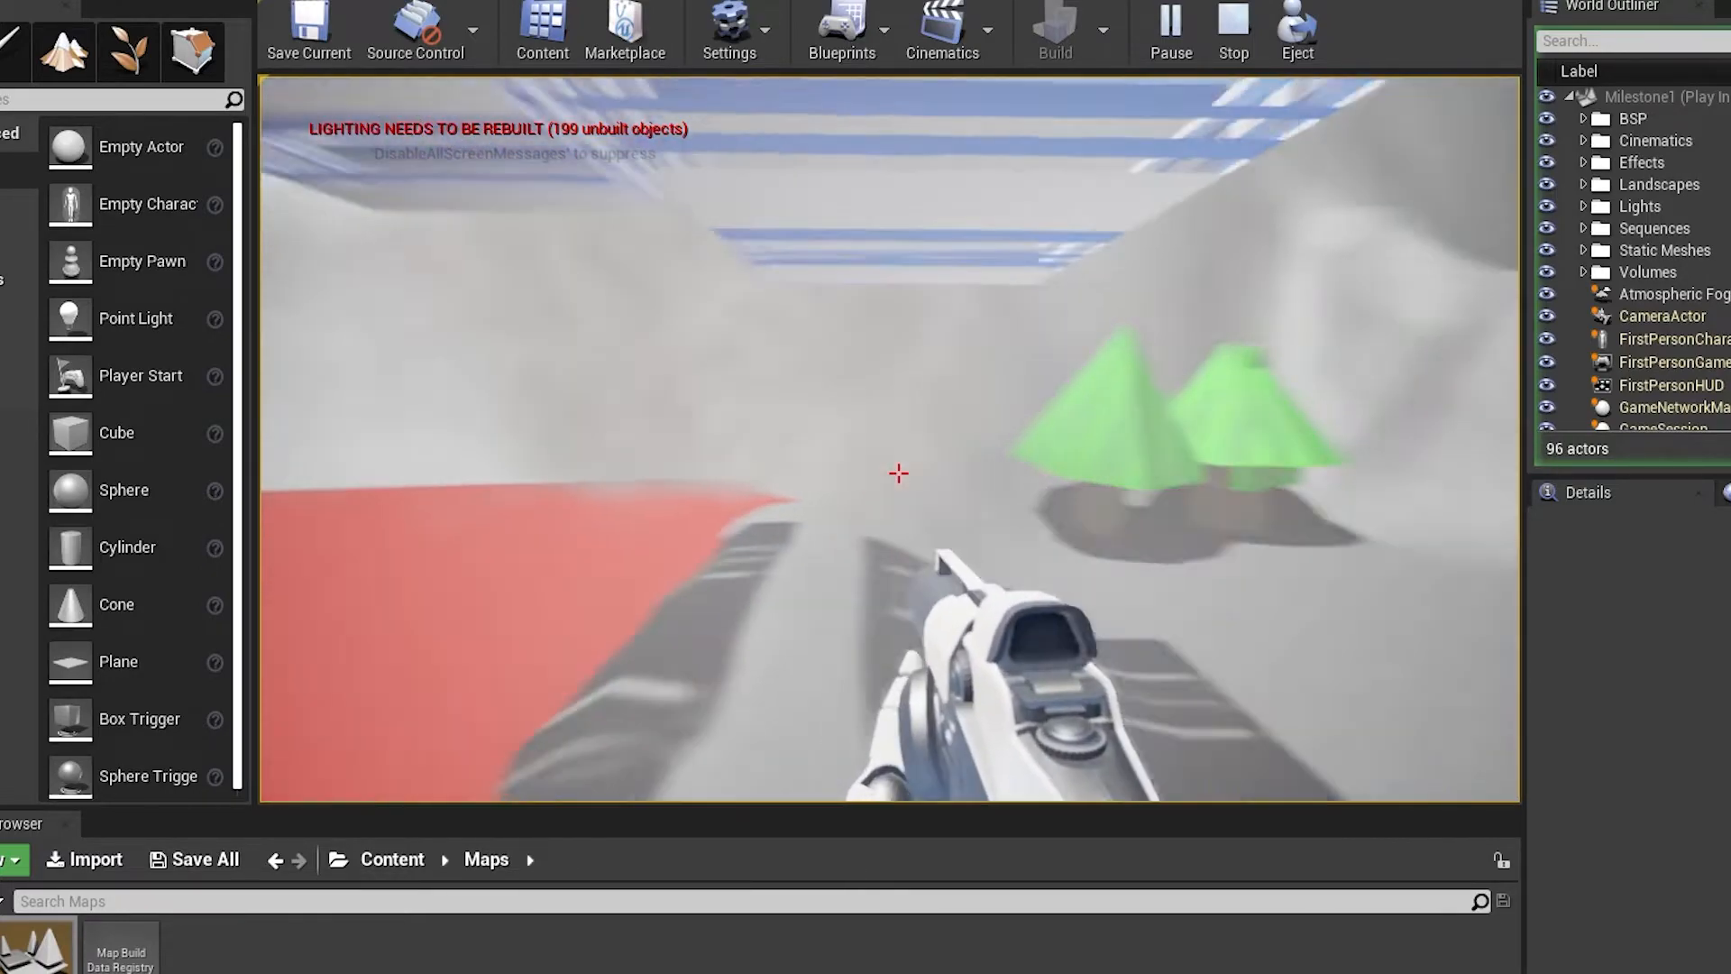
{"action": "key", "text": "w"}
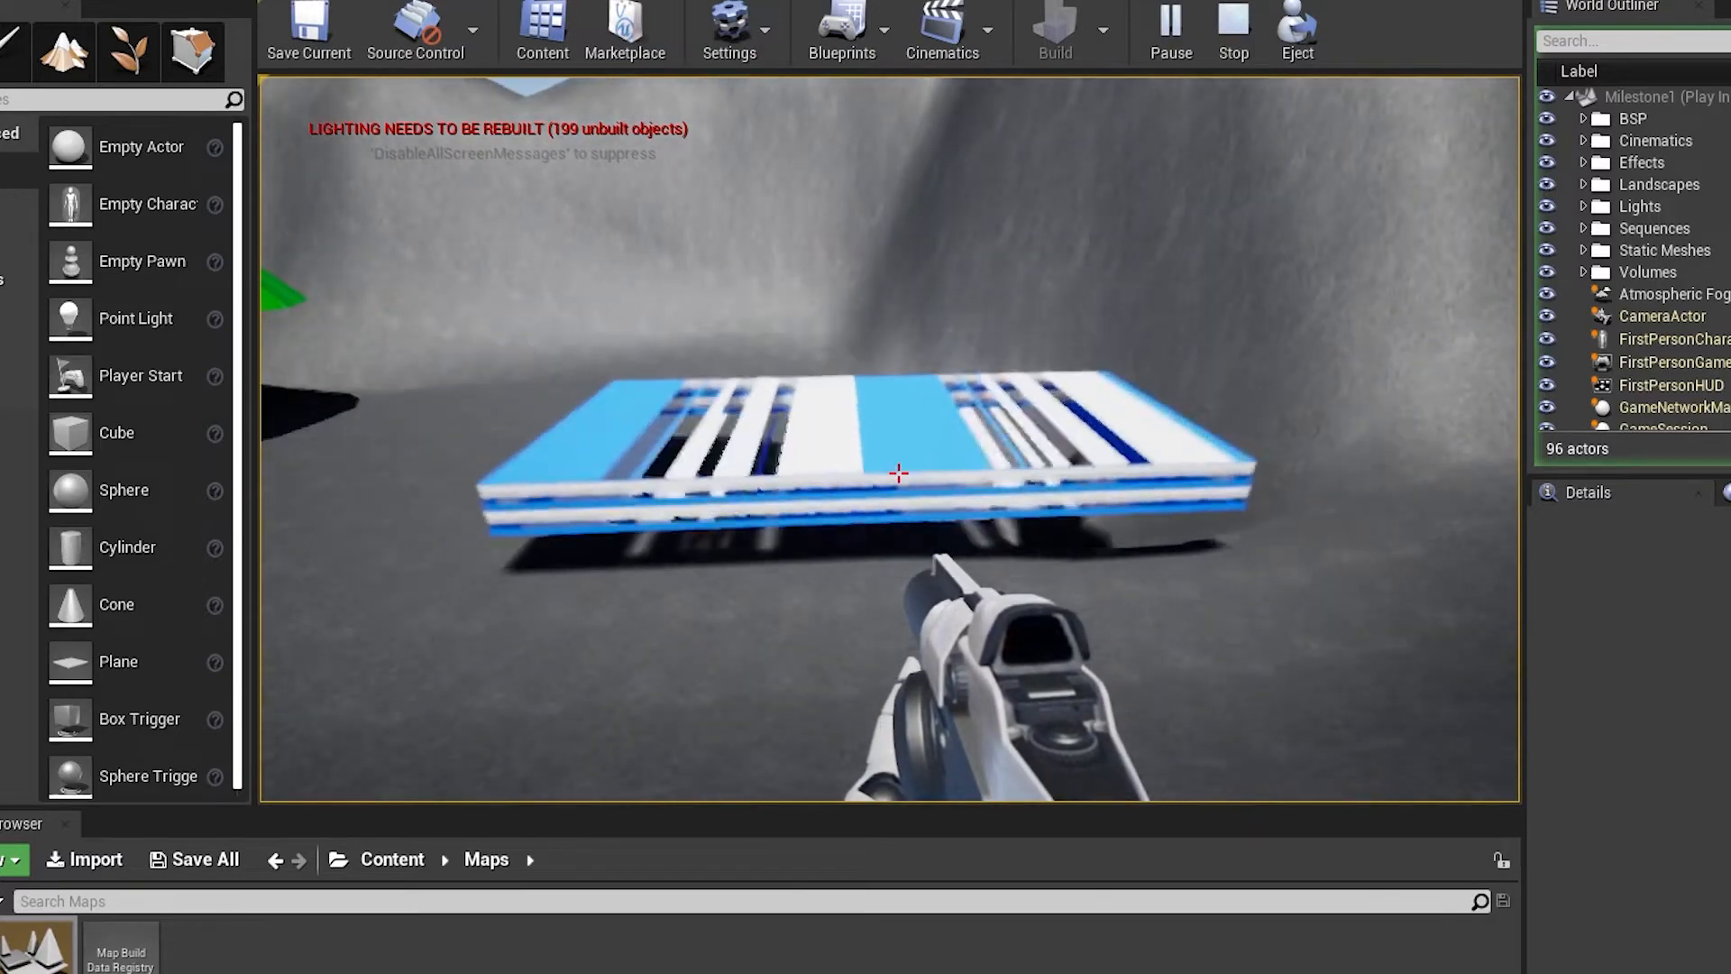
Jump from platform to platform over the red lava pool towards the far ridge
{"action": "key", "text": "w"}
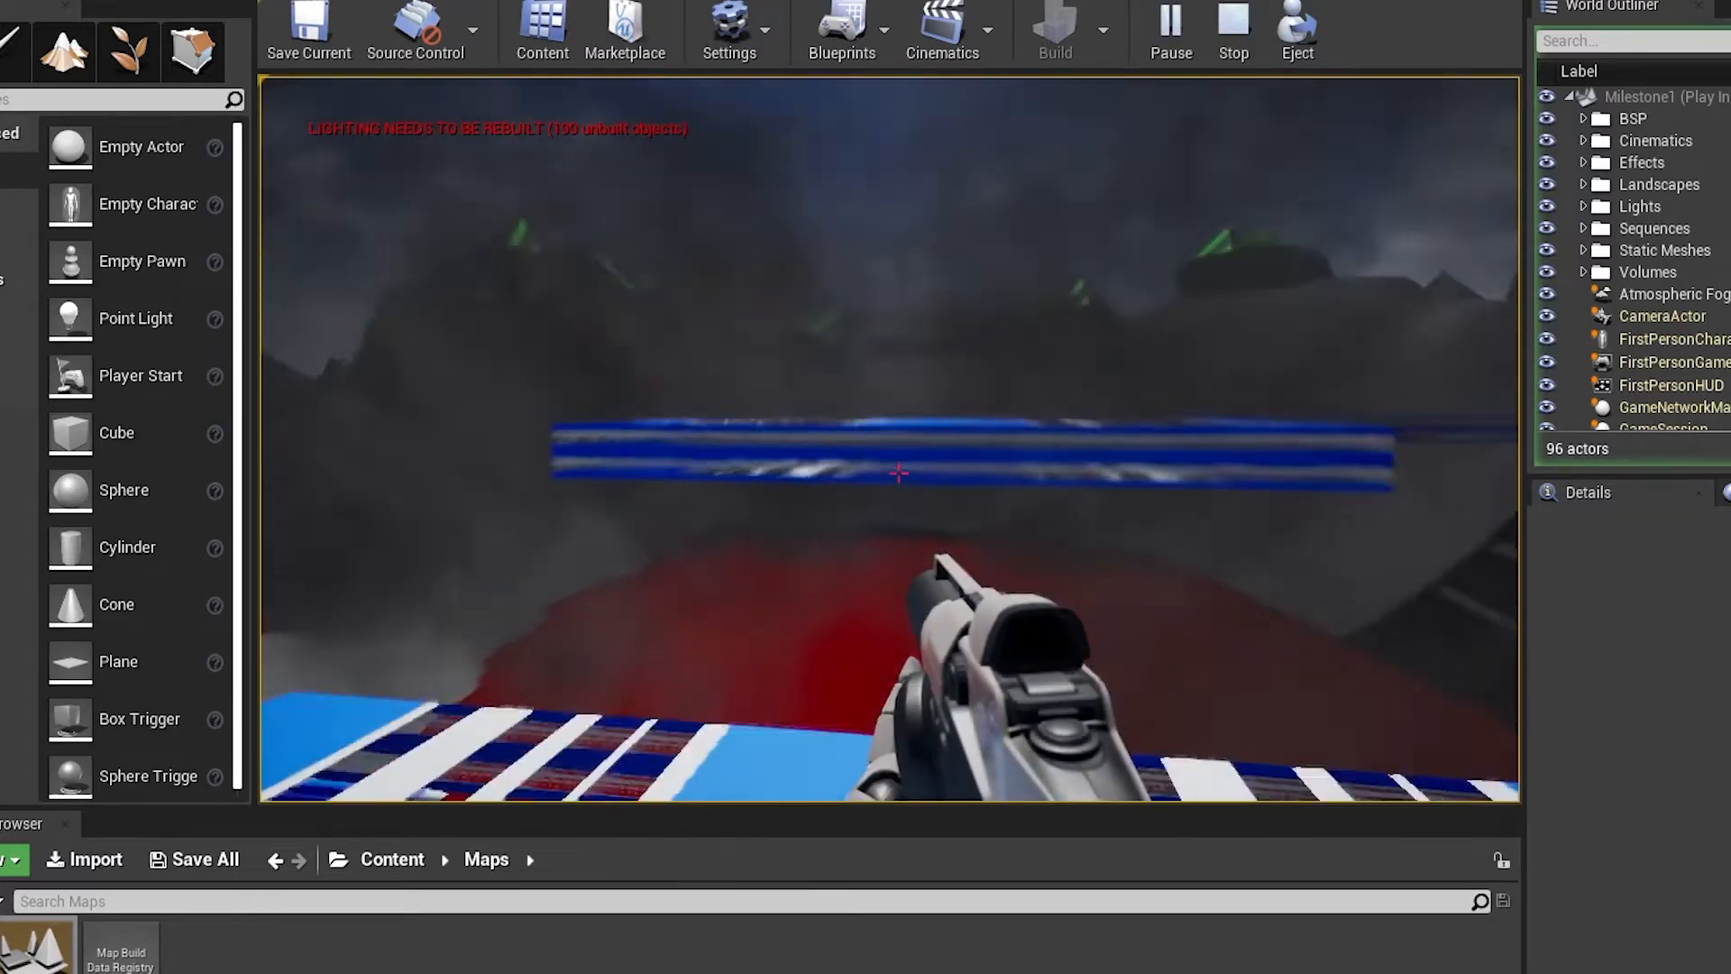
{"action": "key", "text": "space"}
{"action": "key", "text": "w"}
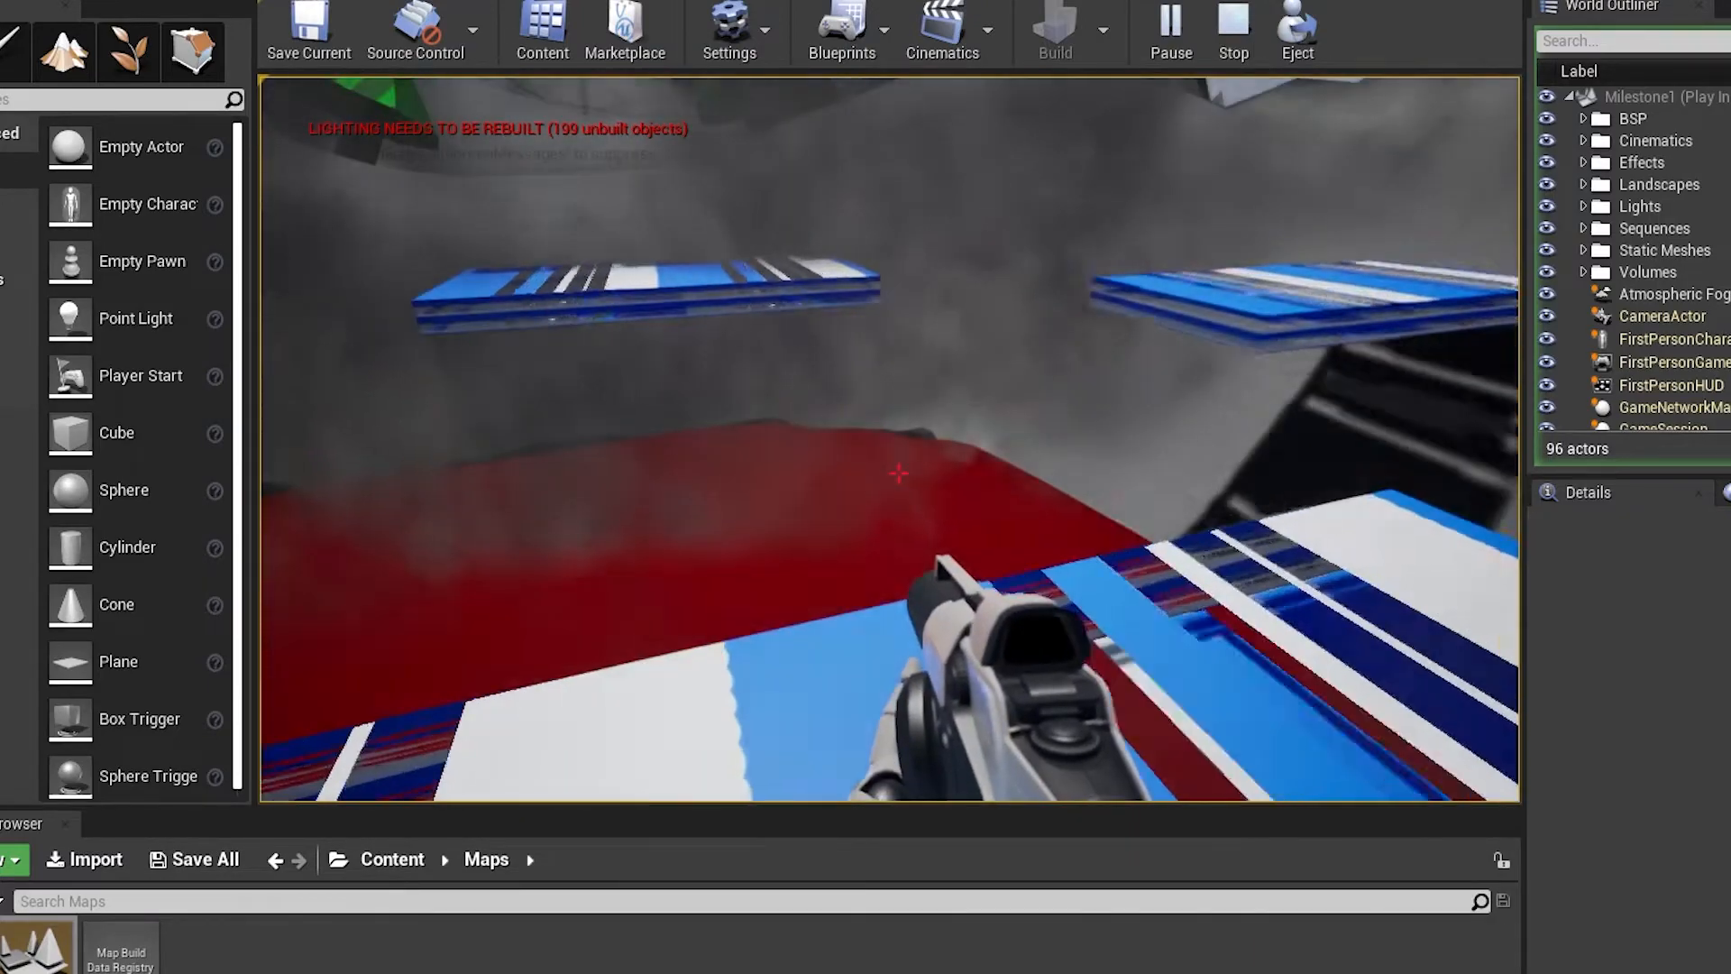
{"action": "key", "text": "space"}
{"action": "key", "text": "w"}
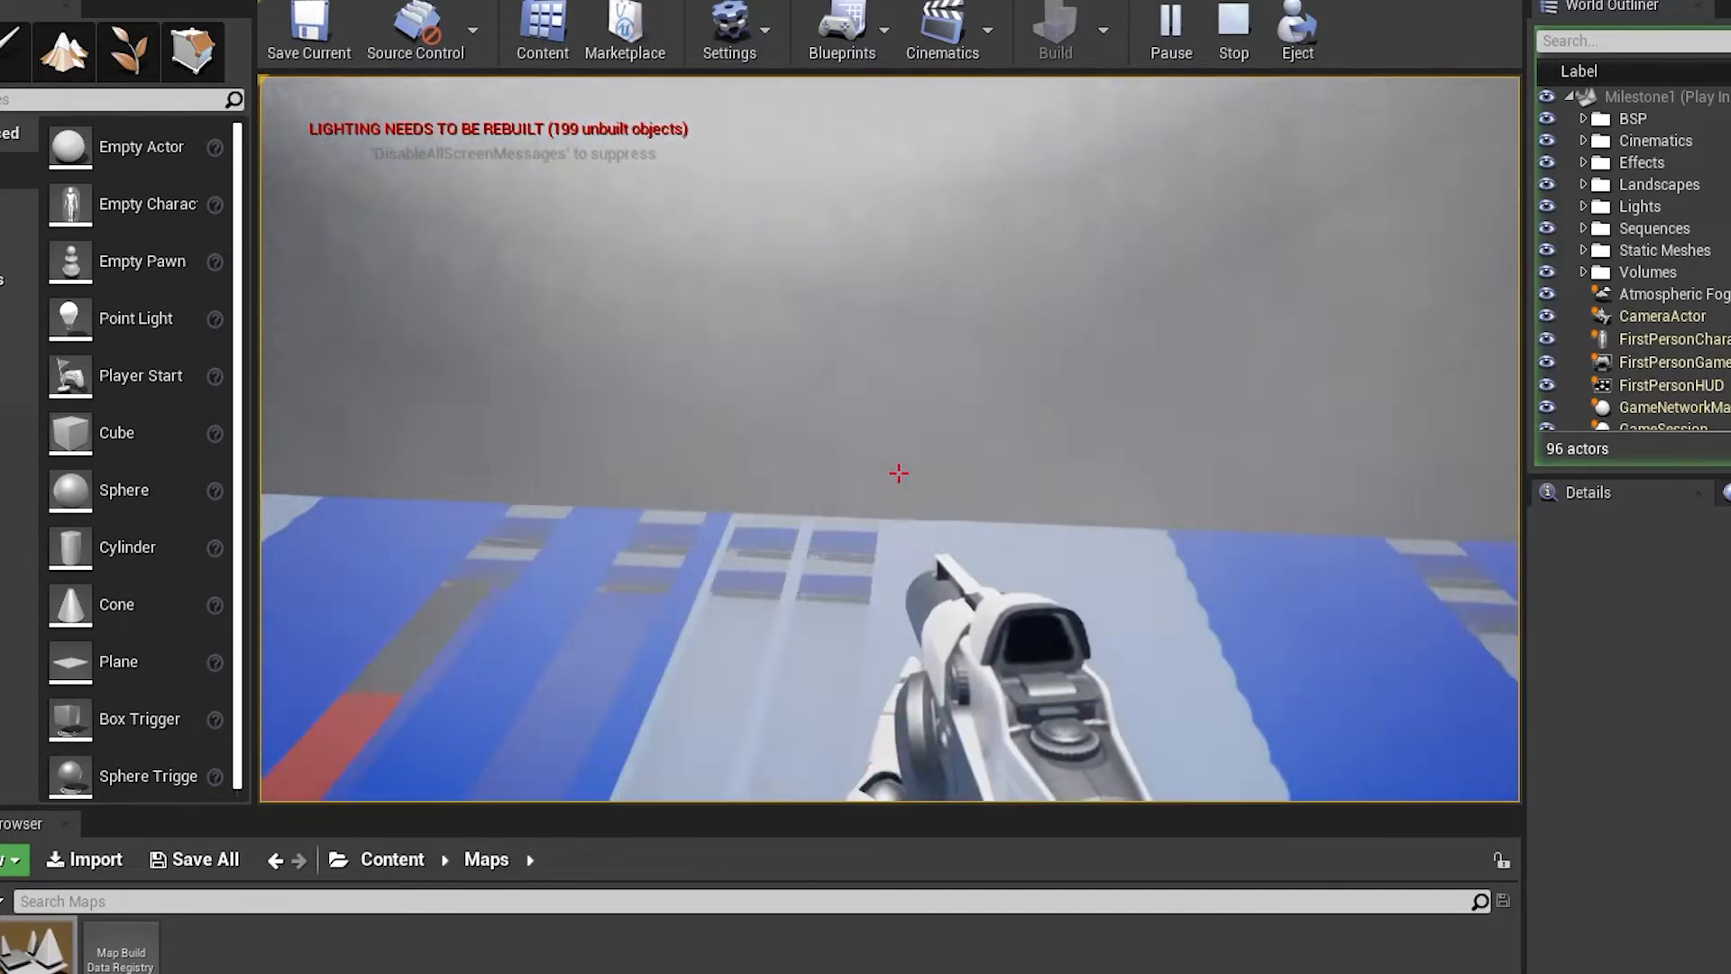
{"action": "key", "text": "w"}
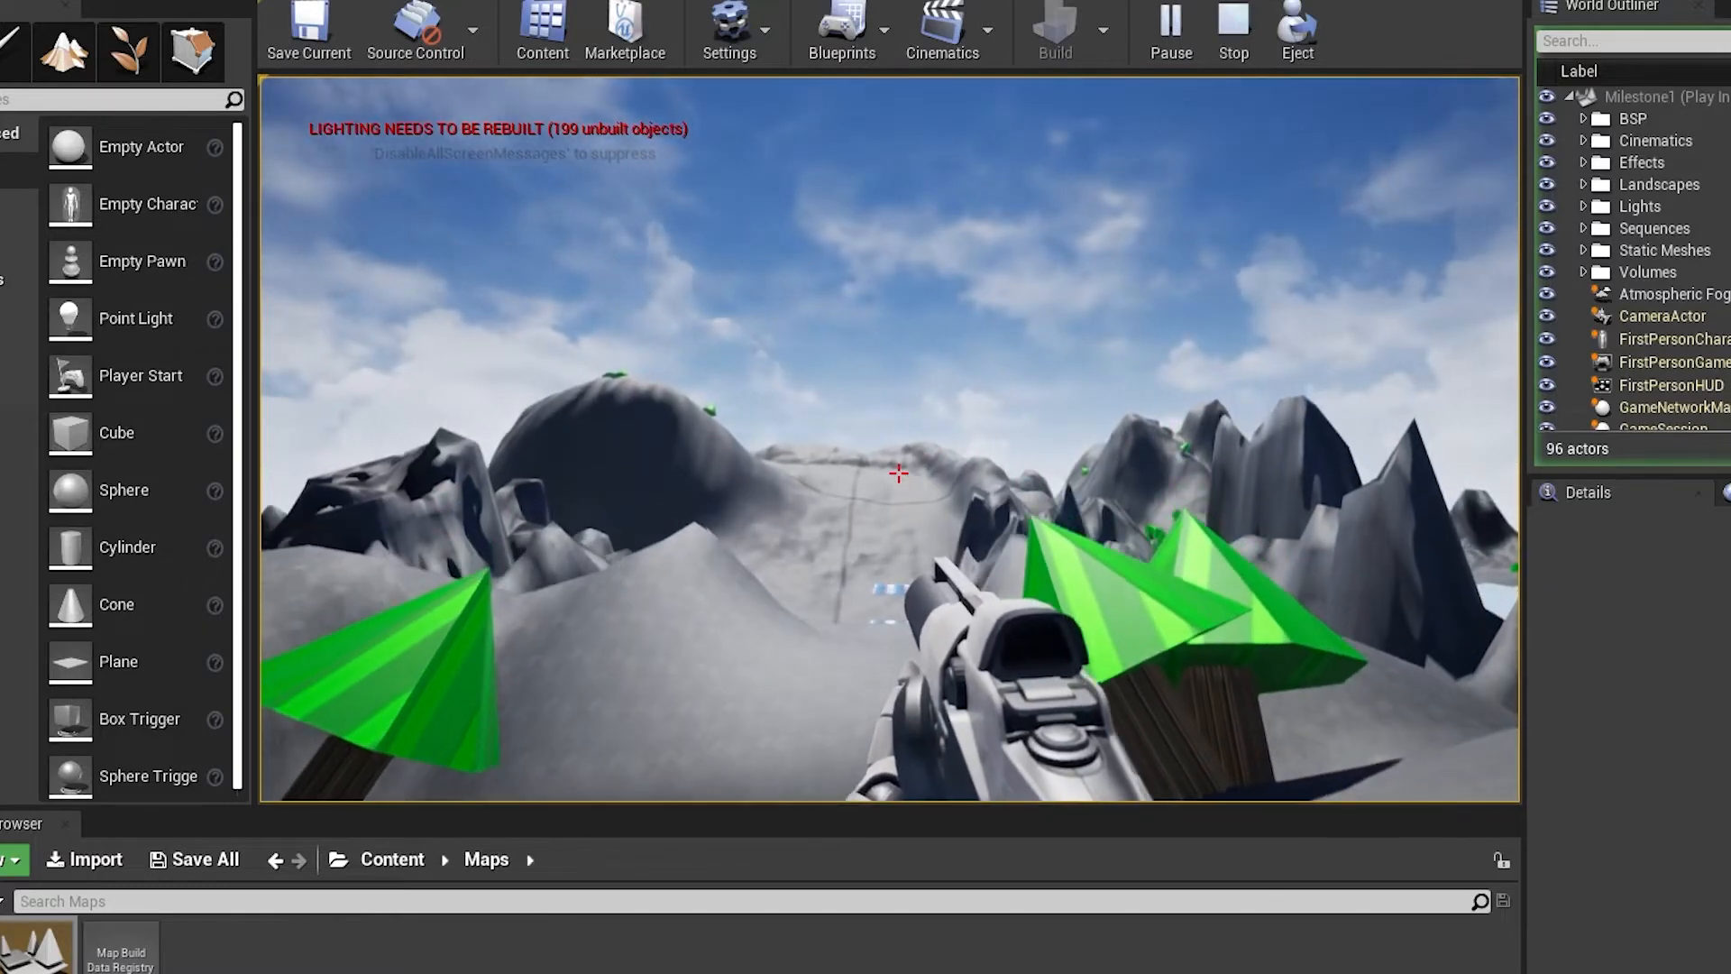
Test the route beyond the tree-covered ridge, crossing the tree-lined valley and firing projectiles along the way
{"action": "left_click", "coordinate": [899, 473]}
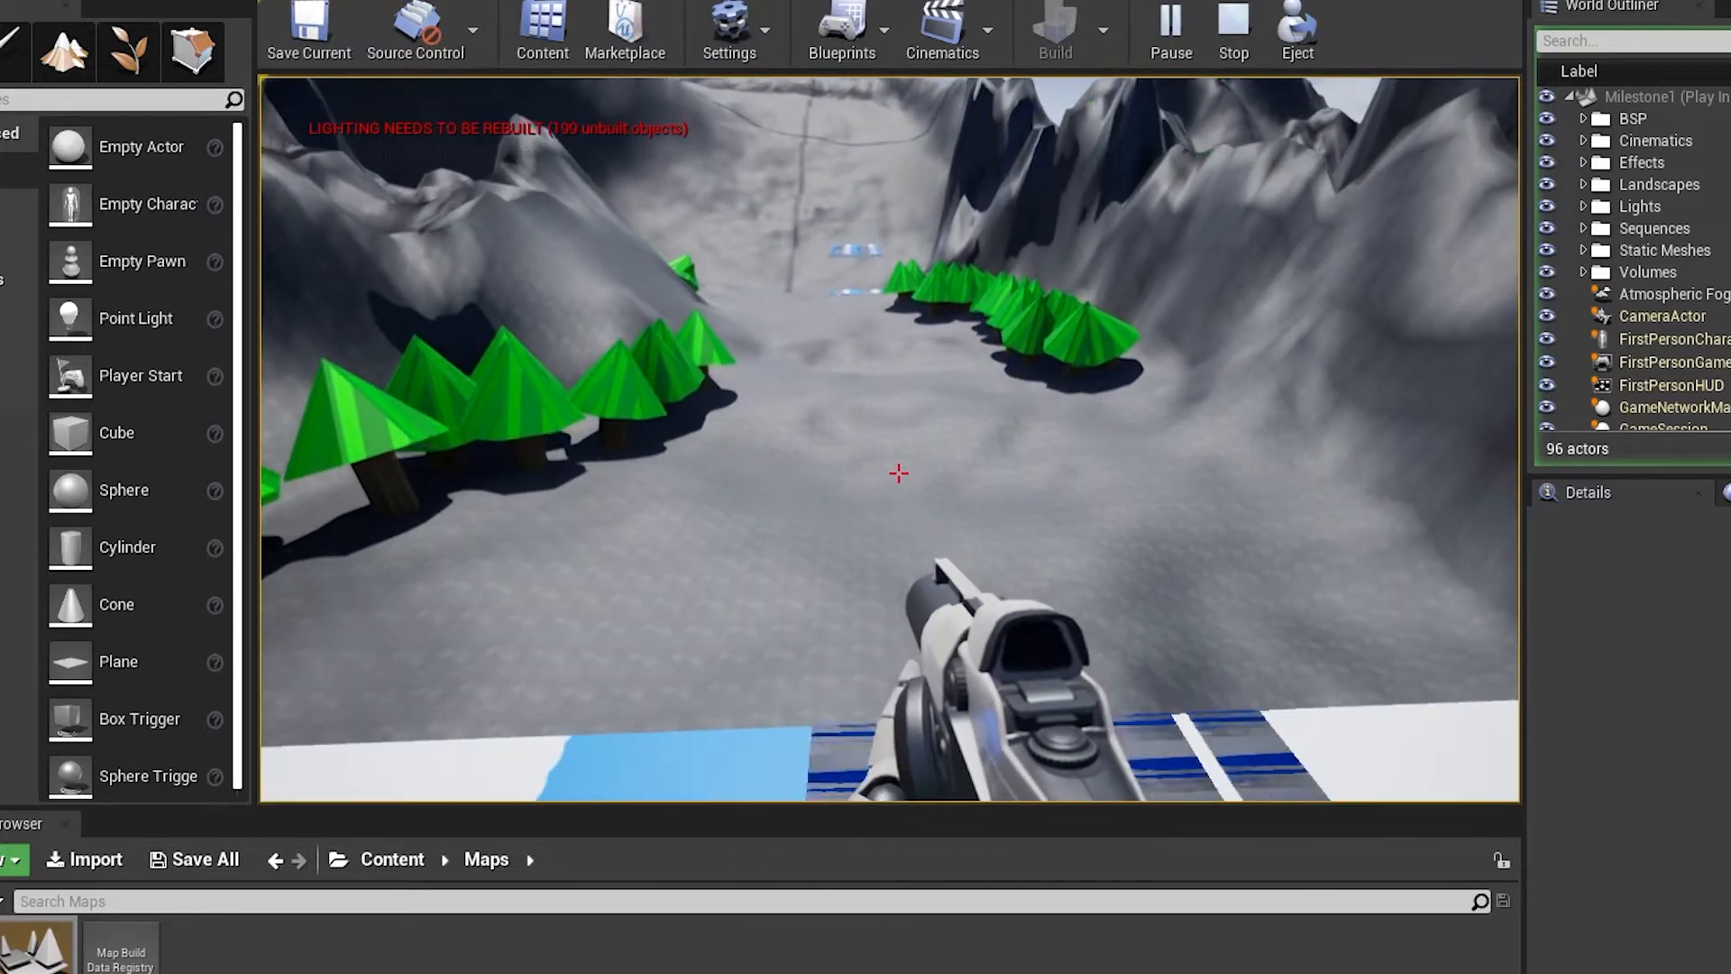
{"action": "key", "text": "w"}
{"action": "key", "text": "w"}
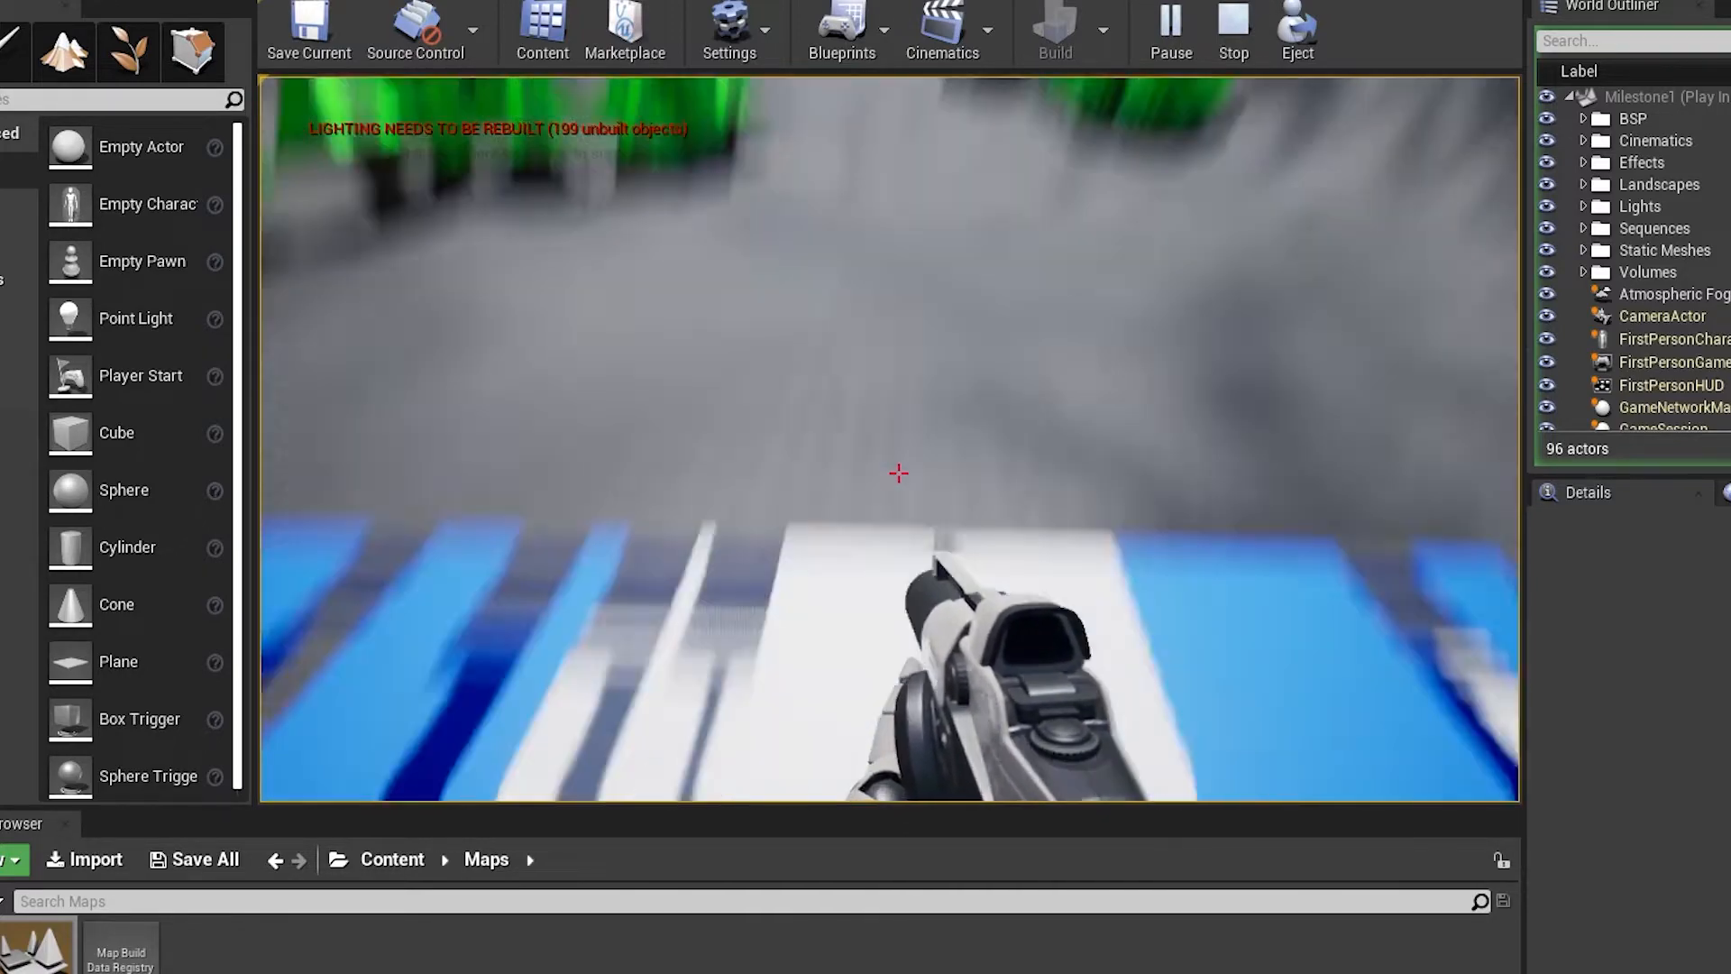
{"action": "key", "text": "s"}
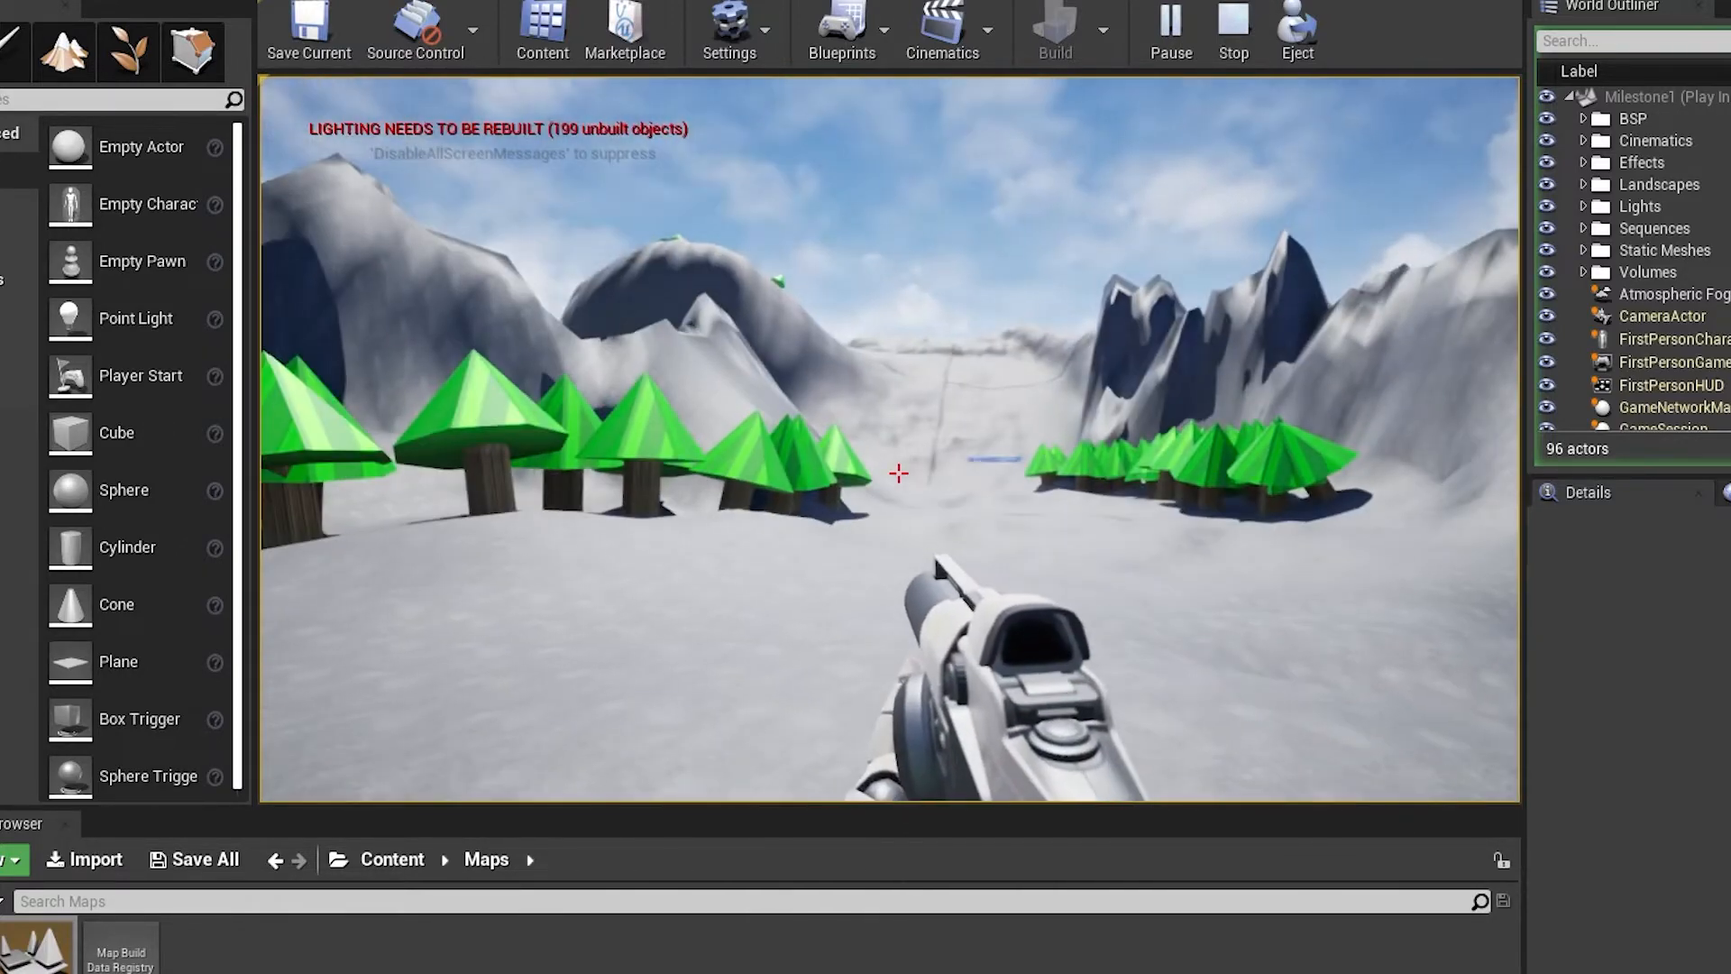
{"action": "key", "text": "w"}
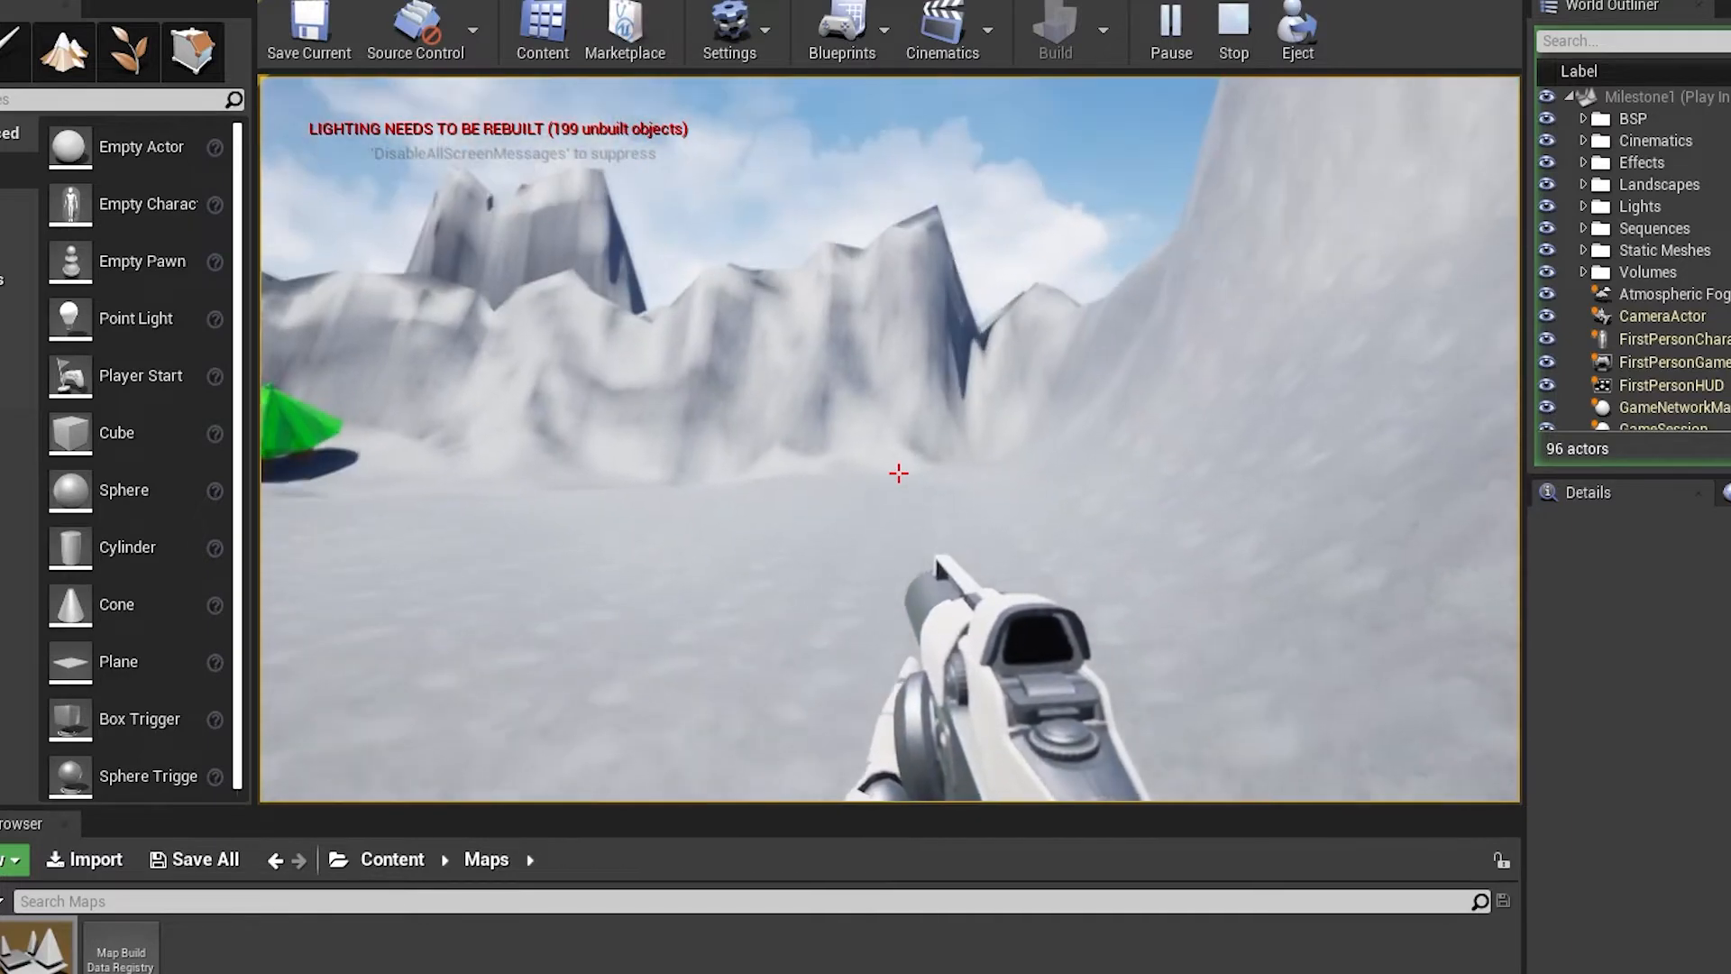
{"action": "left_click", "coordinate": [899, 473]}
{"action": "left_click", "coordinate": [899, 473]}
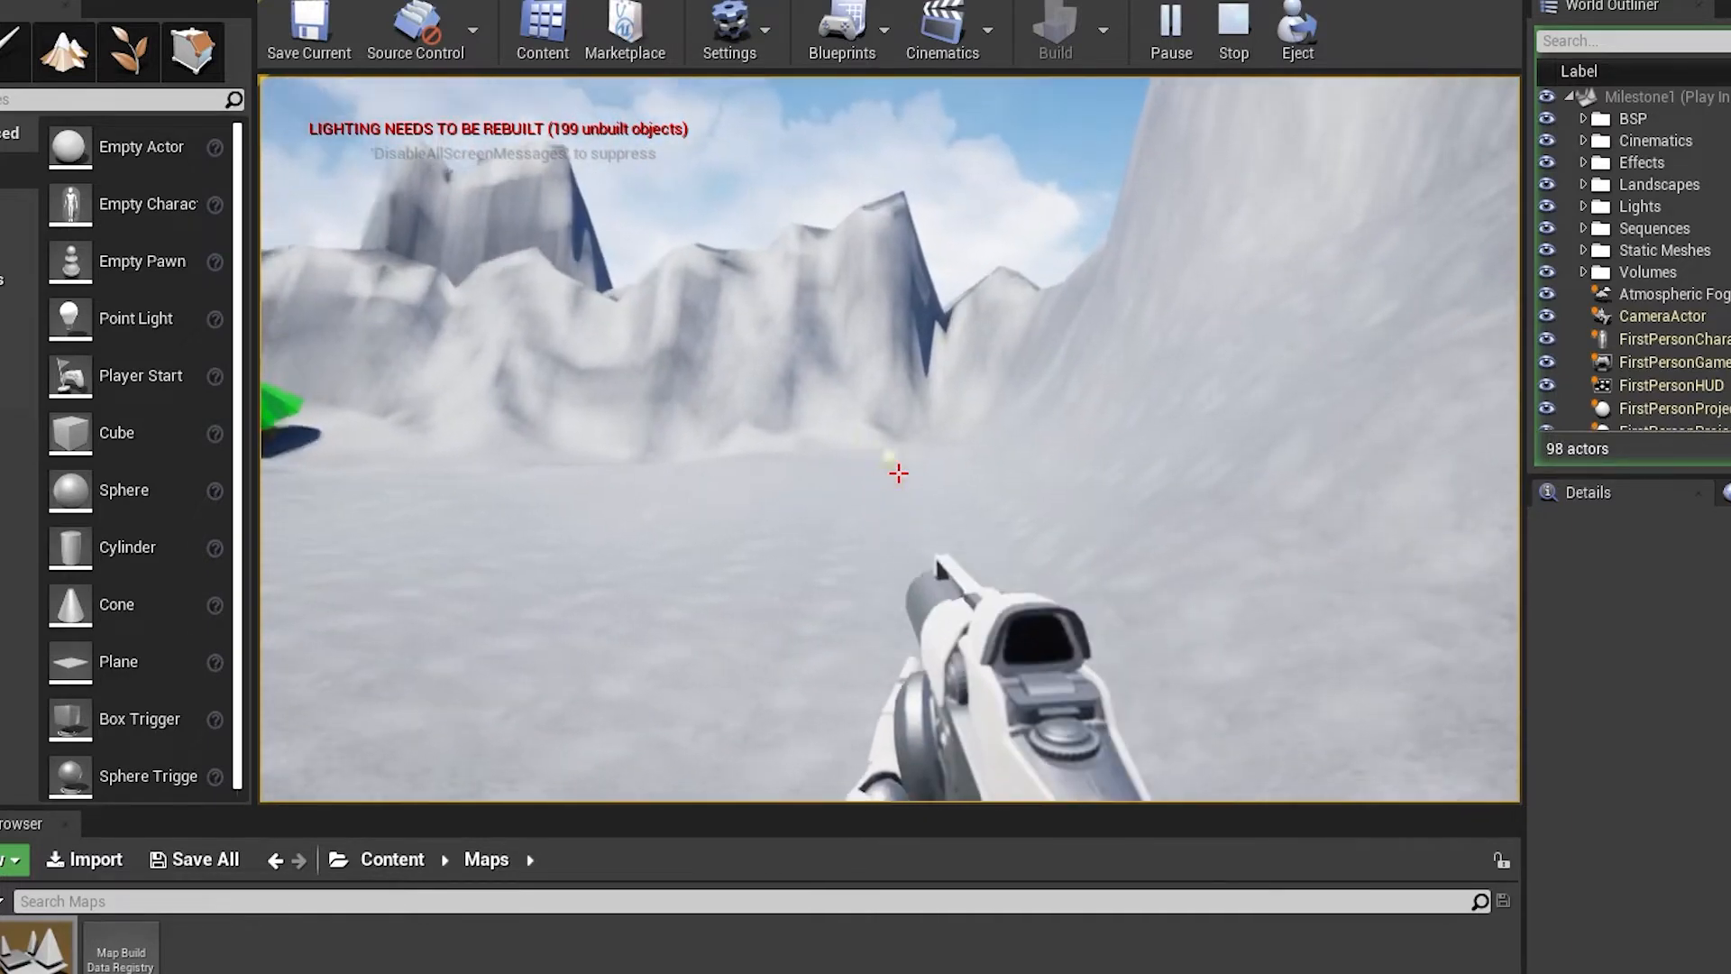
{"action": "left_click", "coordinate": [899, 474]}
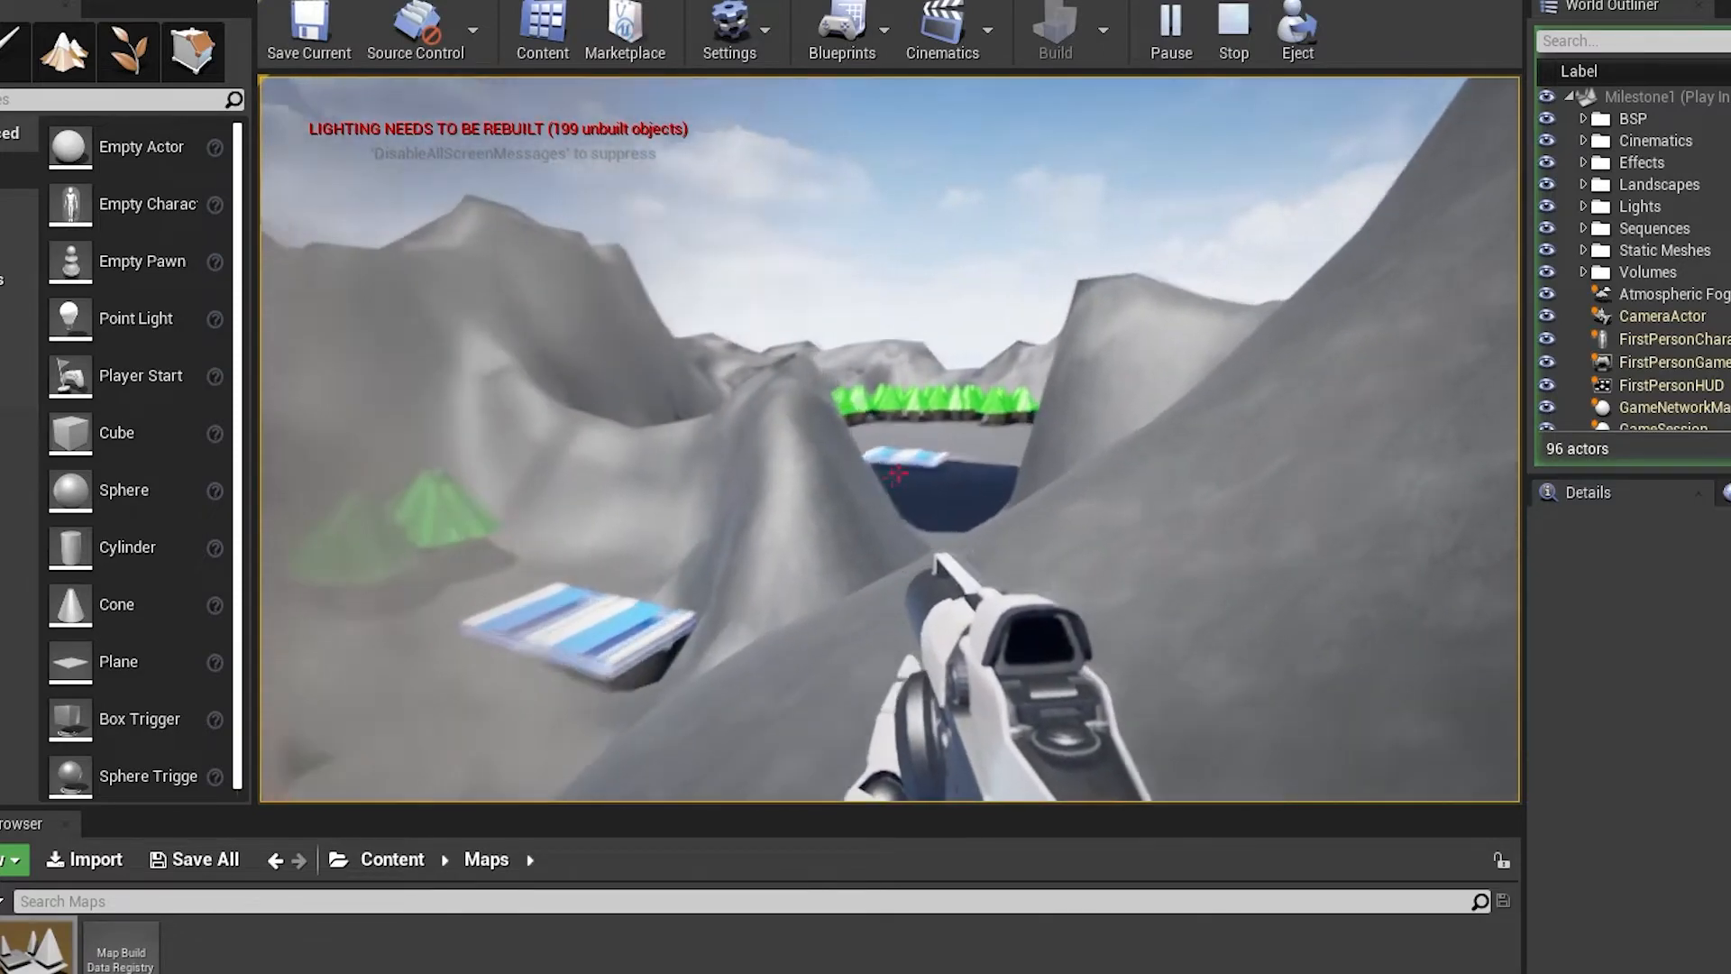
Fire projectiles towards the lava pool and its platforms, and walk over the rocky slope towards the hillside trees
{"action": "left_click", "coordinate": [898, 472]}
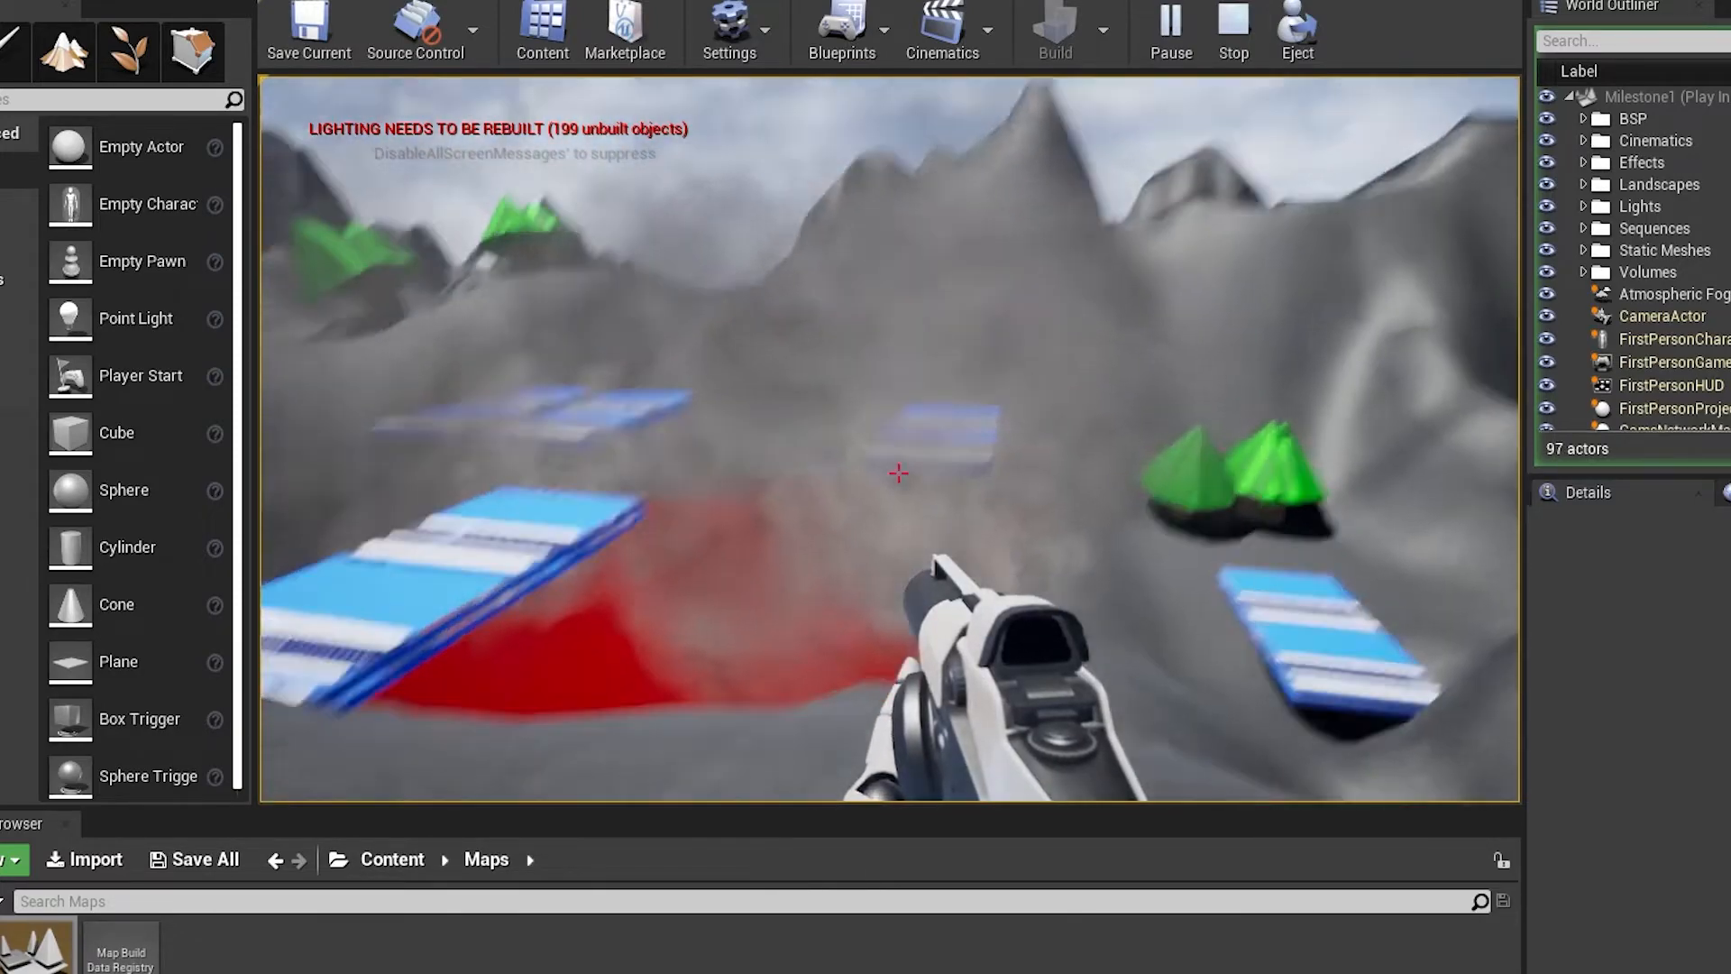
{"action": "left_click", "coordinate": [899, 472]}
{"action": "left_click", "coordinate": [899, 472]}
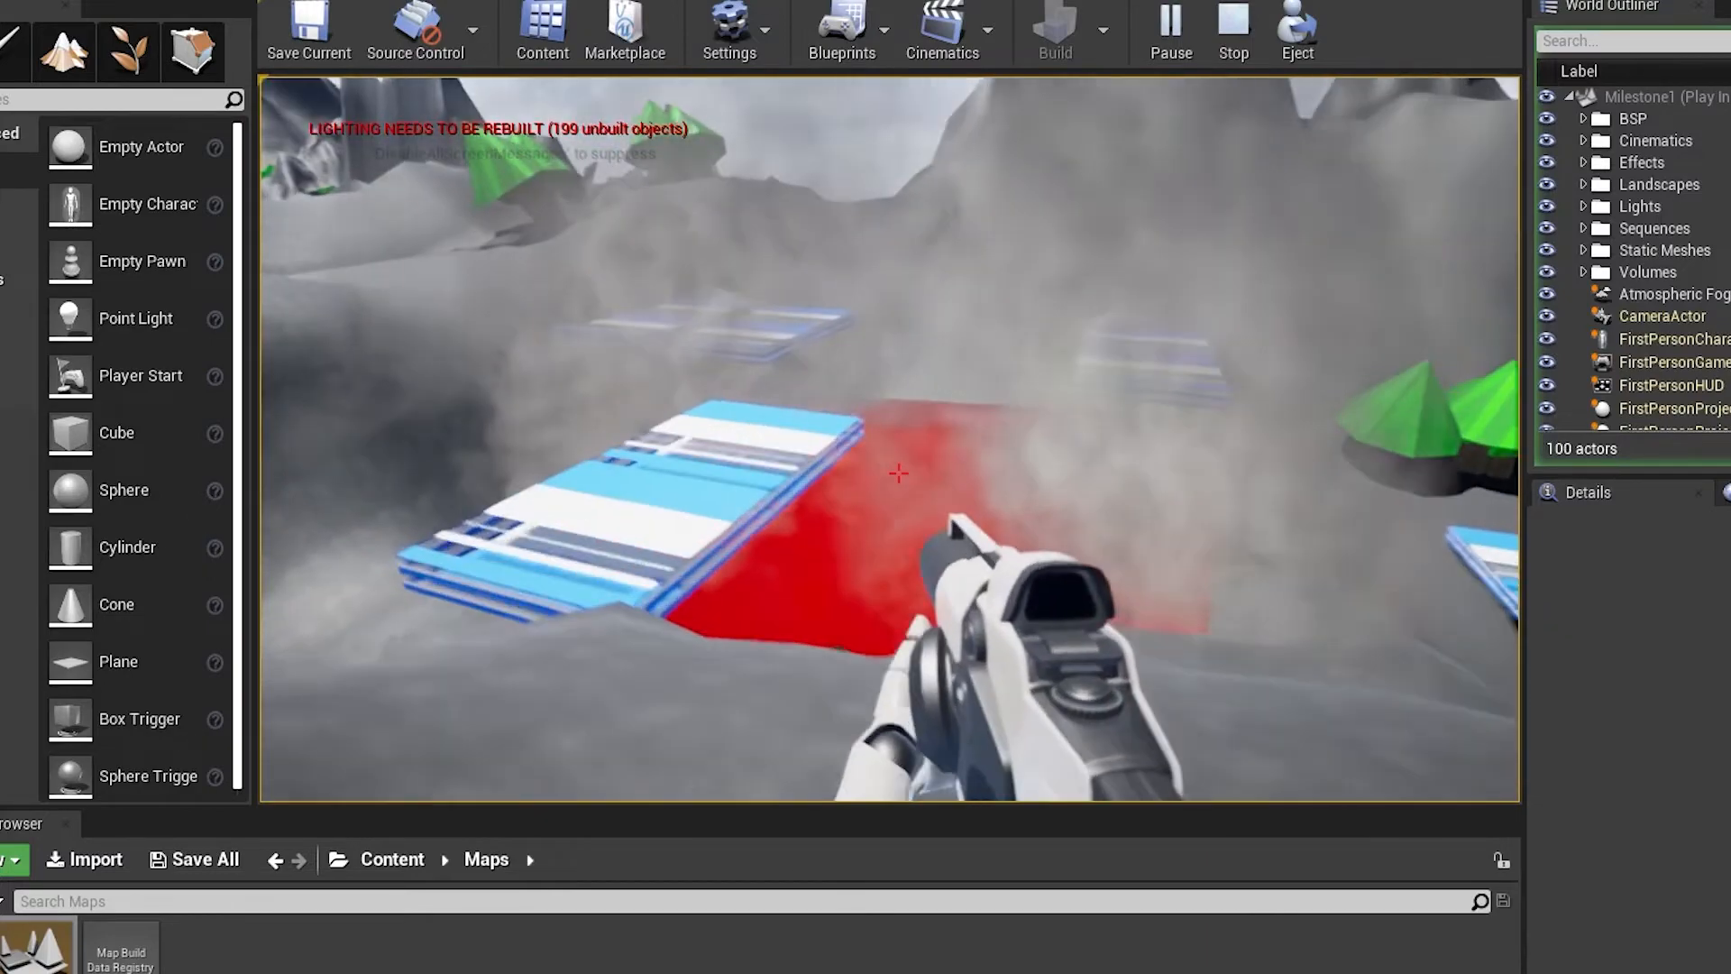
{"action": "key", "text": "w"}
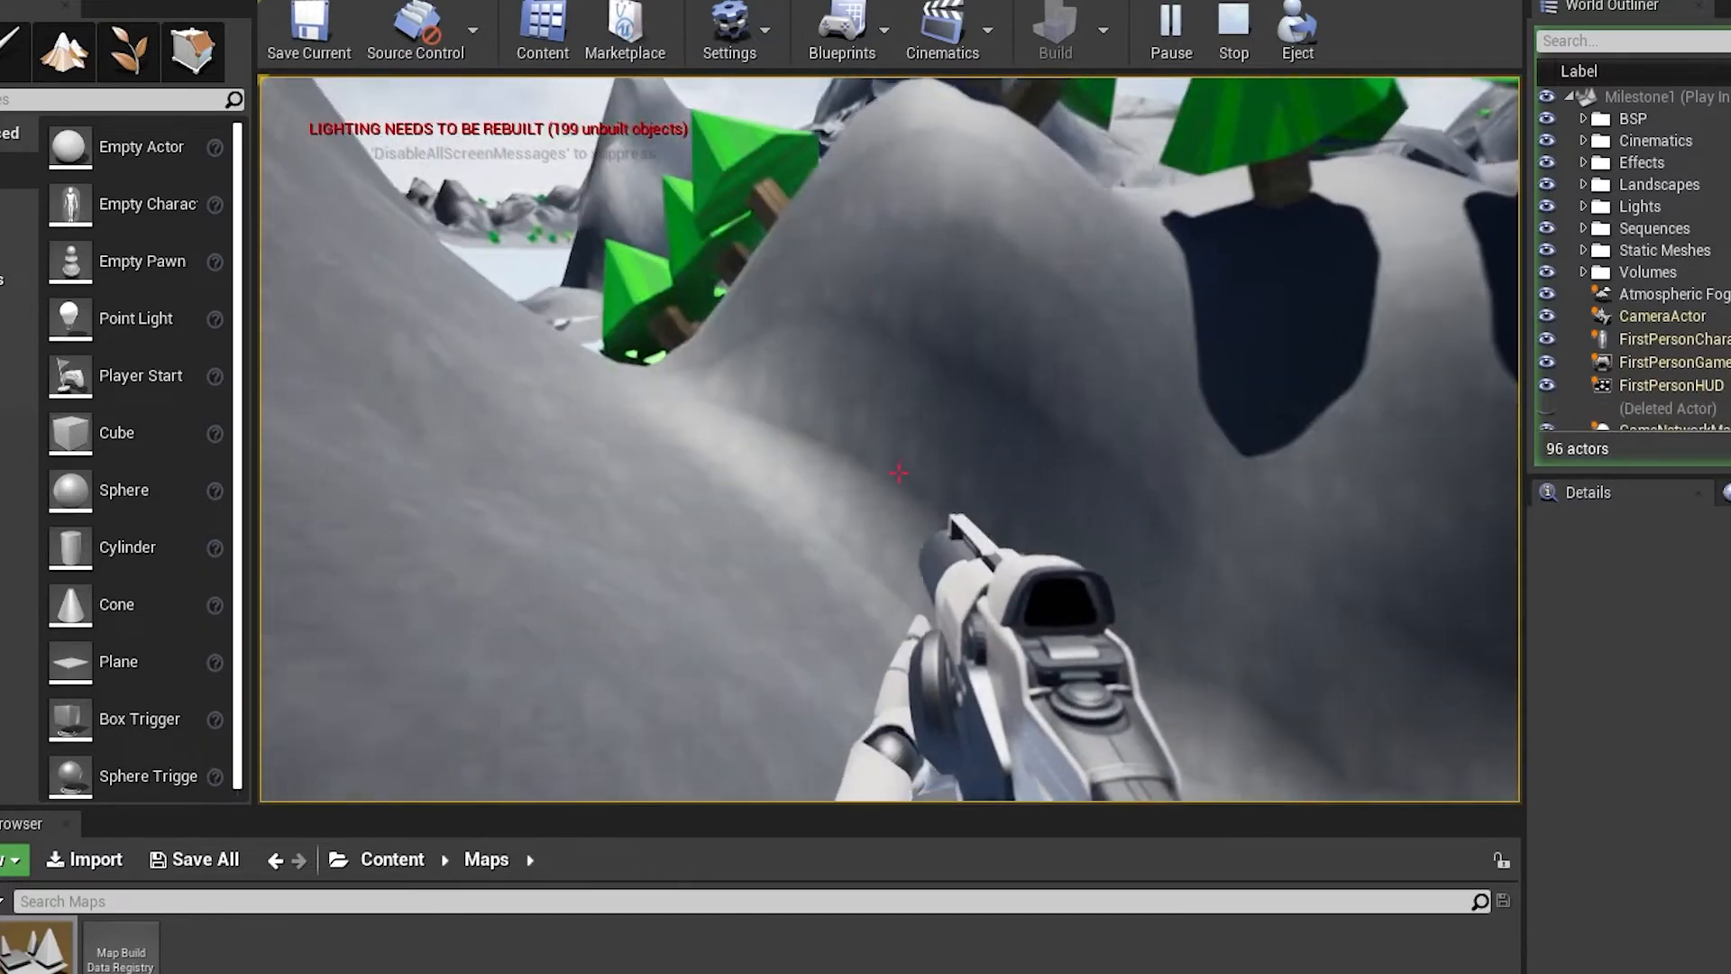
{"action": "key", "text": "w"}
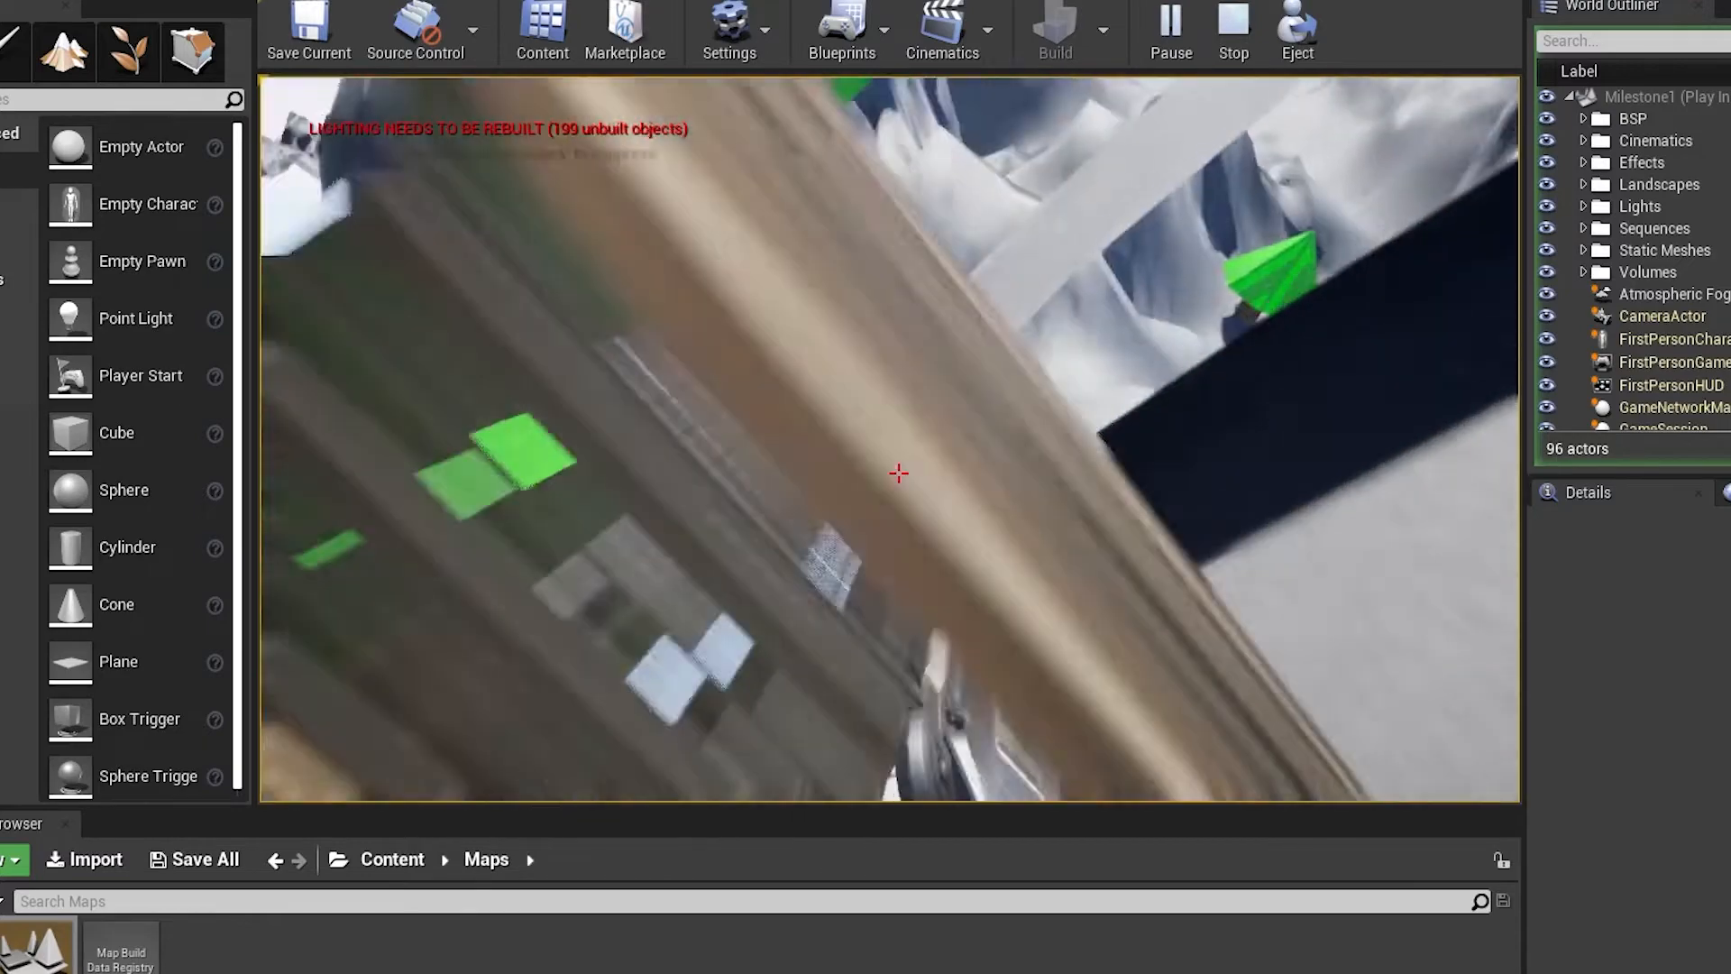
Walk the length of the tree-lined valley towards the blue floating platforms, firing a projectile on the way
{"action": "key", "text": "w"}
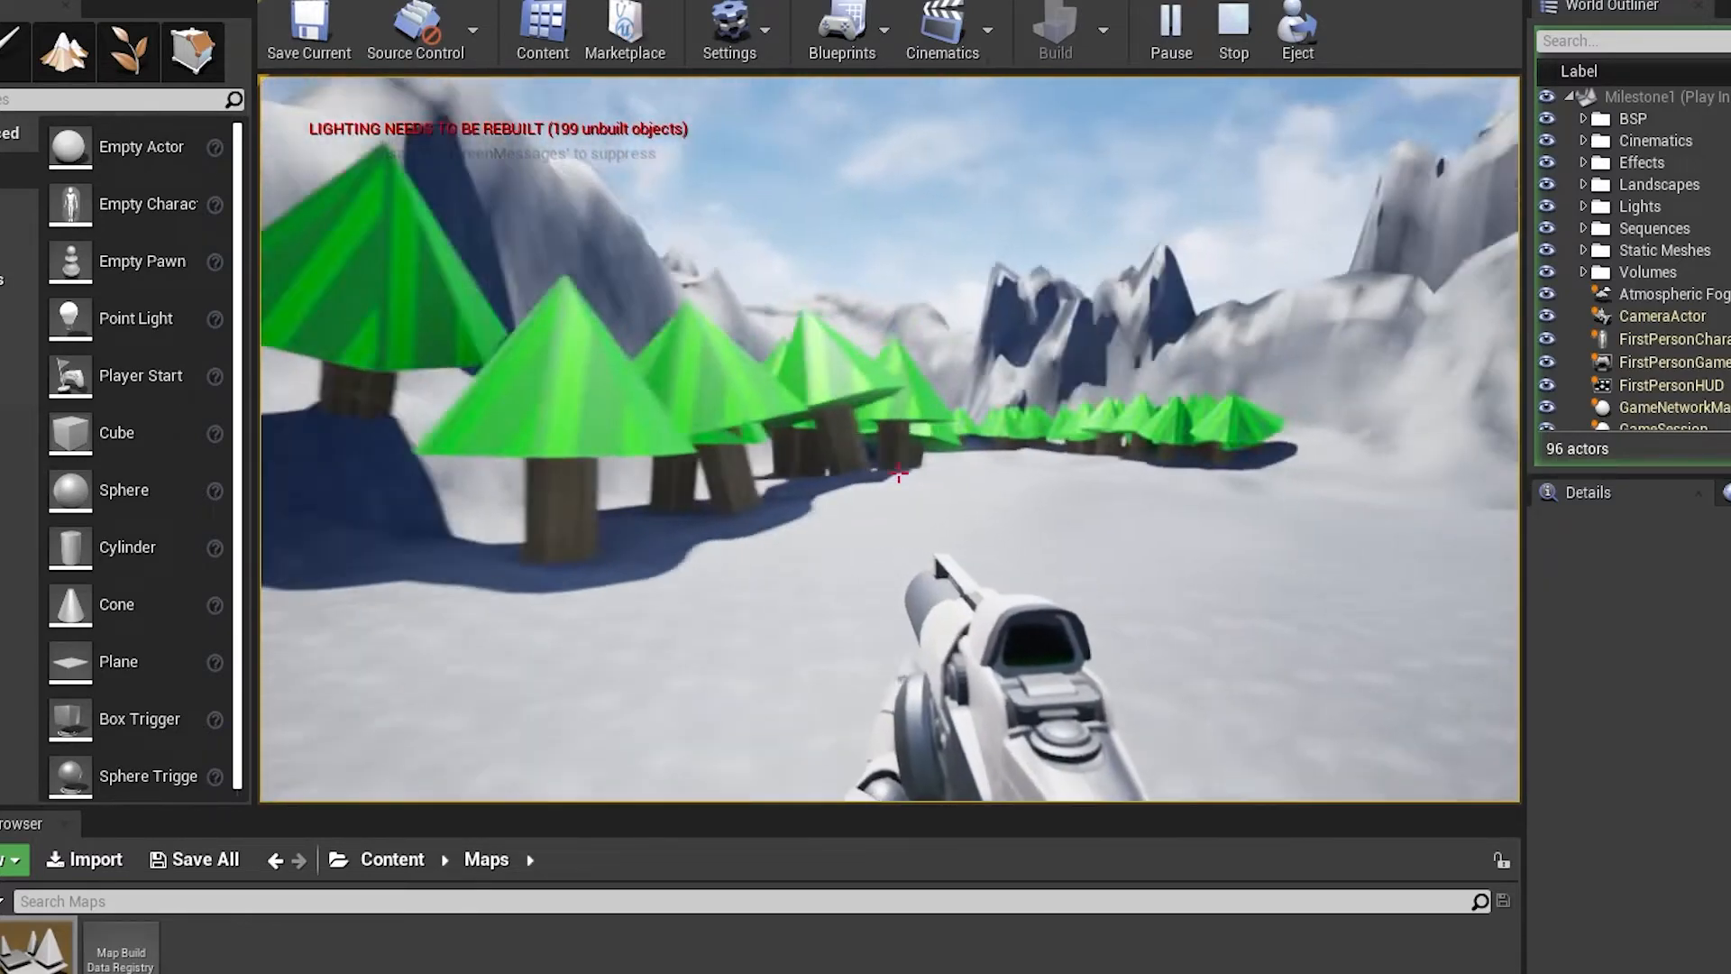
{"action": "key", "text": "w"}
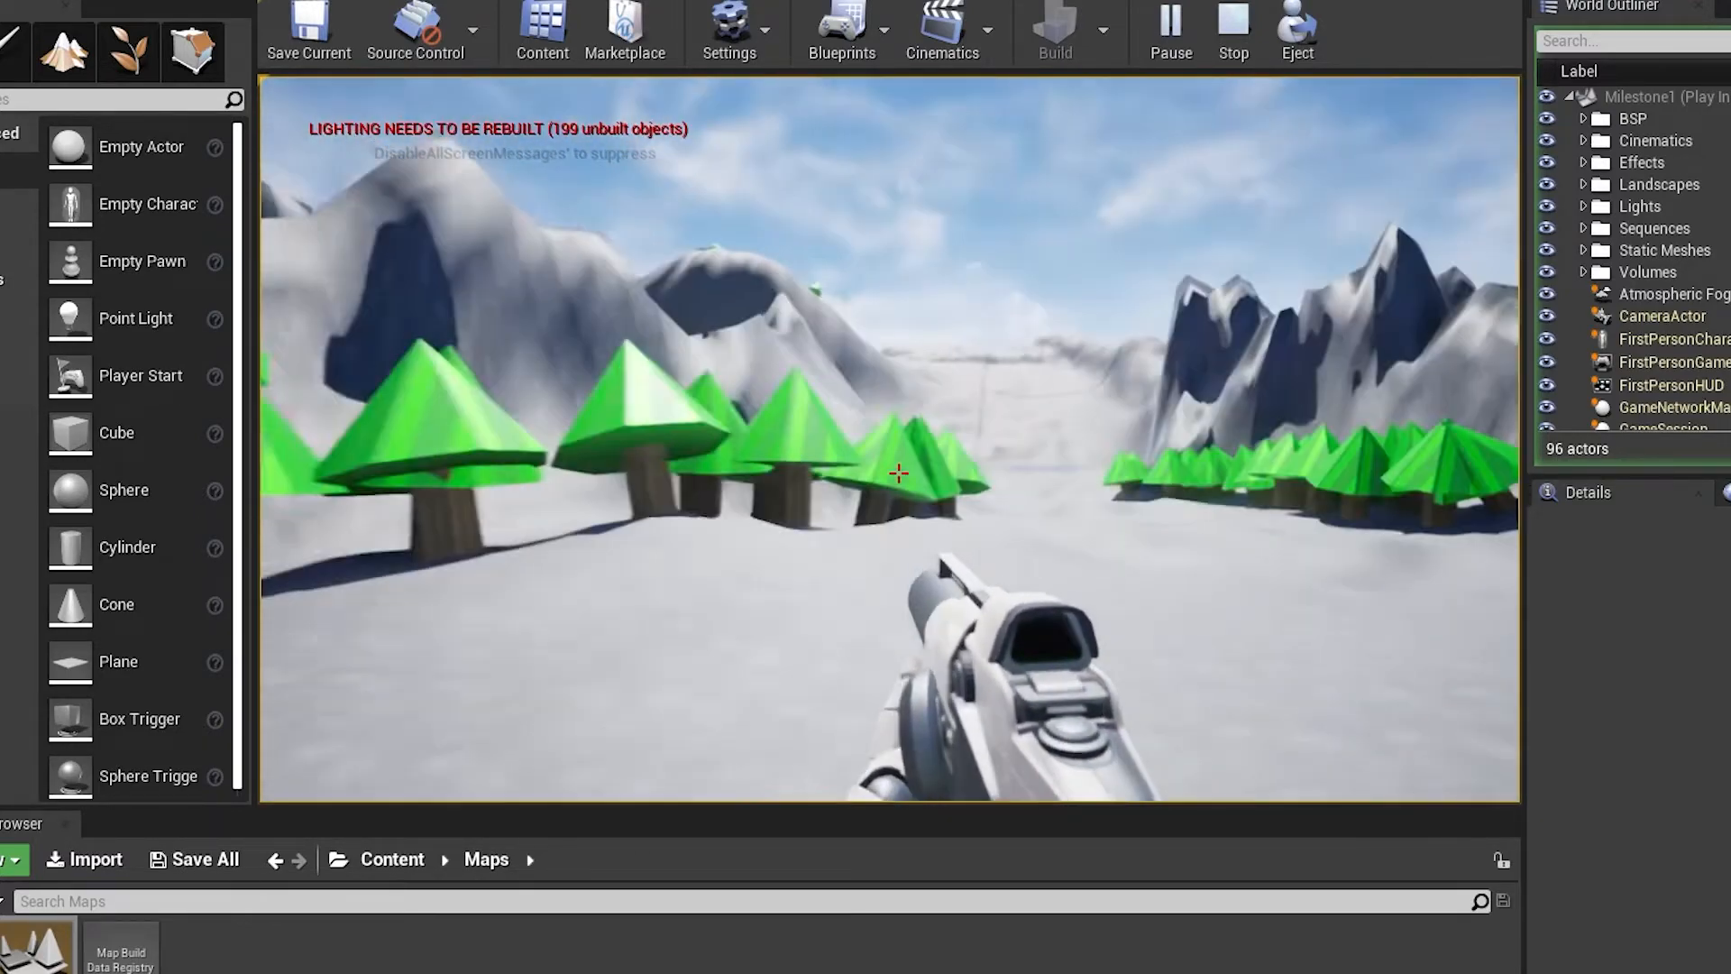
{"action": "key", "text": "w"}
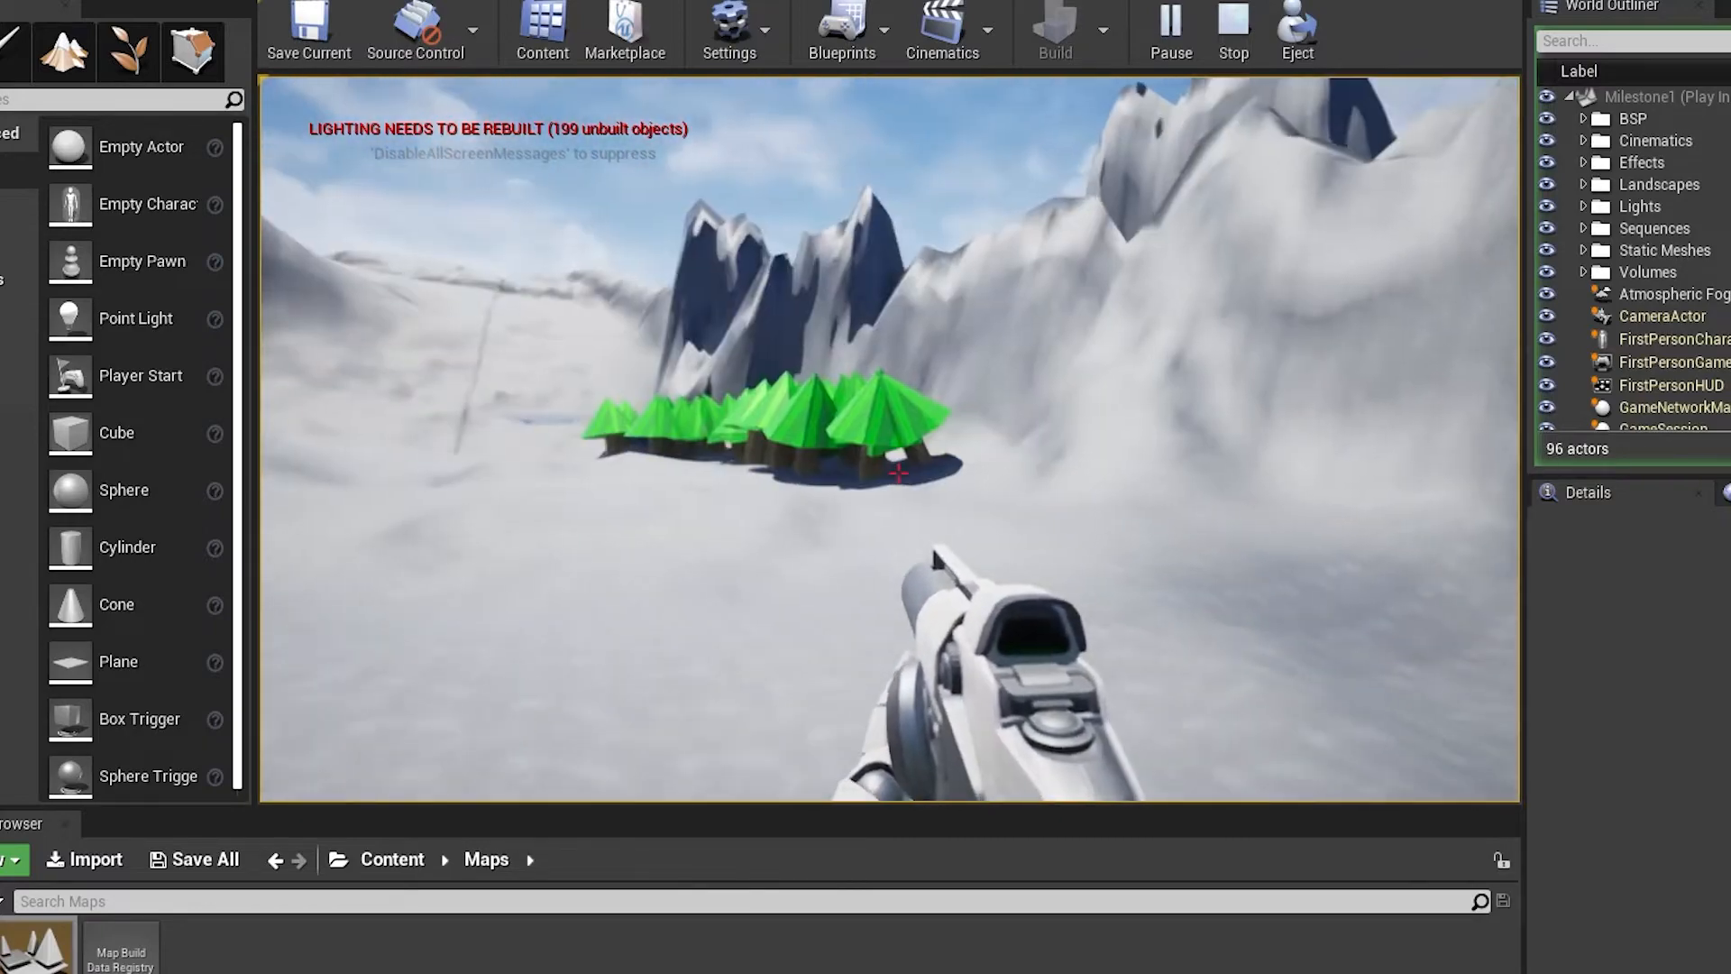
{"action": "left_click", "coordinate": [899, 474]}
{"action": "key", "text": "w"}
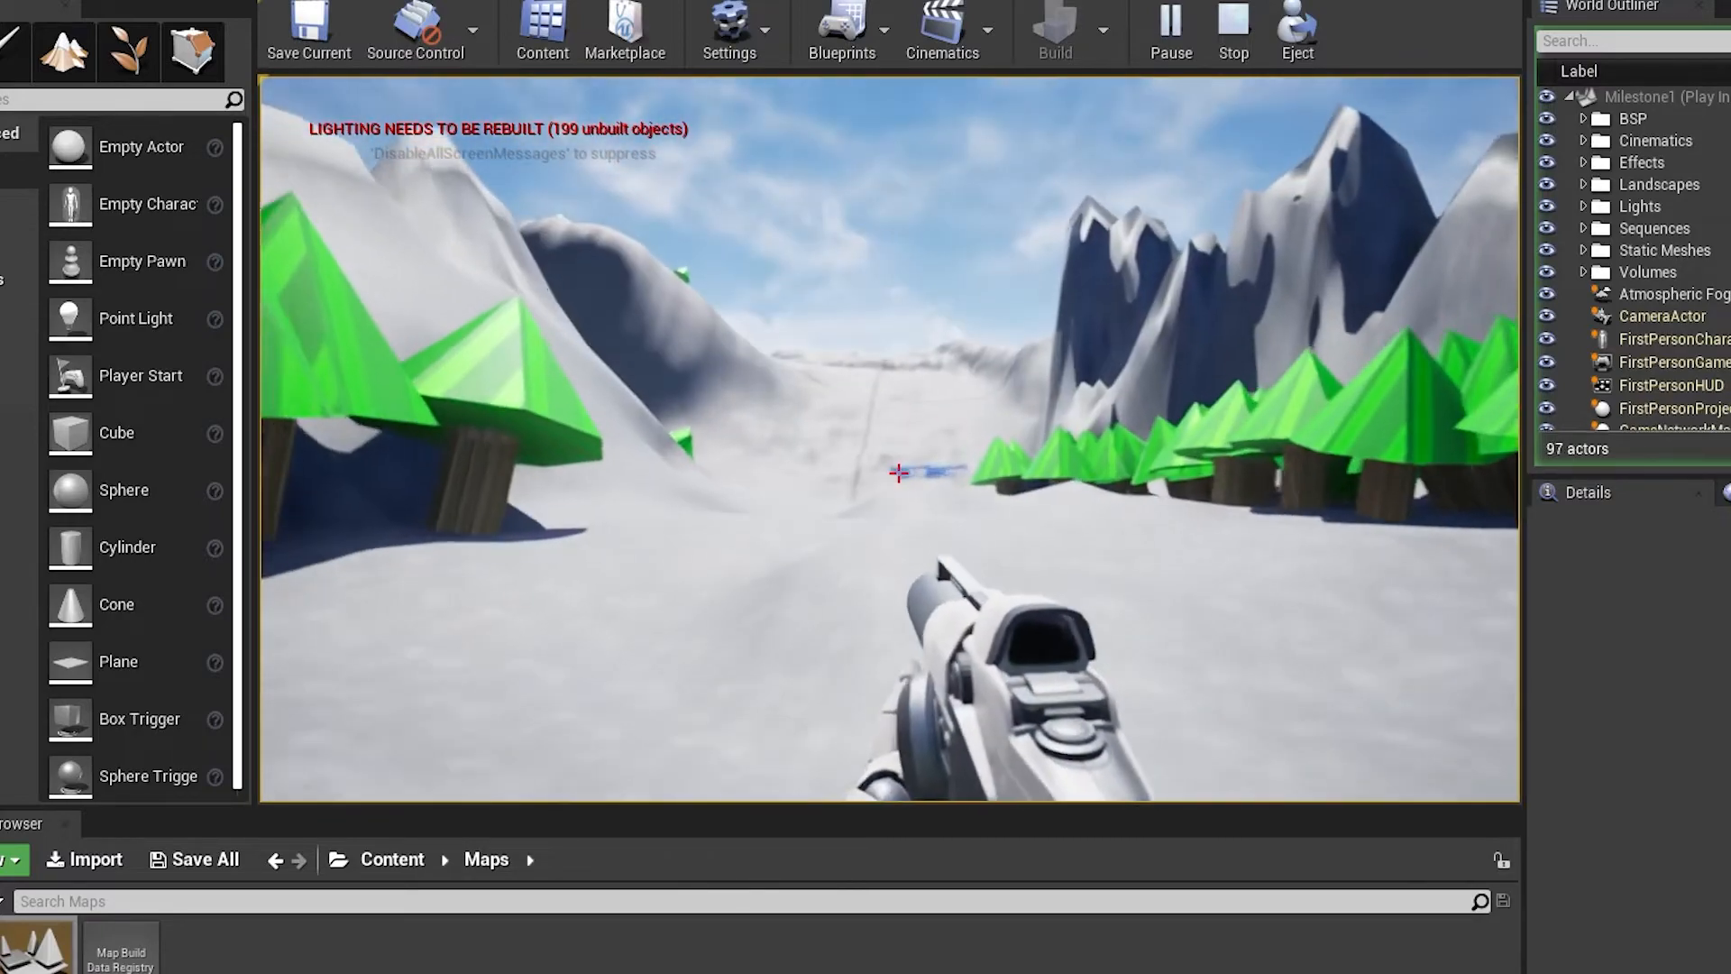
{"action": "key", "text": "w"}
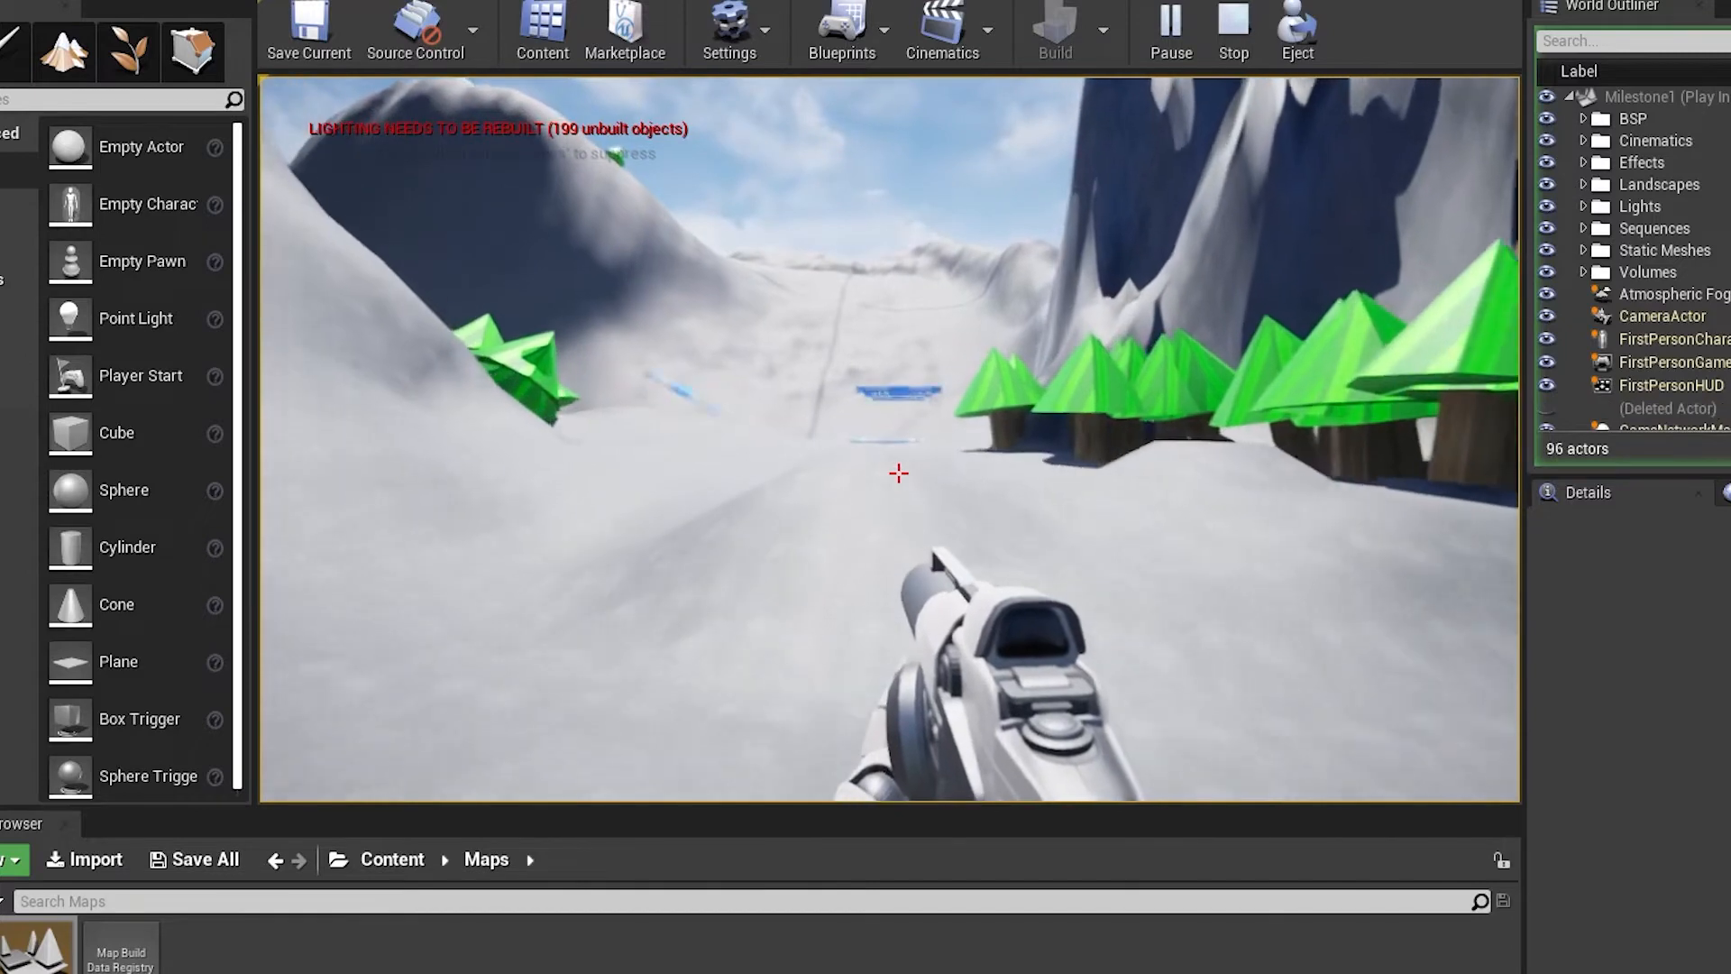
{"action": "key", "text": "w"}
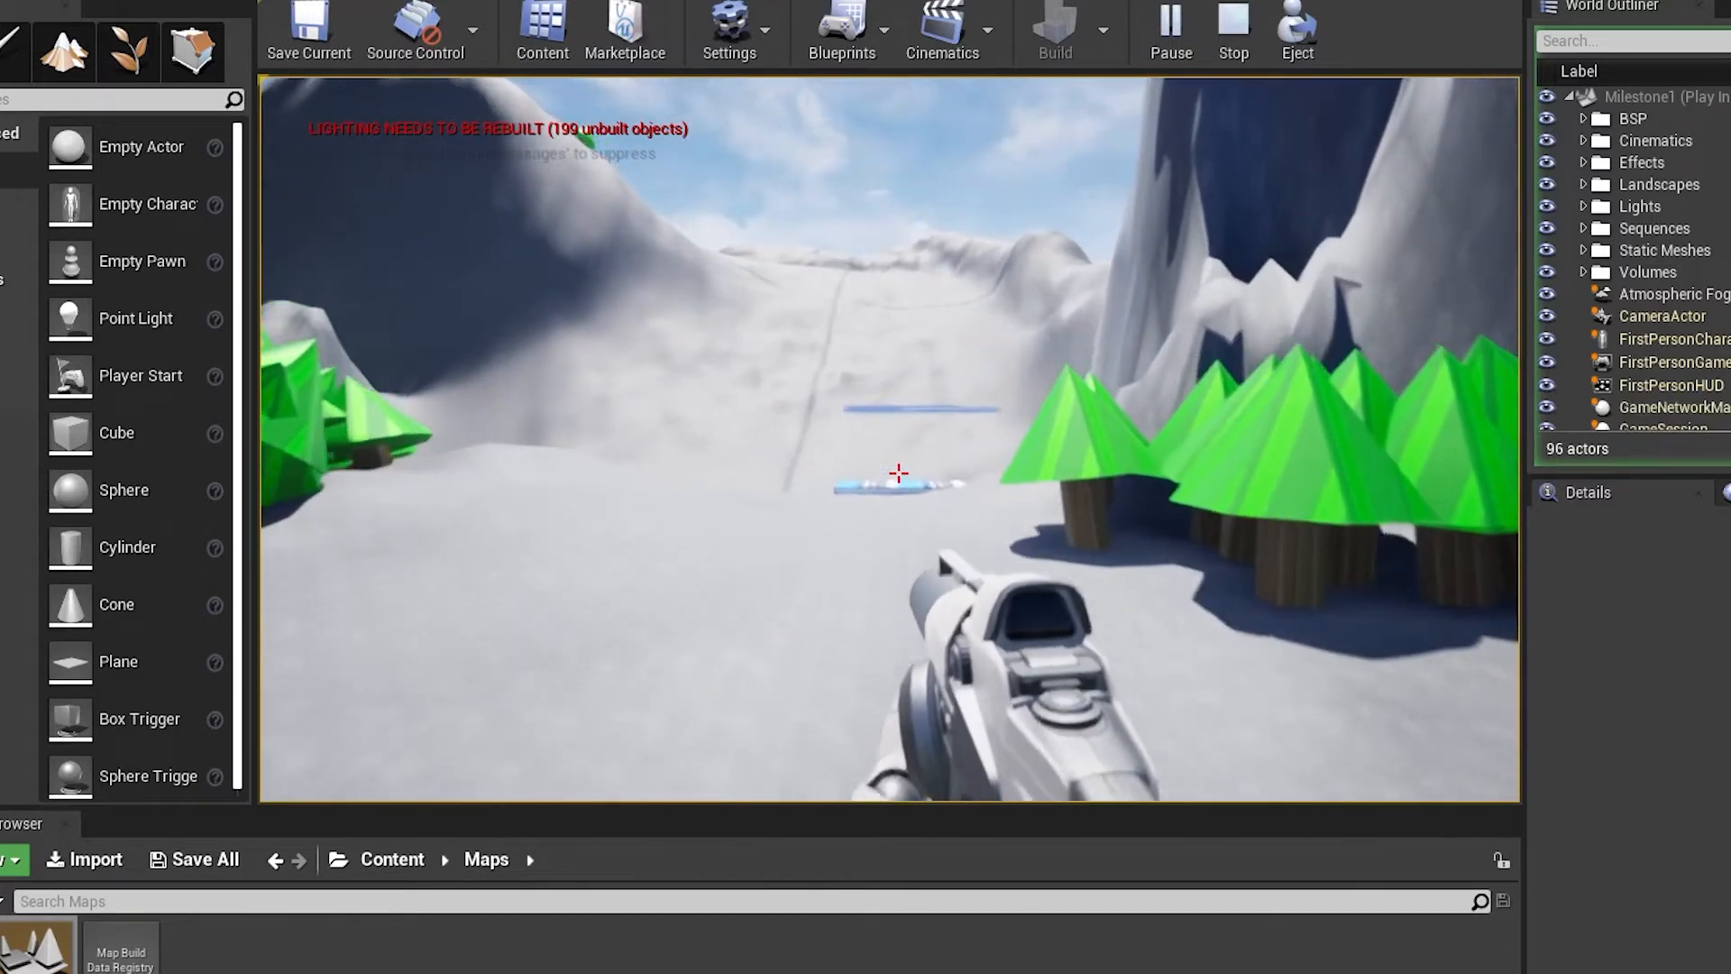
{"action": "key", "text": "w"}
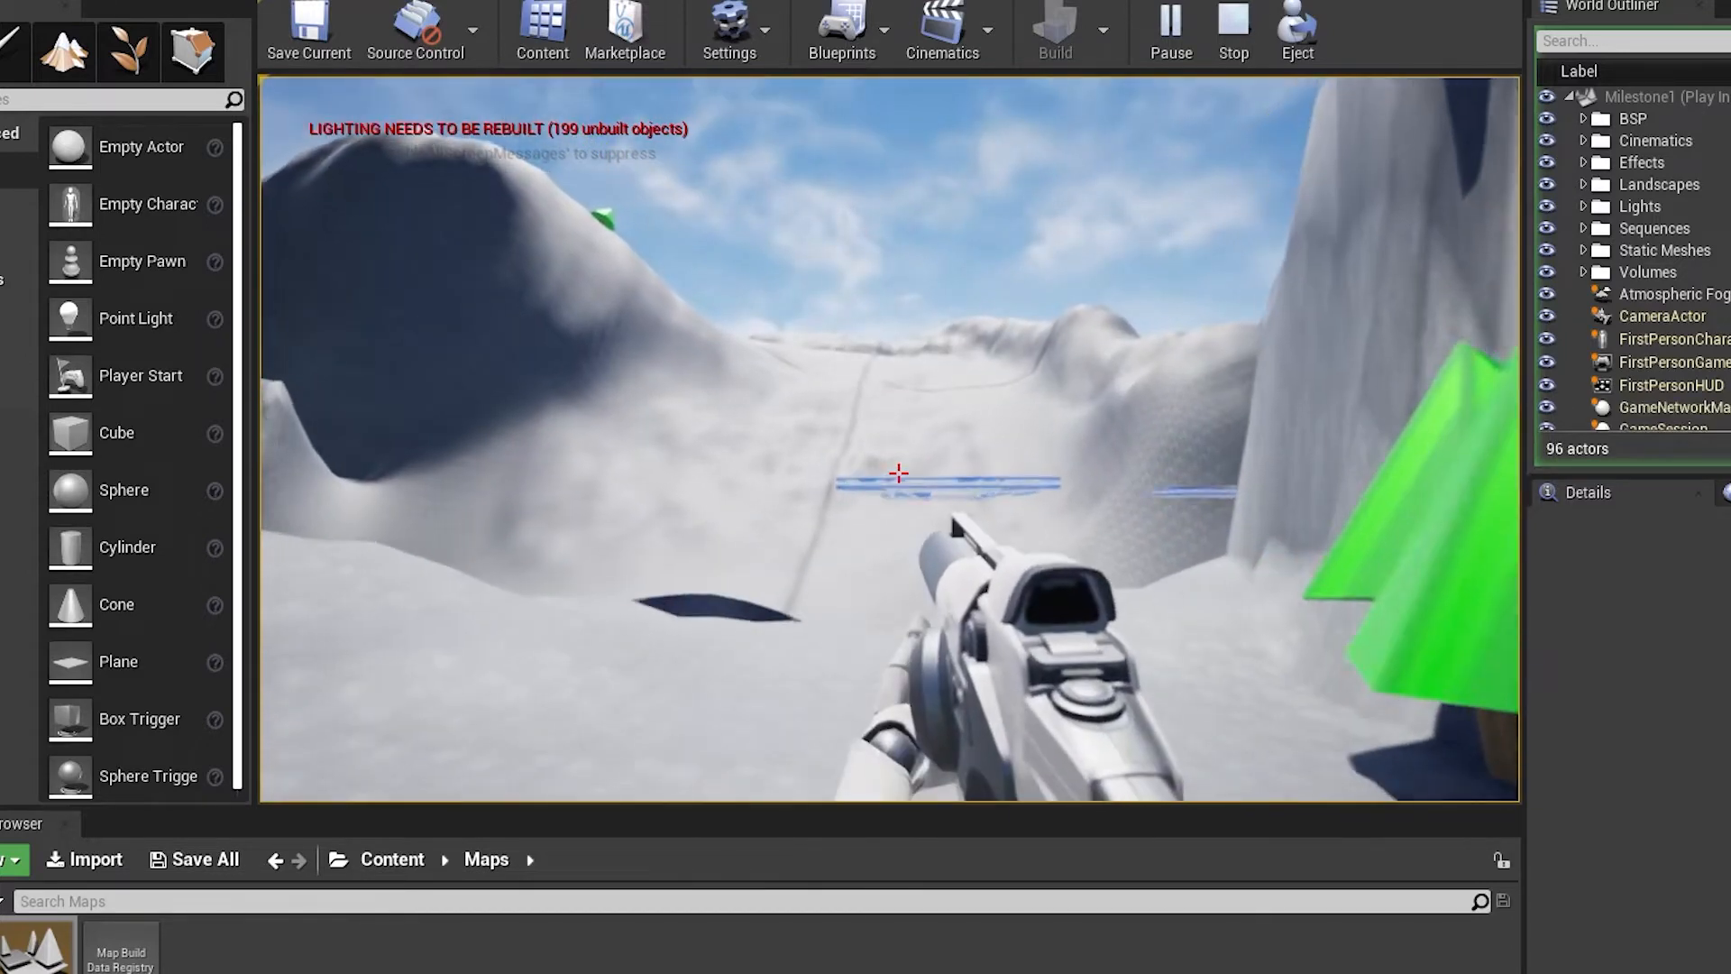
Explore the canyon floor below the floating striped platforms and fire projectiles at the ground
{"action": "key", "text": "w"}
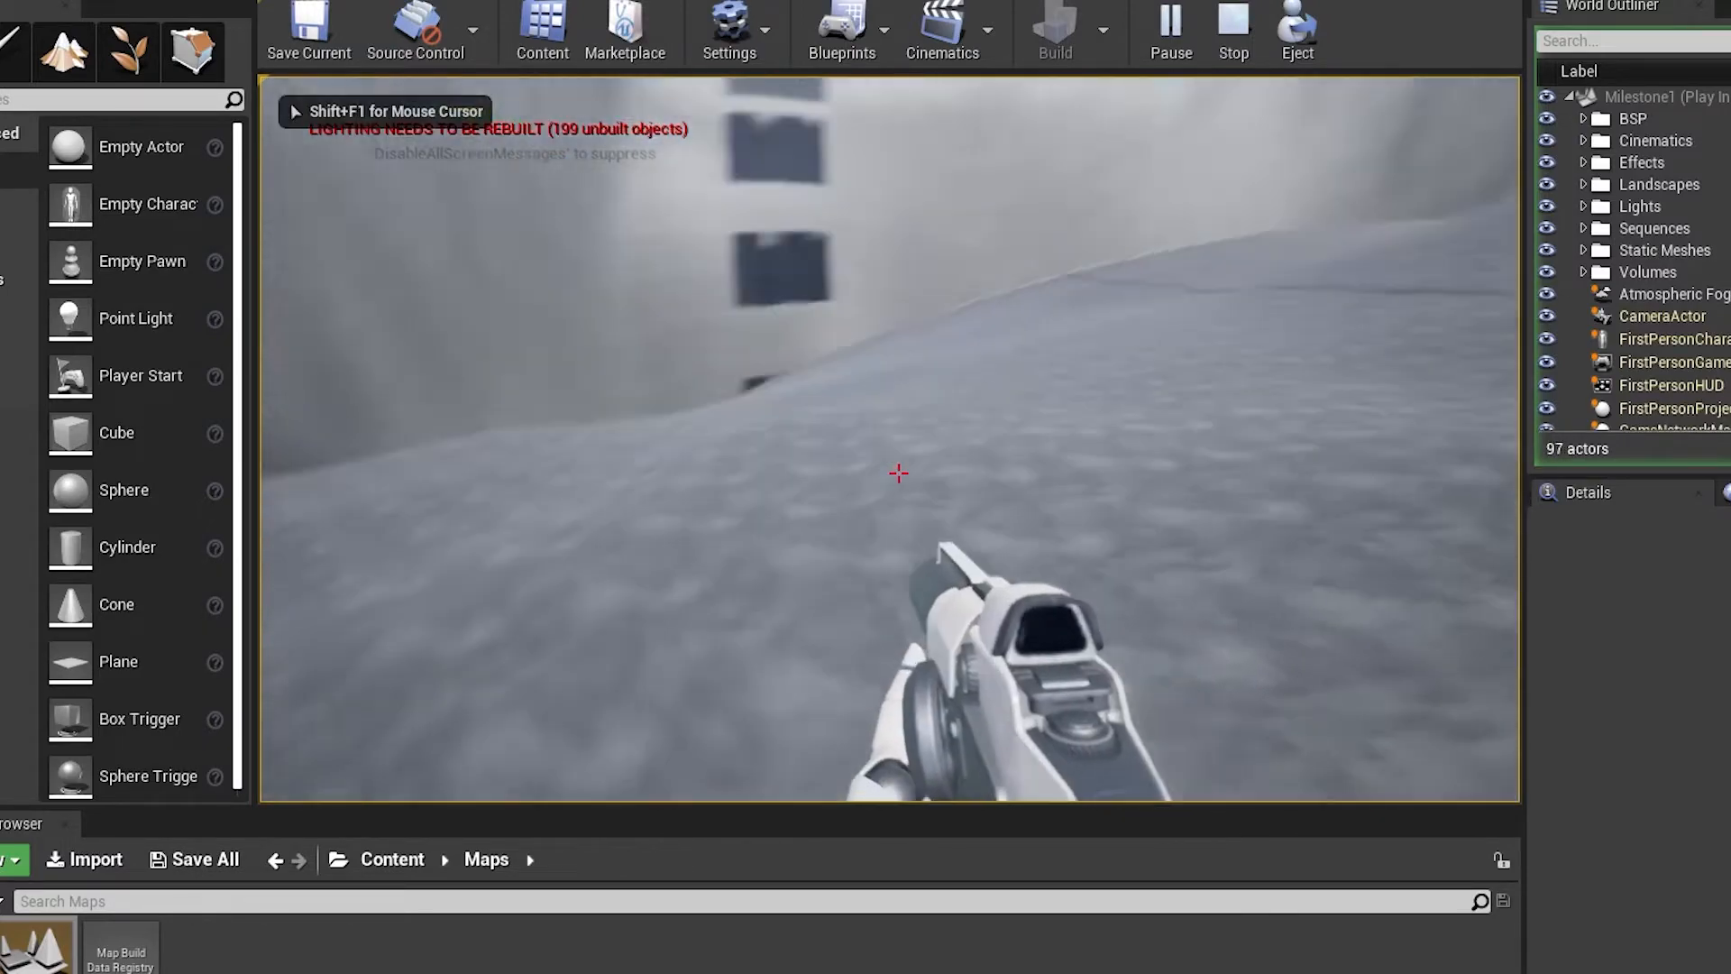
{"action": "key", "text": "w"}
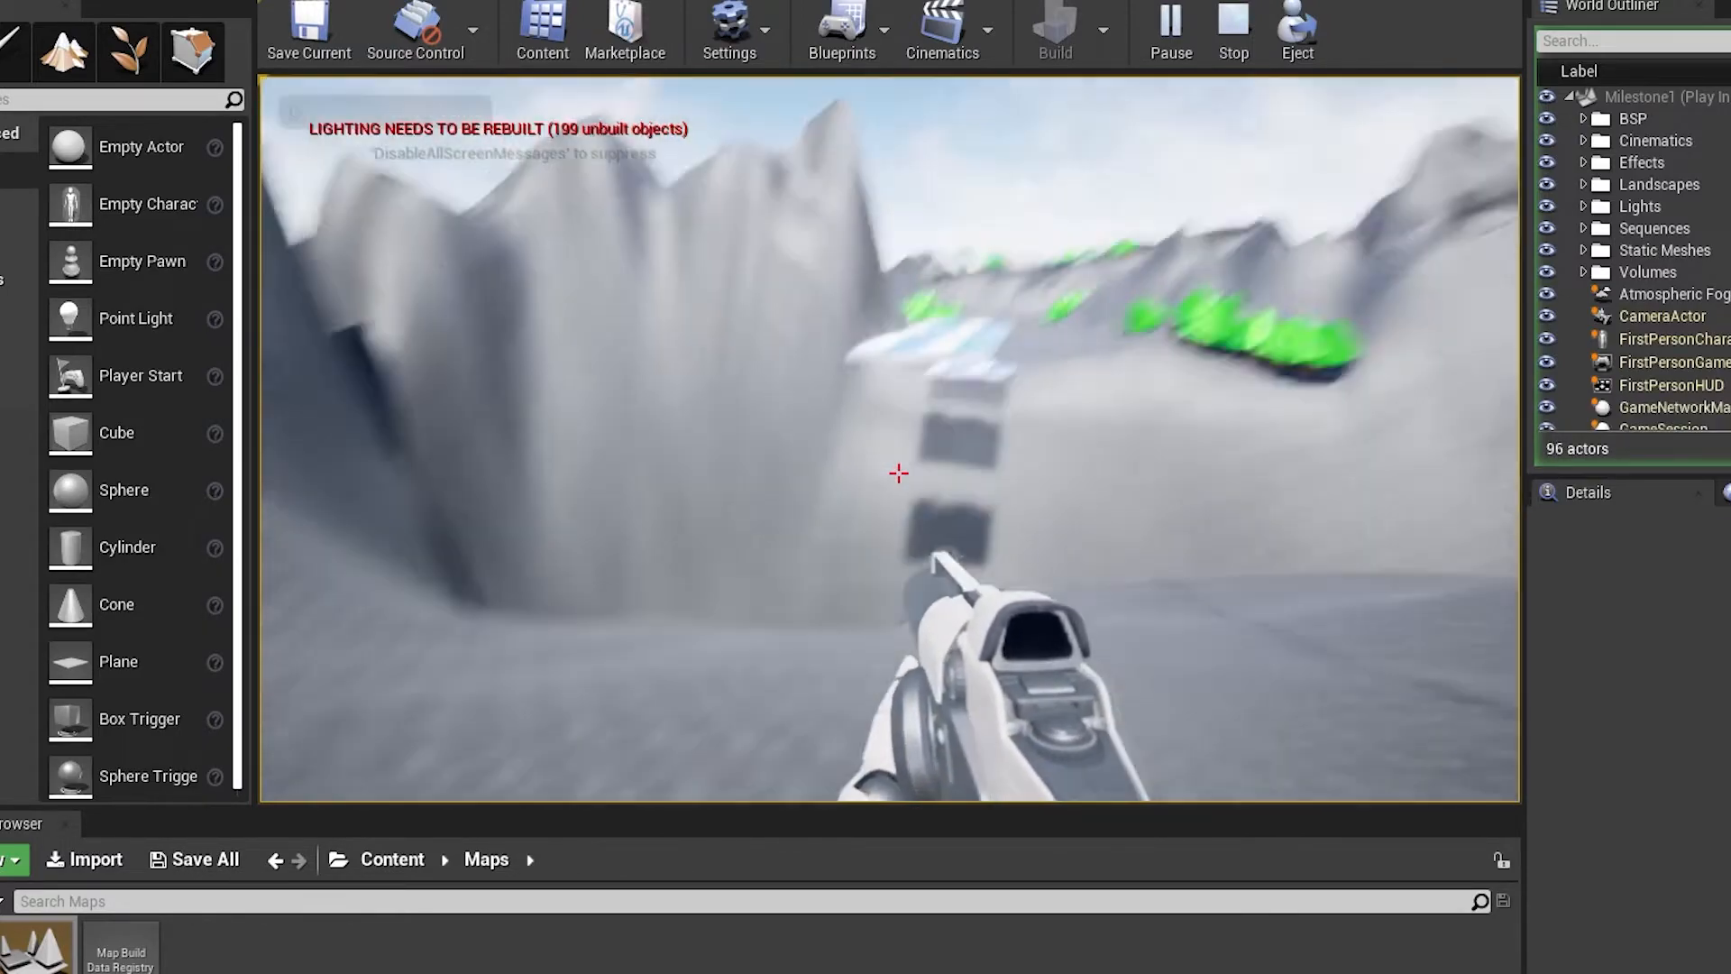
{"action": "key", "text": "w"}
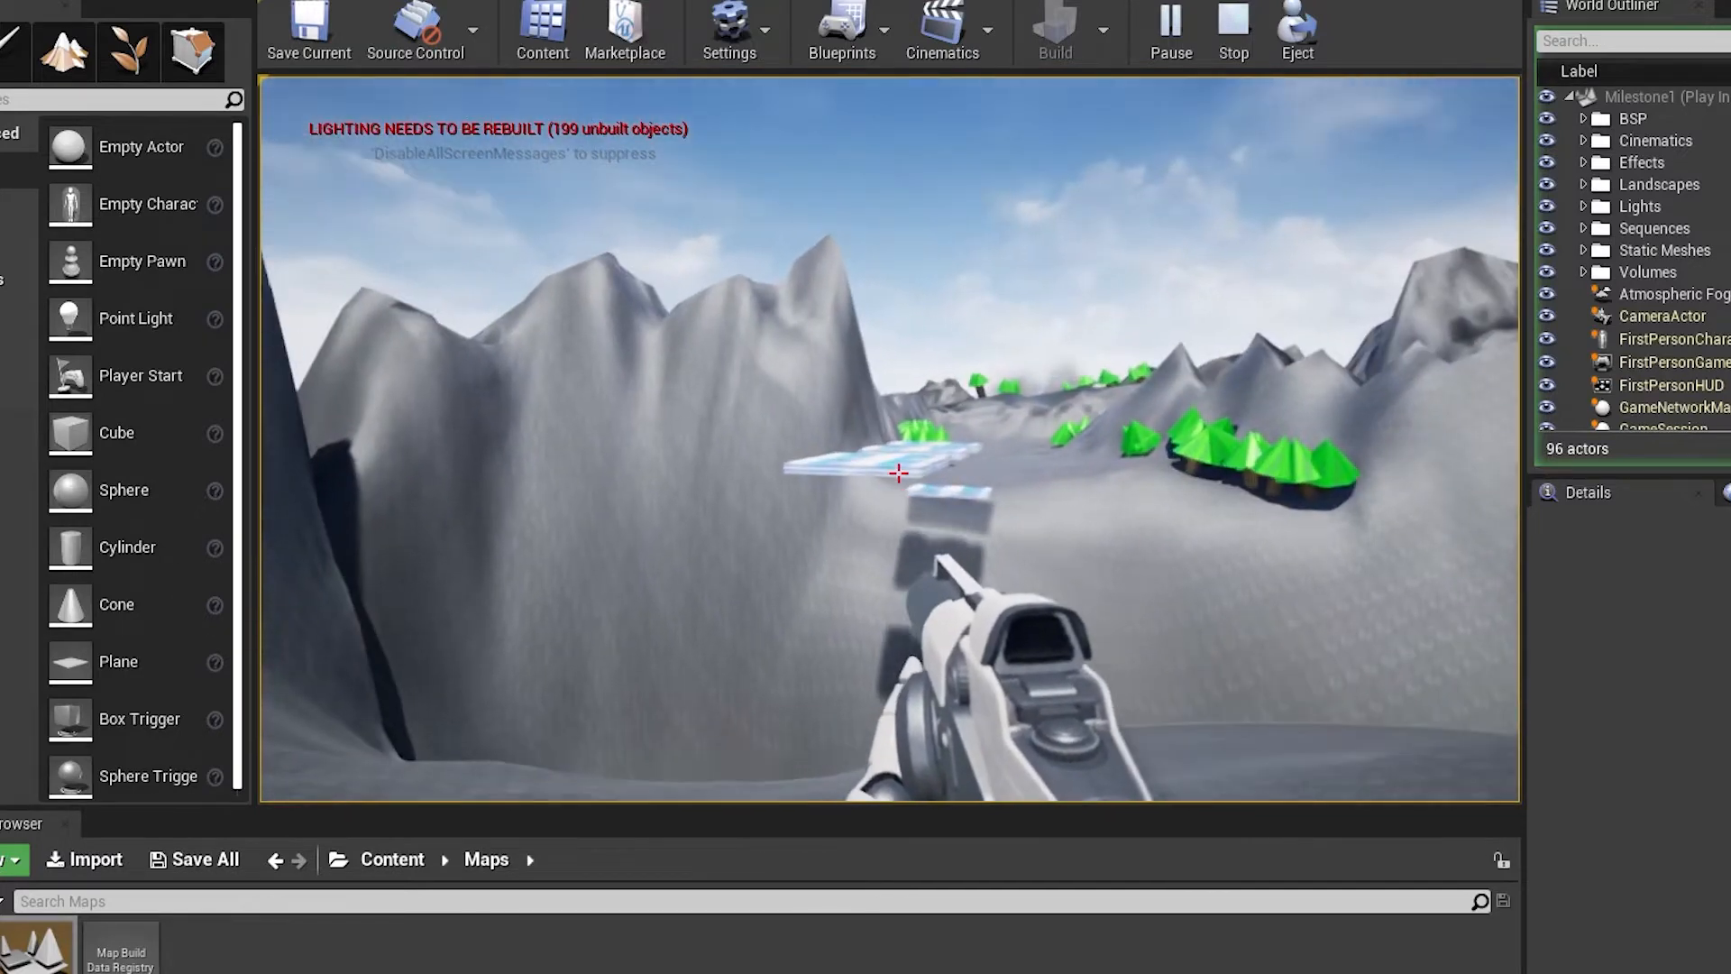
{"action": "left_click", "coordinate": [899, 472]}
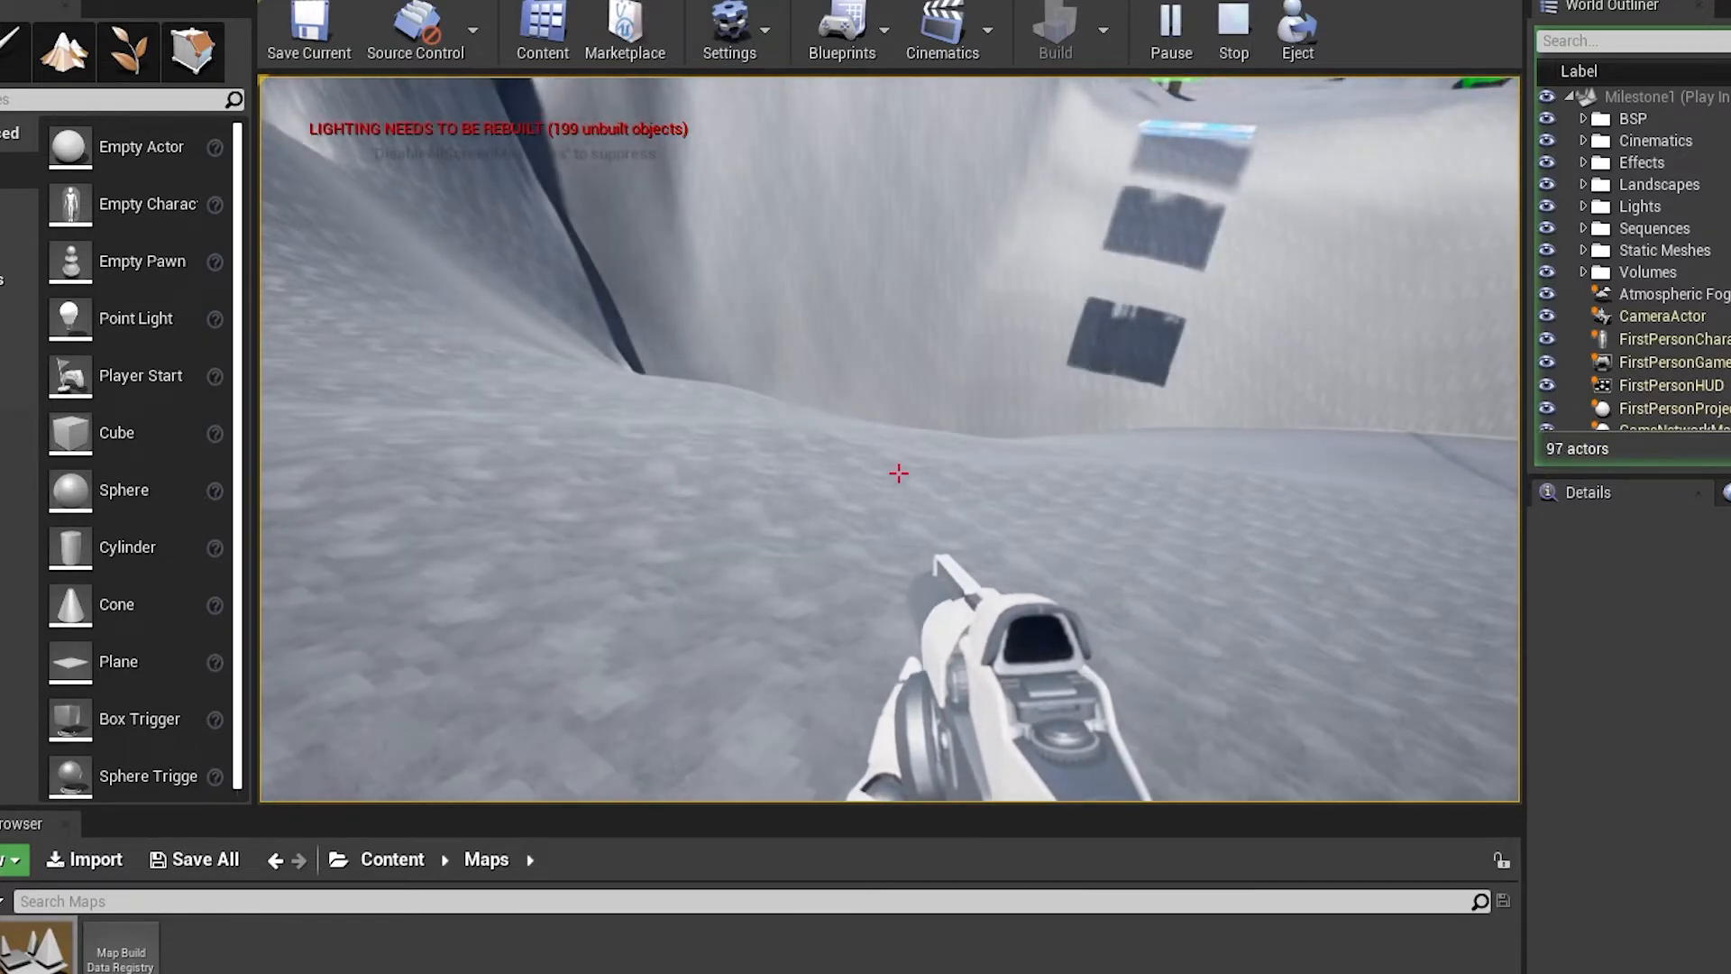
{"action": "left_click", "coordinate": [899, 472]}
{"action": "left_click", "coordinate": [899, 472]}
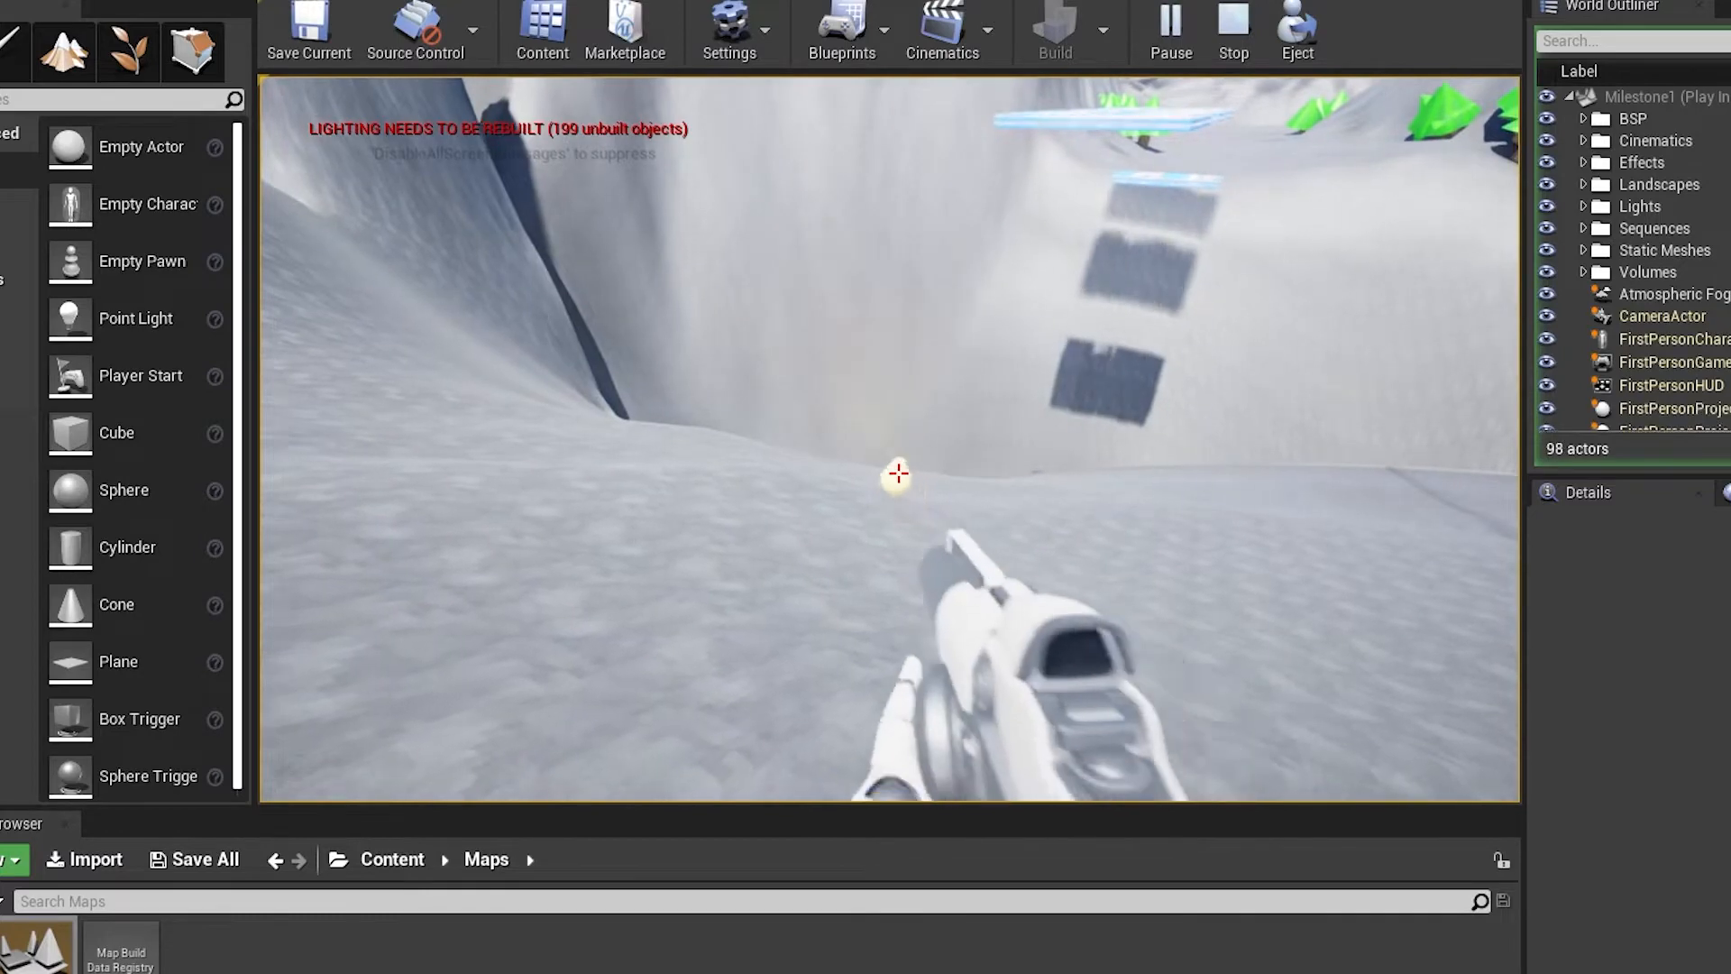
{"action": "left_click", "coordinate": [899, 472]}
{"action": "left_click", "coordinate": [899, 472]}
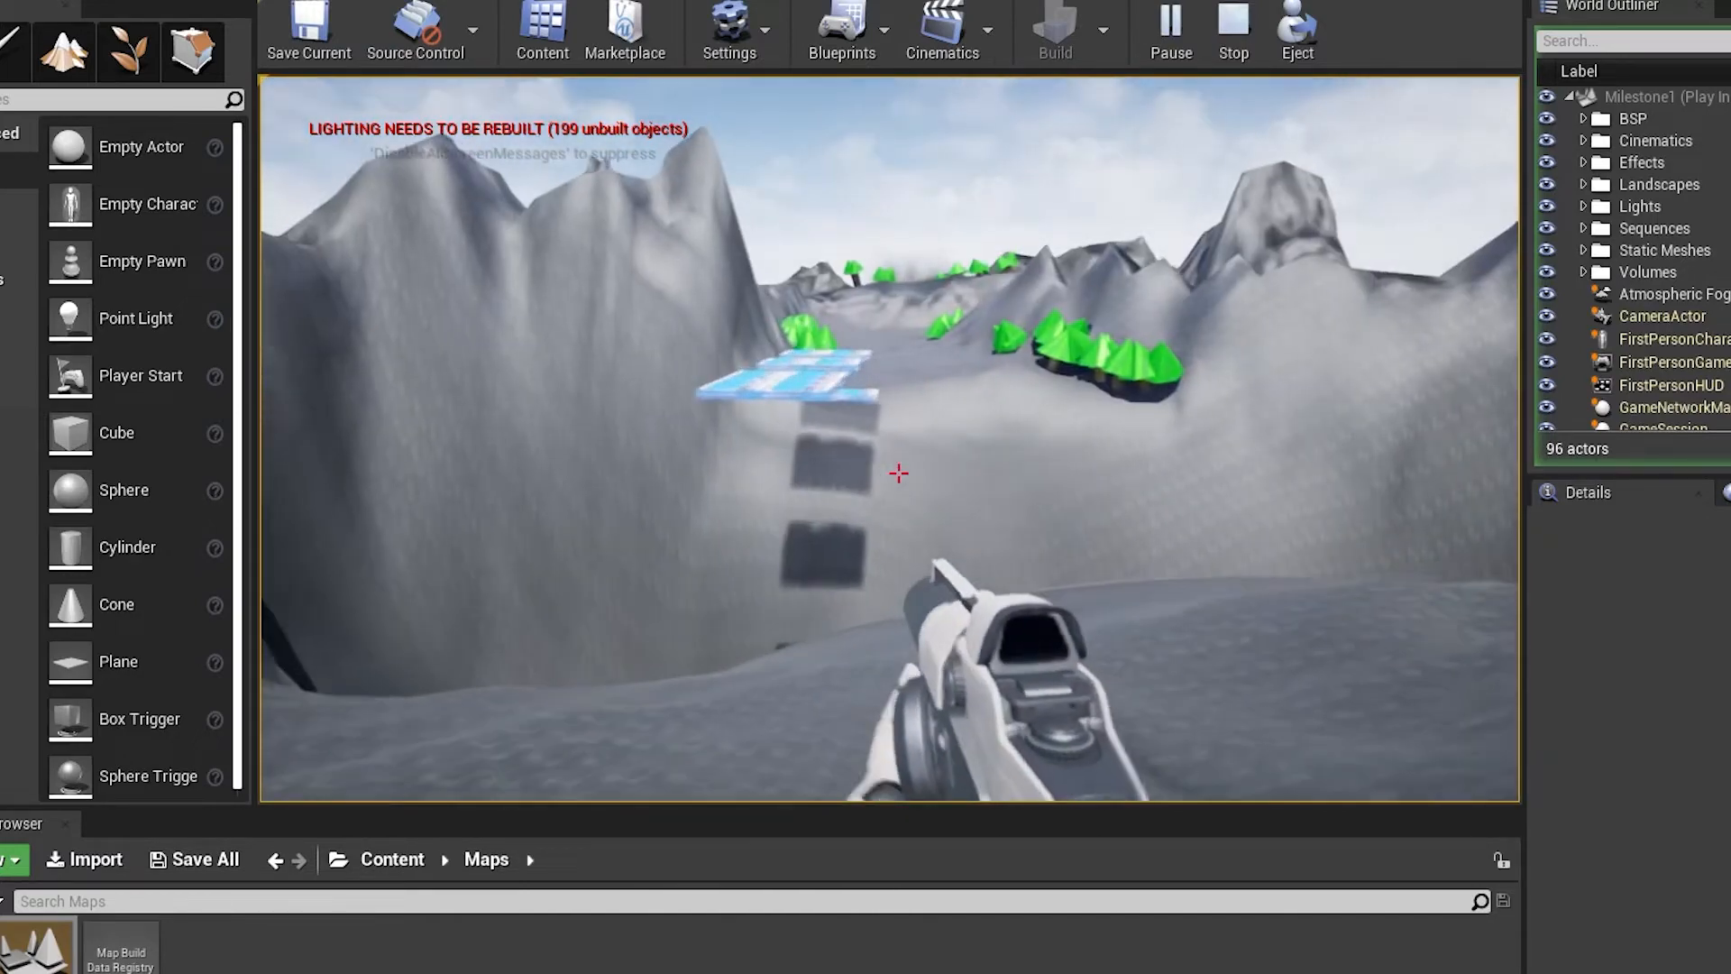
Cross the open rocky plain and mountain pass to the large walled building, firing projectiles along the way
{"action": "key", "text": "w"}
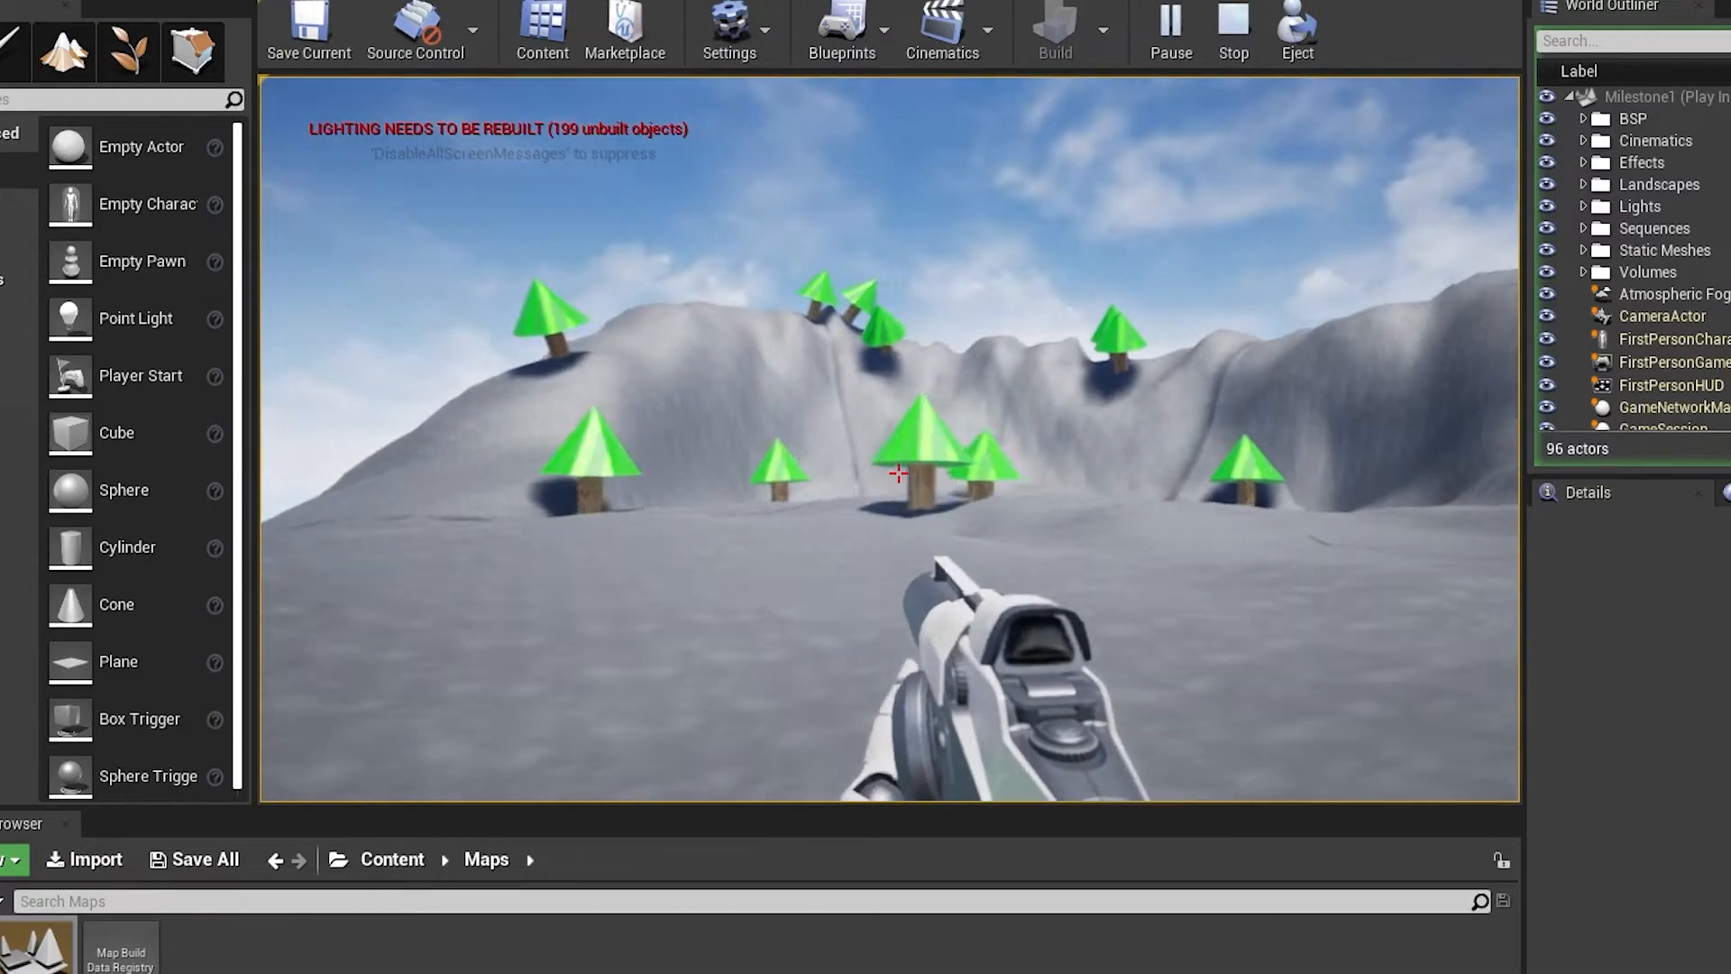
{"action": "key", "text": "w"}
{"action": "left_click", "coordinate": [898, 474]}
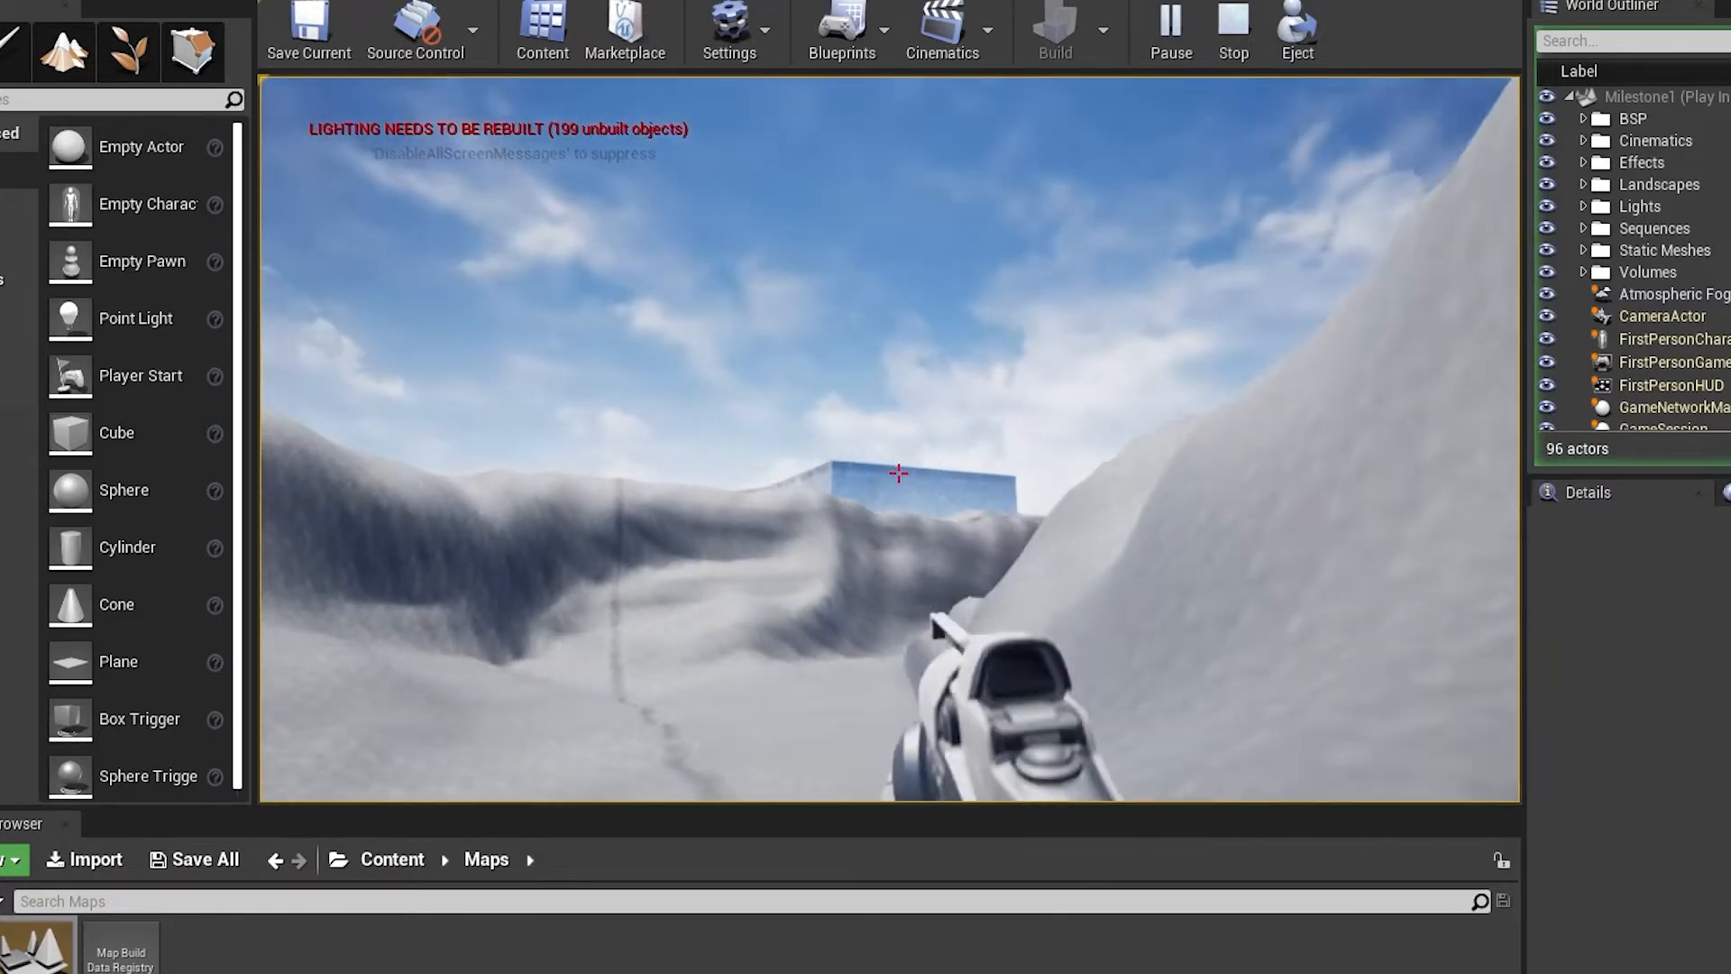
{"action": "left_click", "coordinate": [898, 473]}
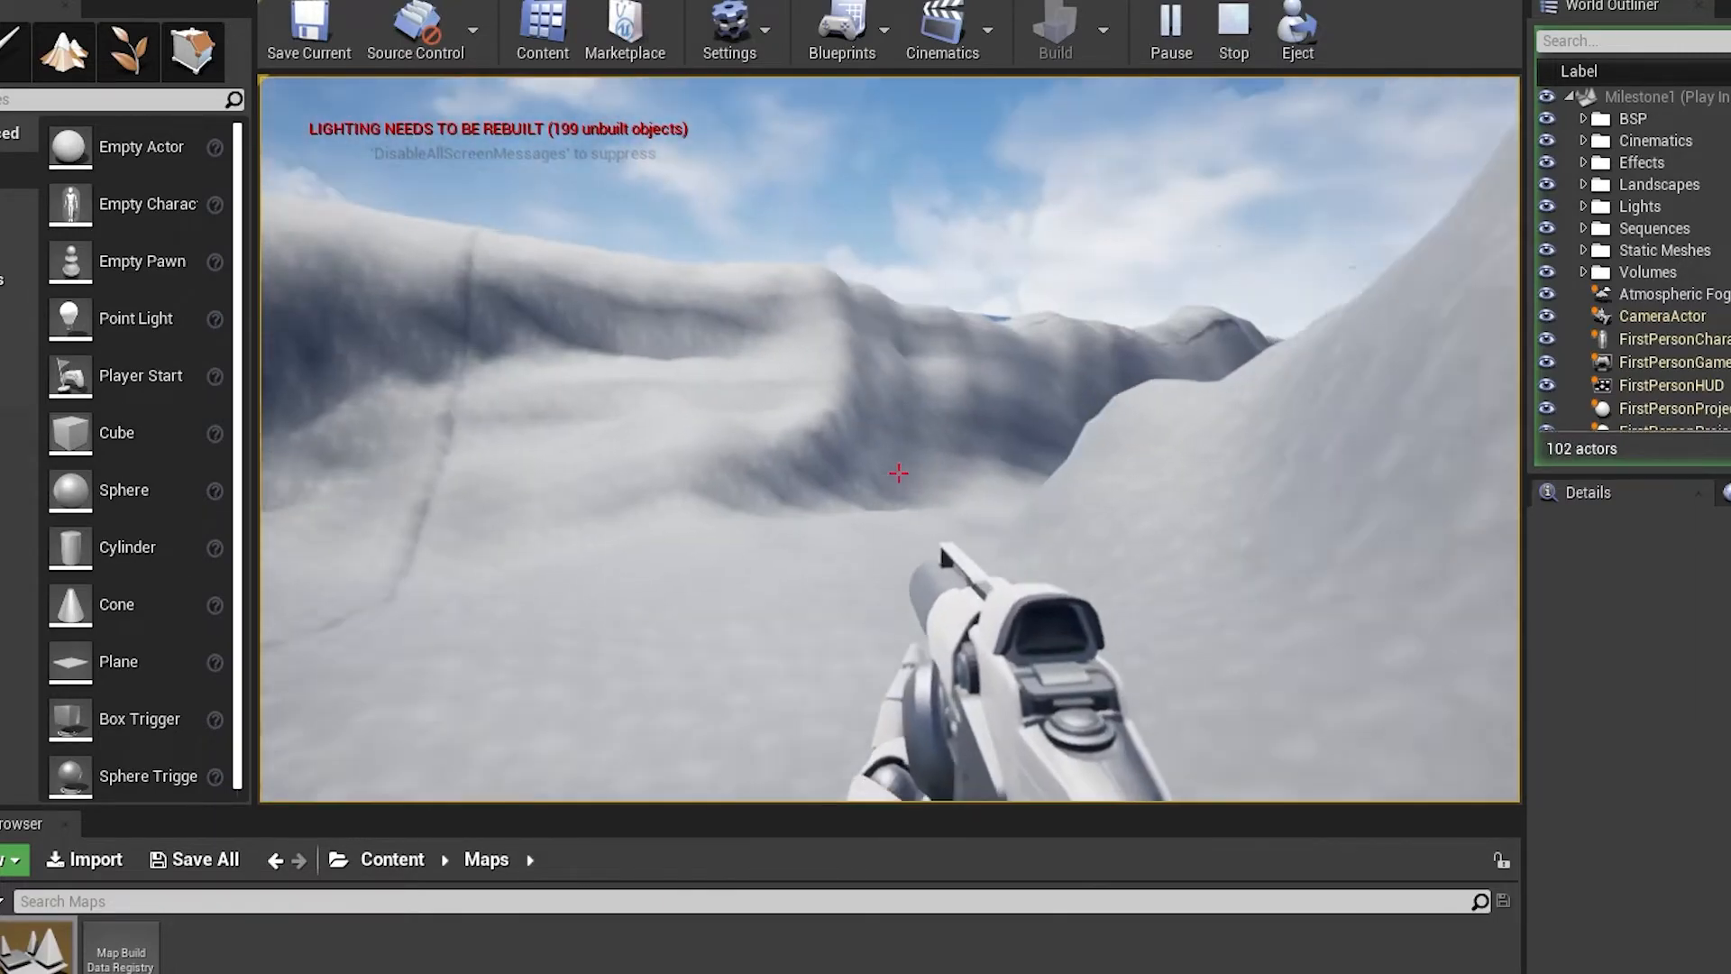
{"action": "key", "text": "w"}
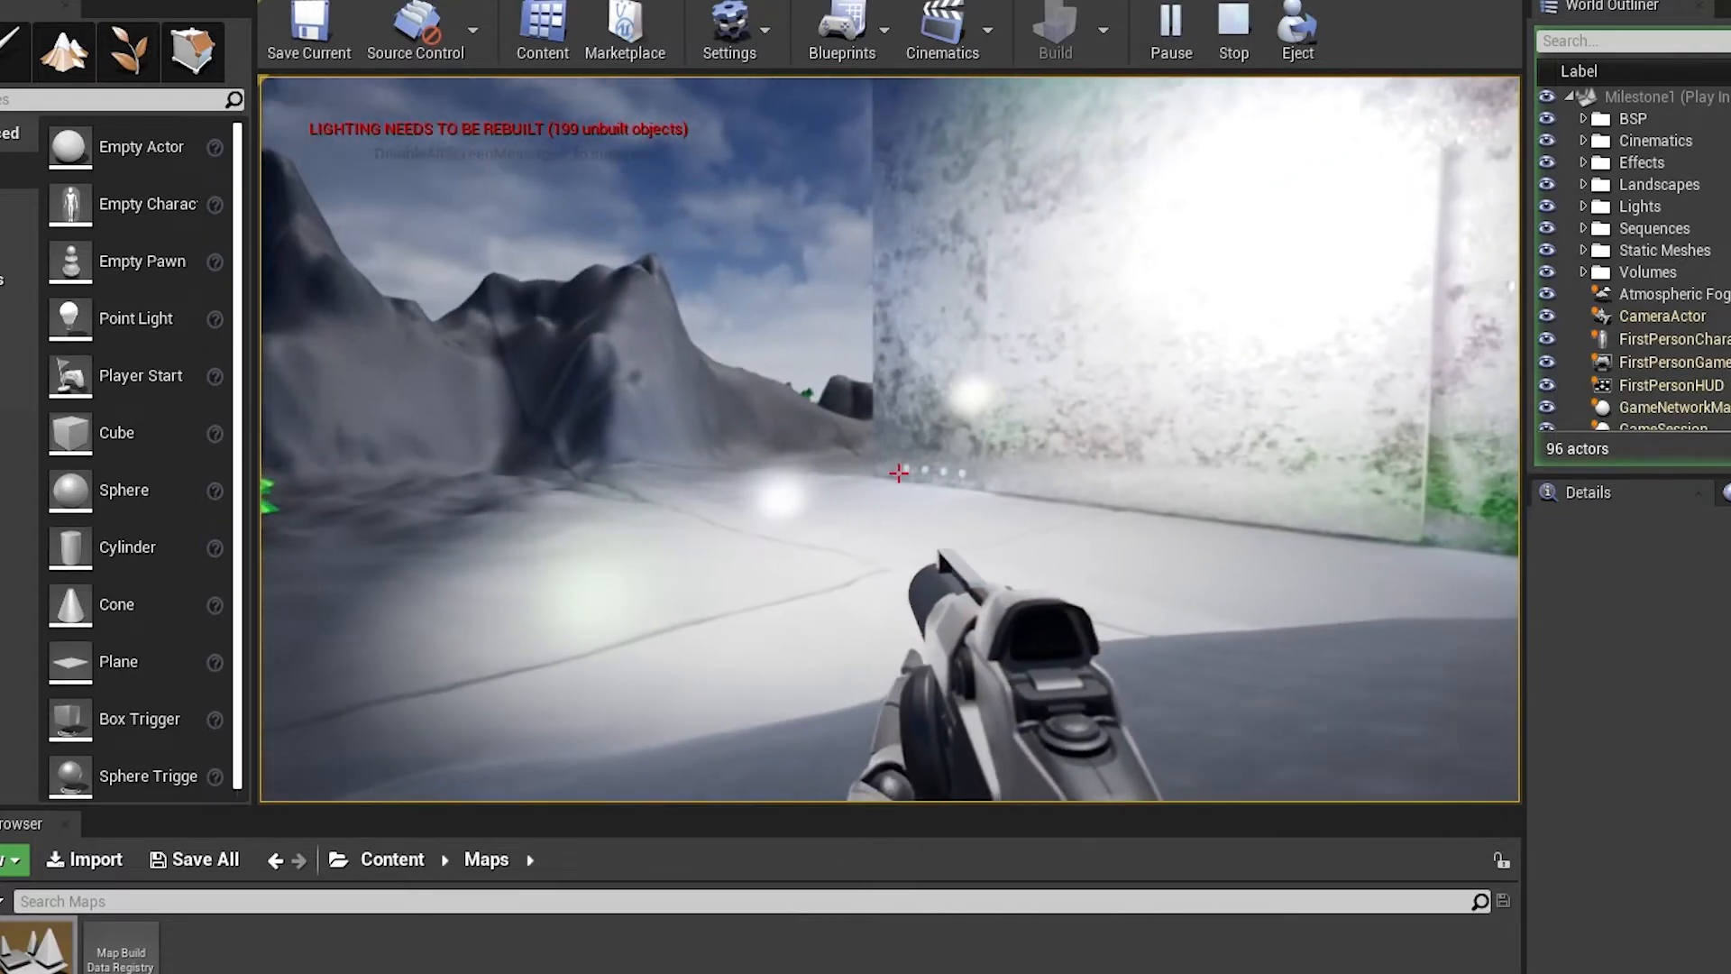
Approach the building's brightly lit, mottled exterior wall across the open ground
{"action": "key", "text": "w"}
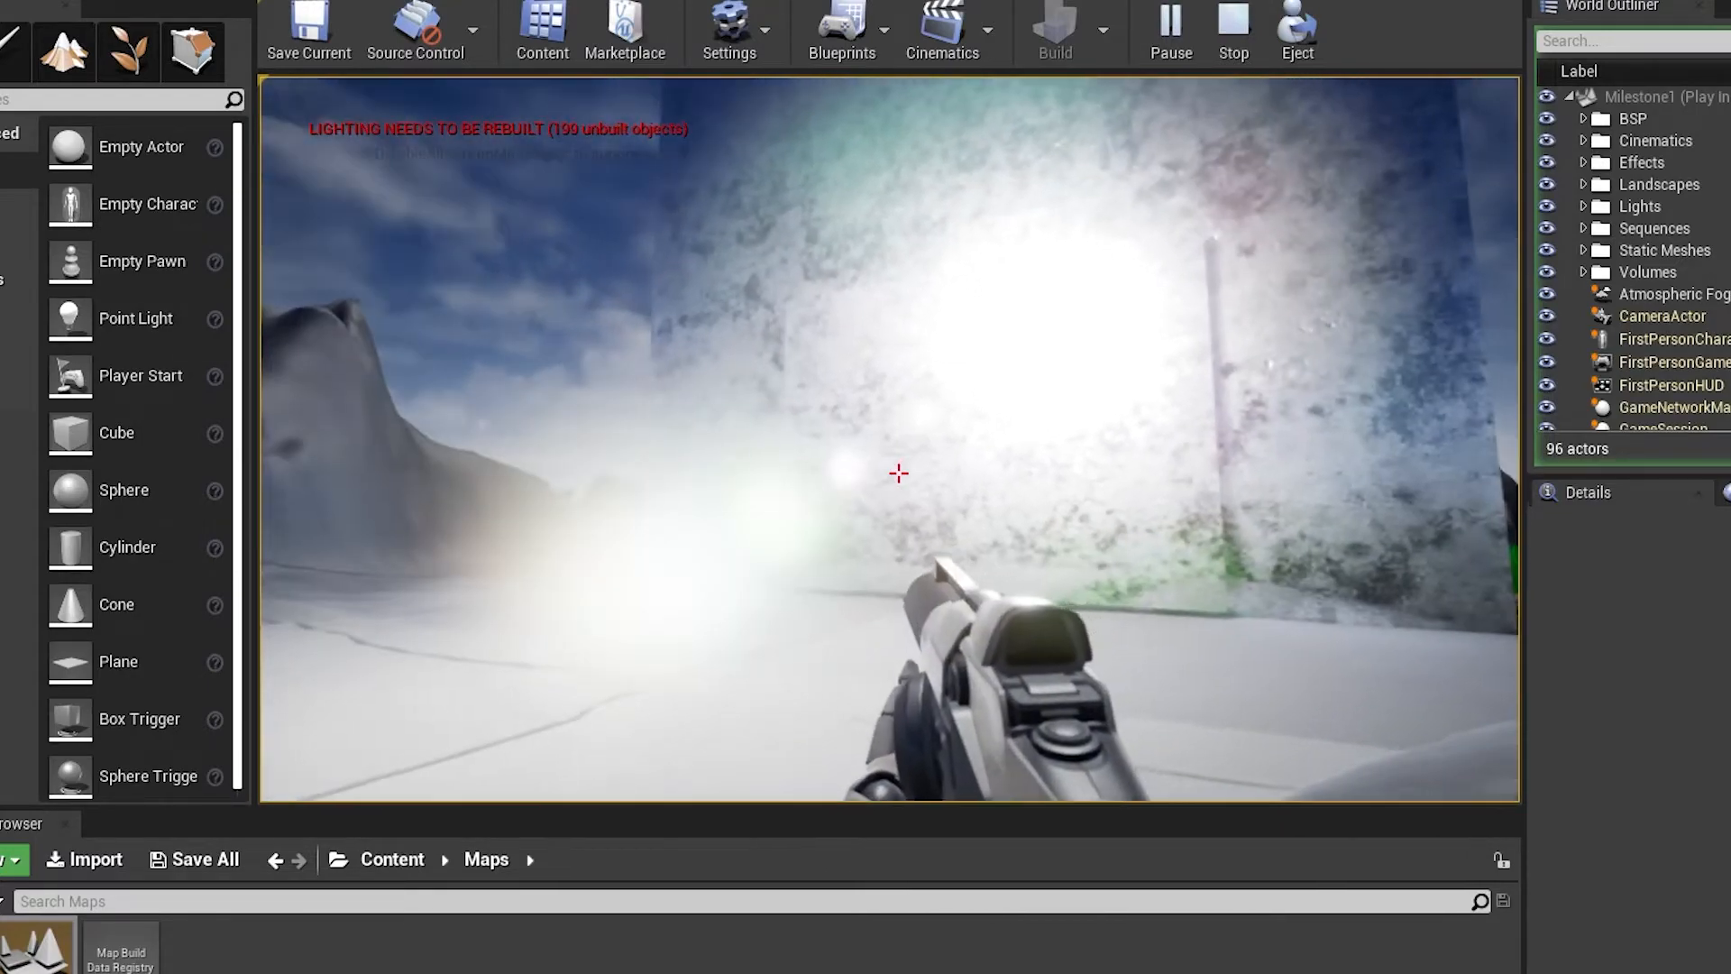
{"action": "key", "text": "w"}
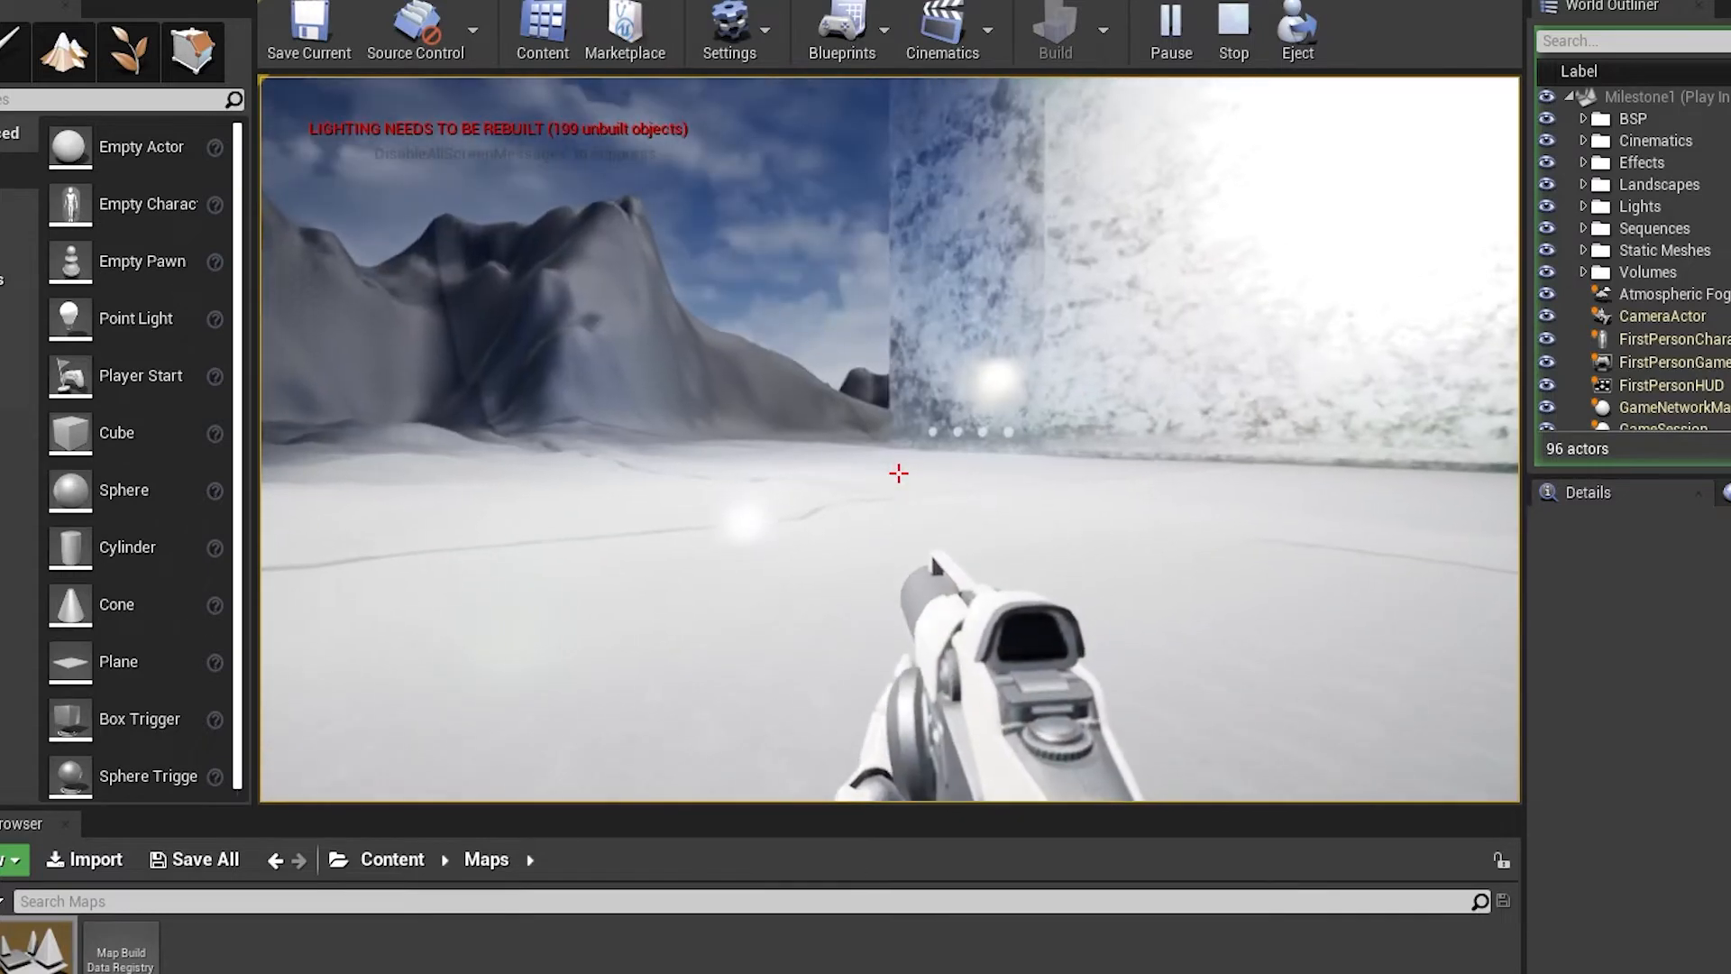
{"action": "key", "text": "w"}
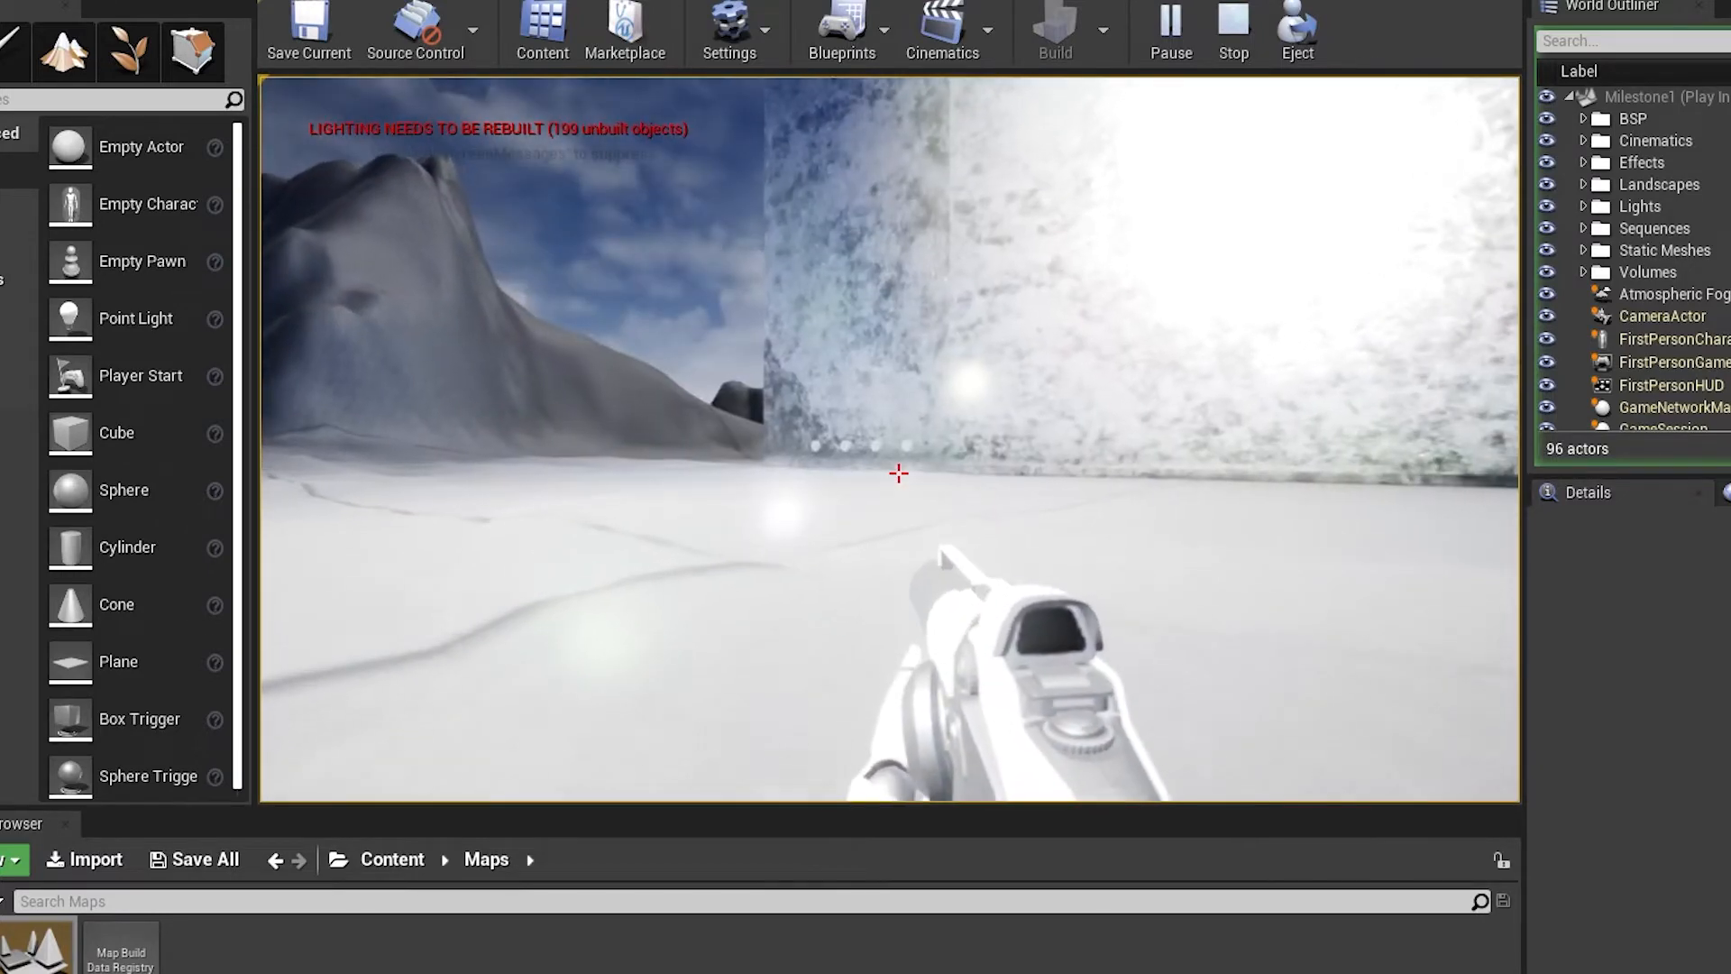
{"action": "key", "text": "w"}
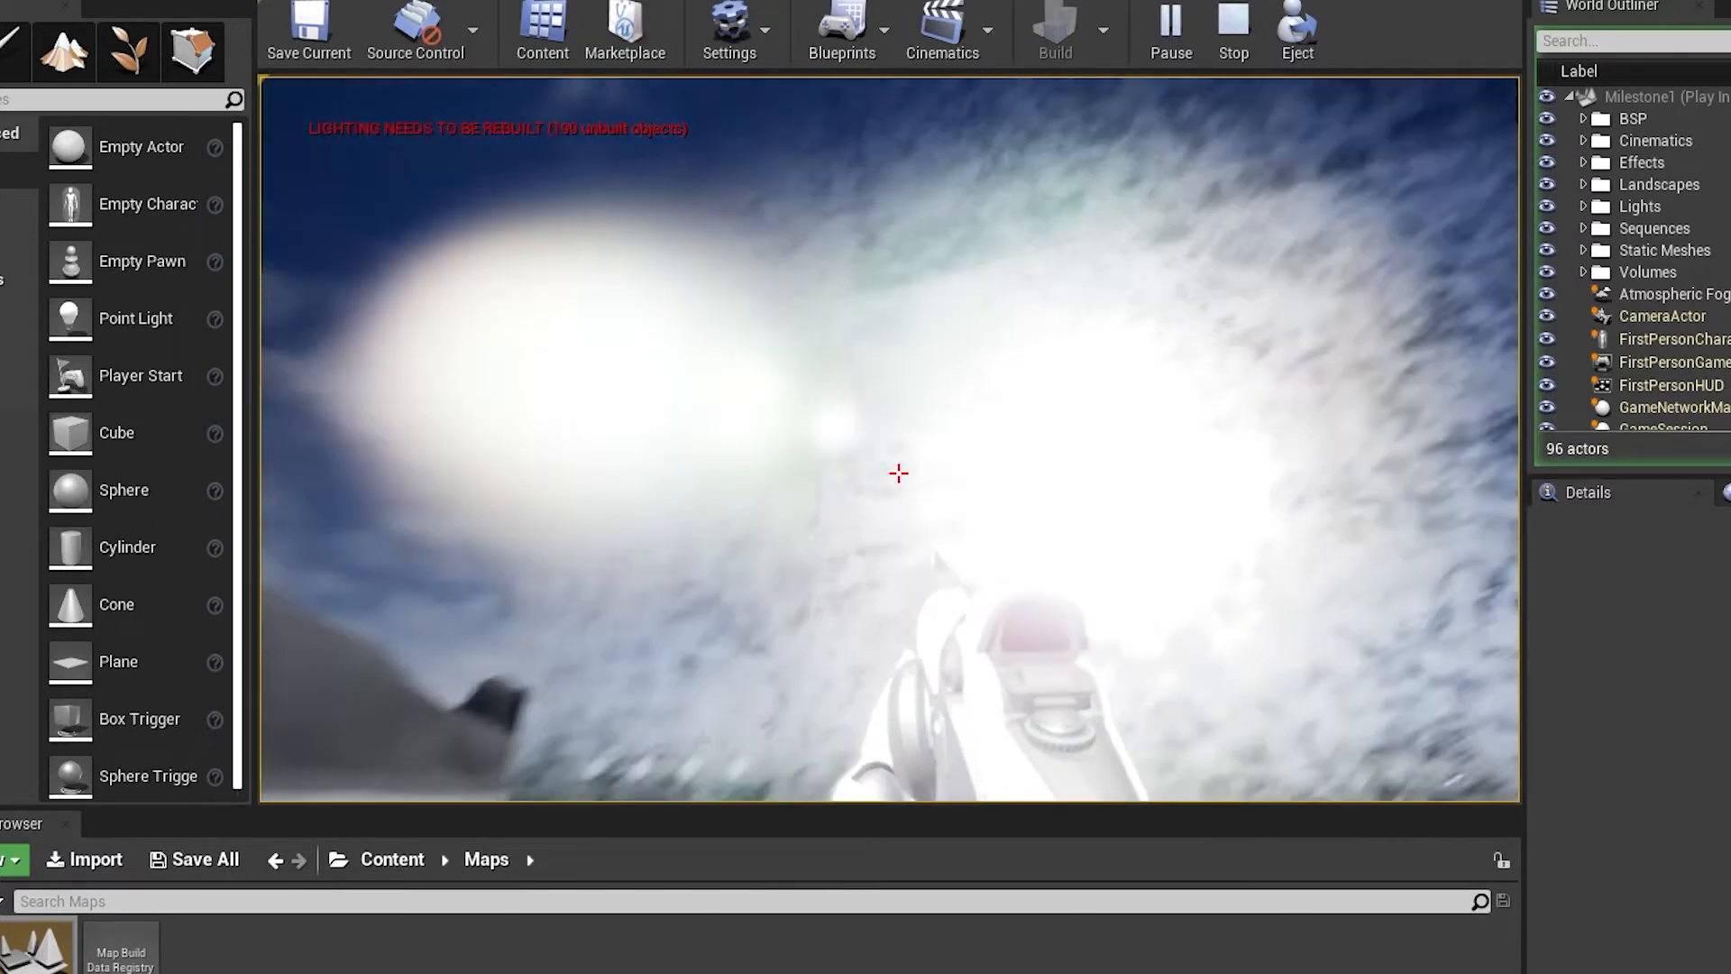
{"action": "key", "text": "w"}
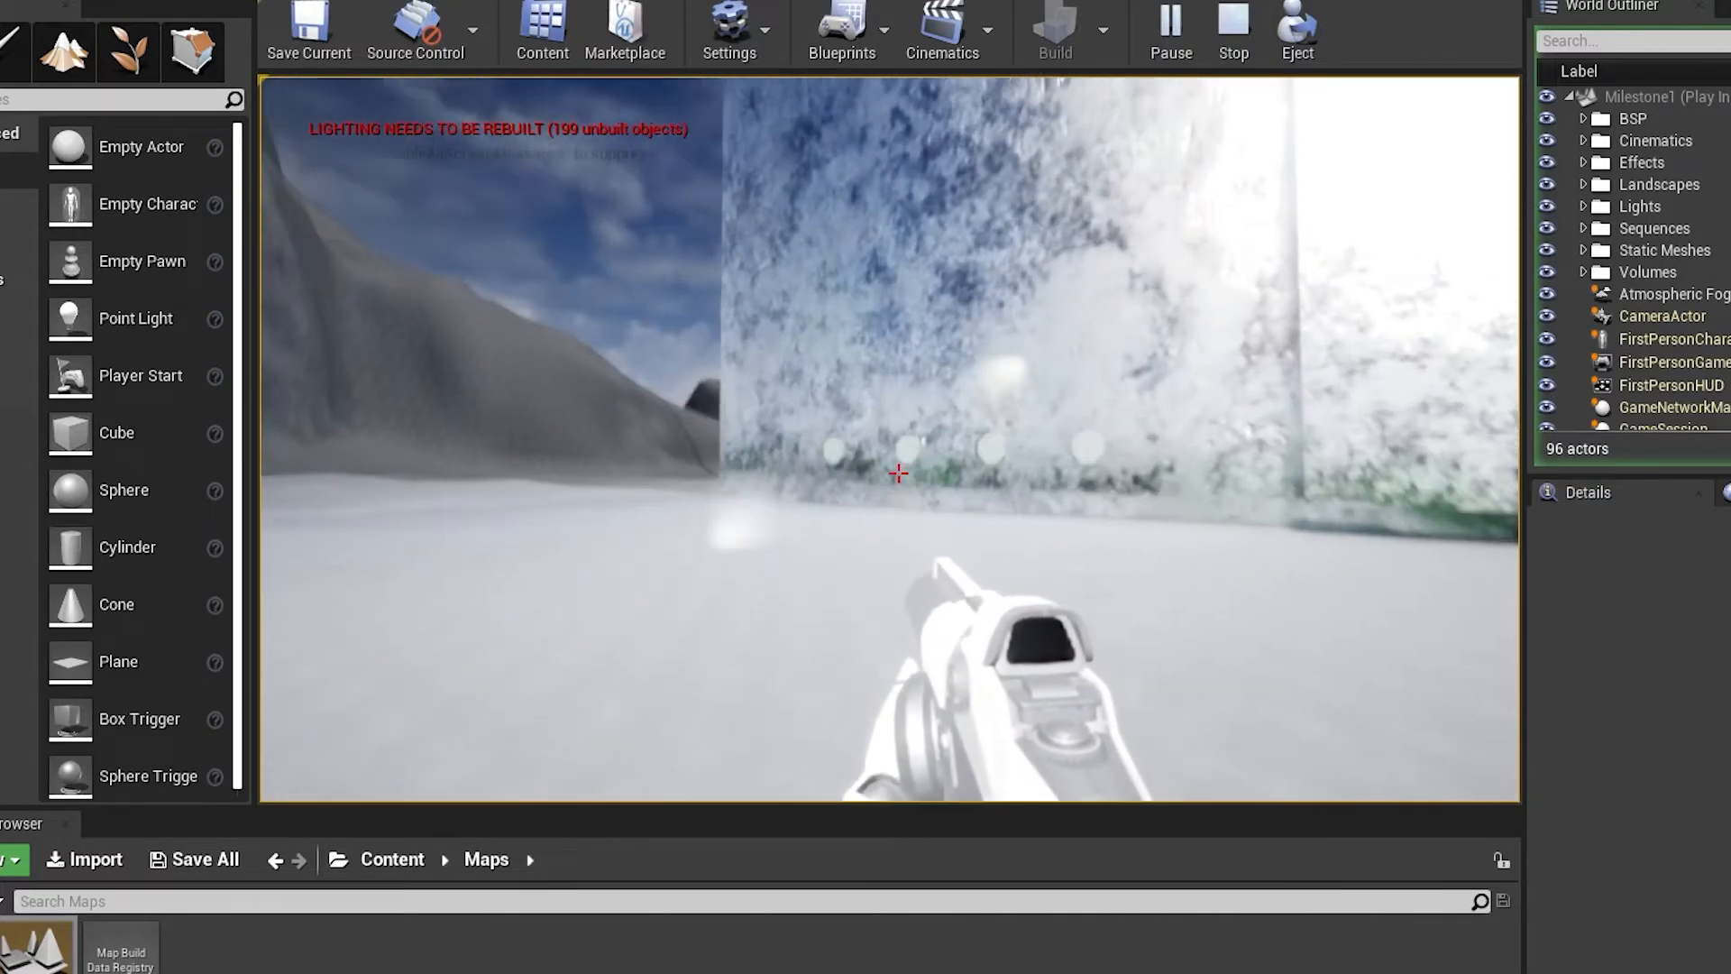
Walk up to the row of pale octagonal shapes along the building's wall and examine them closely
{"action": "key", "text": "w"}
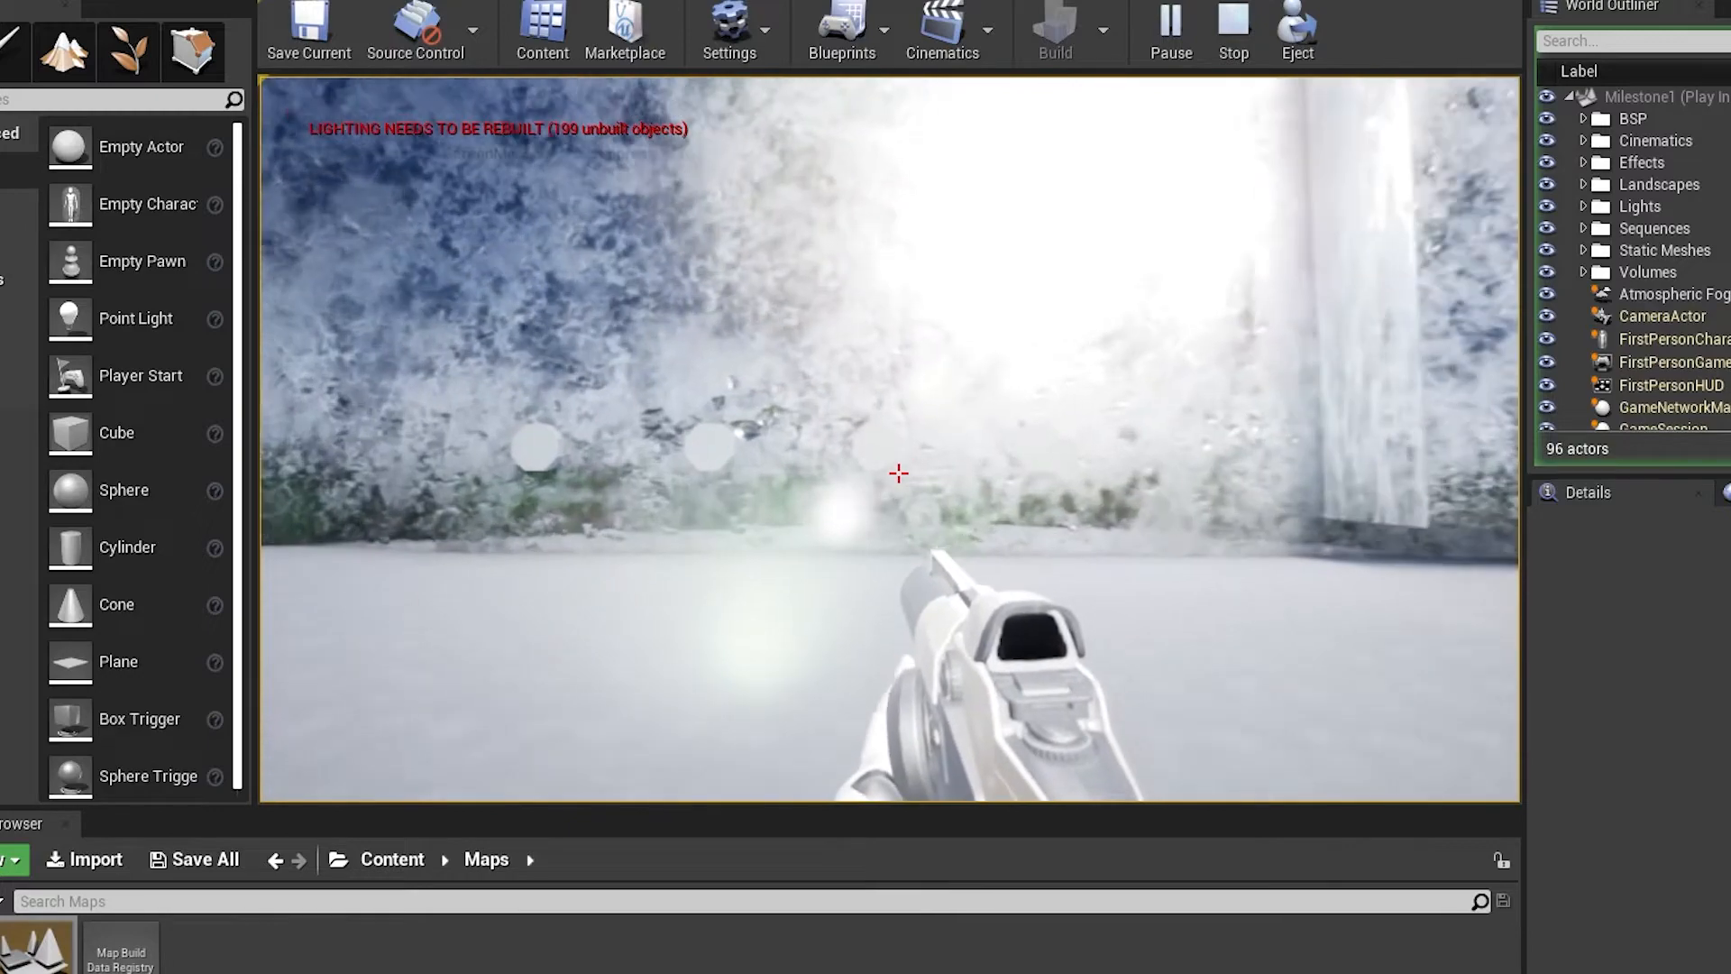
{"action": "key", "text": "w"}
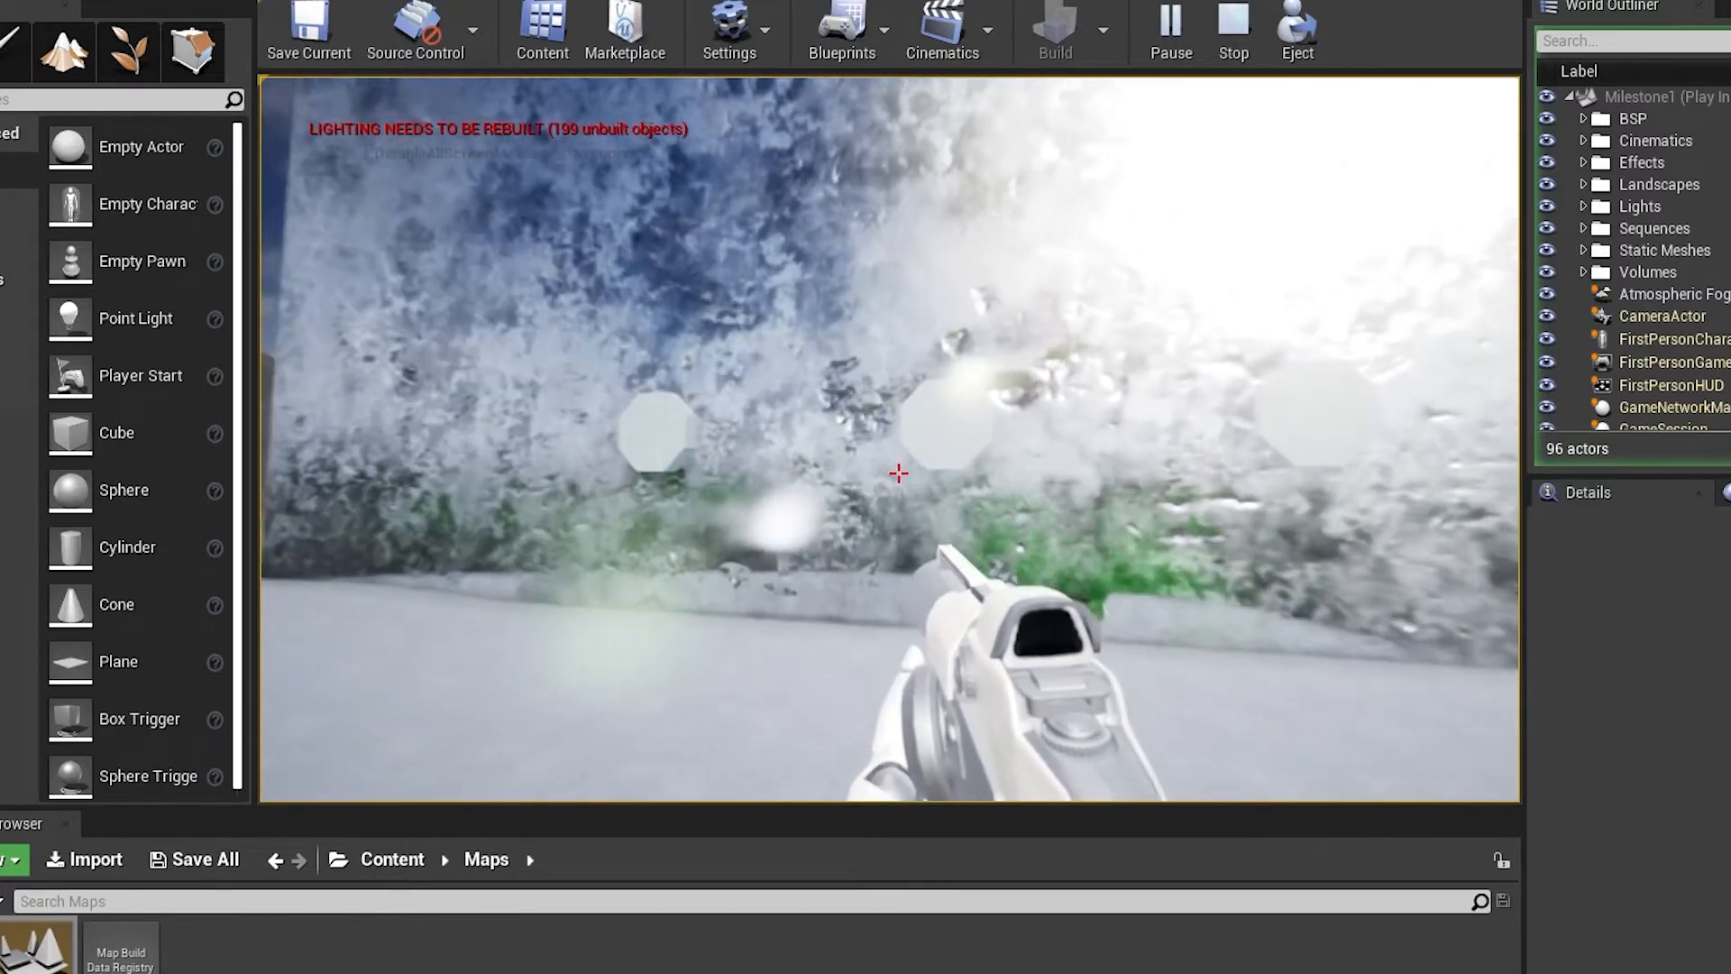
{"action": "key", "text": "w"}
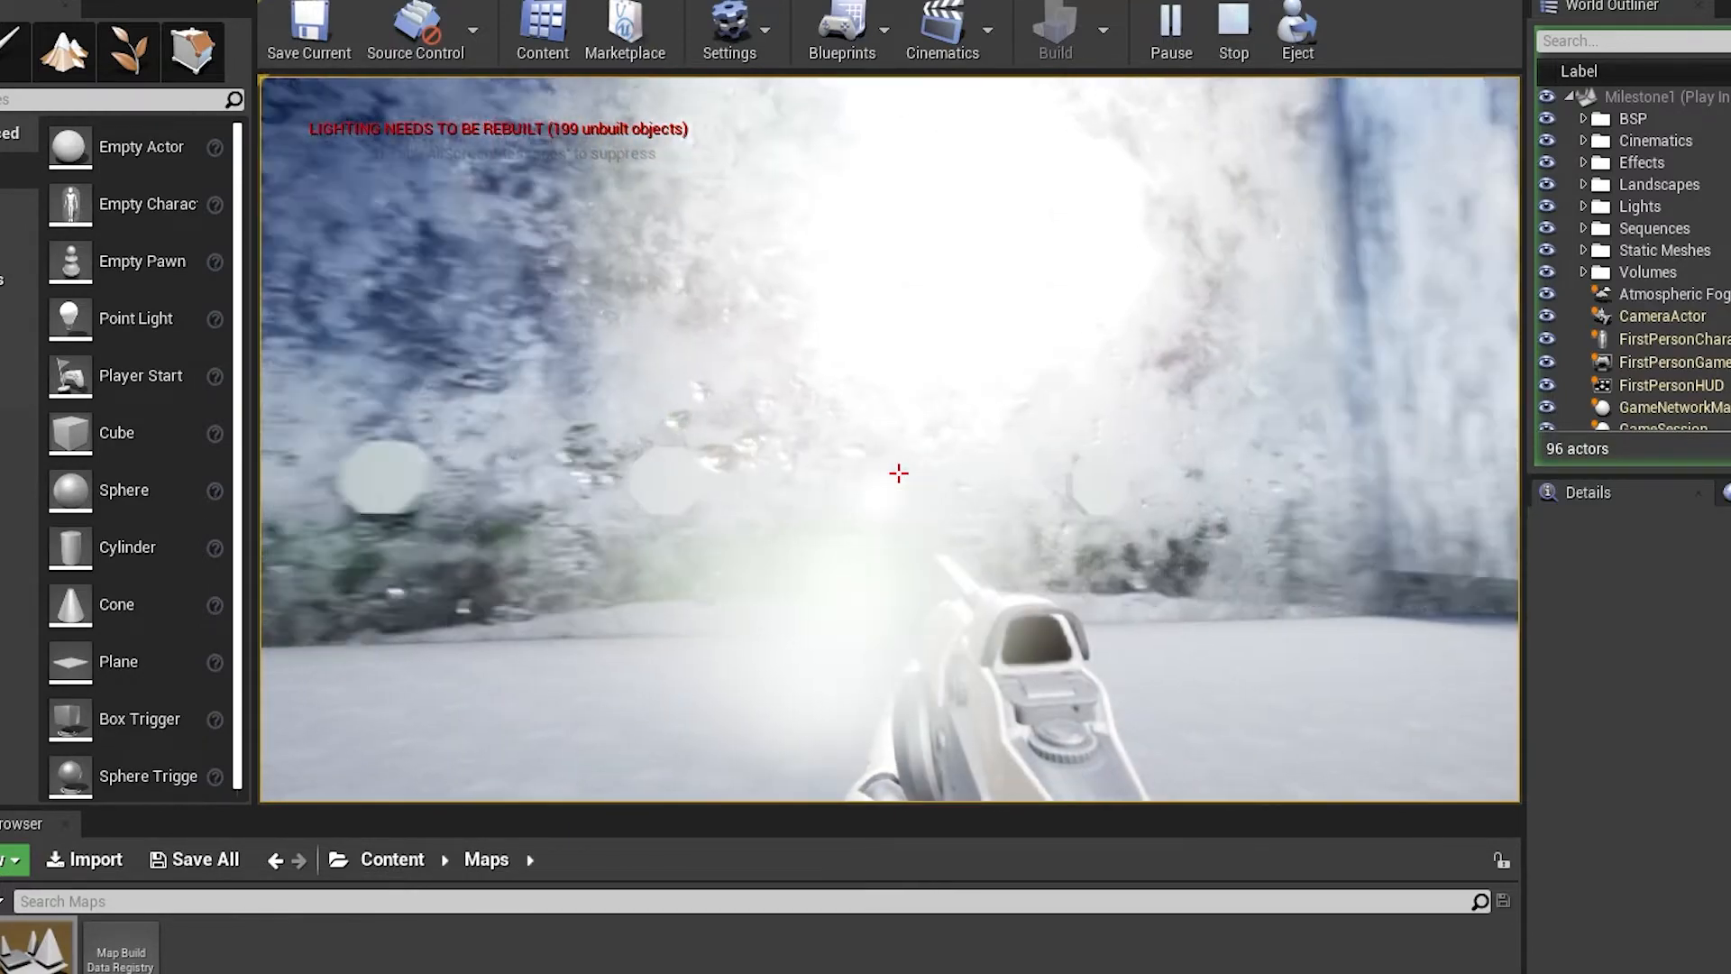
{"action": "key", "text": "w"}
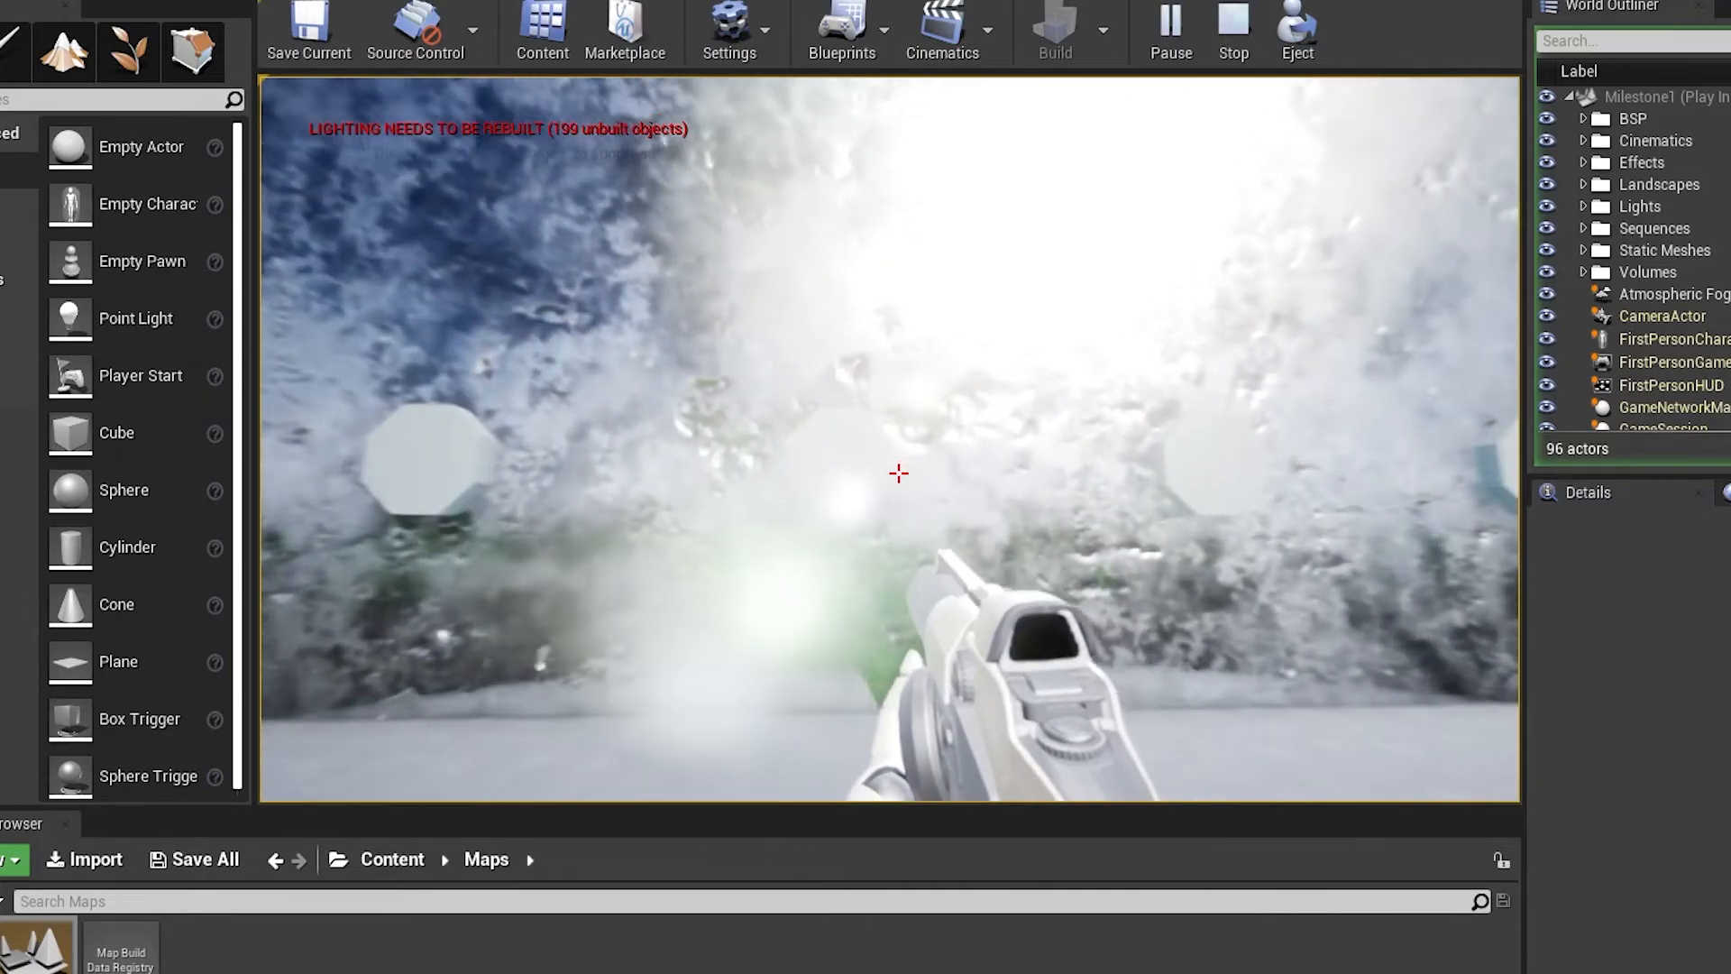
{"action": "key", "text": "w"}
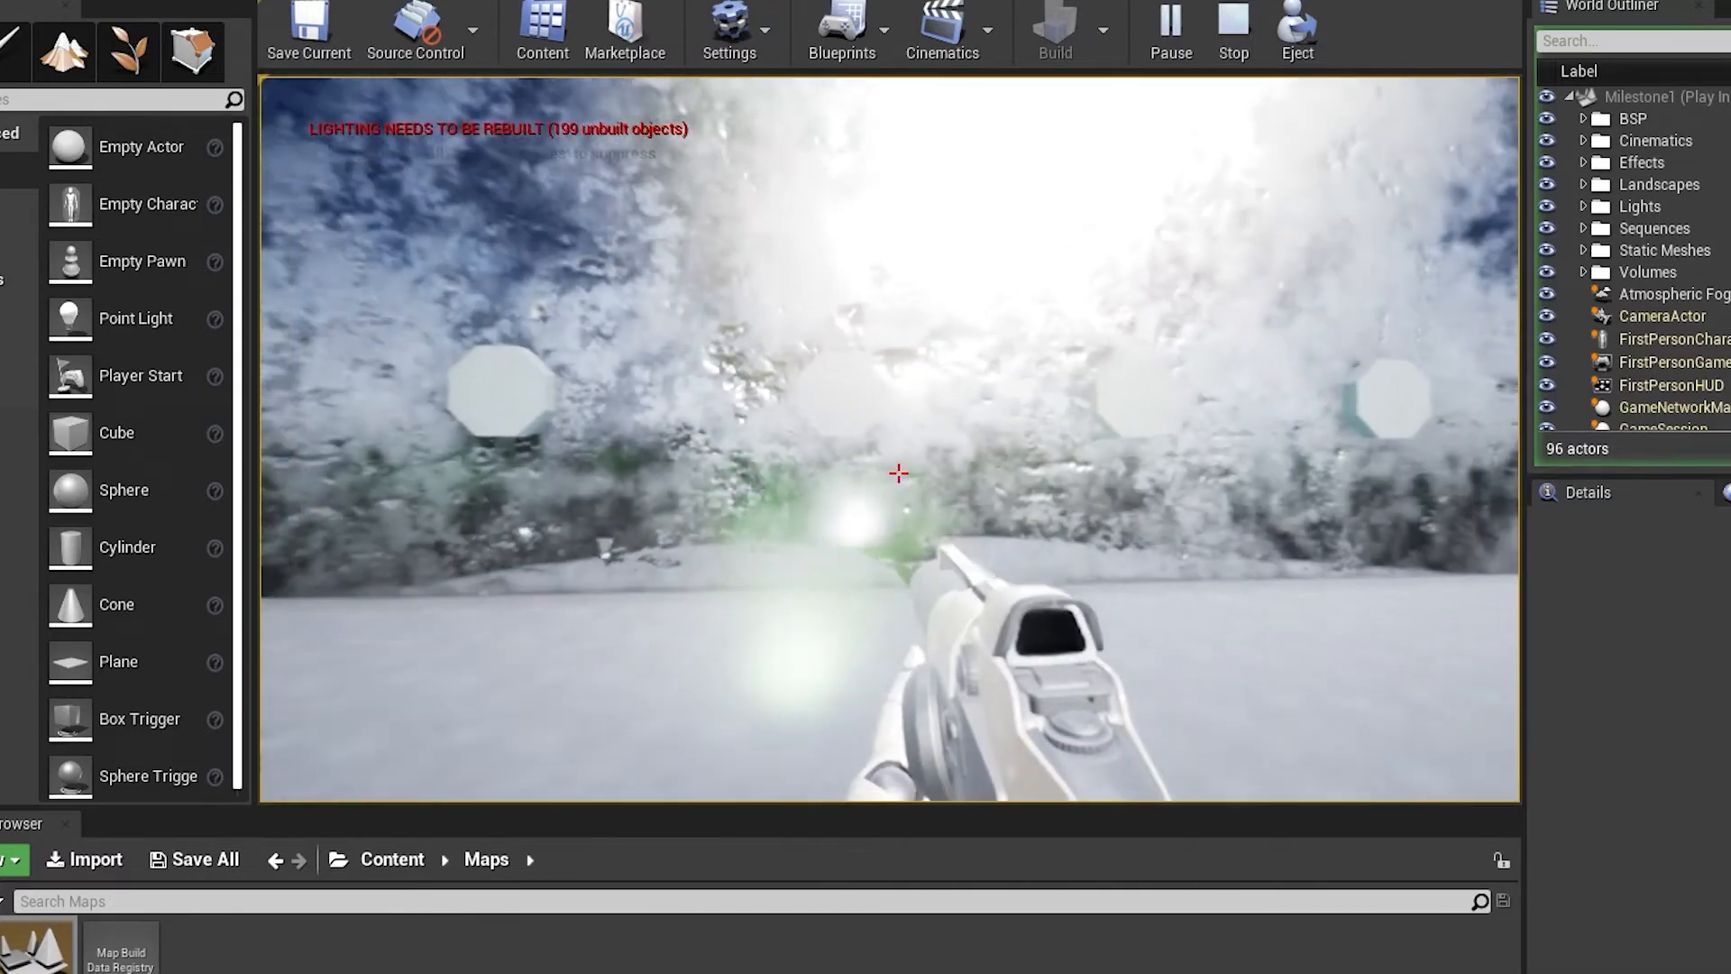
{"action": "key", "text": "w"}
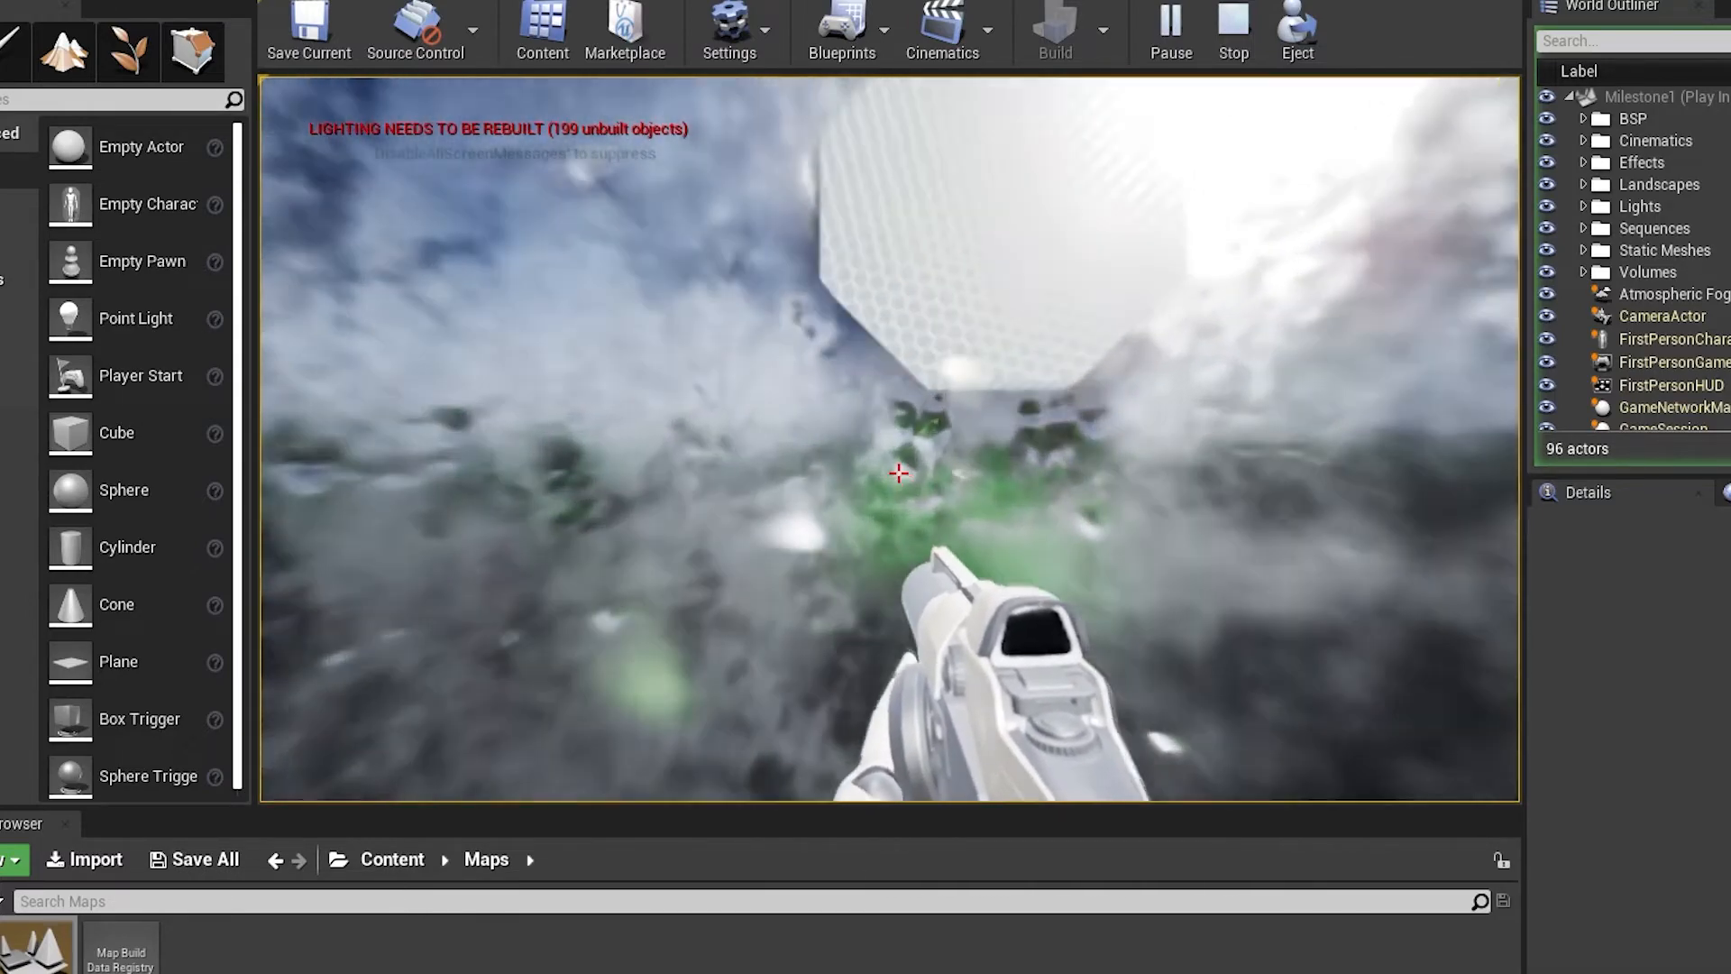
Move along the building's exterior wall past the octagonal shapes to the opening with the yellow ledge
{"action": "key", "text": "d"}
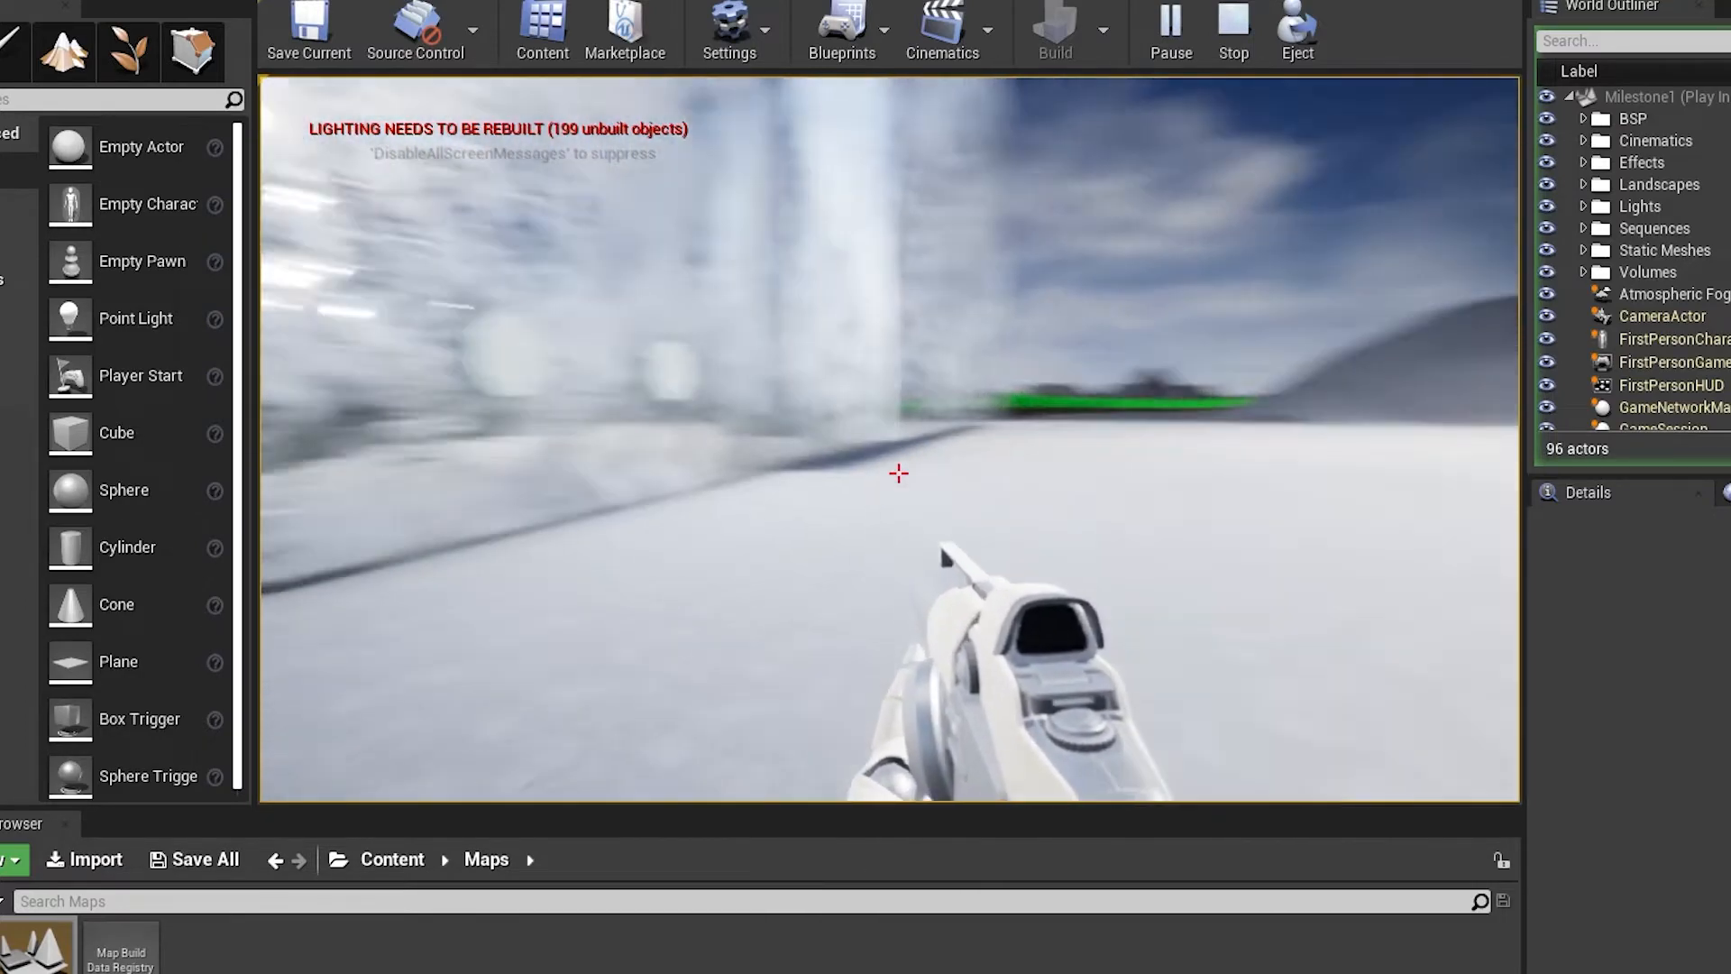
{"action": "key", "text": "w"}
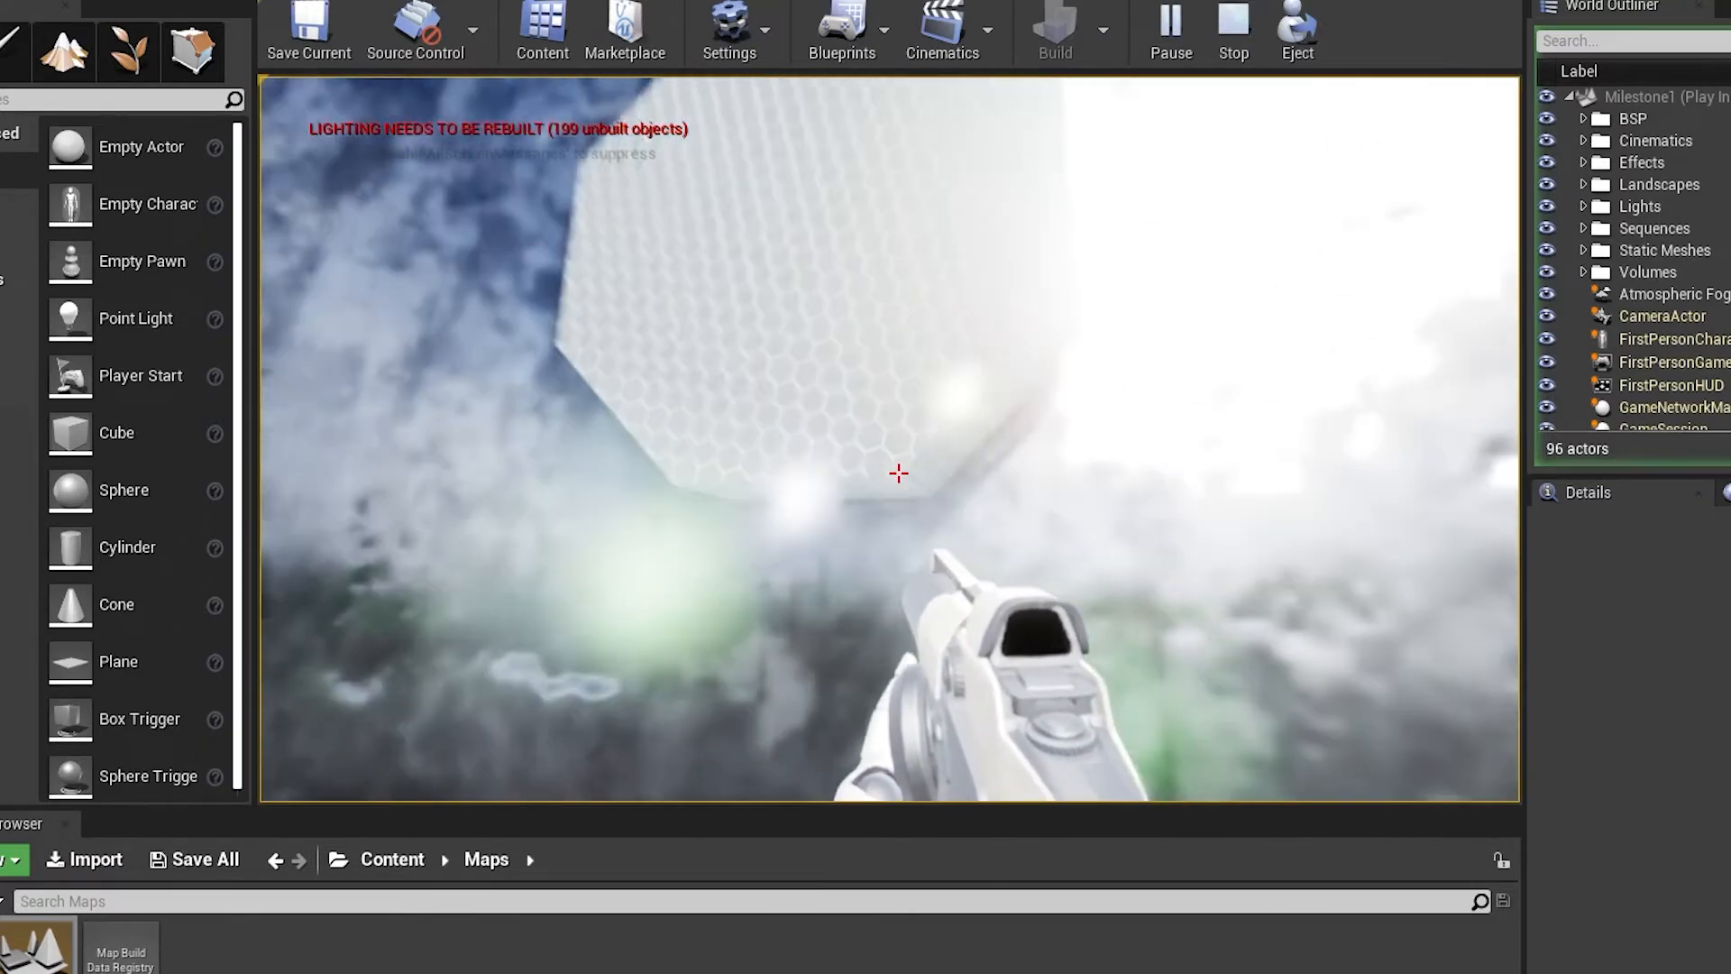
{"action": "key", "text": "d"}
{"action": "key", "text": "w"}
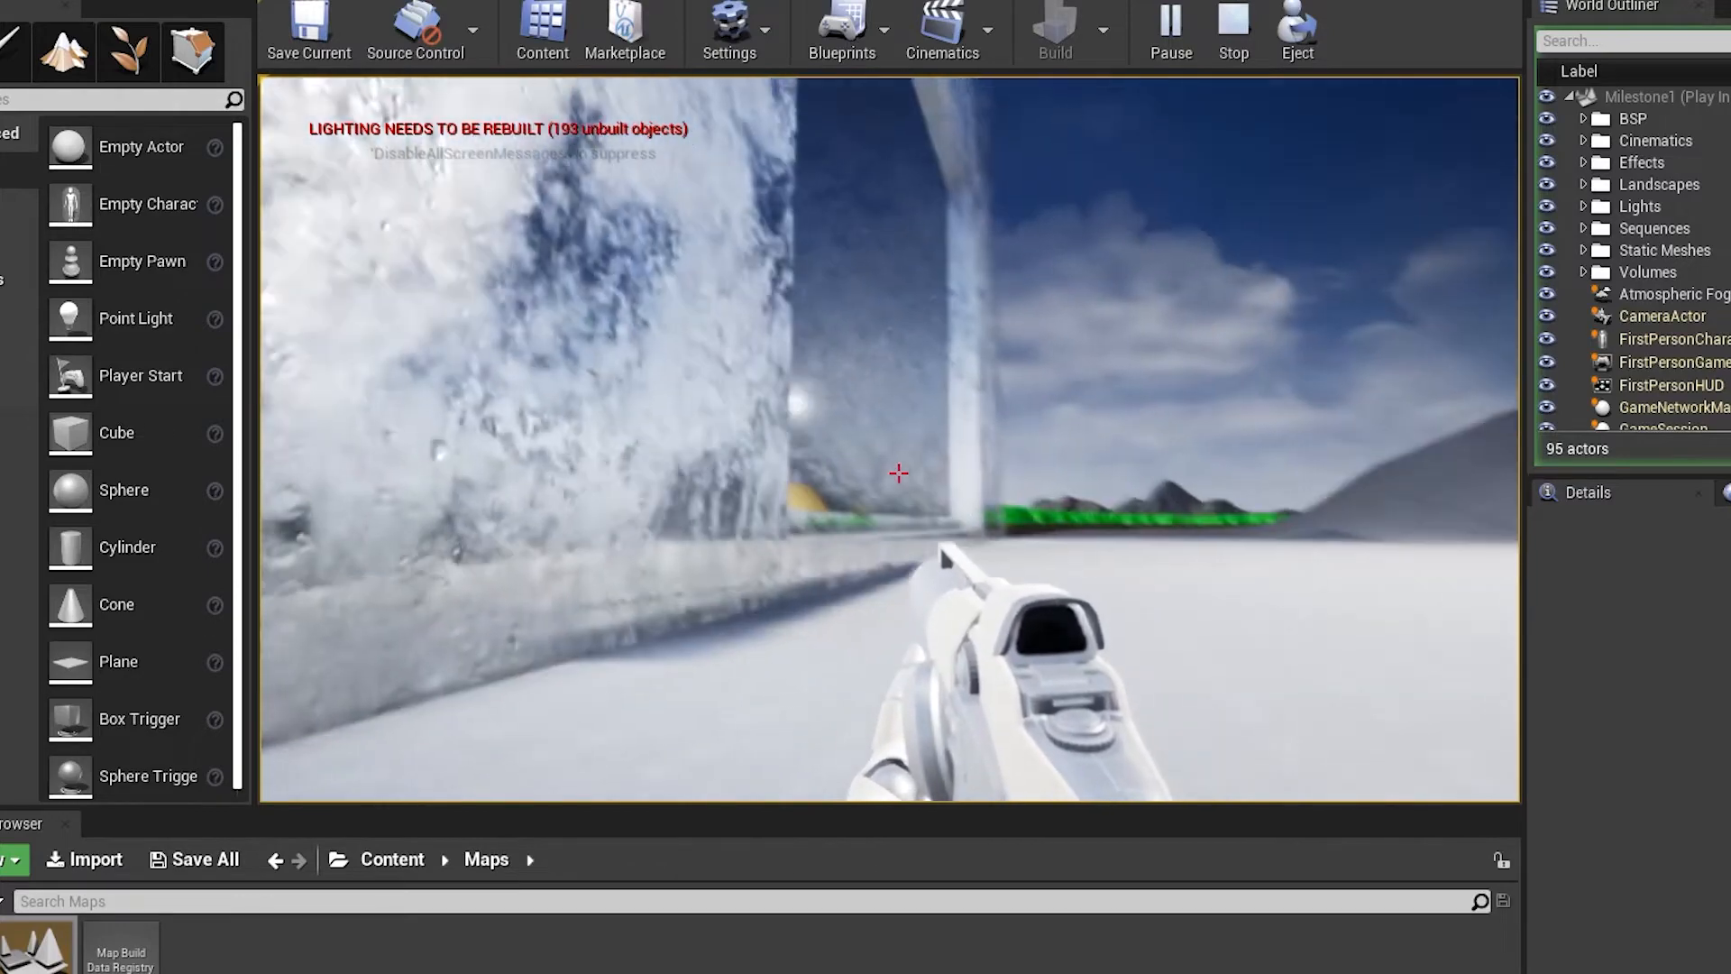
{"action": "key", "text": "w"}
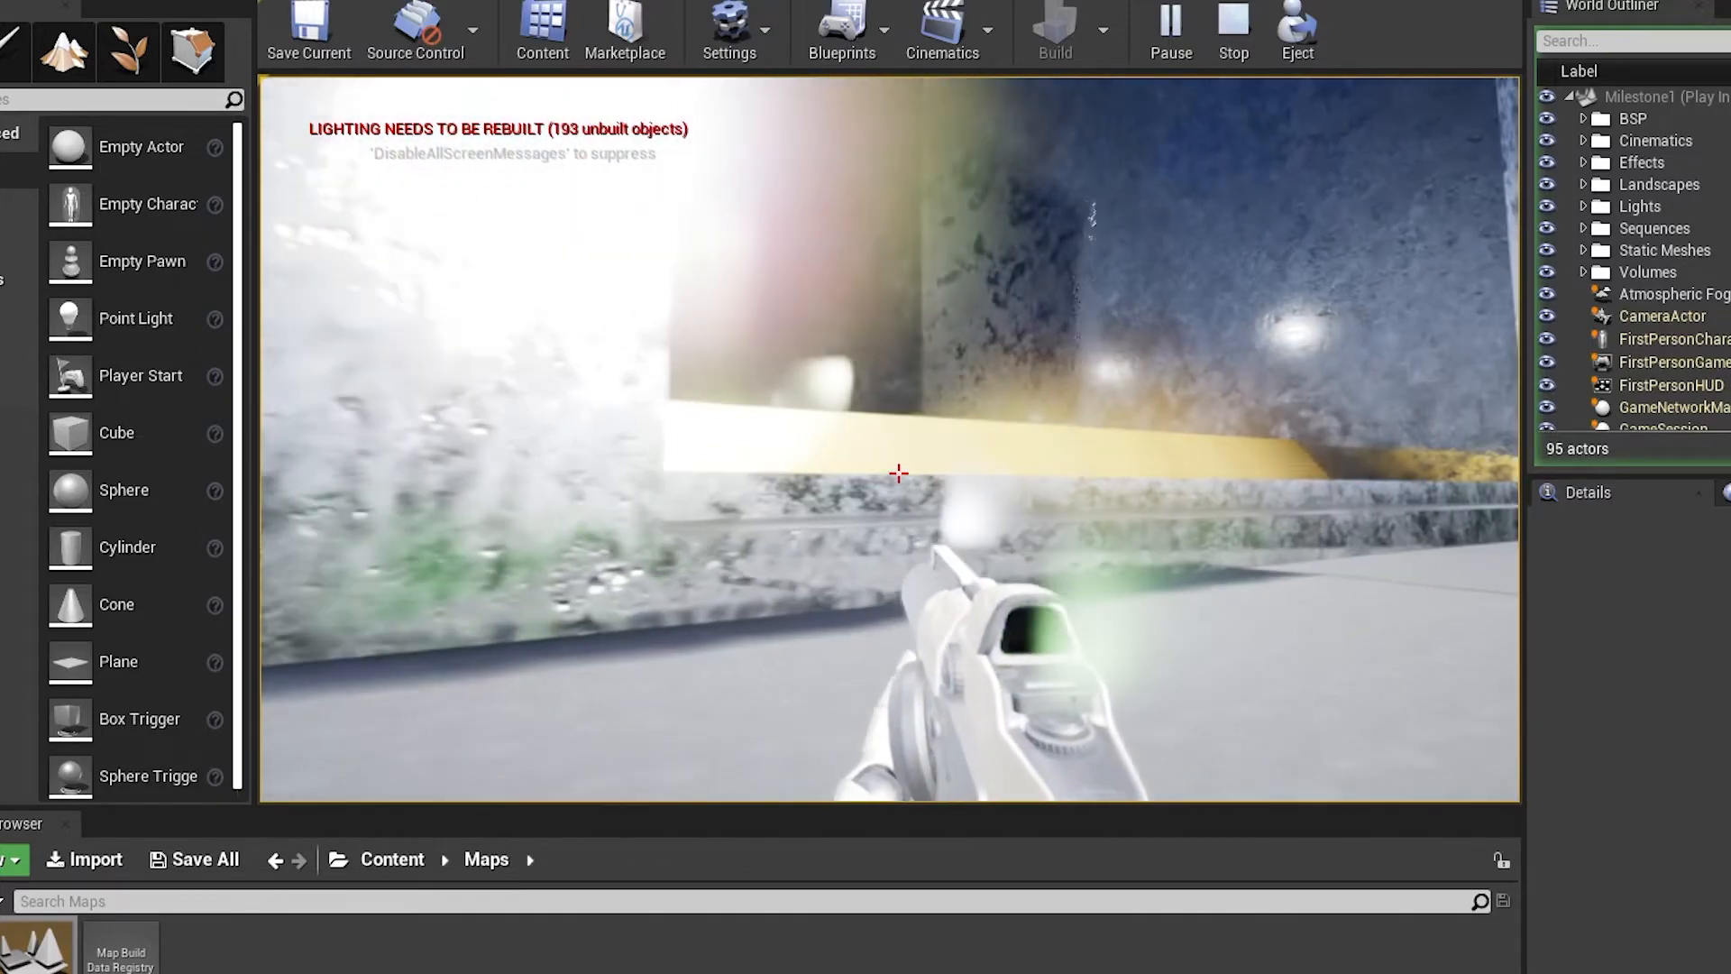
Enter the building and jump up at the yellow stepped barrier to inspect the dark pit behind it
{"action": "key", "text": "w"}
{"action": "key", "text": "space"}
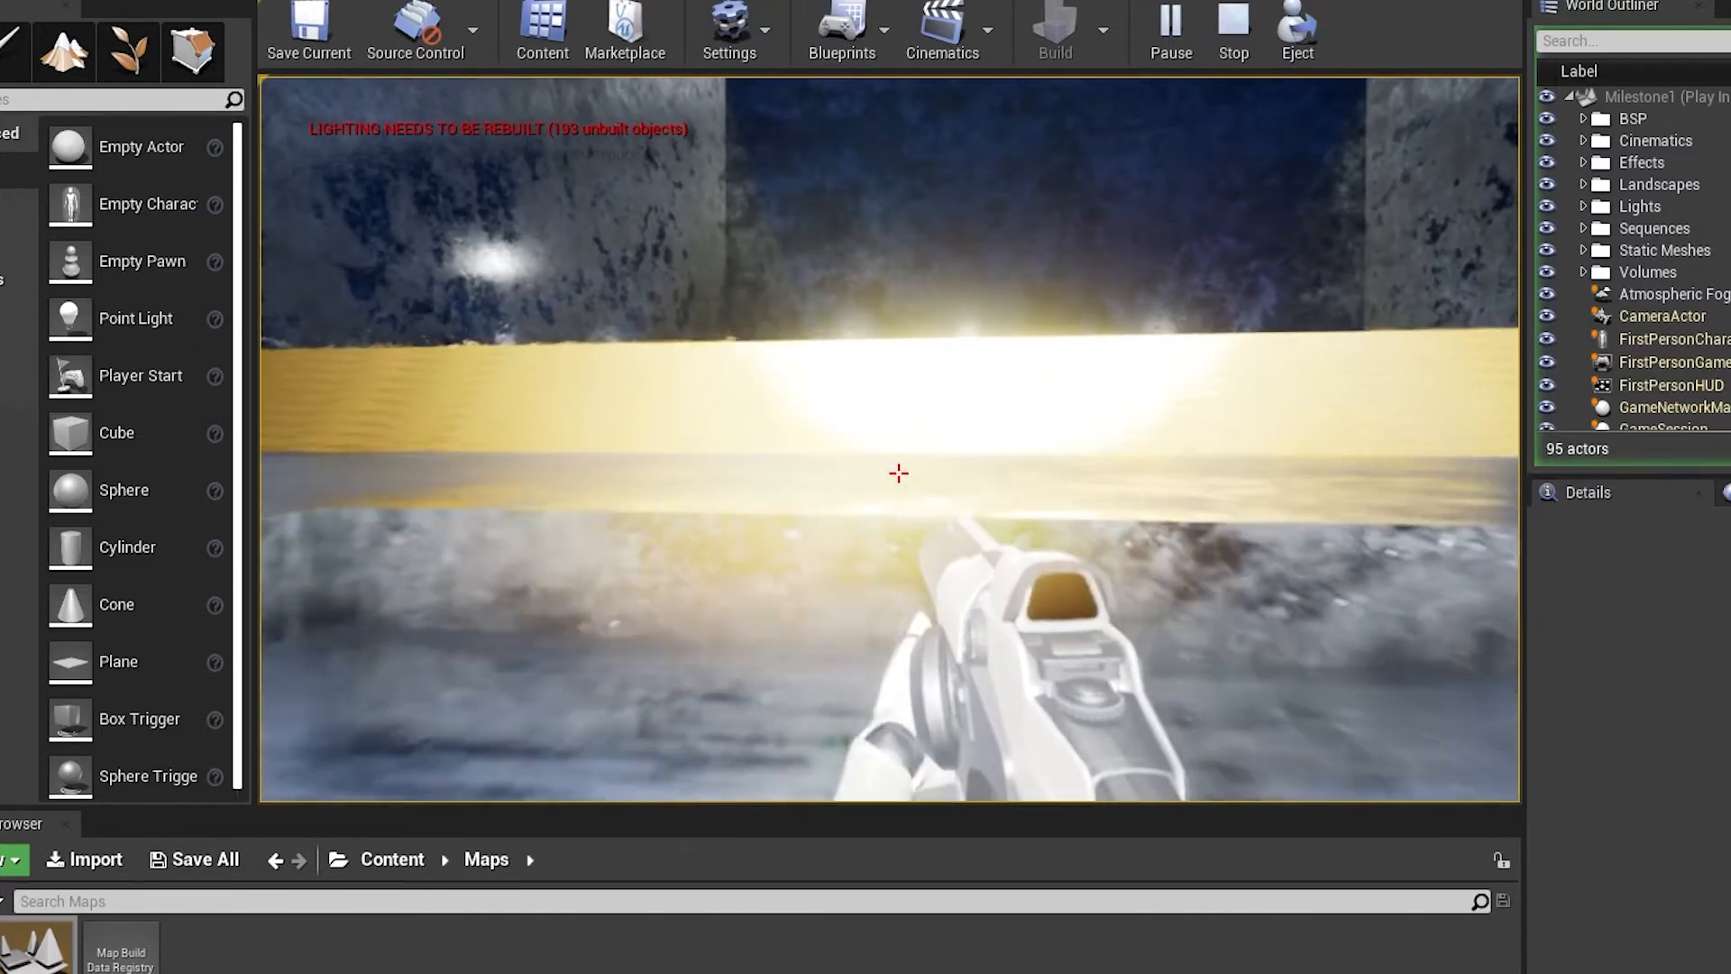
{"action": "key", "text": "w"}
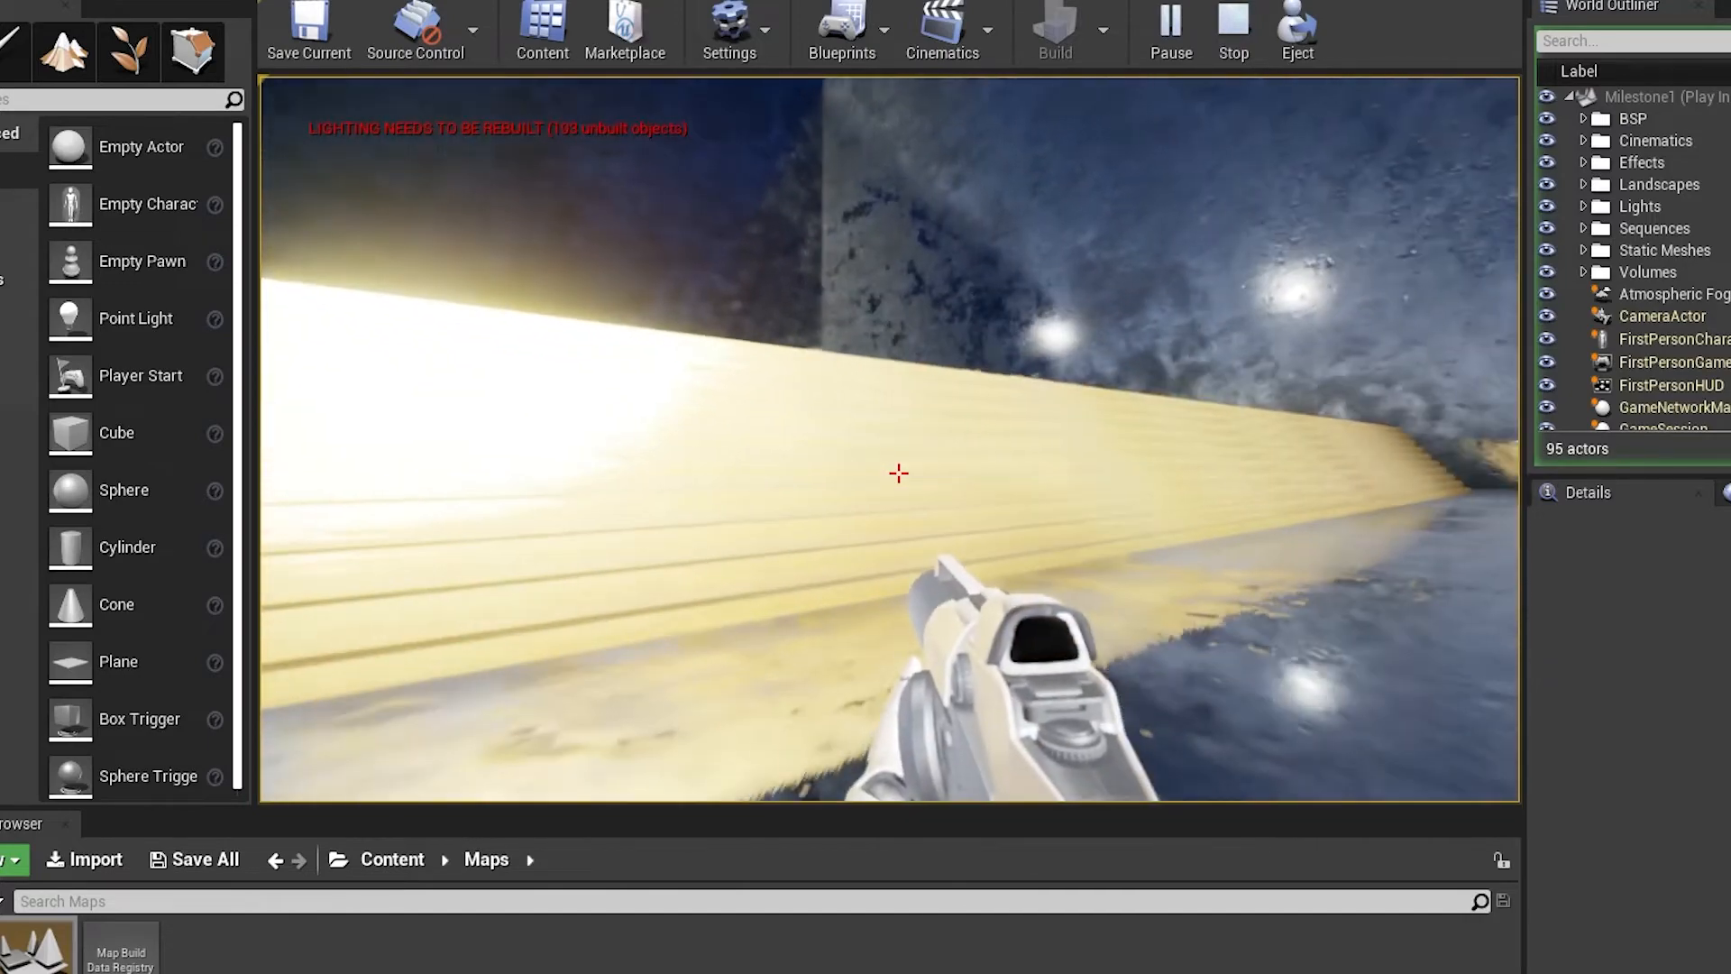
{"action": "key", "text": "w"}
{"action": "key", "text": "space"}
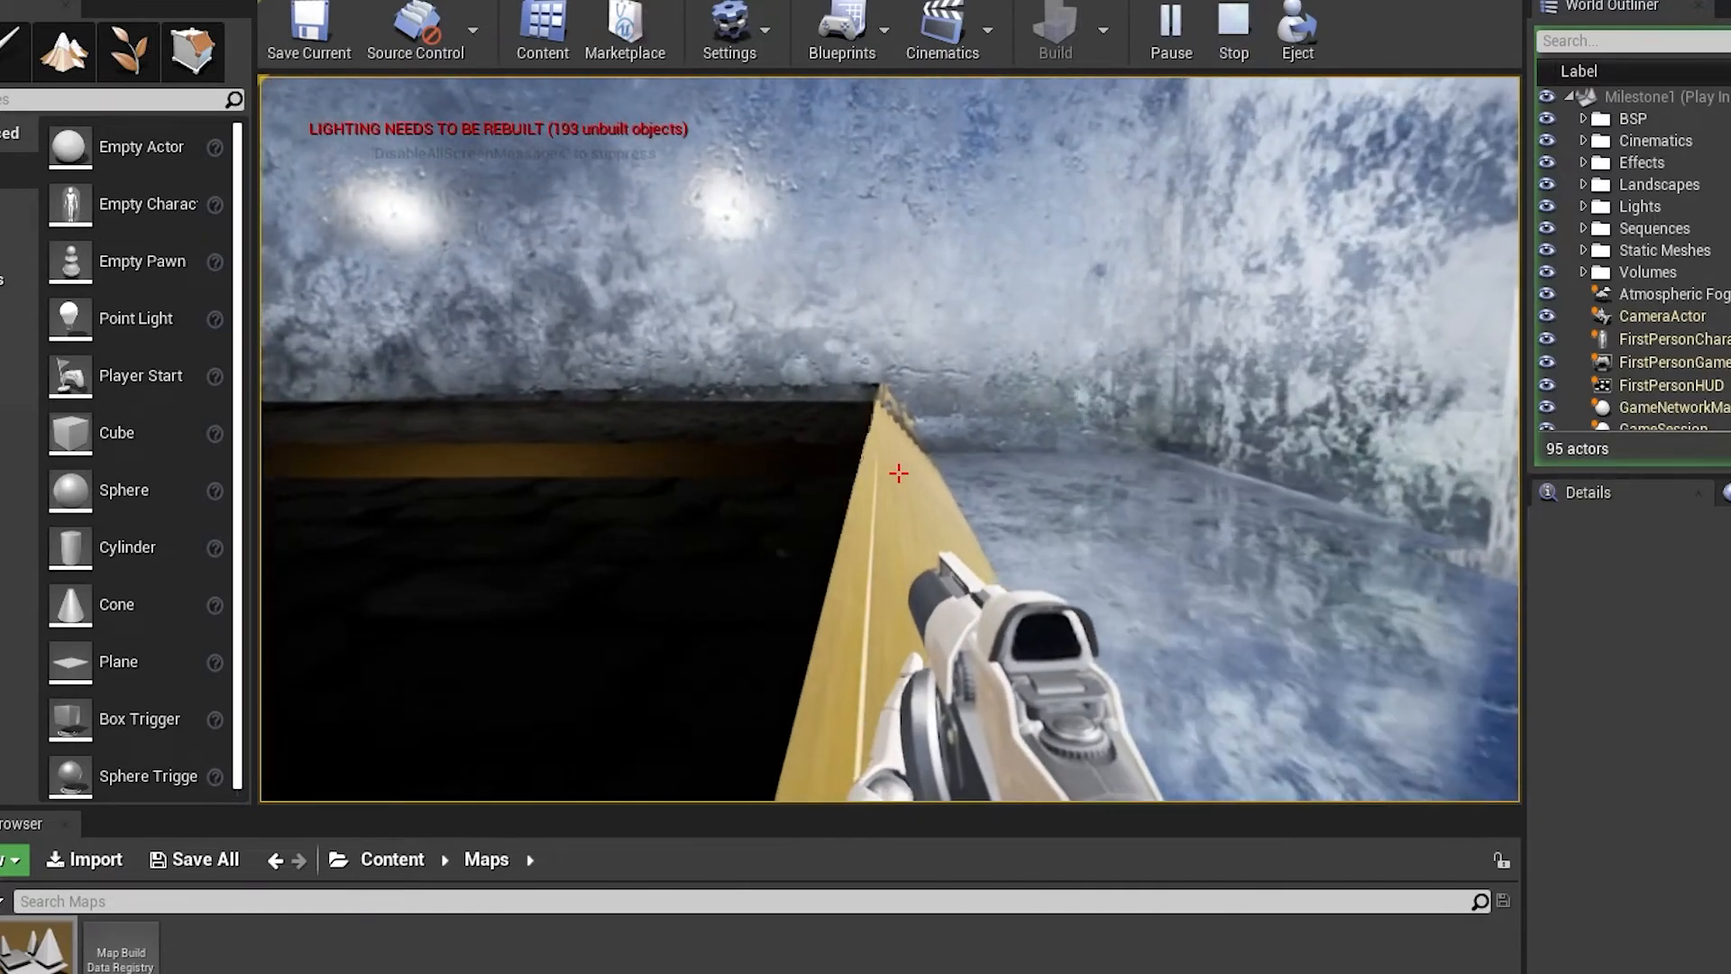
Move along the yellow ledge inside the building and fire projectiles into the dark pit and at the walls
{"action": "key", "text": "w"}
{"action": "left_click", "coordinate": [899, 472]}
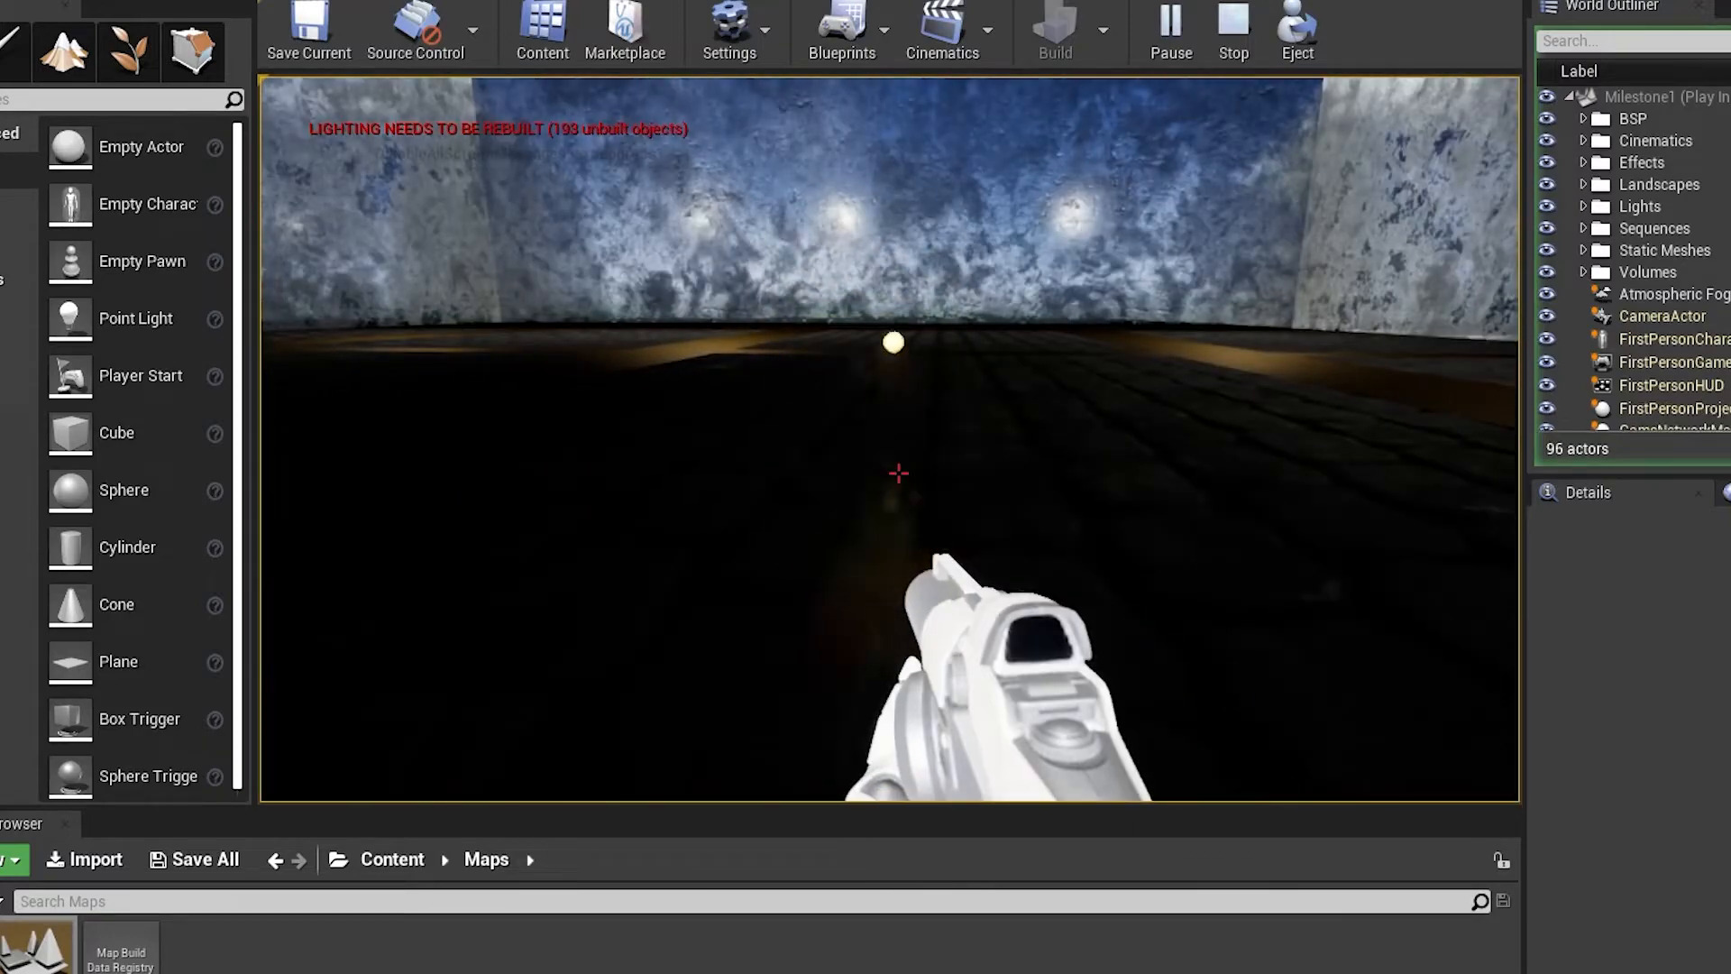
{"action": "left_click", "coordinate": [899, 472]}
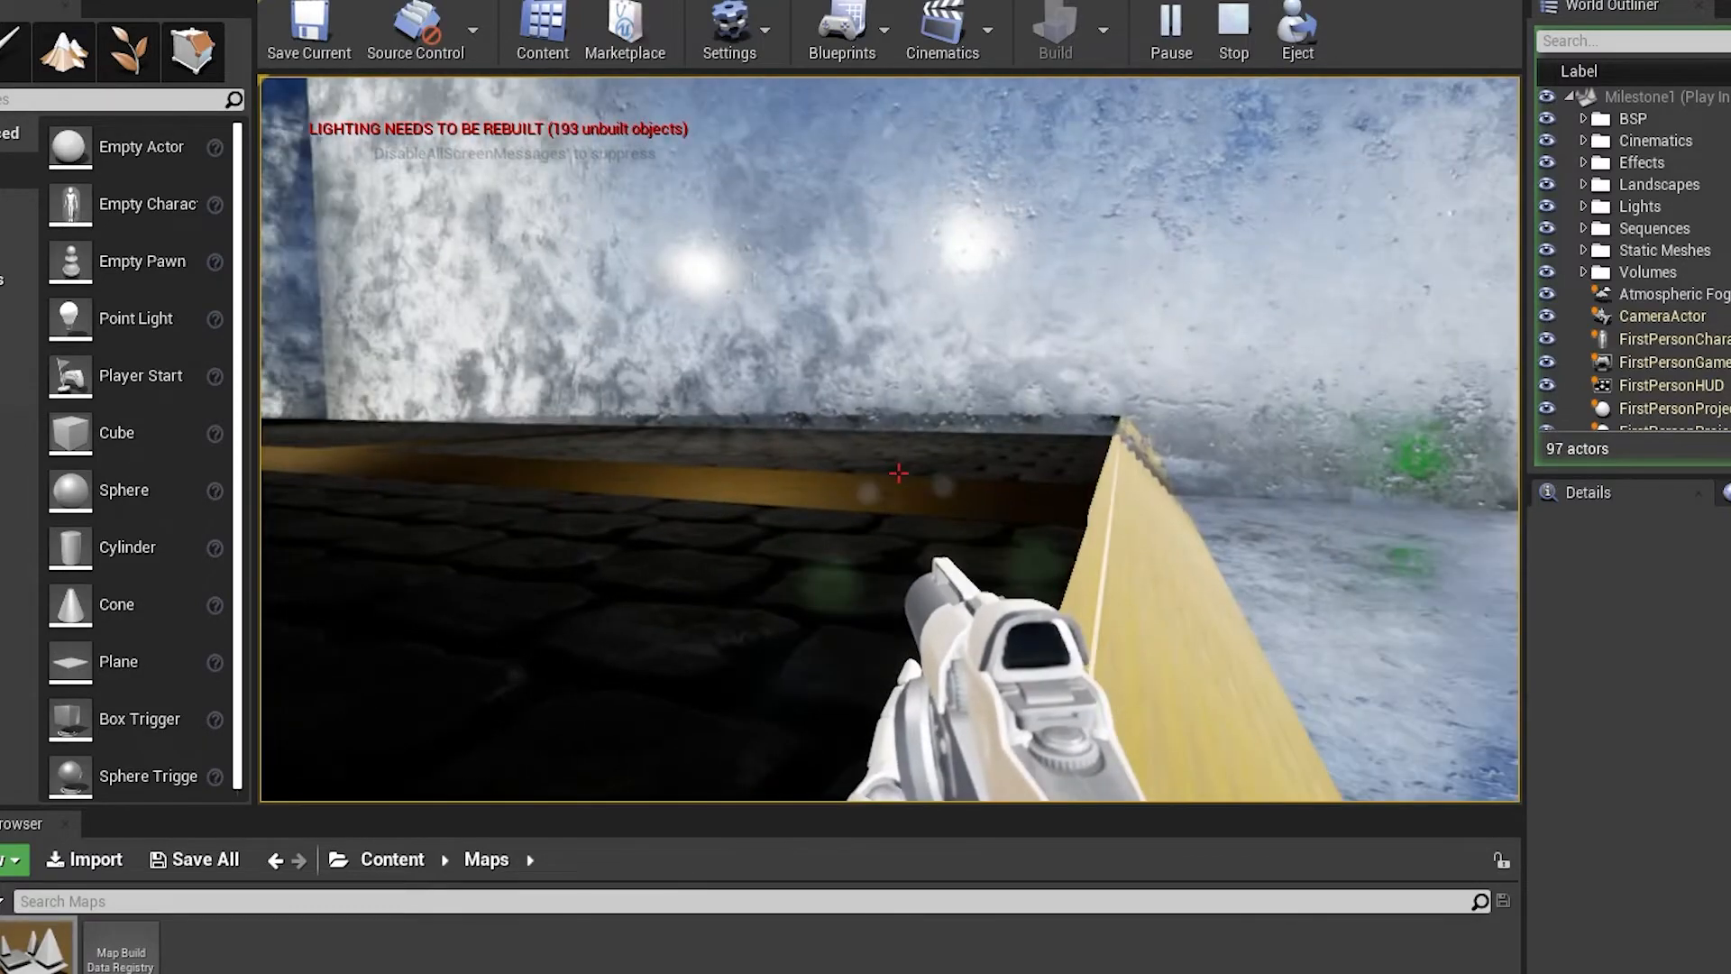
{"action": "left_click", "coordinate": [899, 472]}
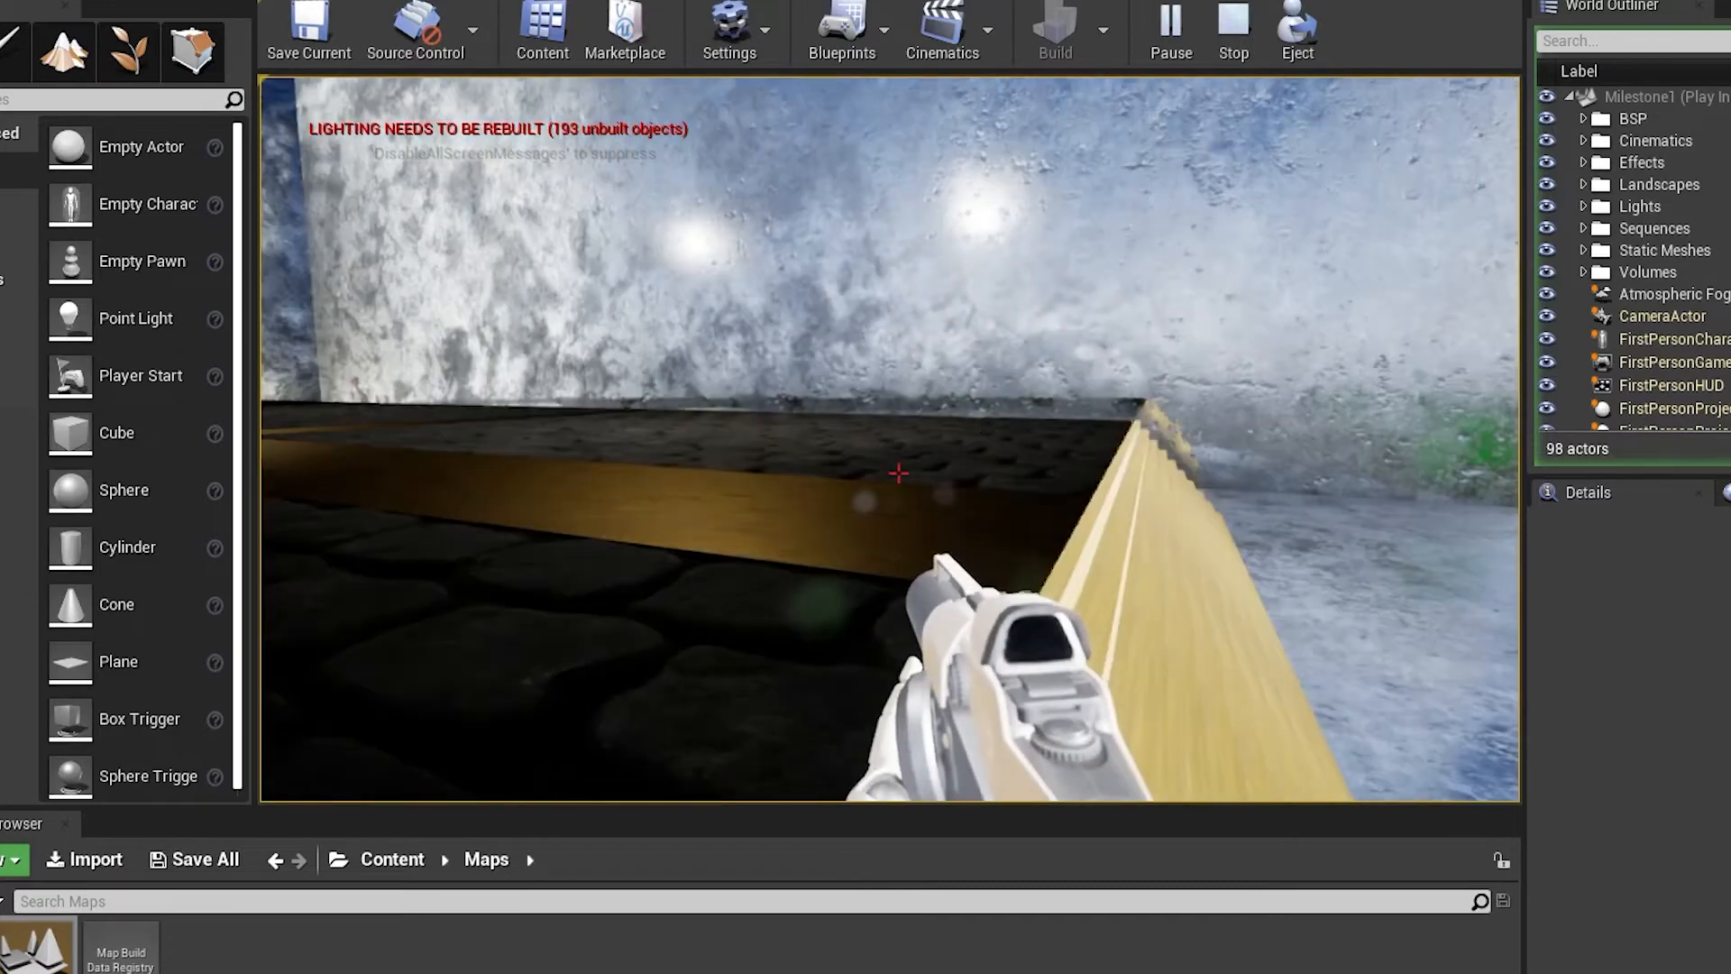
{"action": "left_click", "coordinate": [899, 473]}
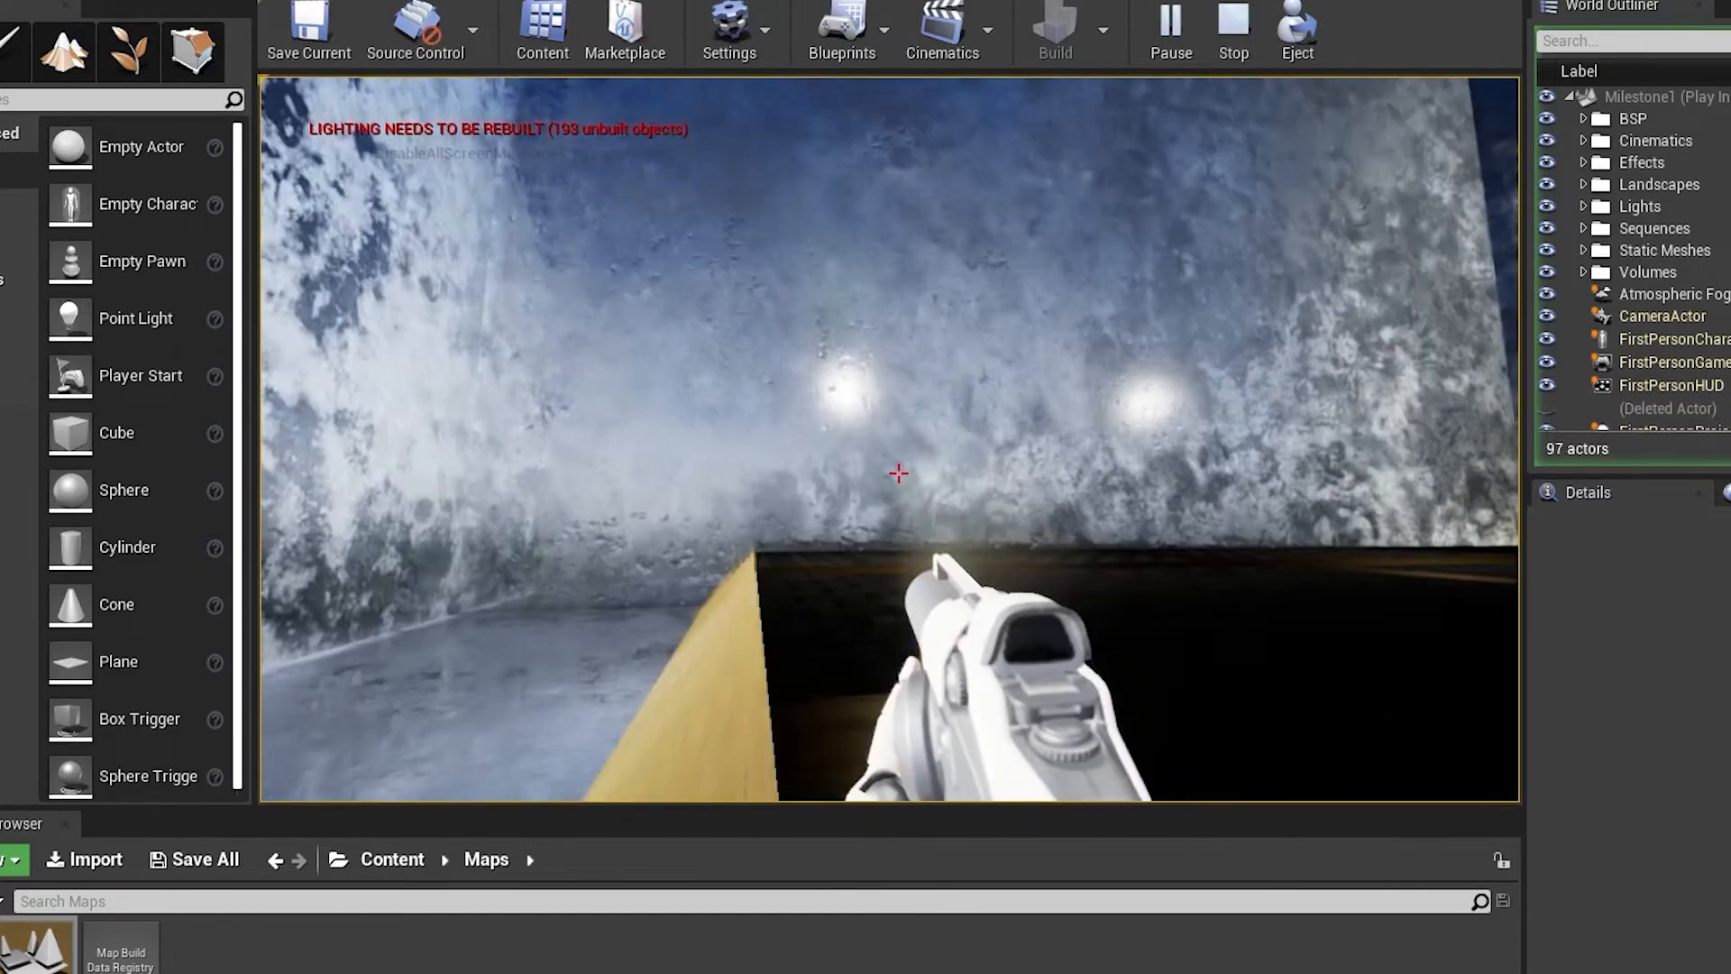
{"action": "left_click", "coordinate": [899, 472]}
{"action": "left_click", "coordinate": [898, 473]}
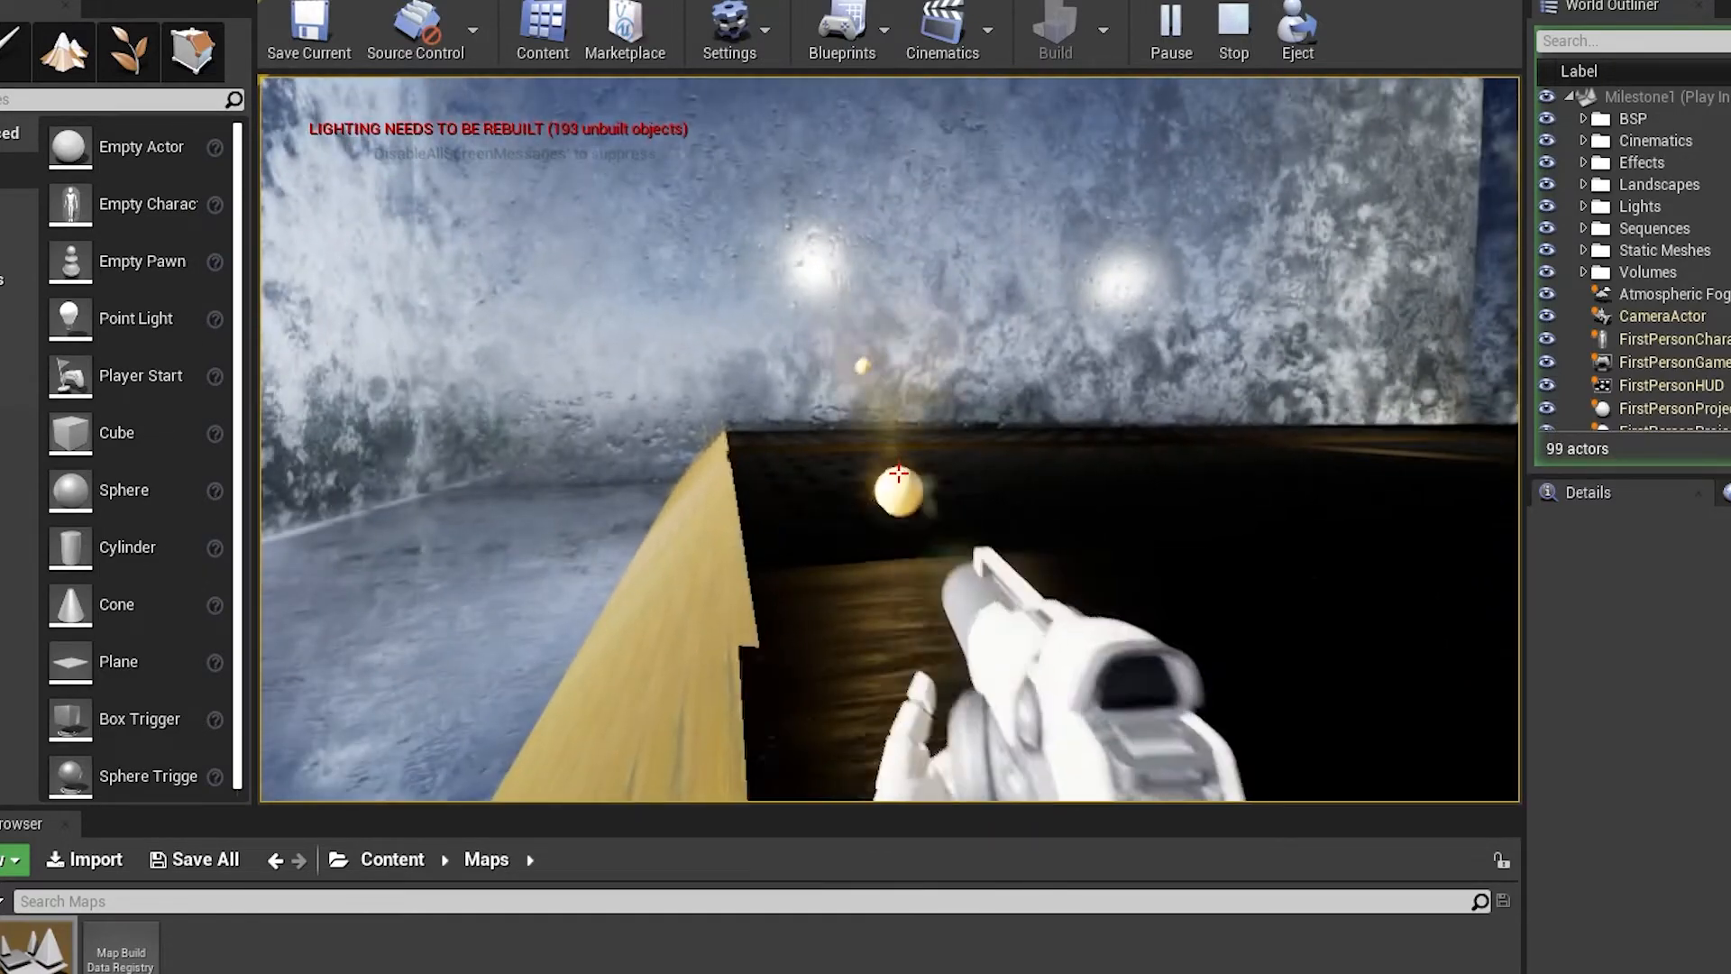
{"action": "left_click", "coordinate": [899, 472]}
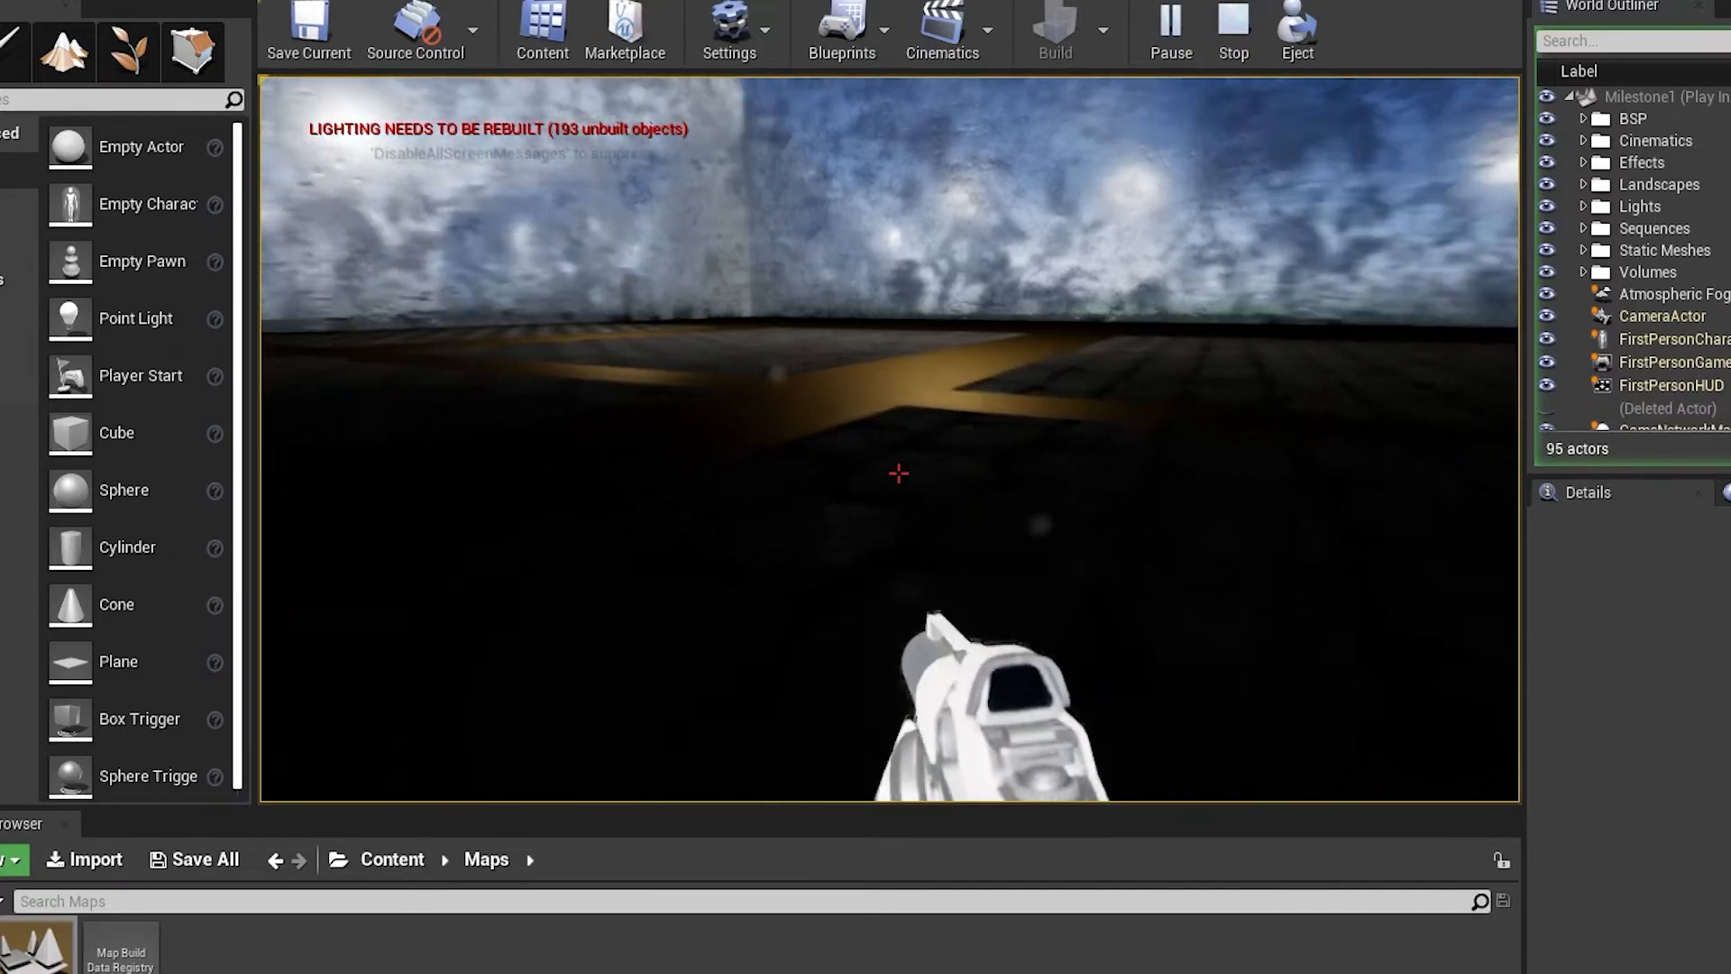
{"action": "left_click", "coordinate": [899, 473]}
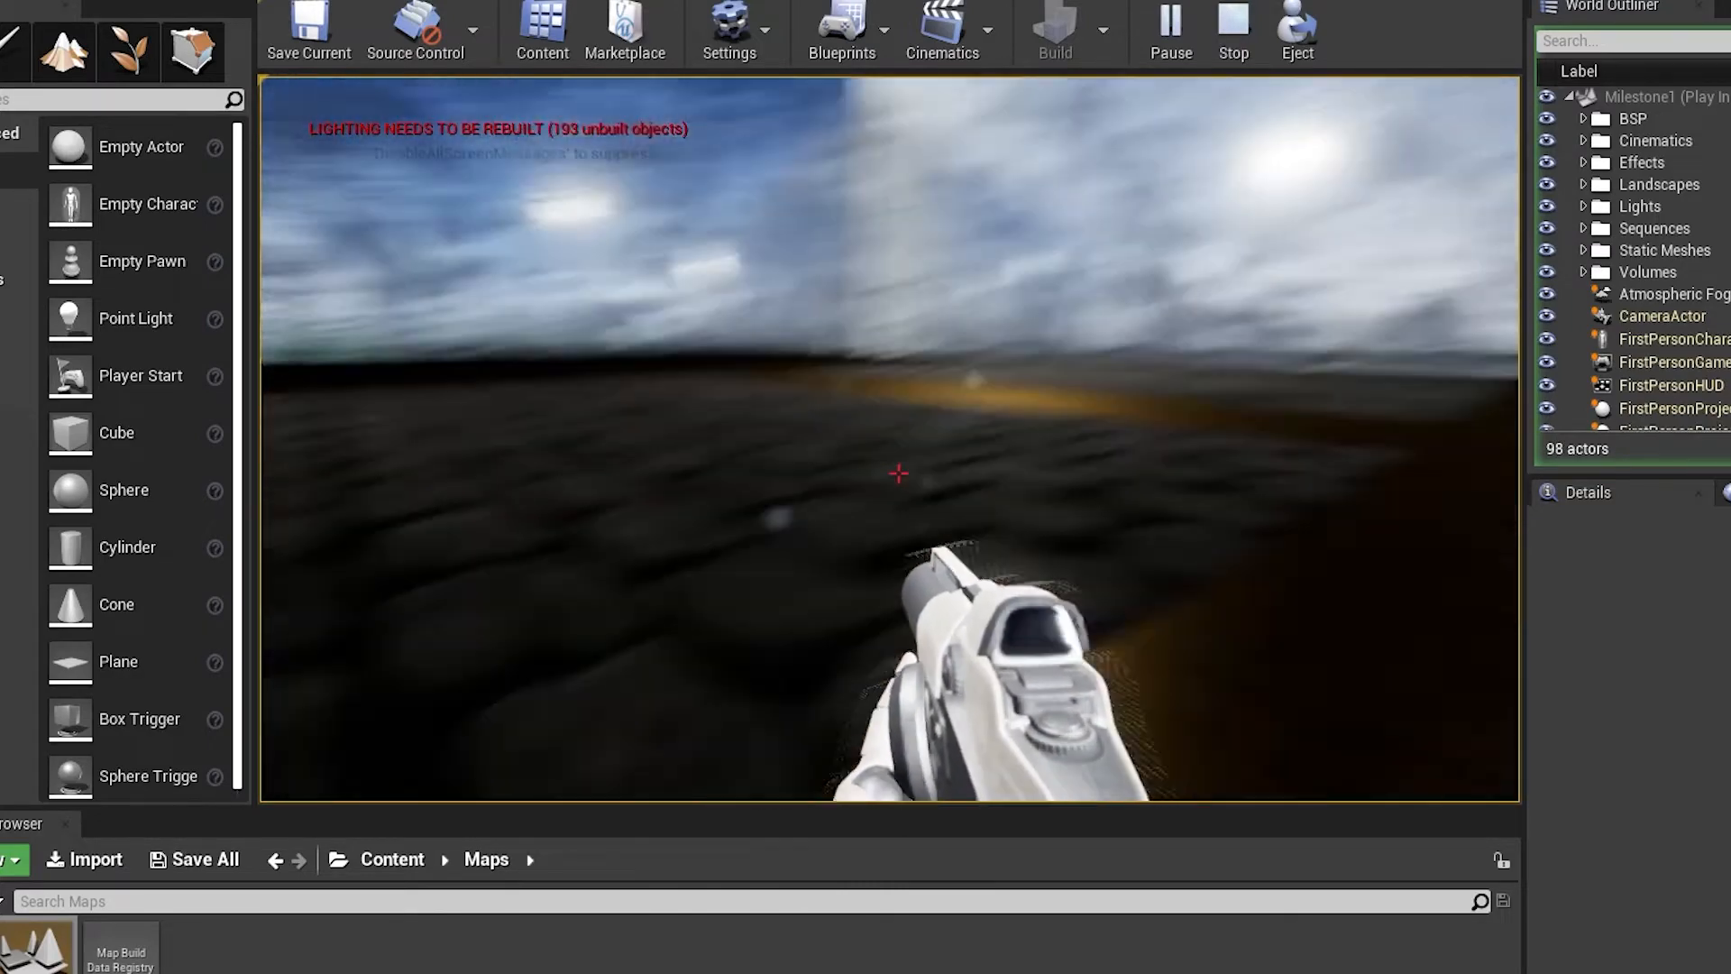
Cross the dark cobbled floor inside the building, firing projectiles at the mottled walls to test the room
{"action": "left_click", "coordinate": [899, 473]}
{"action": "key", "text": "w"}
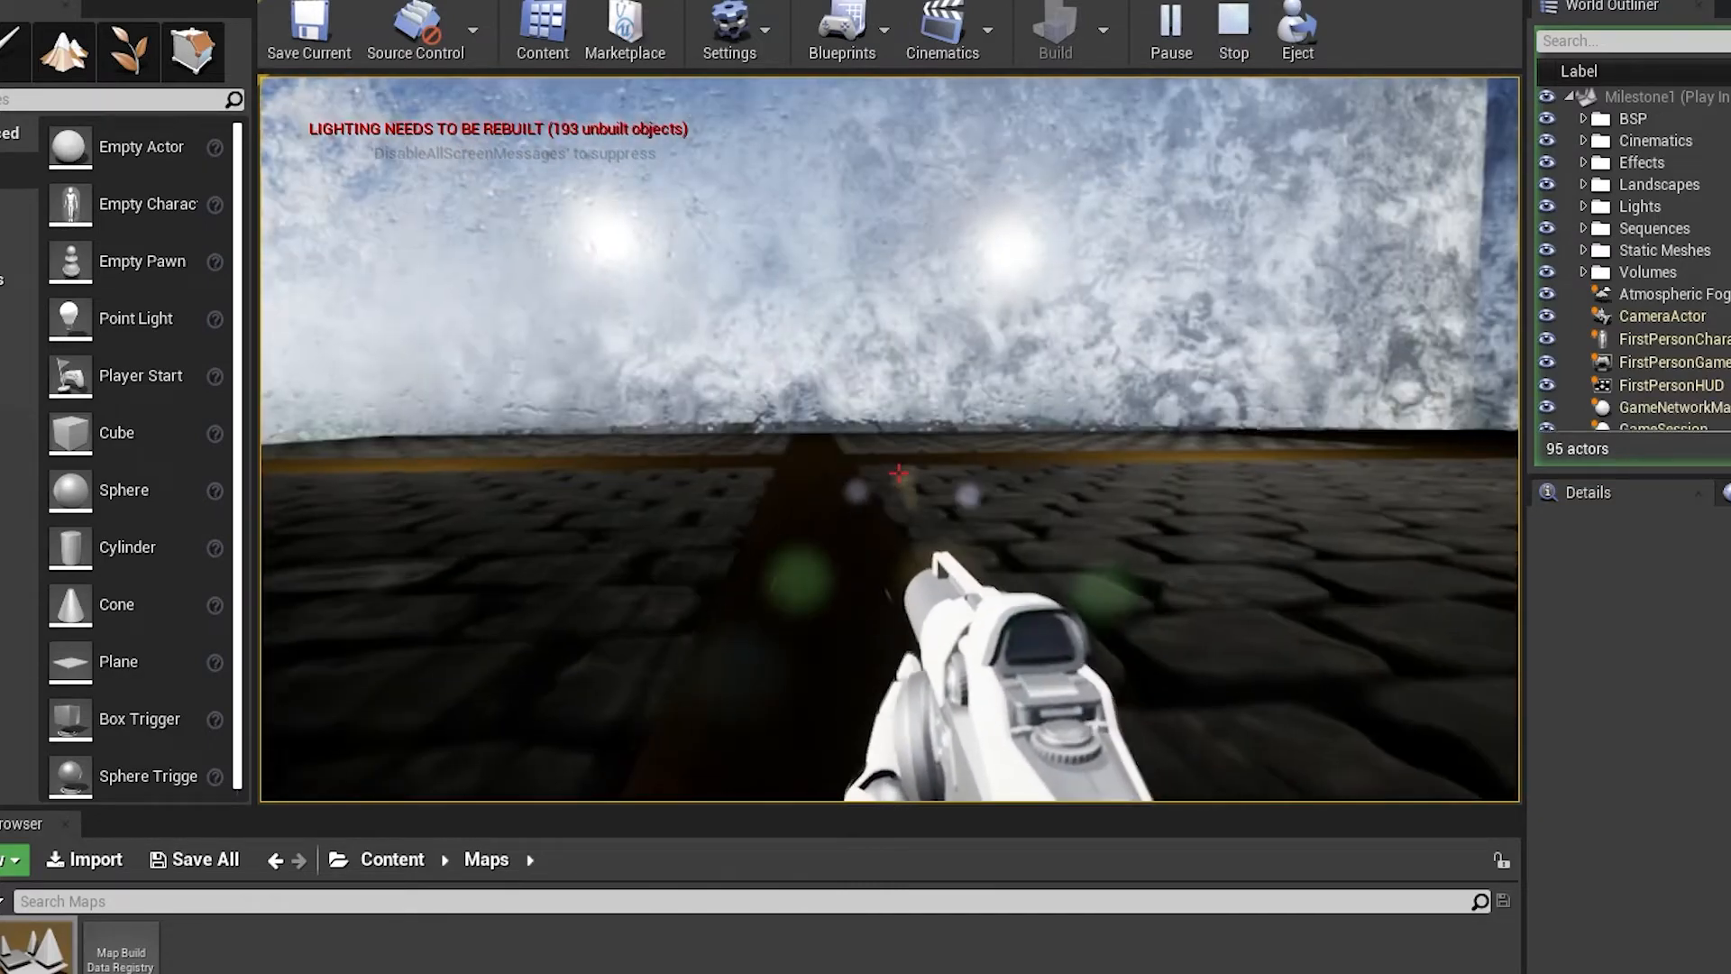
{"action": "key", "text": "w"}
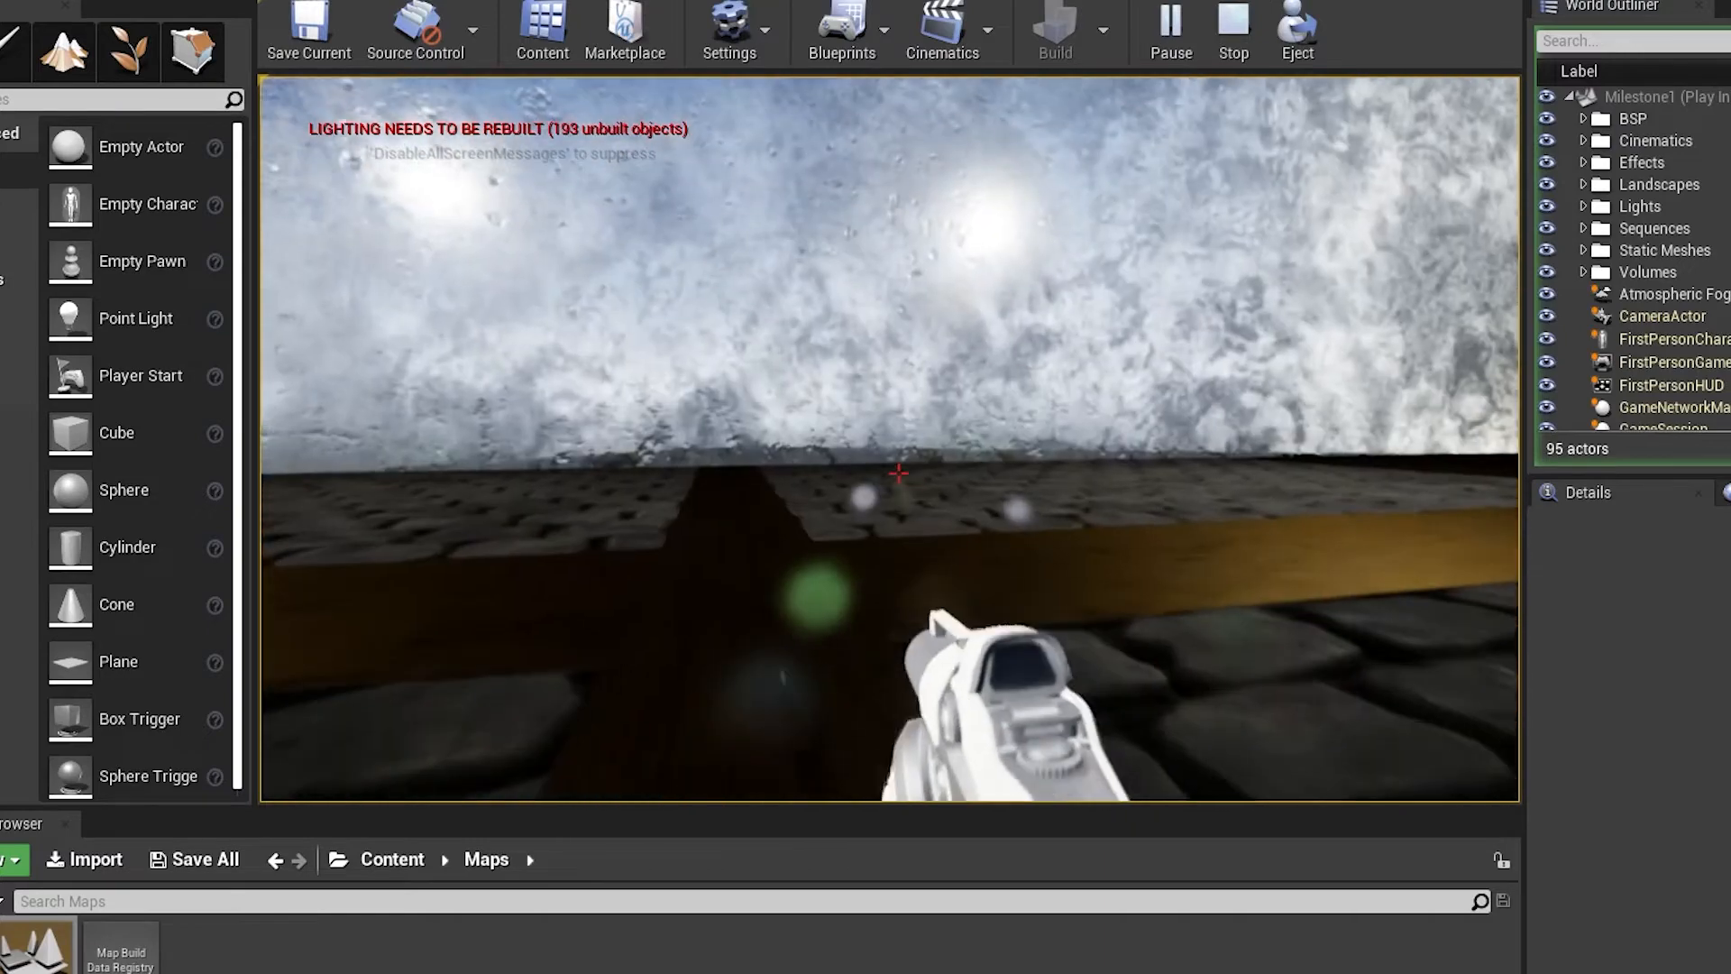
{"action": "left_click", "coordinate": [898, 473]}
{"action": "left_click", "coordinate": [899, 472]}
{"action": "left_click", "coordinate": [899, 473]}
{"action": "left_click", "coordinate": [898, 472]}
{"action": "key", "text": "w"}
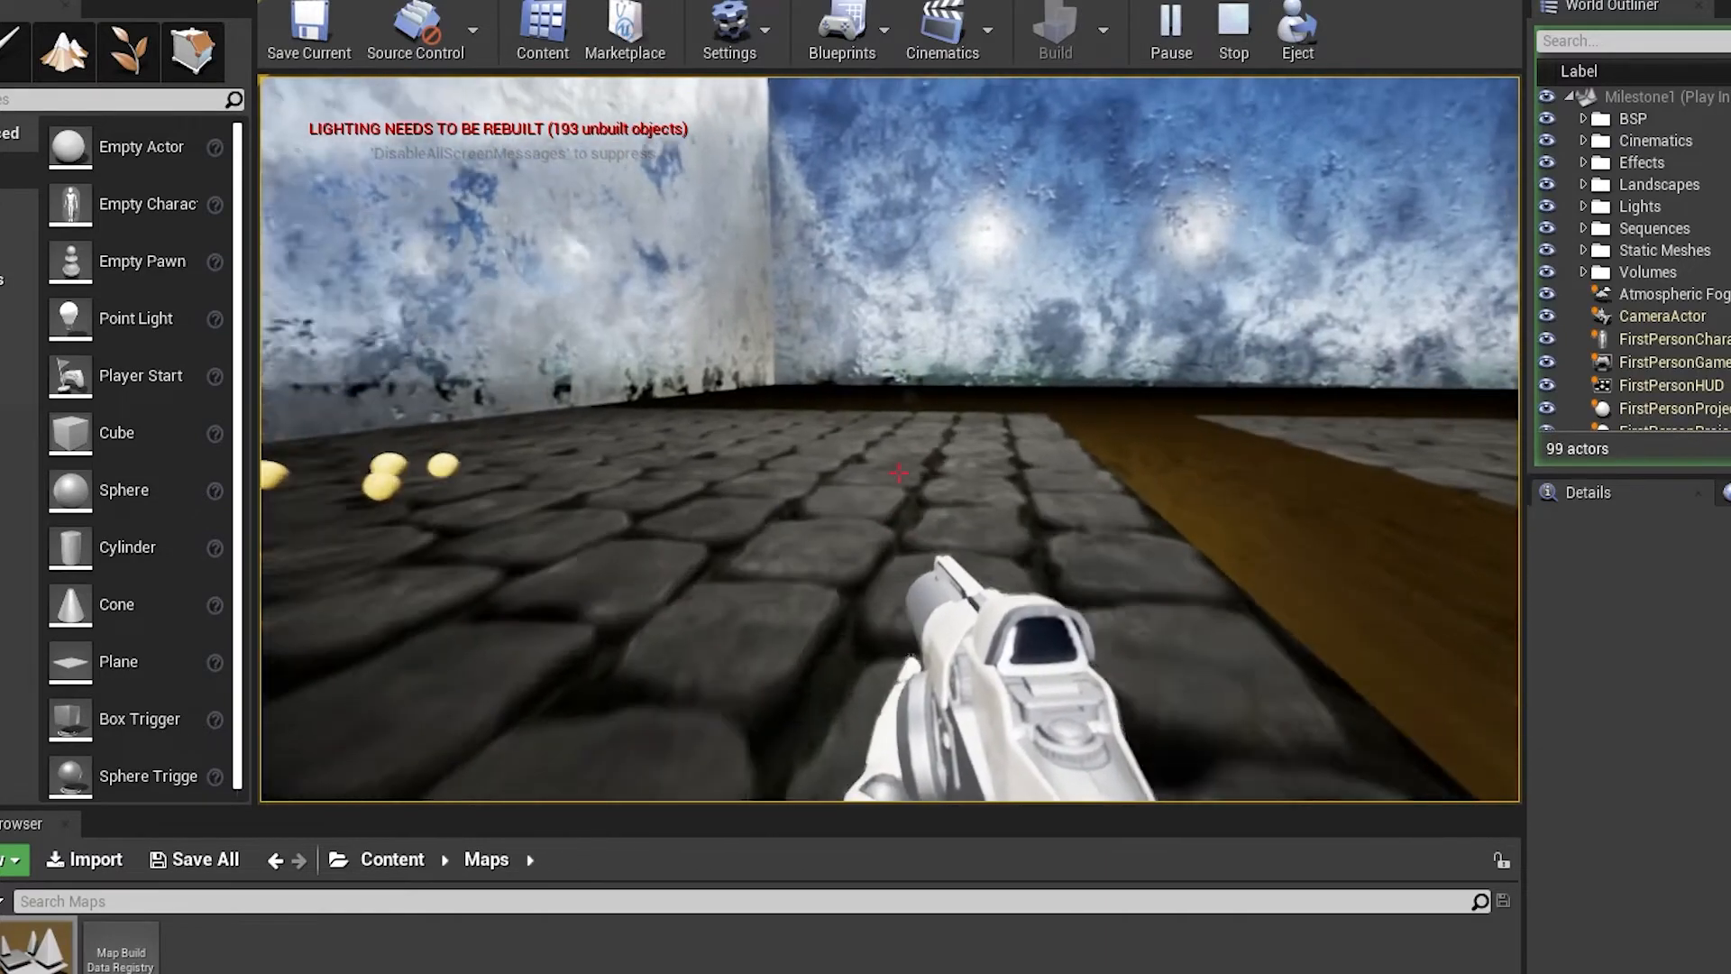
{"action": "key", "text": "w"}
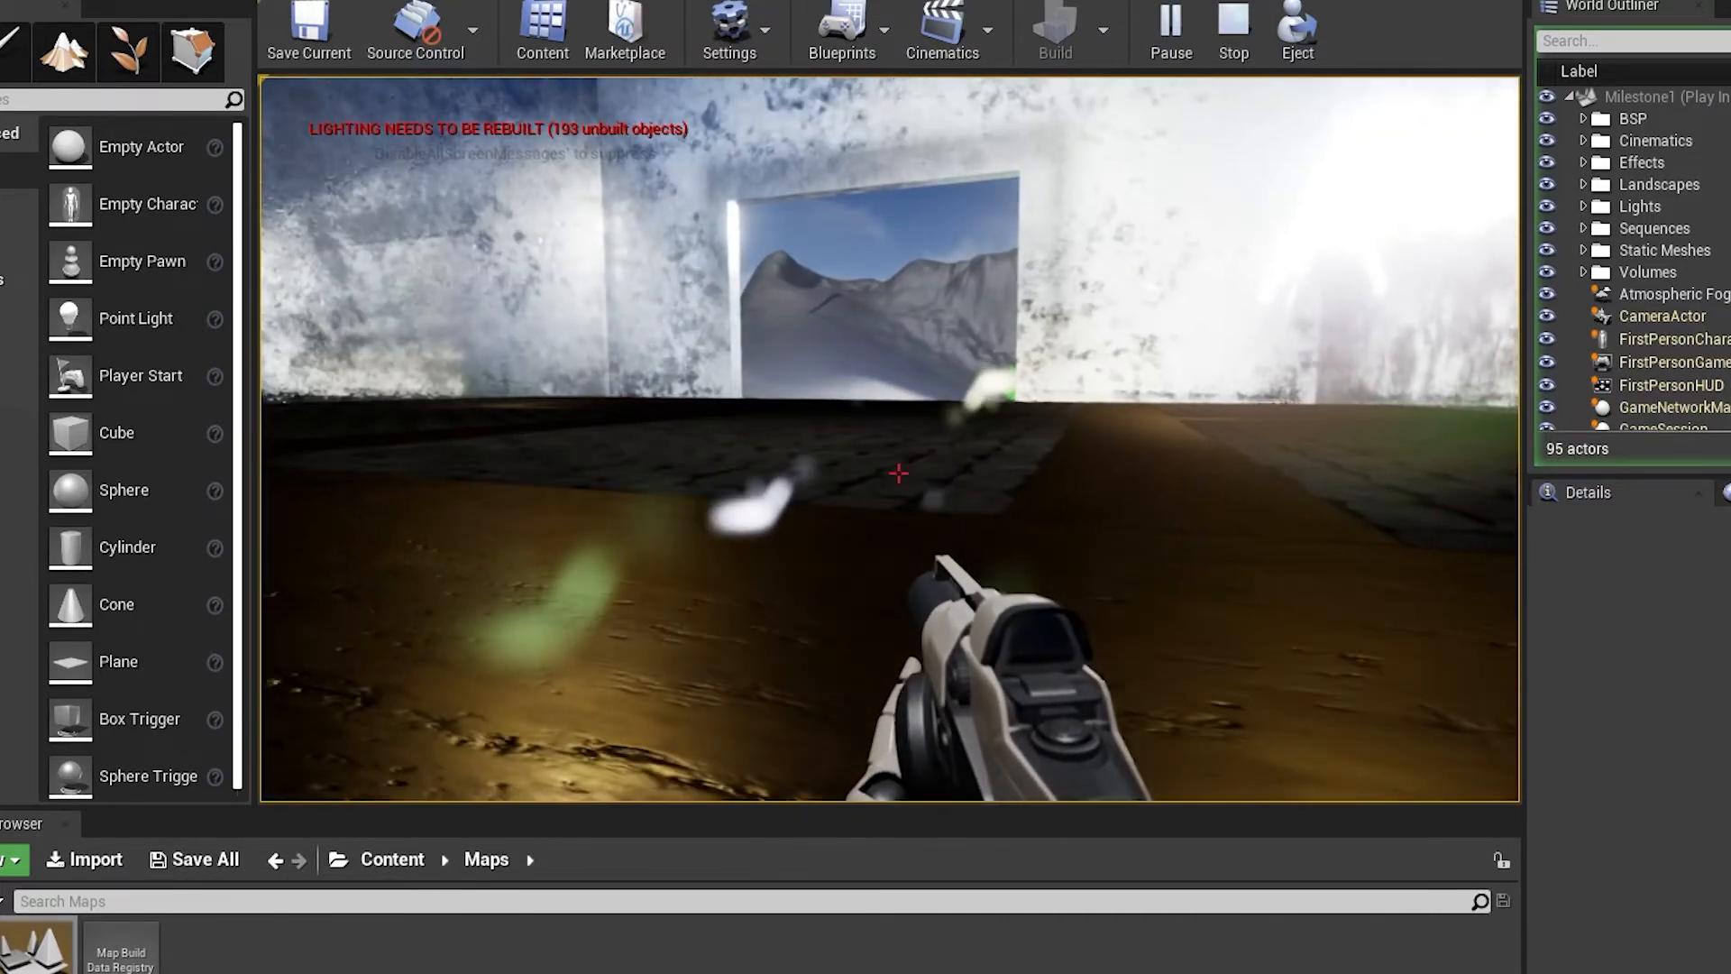
End the play session and bring the four octagonal buttons and their trigger volumes along the building's wall into view
{"action": "key", "text": "Escape"}
{"action": "right_click_drag", "start_coordinate": [1088, 532], "coordinate": [631, 677]}
{"action": "key", "text": "w"}
{"action": "key", "text": "s"}
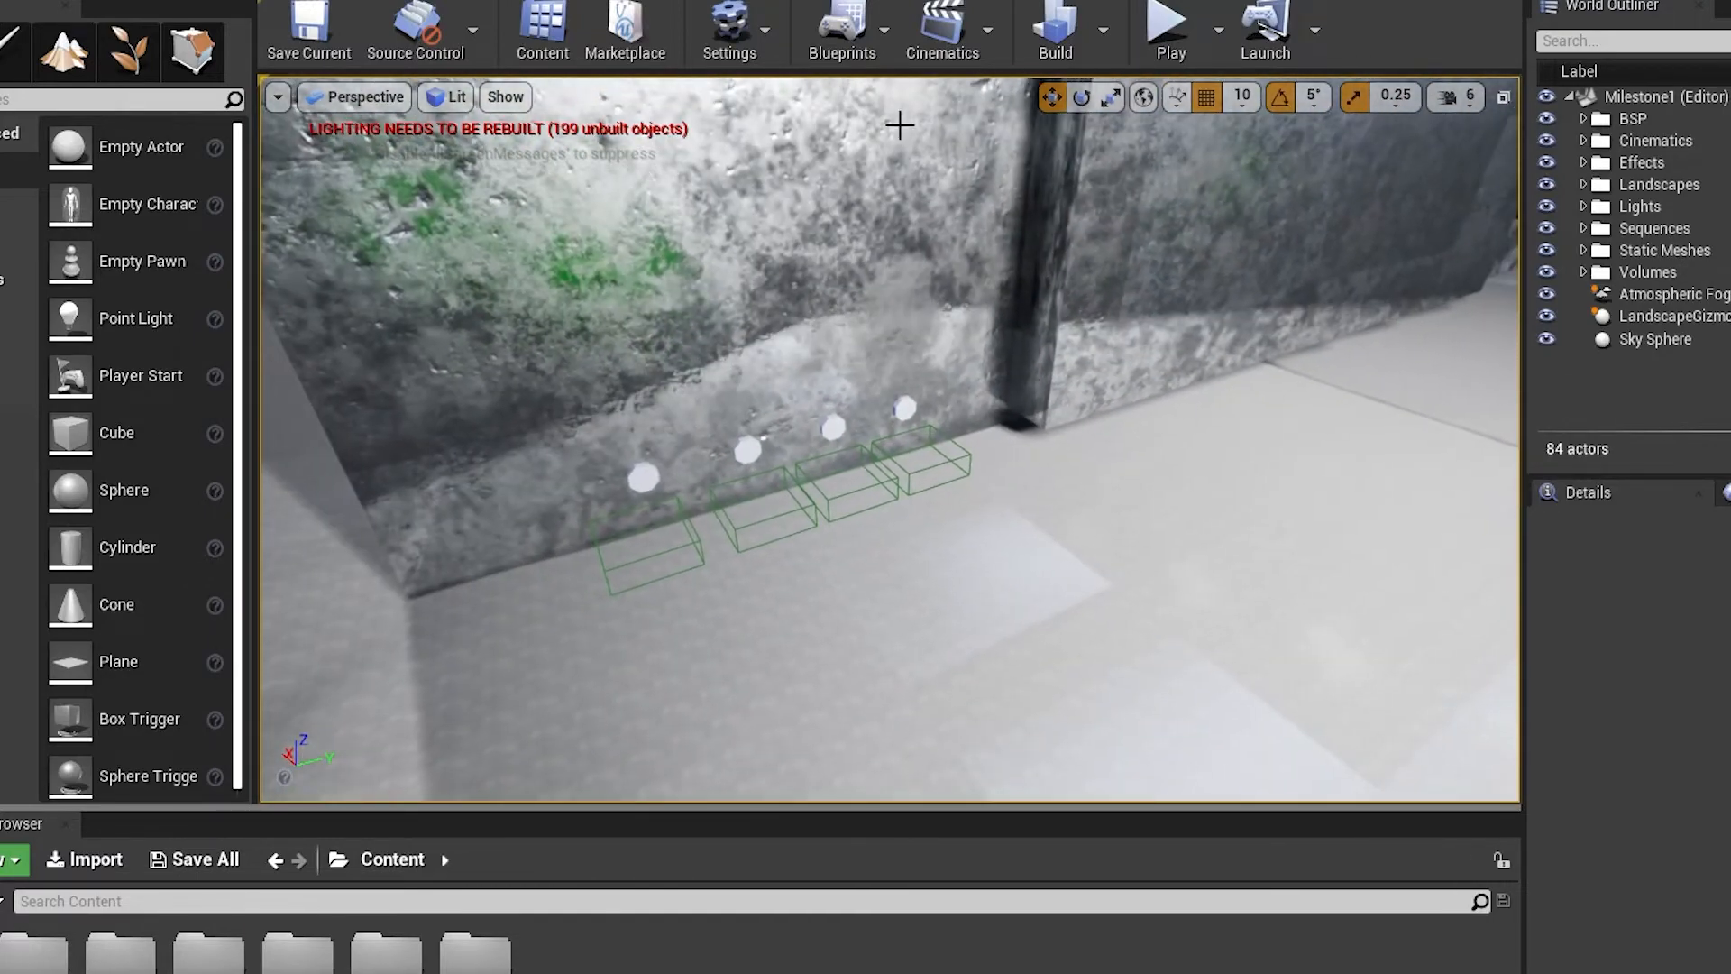
Open the Milestone1 level blueprint and survey the comment groups for the combination buttons in its Event Graph
{"action": "left_click", "coordinate": [880, 25]}
{"action": "left_click", "coordinate": [912, 235]}
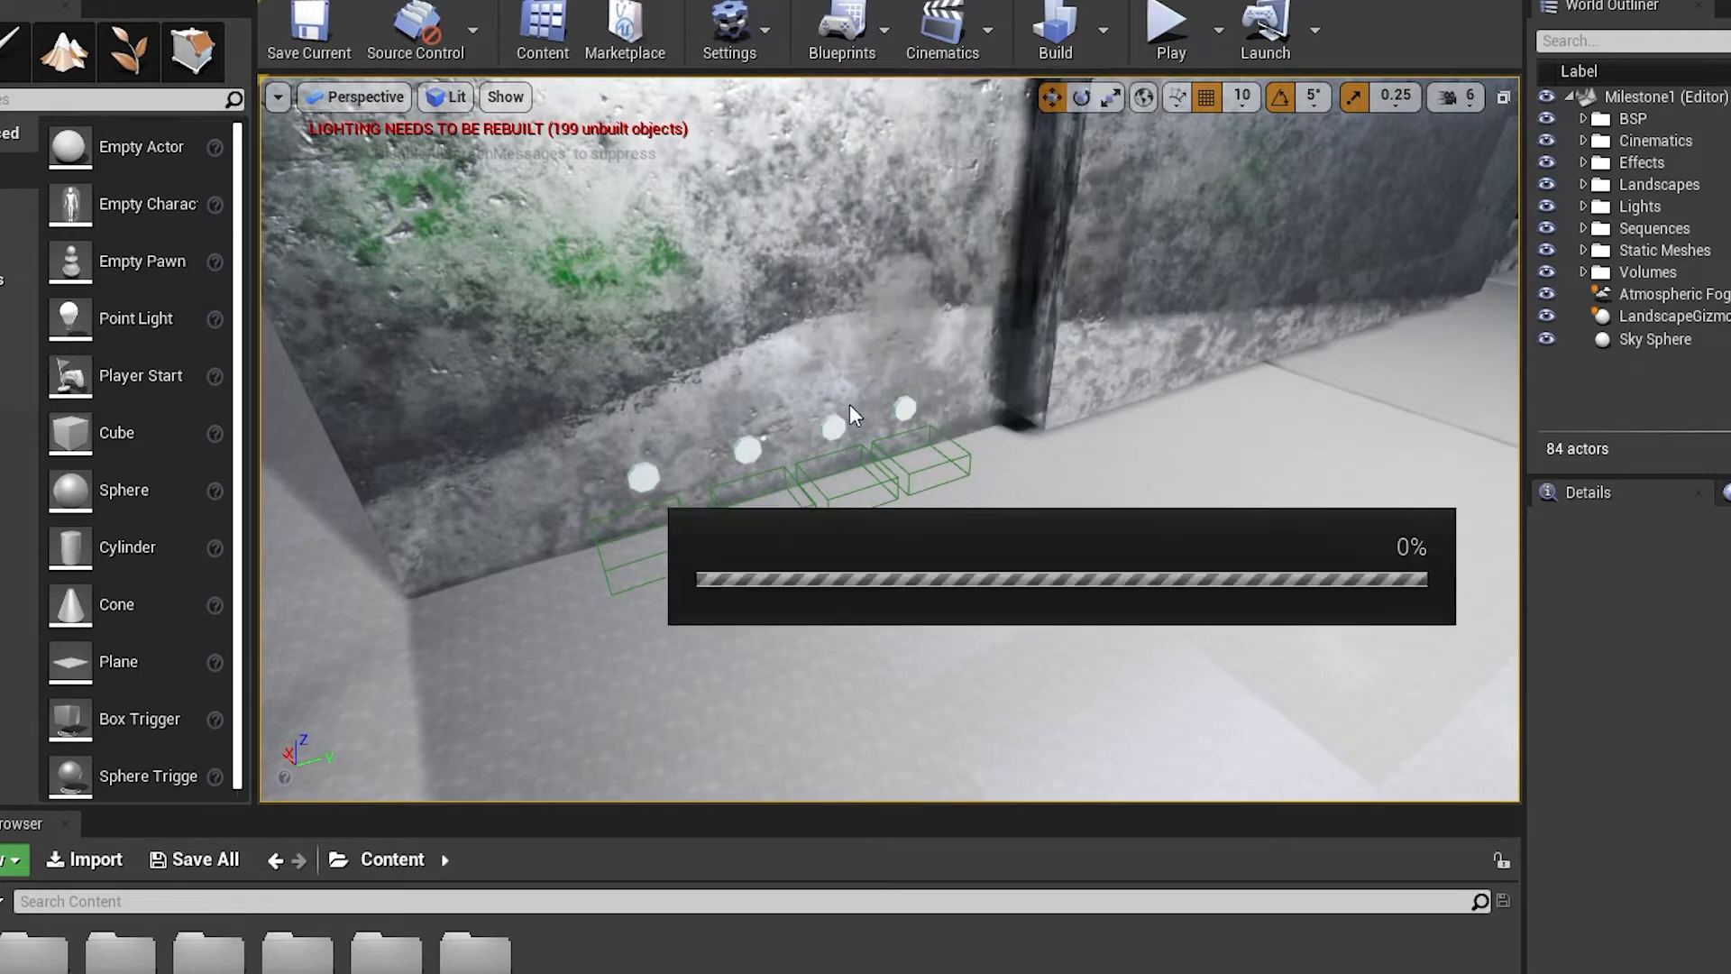
{"action": "scroll", "coordinate": [907, 534], "scroll_direction": "down", "scroll_amount": 4}
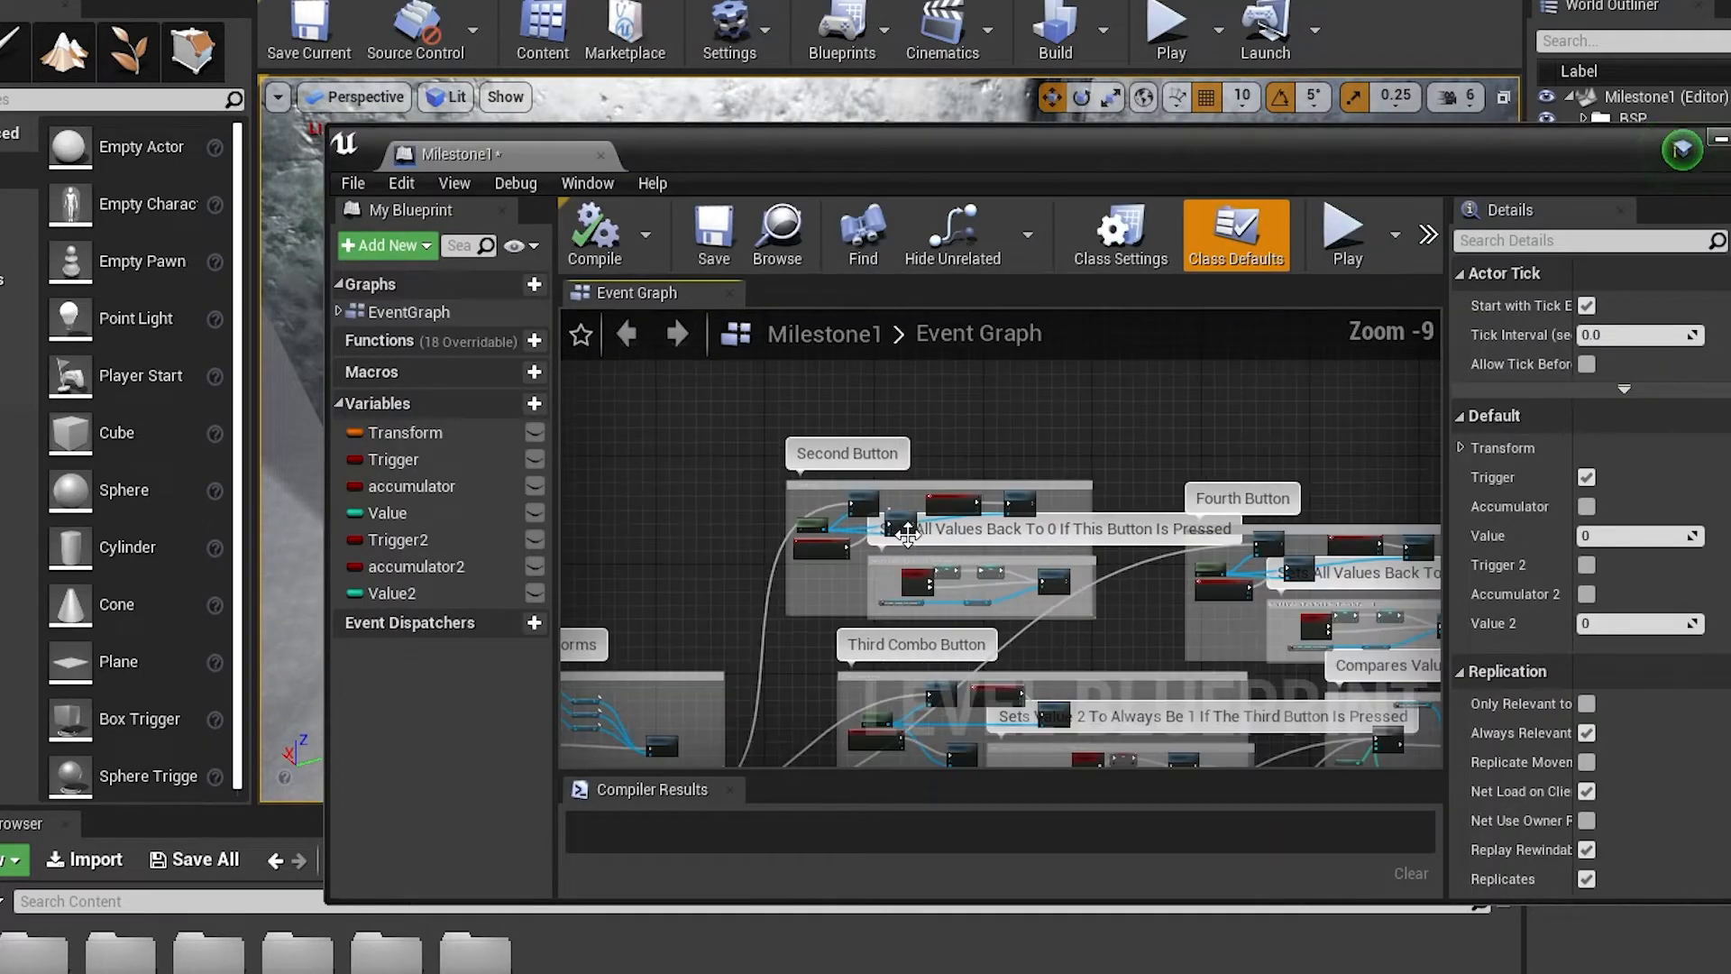
{"action": "scroll", "coordinate": [907, 535], "scroll_direction": "down", "scroll_amount": 1}
{"action": "left_click_drag", "start_coordinate": [743, 605], "coordinate": [687, 461]}
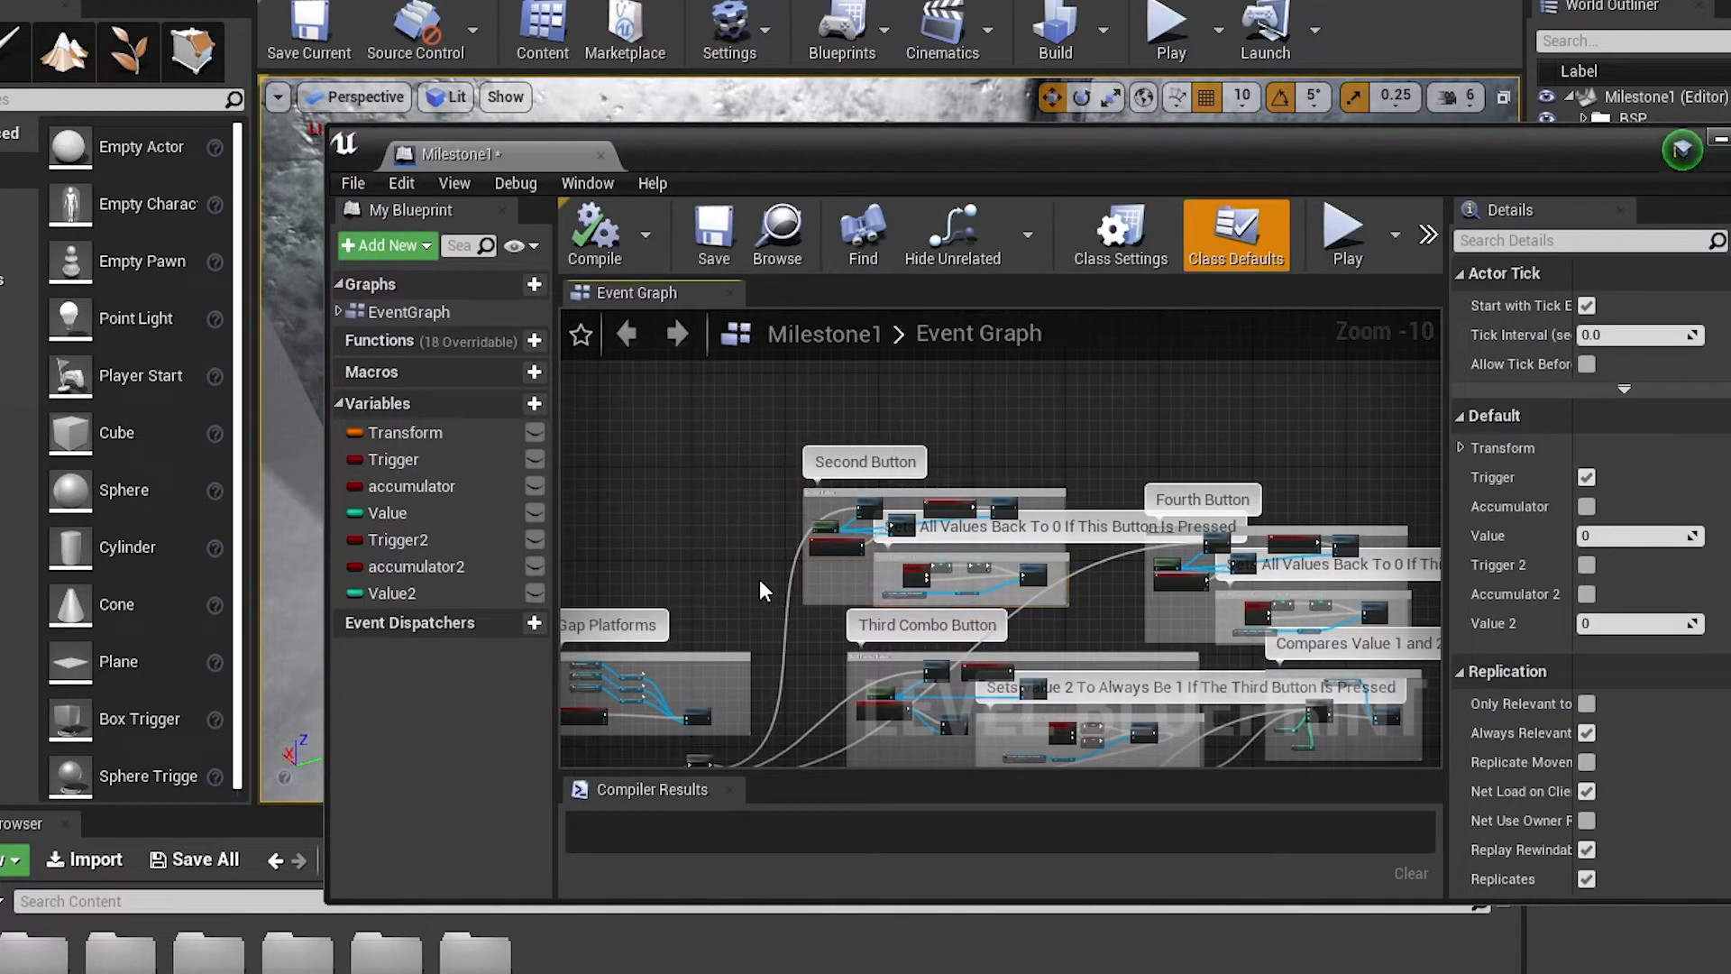
Select the LavaPlatforms, Gap Platforms and First Lake comment groups together and move them farther from the Event BeginPlay nodes
{"action": "right_click_drag", "start_coordinate": [760, 581], "coordinate": [1087, 420]}
{"action": "right_click_drag", "start_coordinate": [860, 642], "coordinate": [968, 608]}
{"action": "left_click_drag", "start_coordinate": [874, 481], "coordinate": [1057, 416]}
{"action": "right_click_drag", "start_coordinate": [1057, 417], "coordinate": [996, 665]}
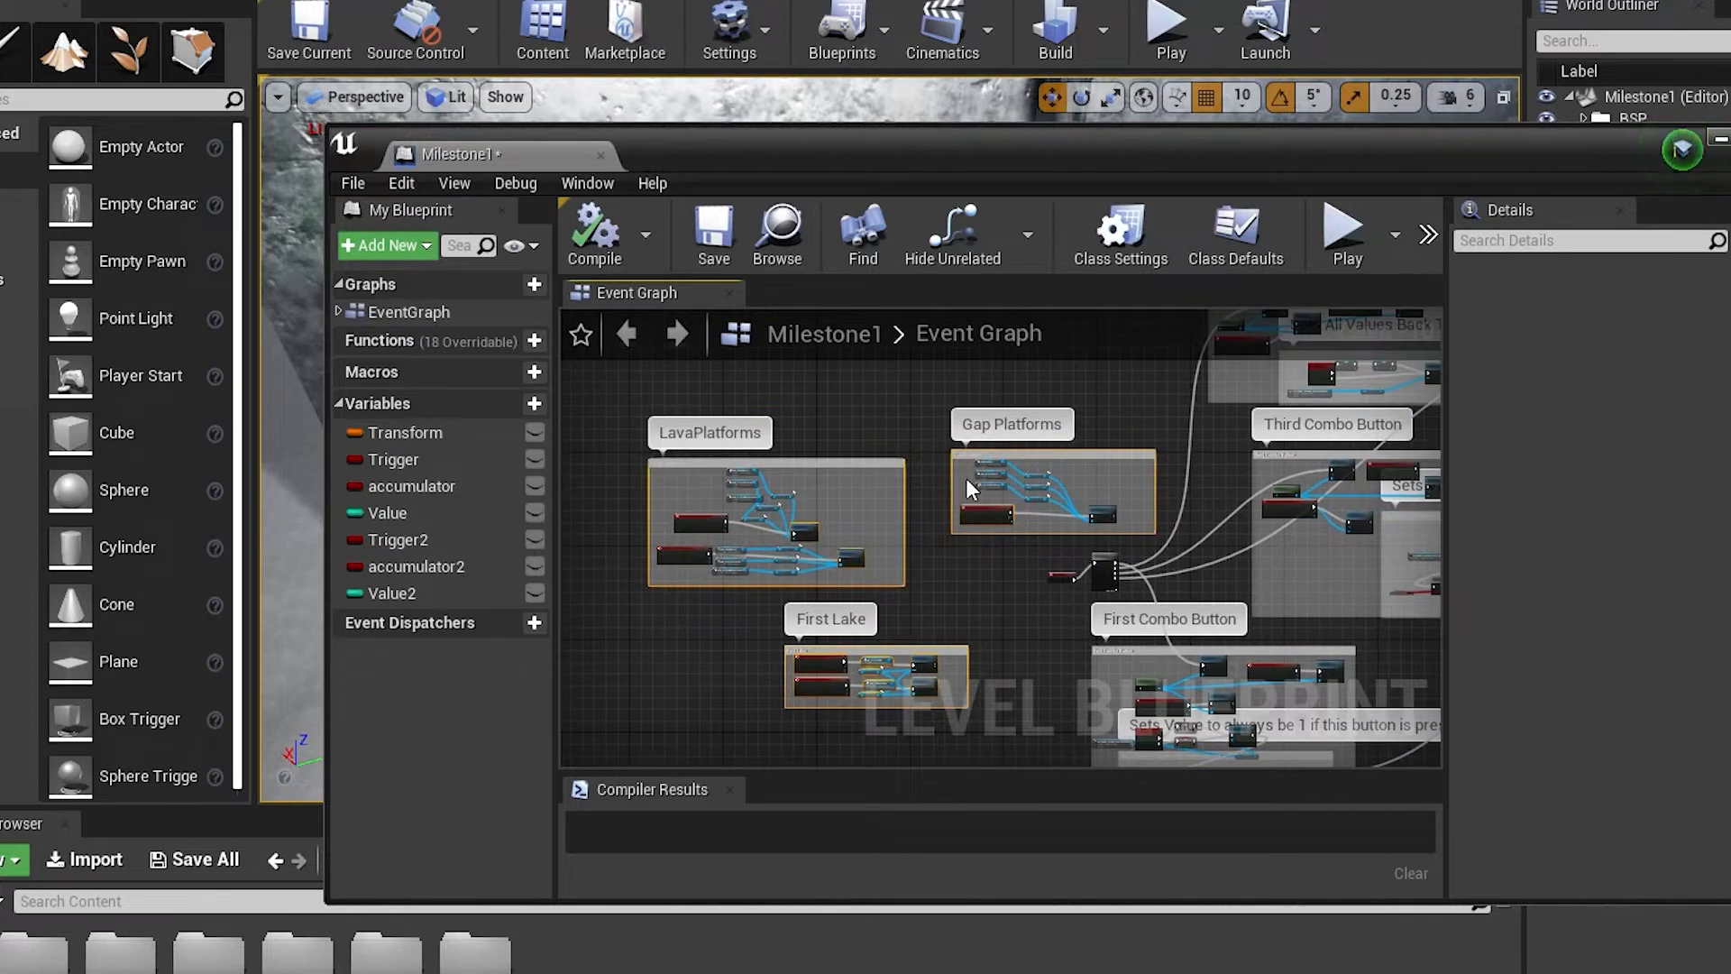
{"action": "left_click_drag", "start_coordinate": [956, 457], "coordinate": [739, 404]}
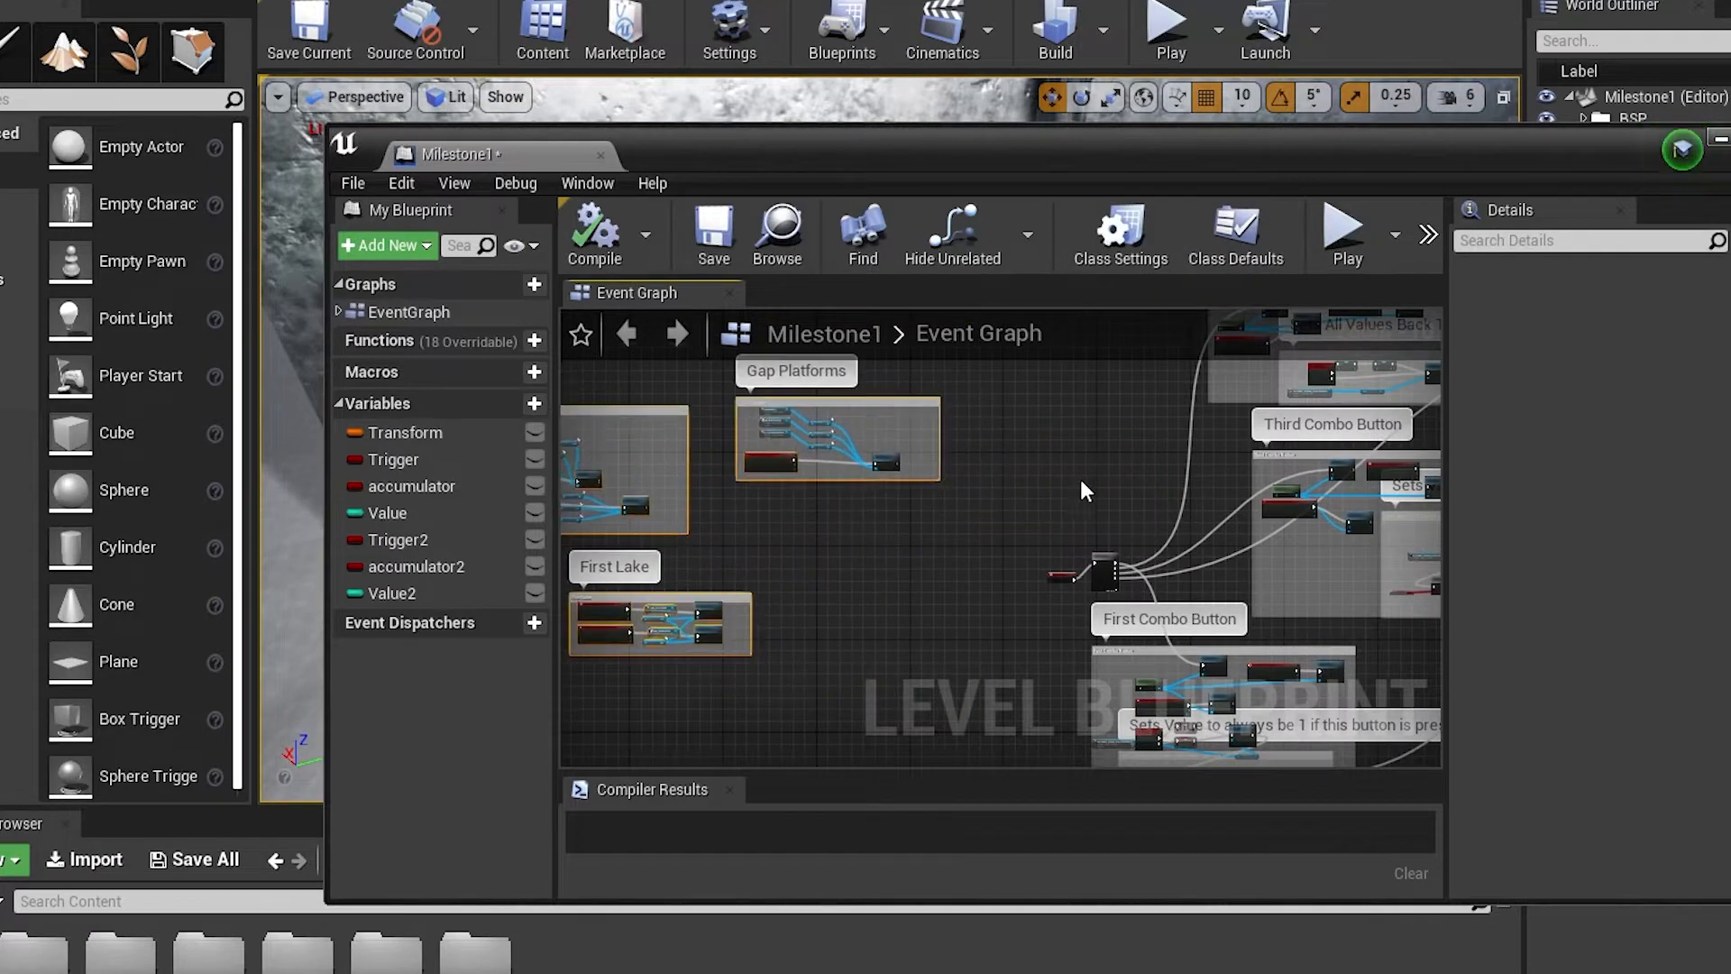
Examine the Event BeginPlay node and the Sequence node that feeds the combination button groups
{"action": "right_click_drag", "start_coordinate": [1081, 479], "coordinate": [859, 491]}
{"action": "scroll", "coordinate": [712, 579], "scroll_direction": "up", "scroll_amount": 8}
{"action": "scroll", "coordinate": [859, 491], "scroll_direction": "down", "scroll_amount": 8}
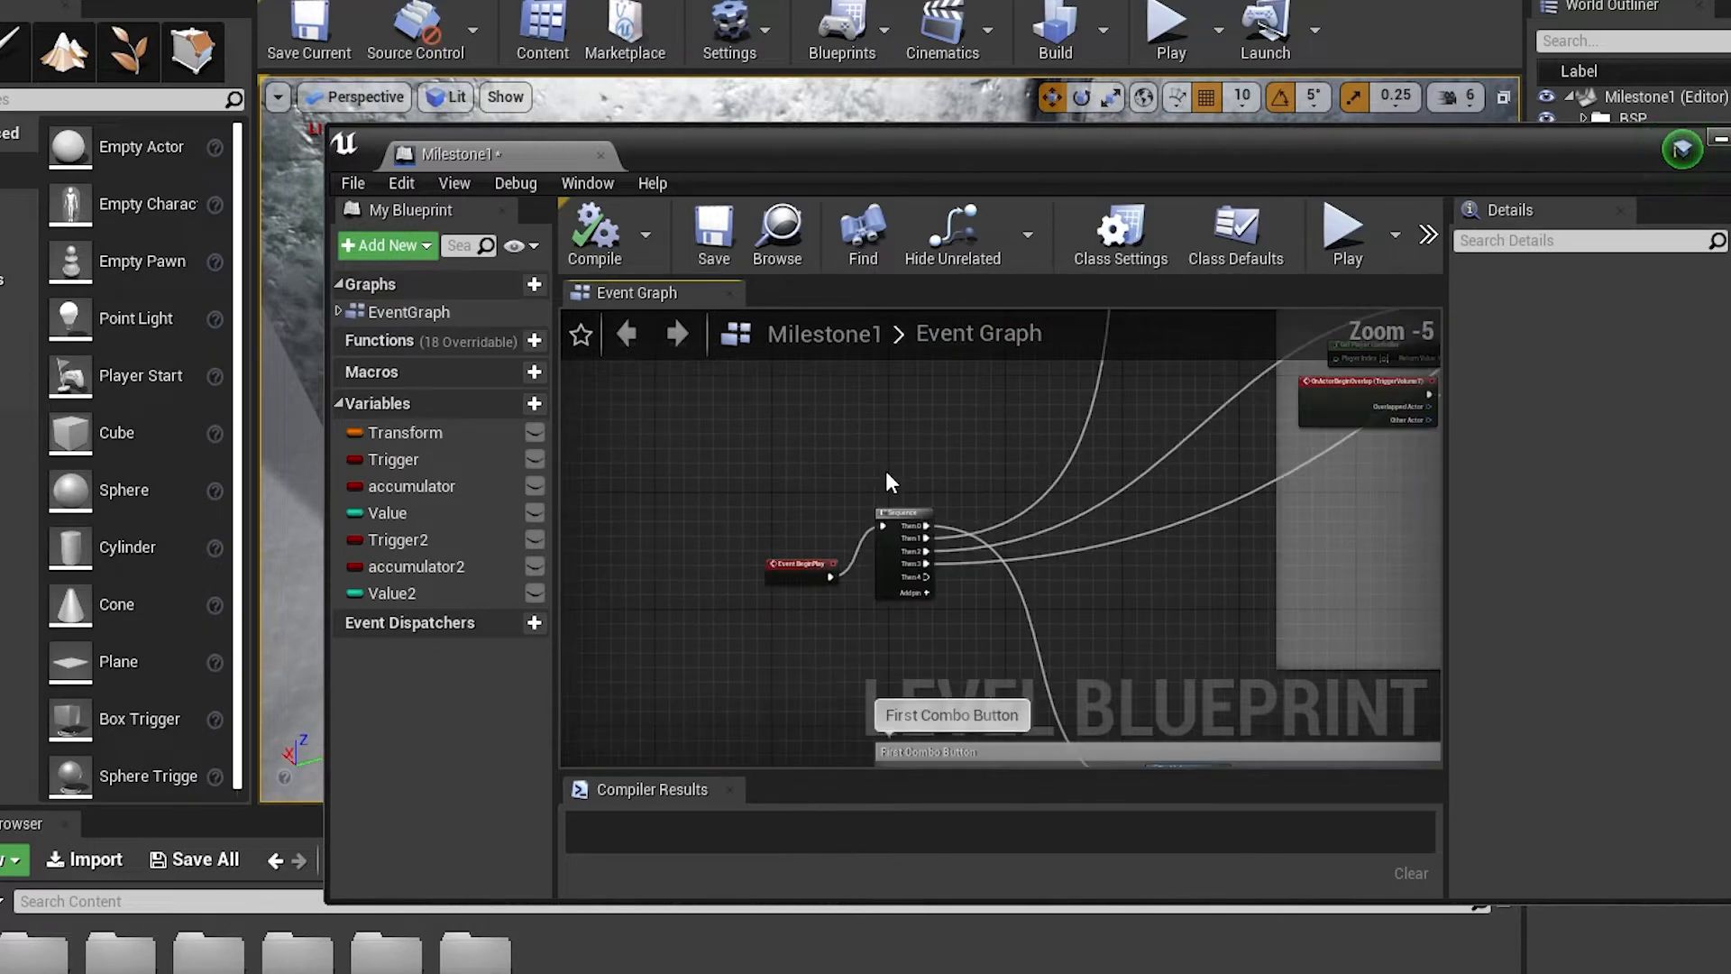
{"action": "right_click_drag", "start_coordinate": [968, 511], "coordinate": [876, 474]}
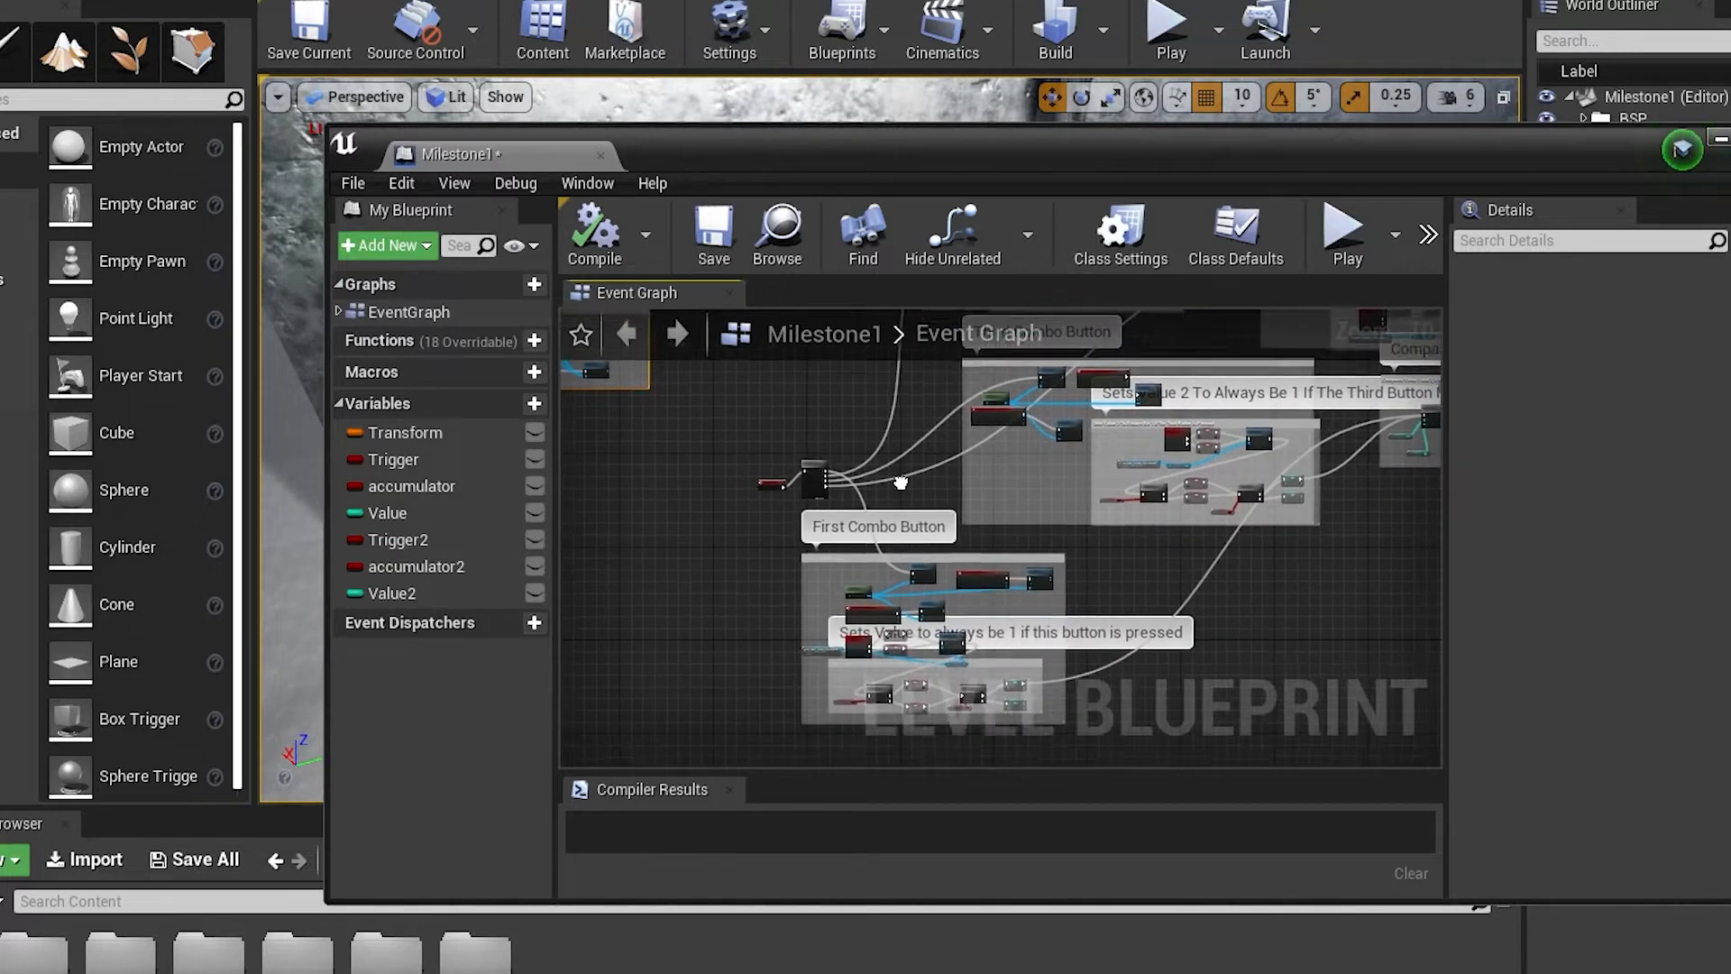
Examine the First Combo Button group's overlap events for TriggerVolume9 and its Enable Input and Disable Input nodes
{"action": "scroll", "coordinate": [969, 617], "scroll_direction": "up", "scroll_amount": 4}
{"action": "right_click_drag", "start_coordinate": [1031, 552], "coordinate": [1155, 506]}
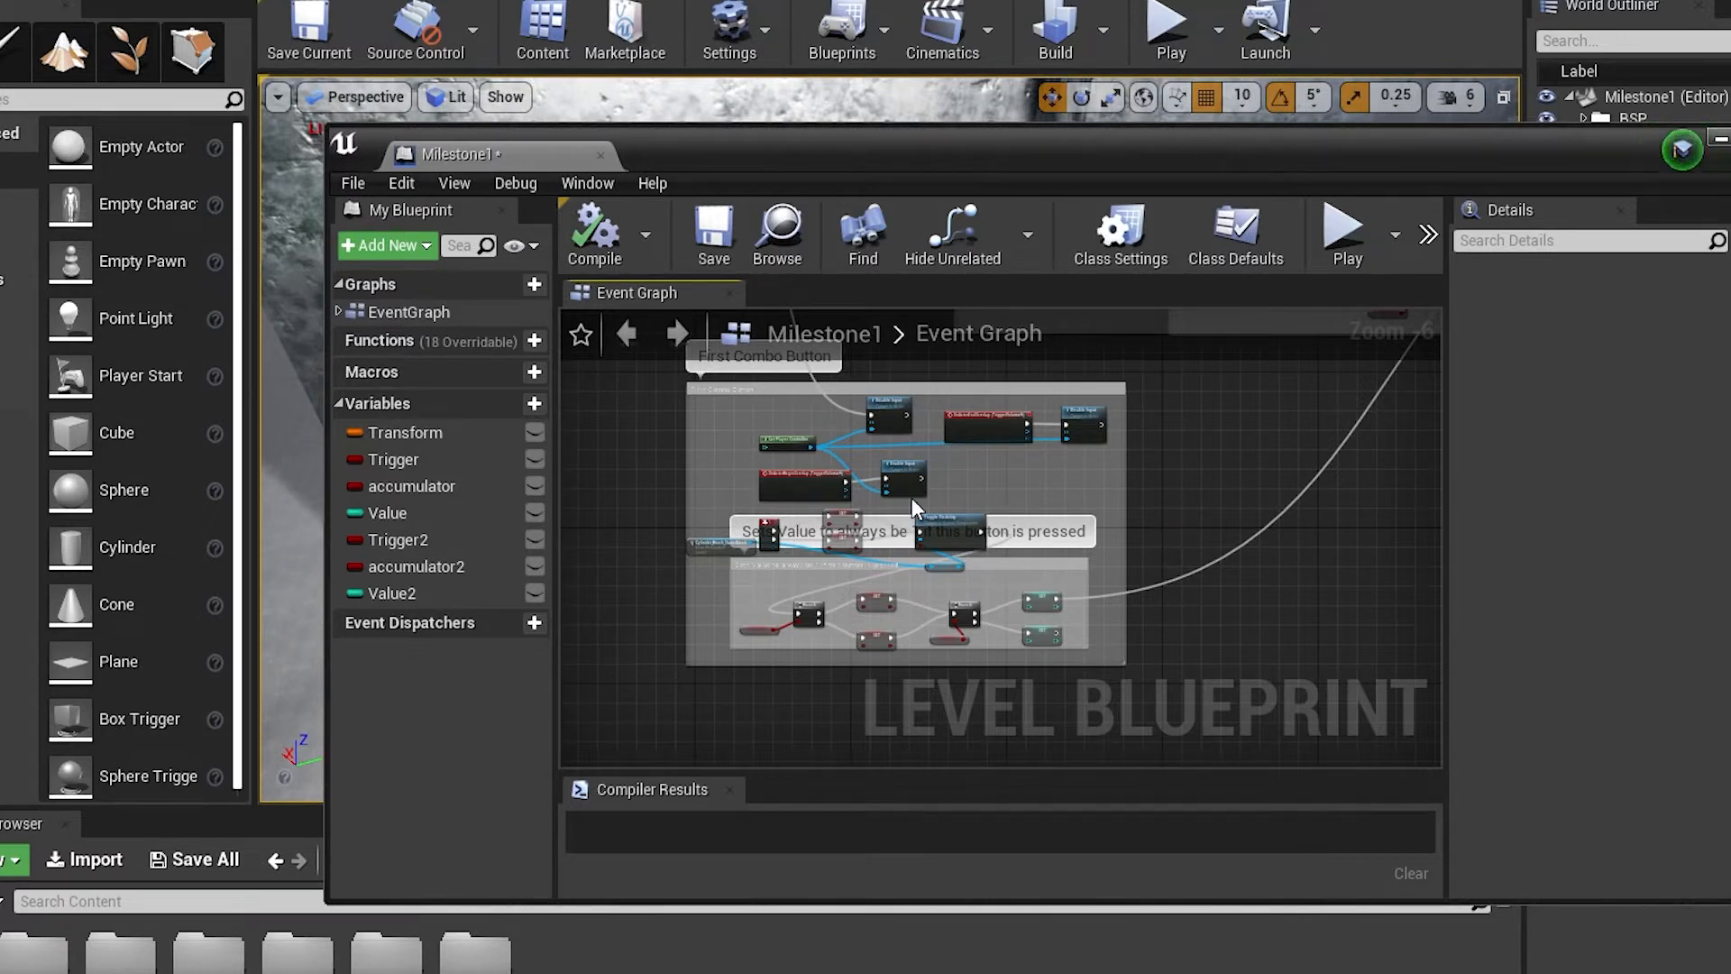
{"action": "right_click_drag", "start_coordinate": [1169, 484], "coordinate": [1187, 549]}
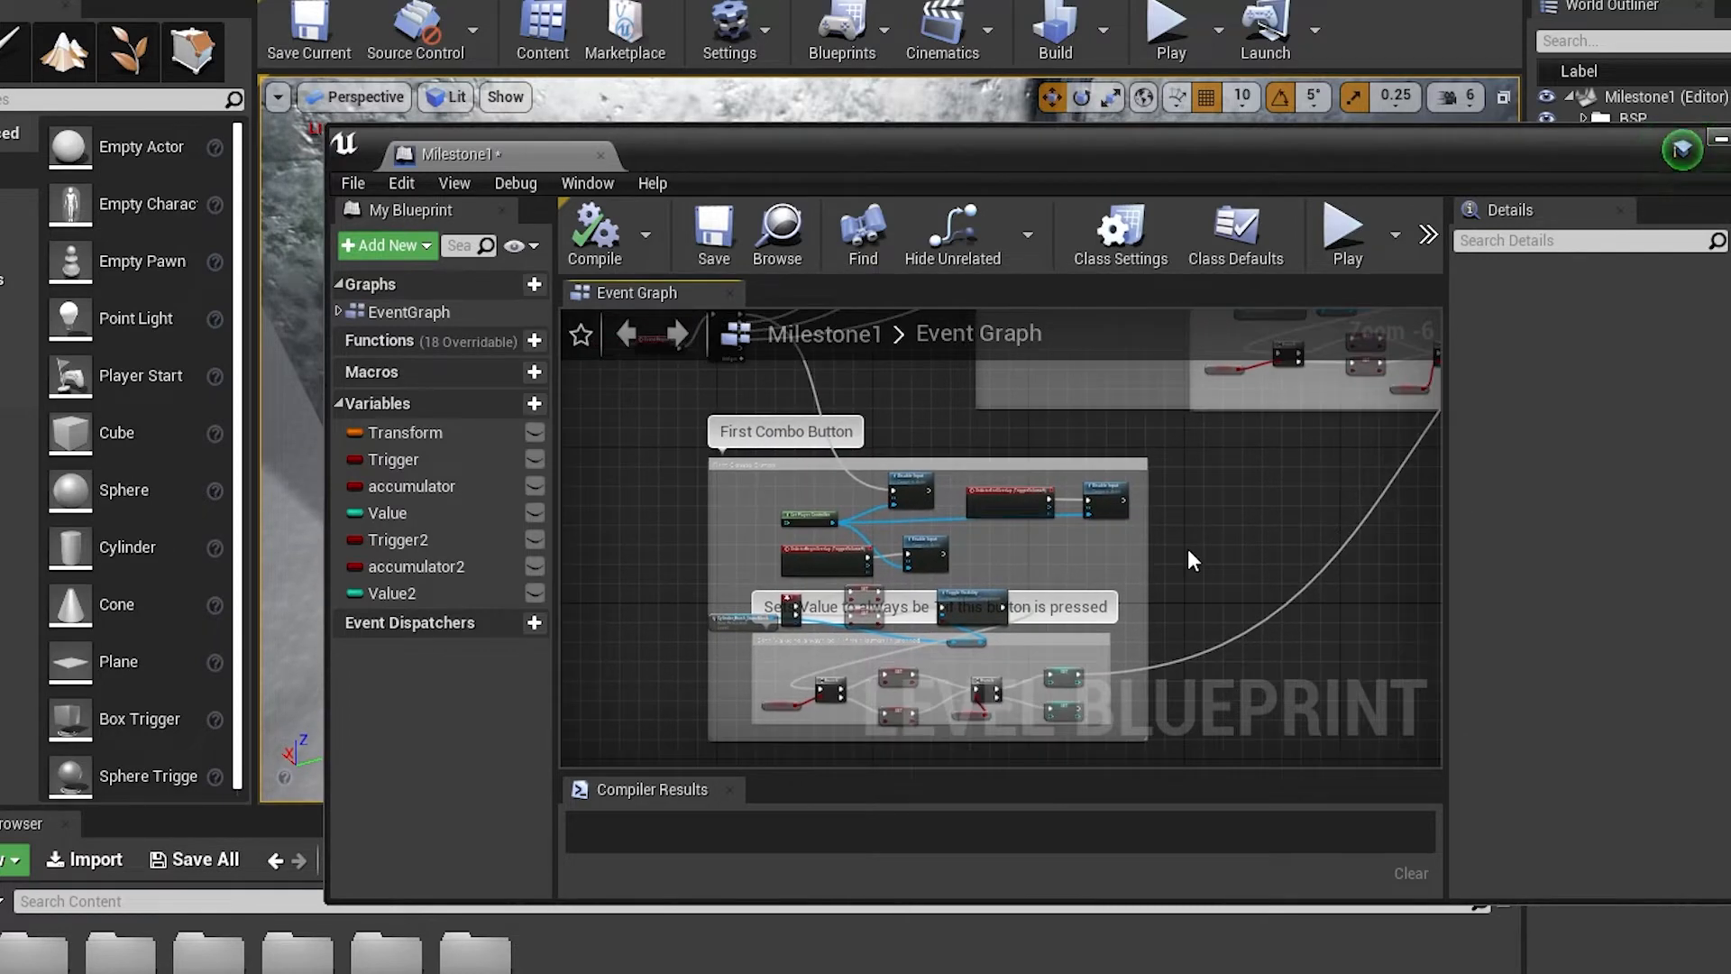
{"action": "scroll", "coordinate": [1055, 579], "scroll_direction": "up", "scroll_amount": 2}
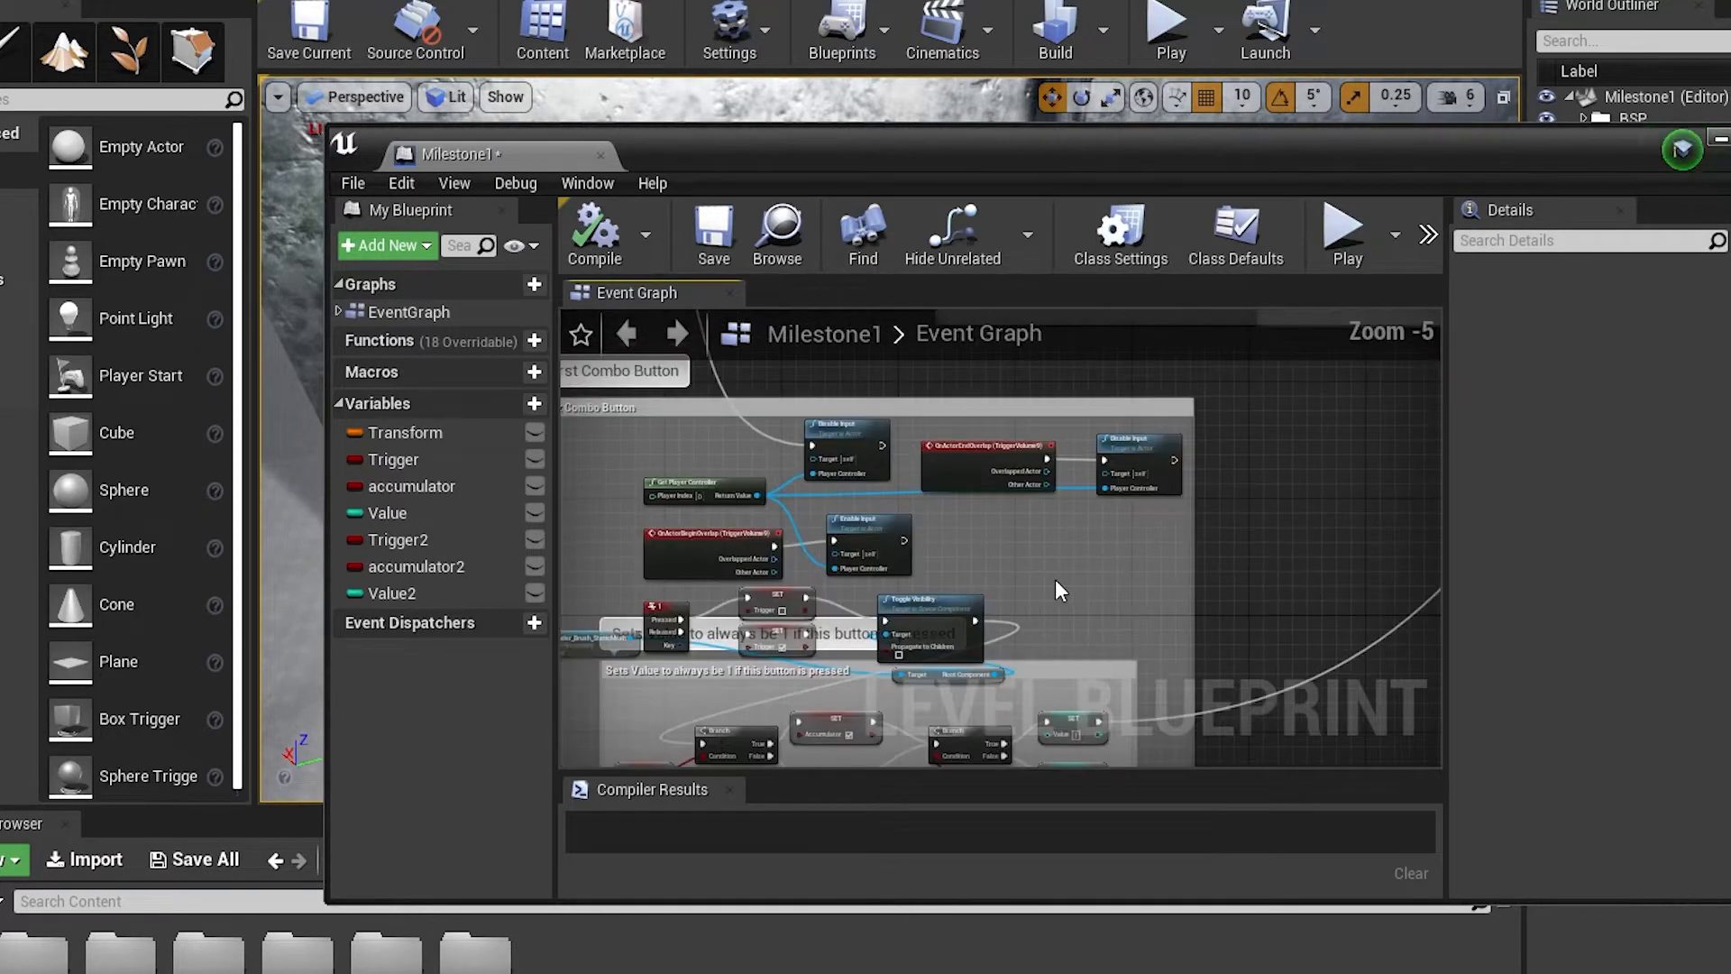
{"action": "right_click_drag", "start_coordinate": [1105, 630], "coordinate": [1281, 618]}
{"action": "scroll", "coordinate": [1093, 539], "scroll_direction": "up", "scroll_amount": 1}
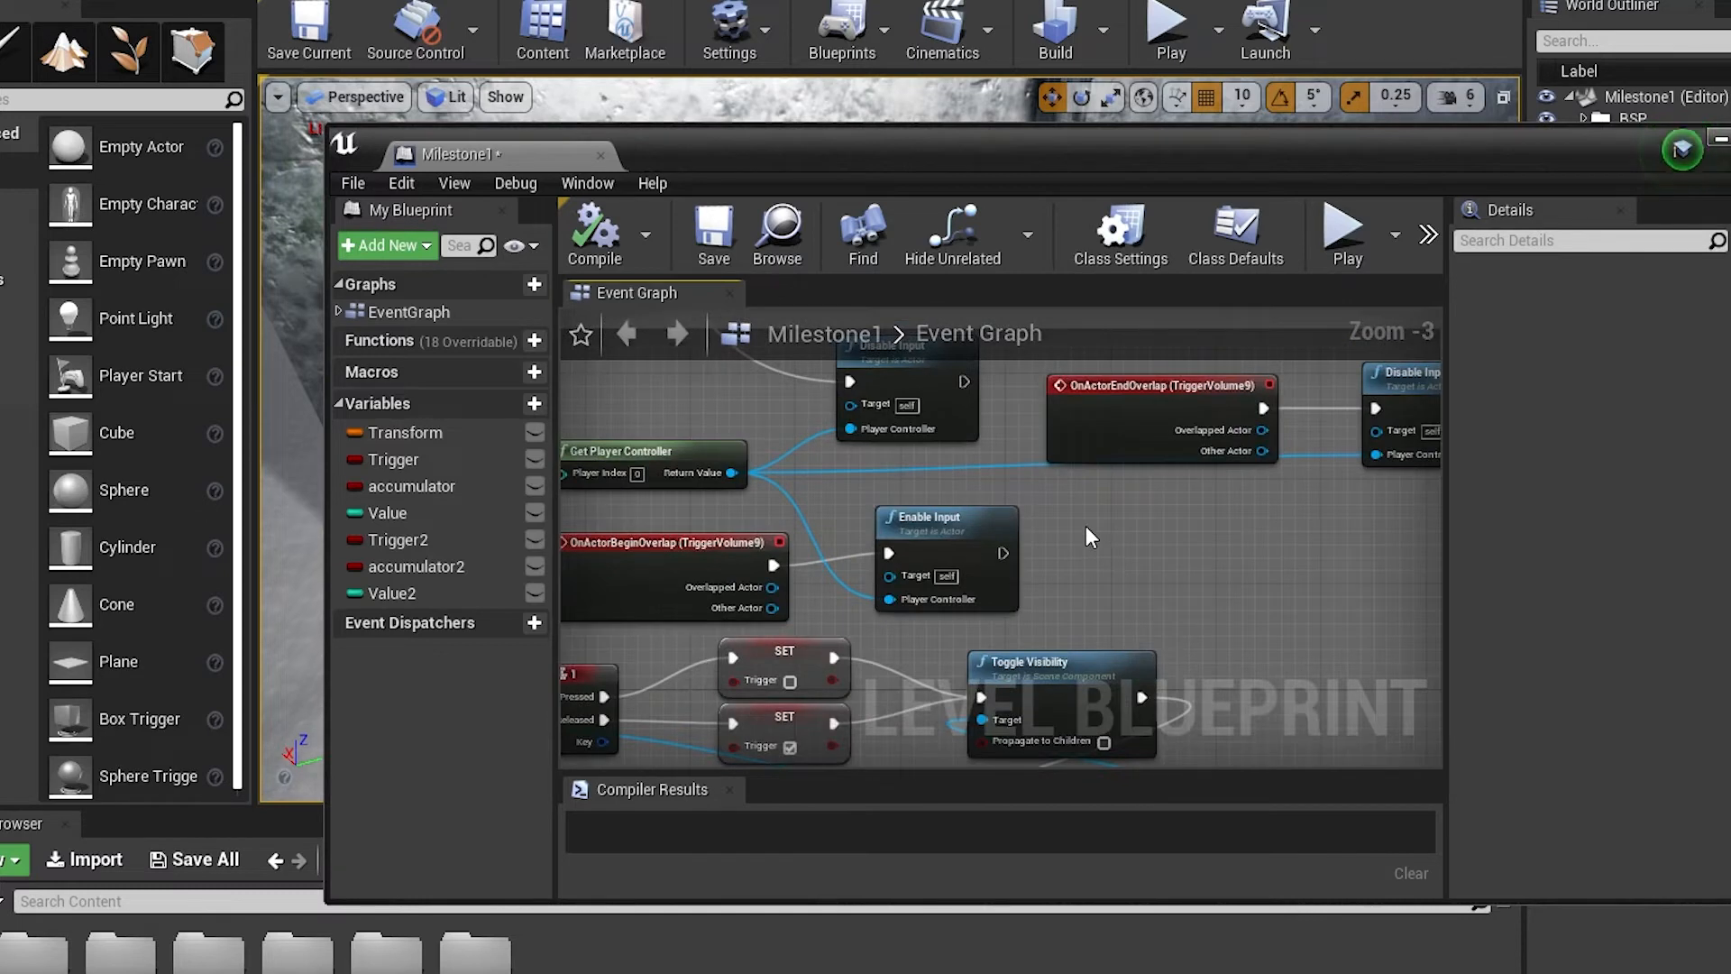
{"action": "right_click_drag", "start_coordinate": [1085, 526], "coordinate": [1138, 614]}
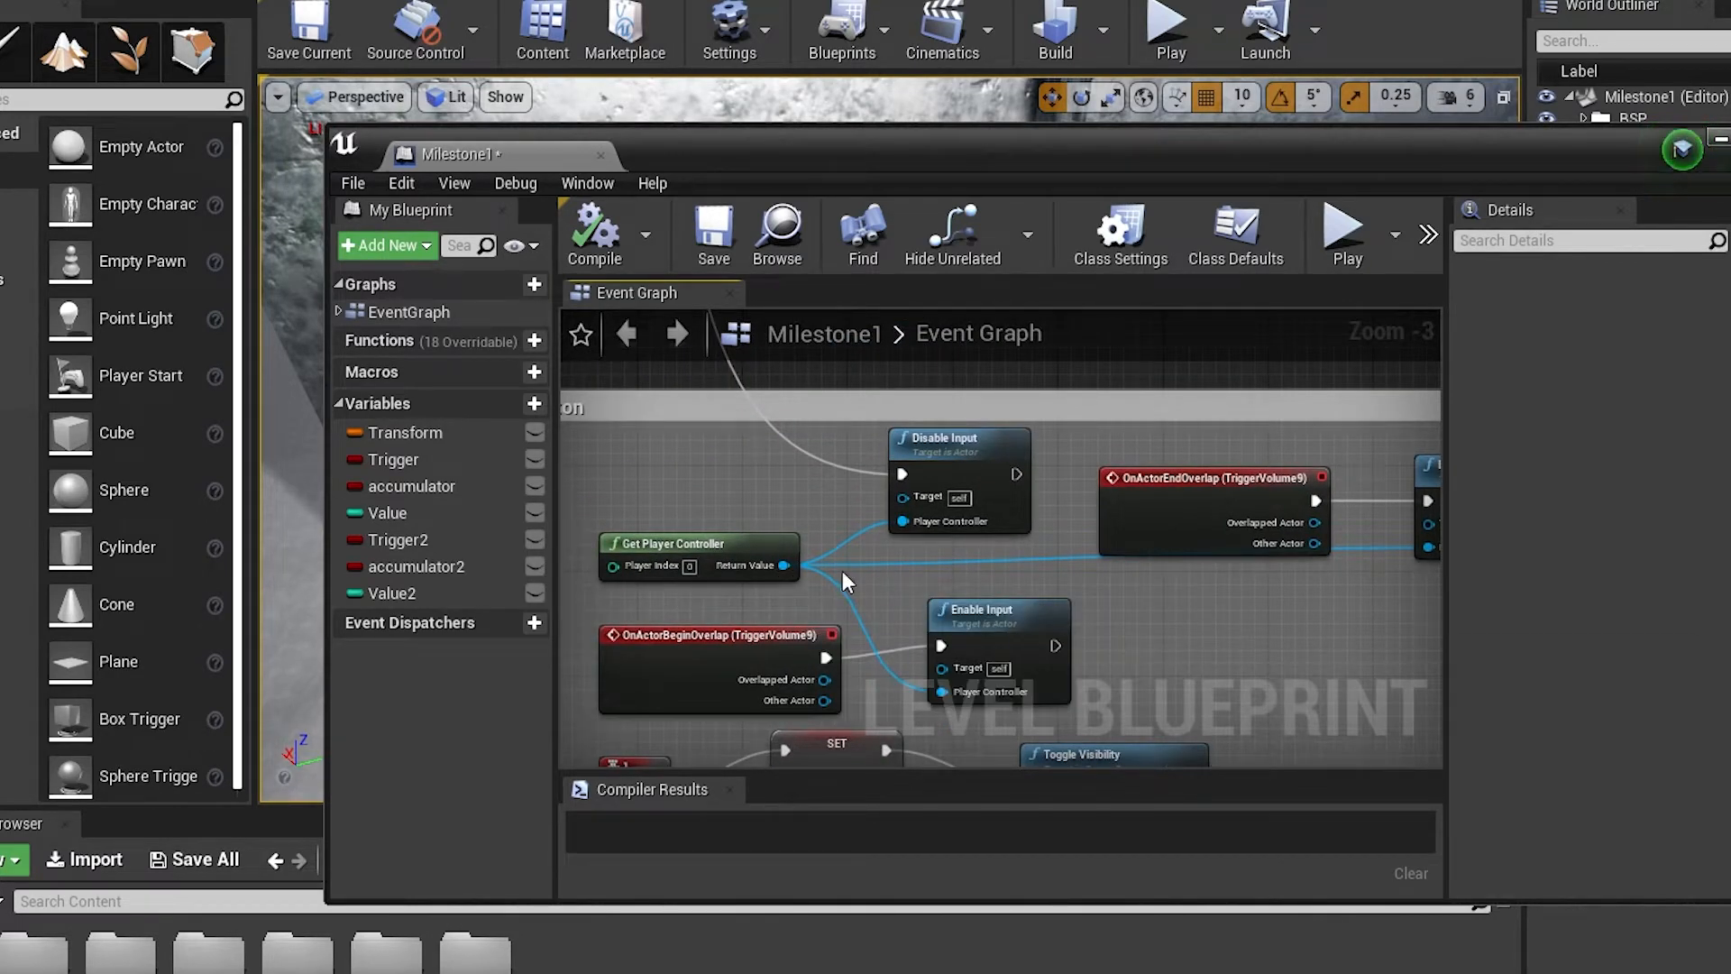
{"action": "scroll", "coordinate": [963, 599], "scroll_direction": "down", "scroll_amount": 1}
{"action": "right_click_drag", "start_coordinate": [1095, 670], "coordinate": [1063, 626]}
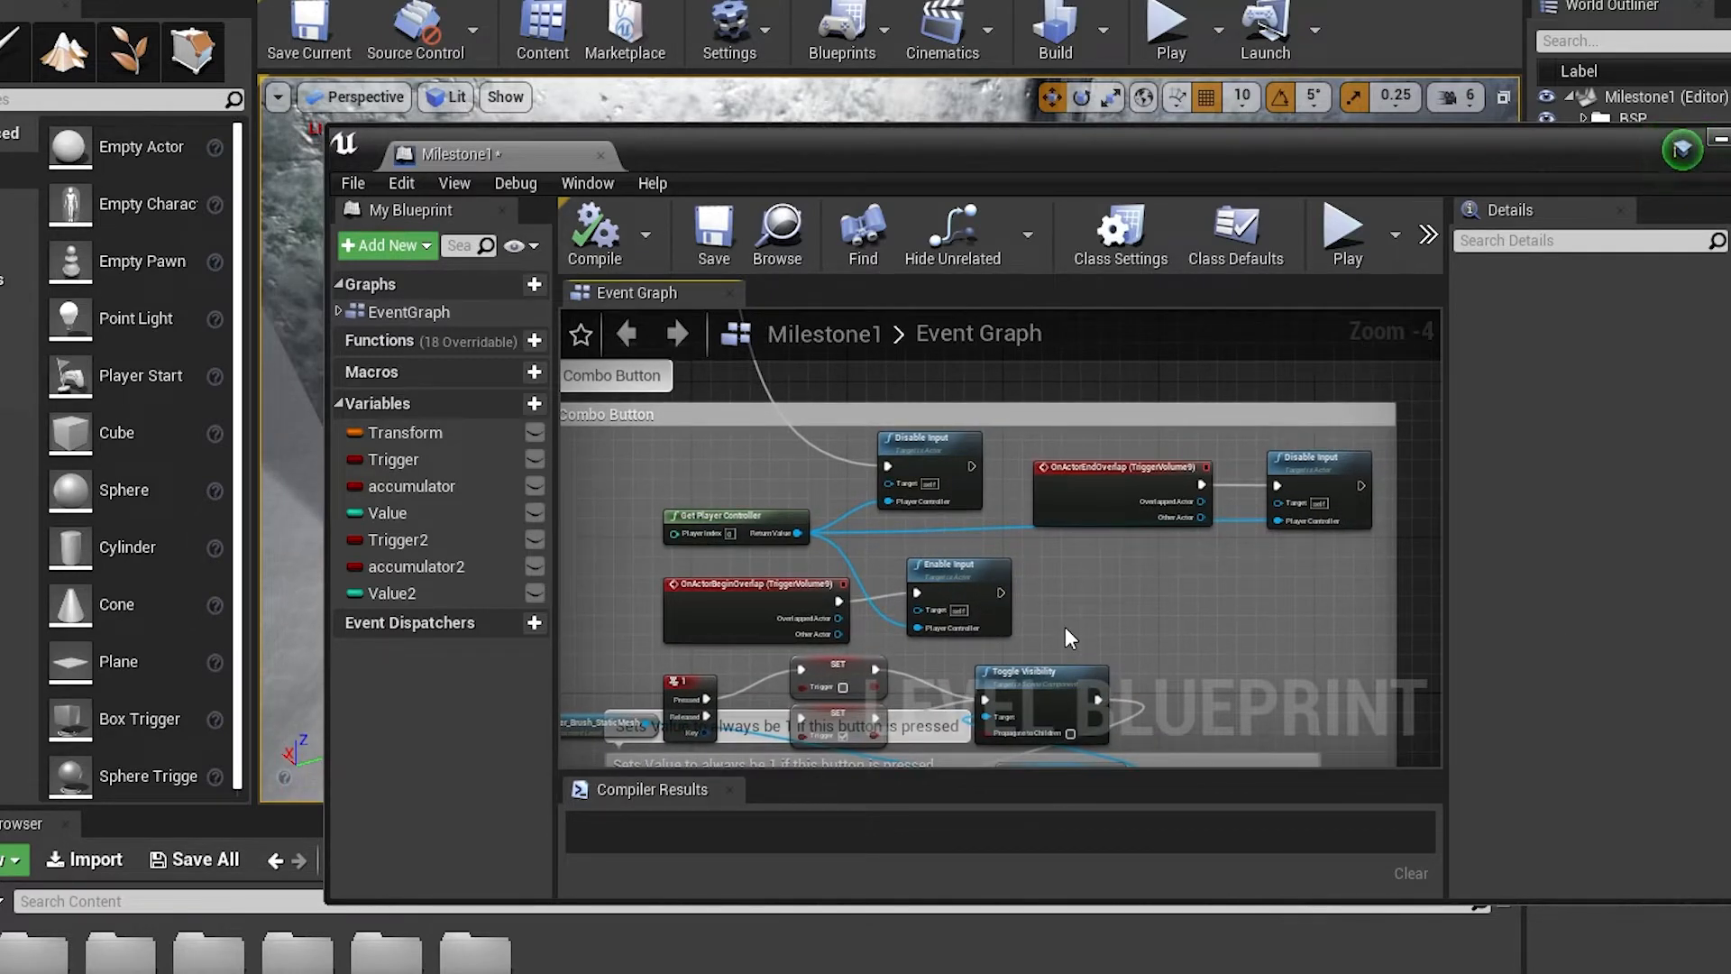
Trace the First Combo Button's key 1 logic through the Trigger and Accumulator branches to the Set Value nodes
{"action": "right_click_drag", "start_coordinate": [1085, 601], "coordinate": [1085, 409]}
{"action": "scroll", "coordinate": [1067, 472], "scroll_direction": "down", "scroll_amount": 1}
{"action": "scroll", "coordinate": [710, 513], "scroll_direction": "up", "scroll_amount": 1}
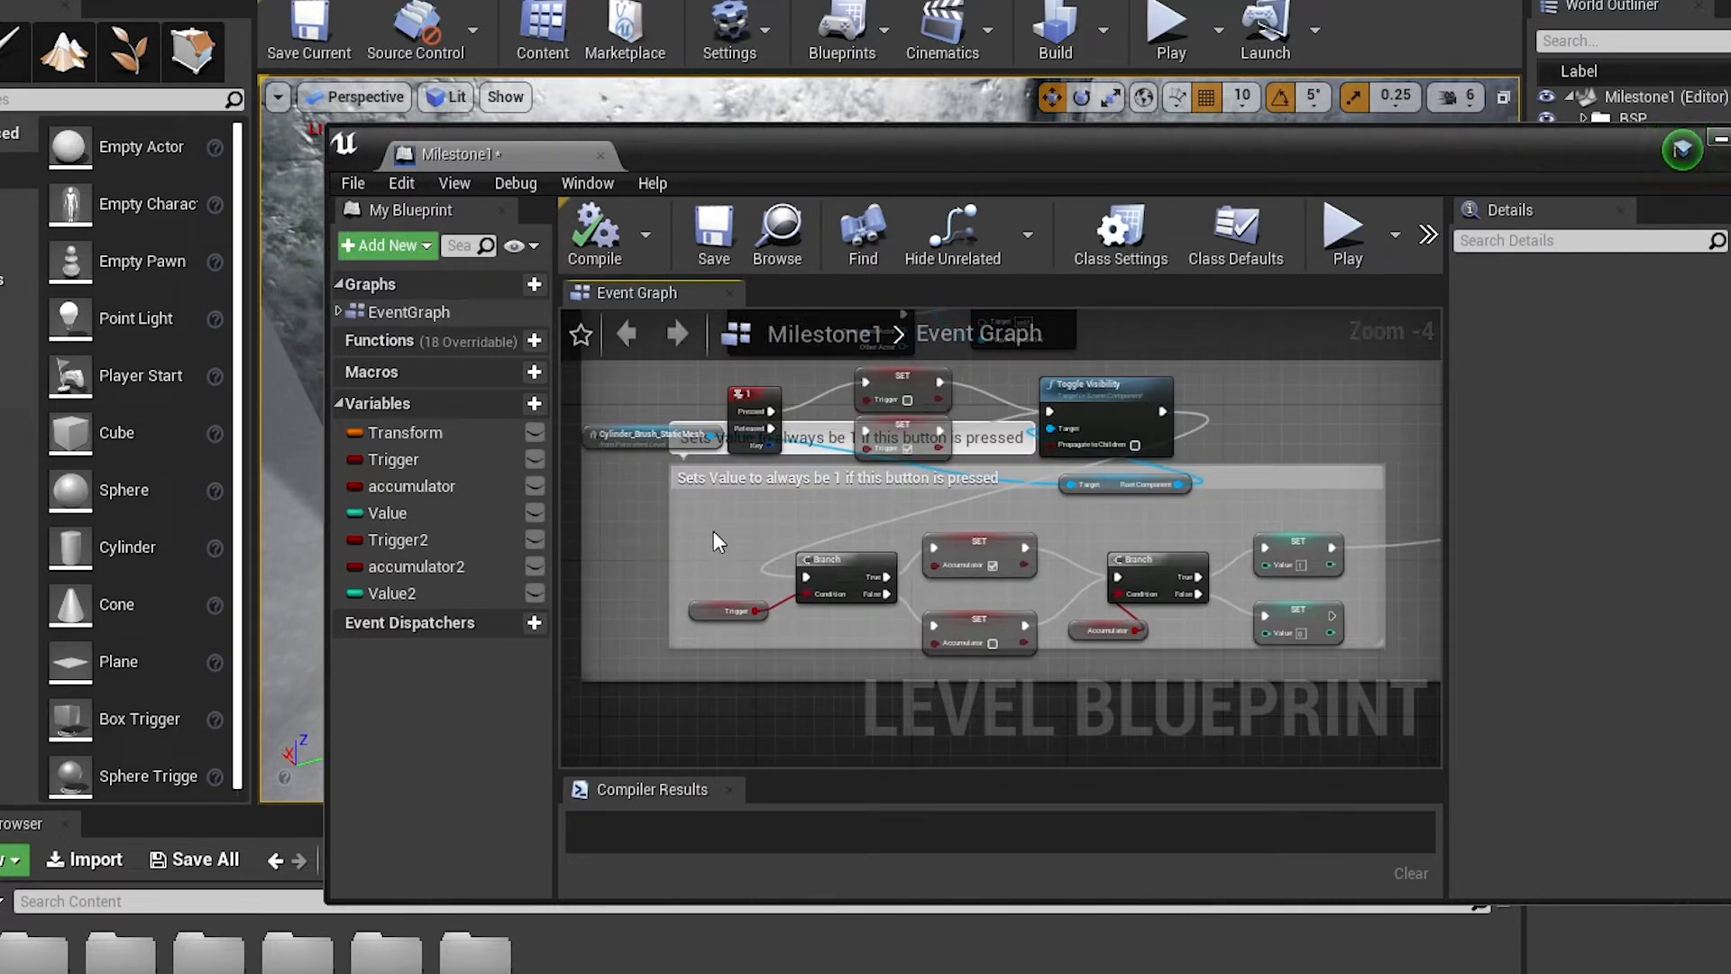
{"action": "right_click_drag", "start_coordinate": [752, 449], "coordinate": [772, 630]}
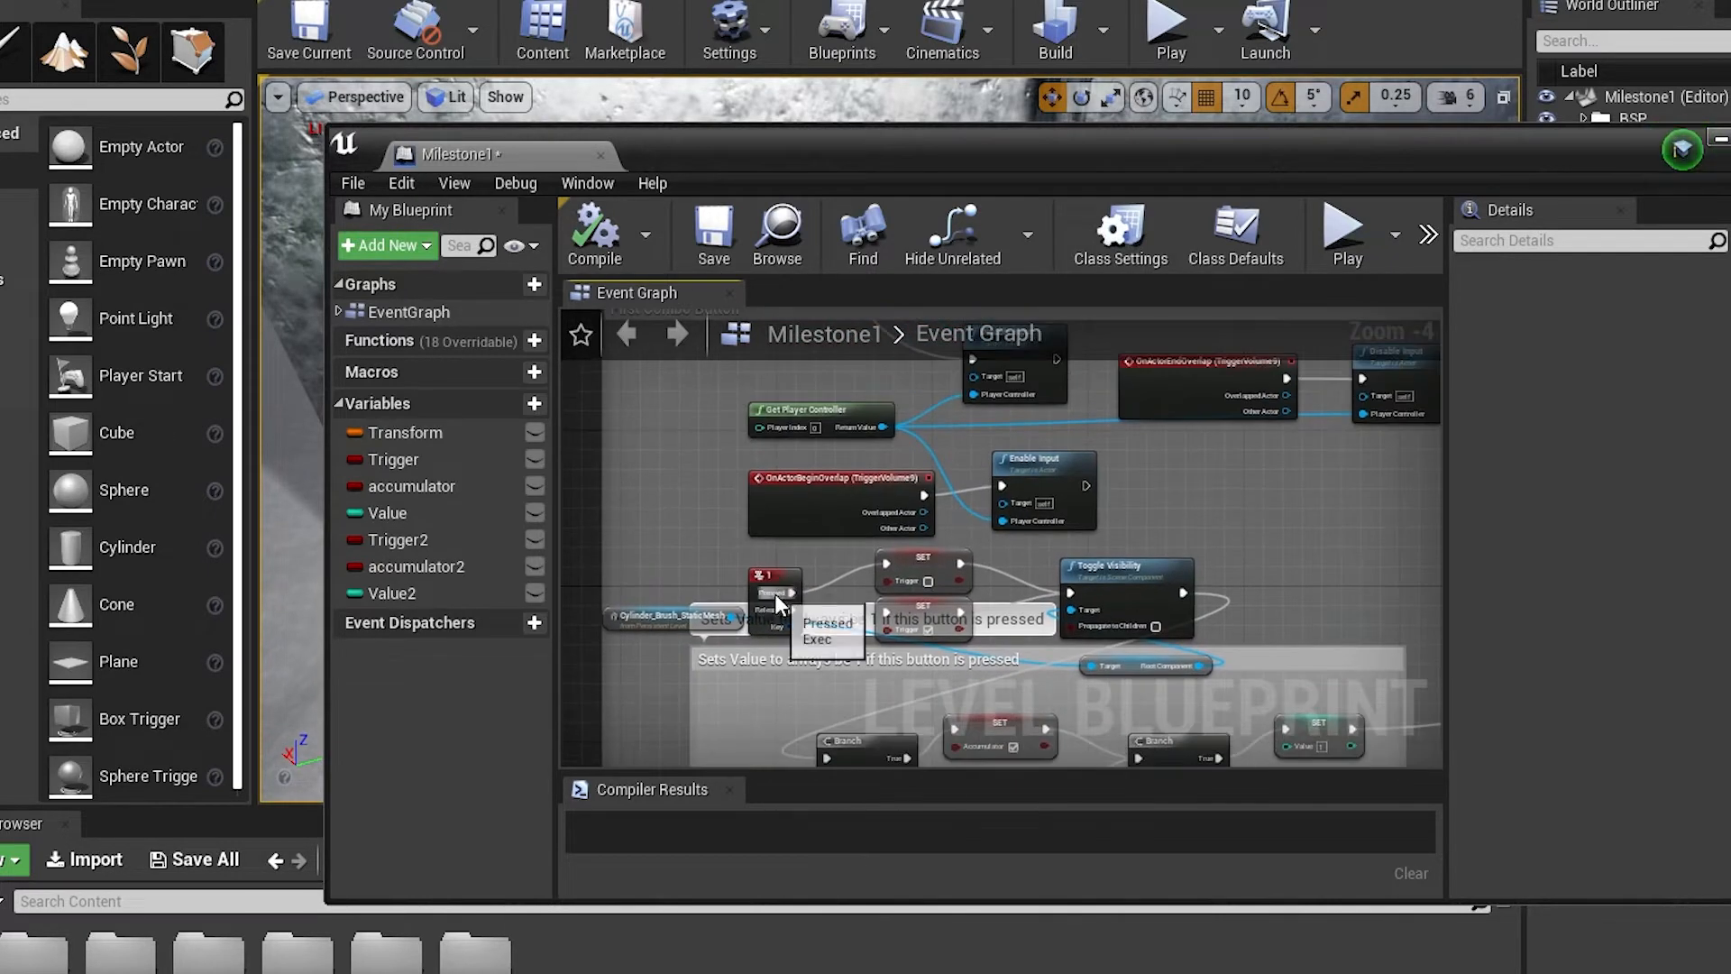
{"action": "right_click_drag", "start_coordinate": [890, 712], "coordinate": [805, 429]}
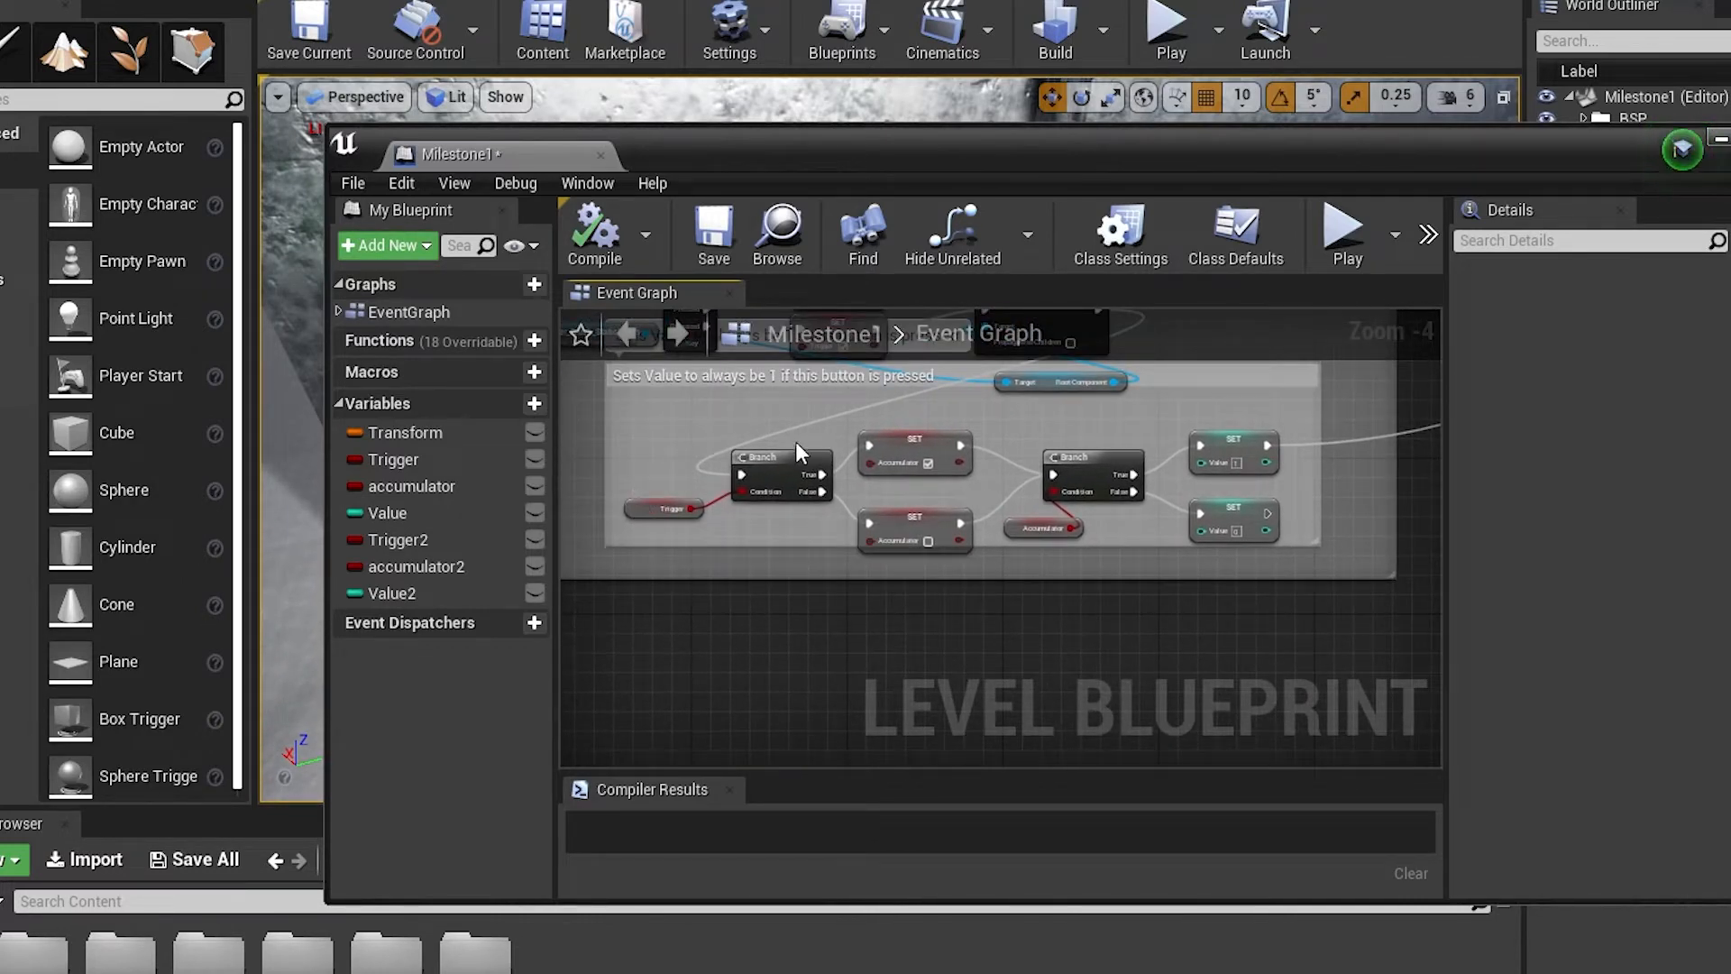
{"action": "scroll", "coordinate": [1022, 505], "scroll_direction": "up", "scroll_amount": 4}
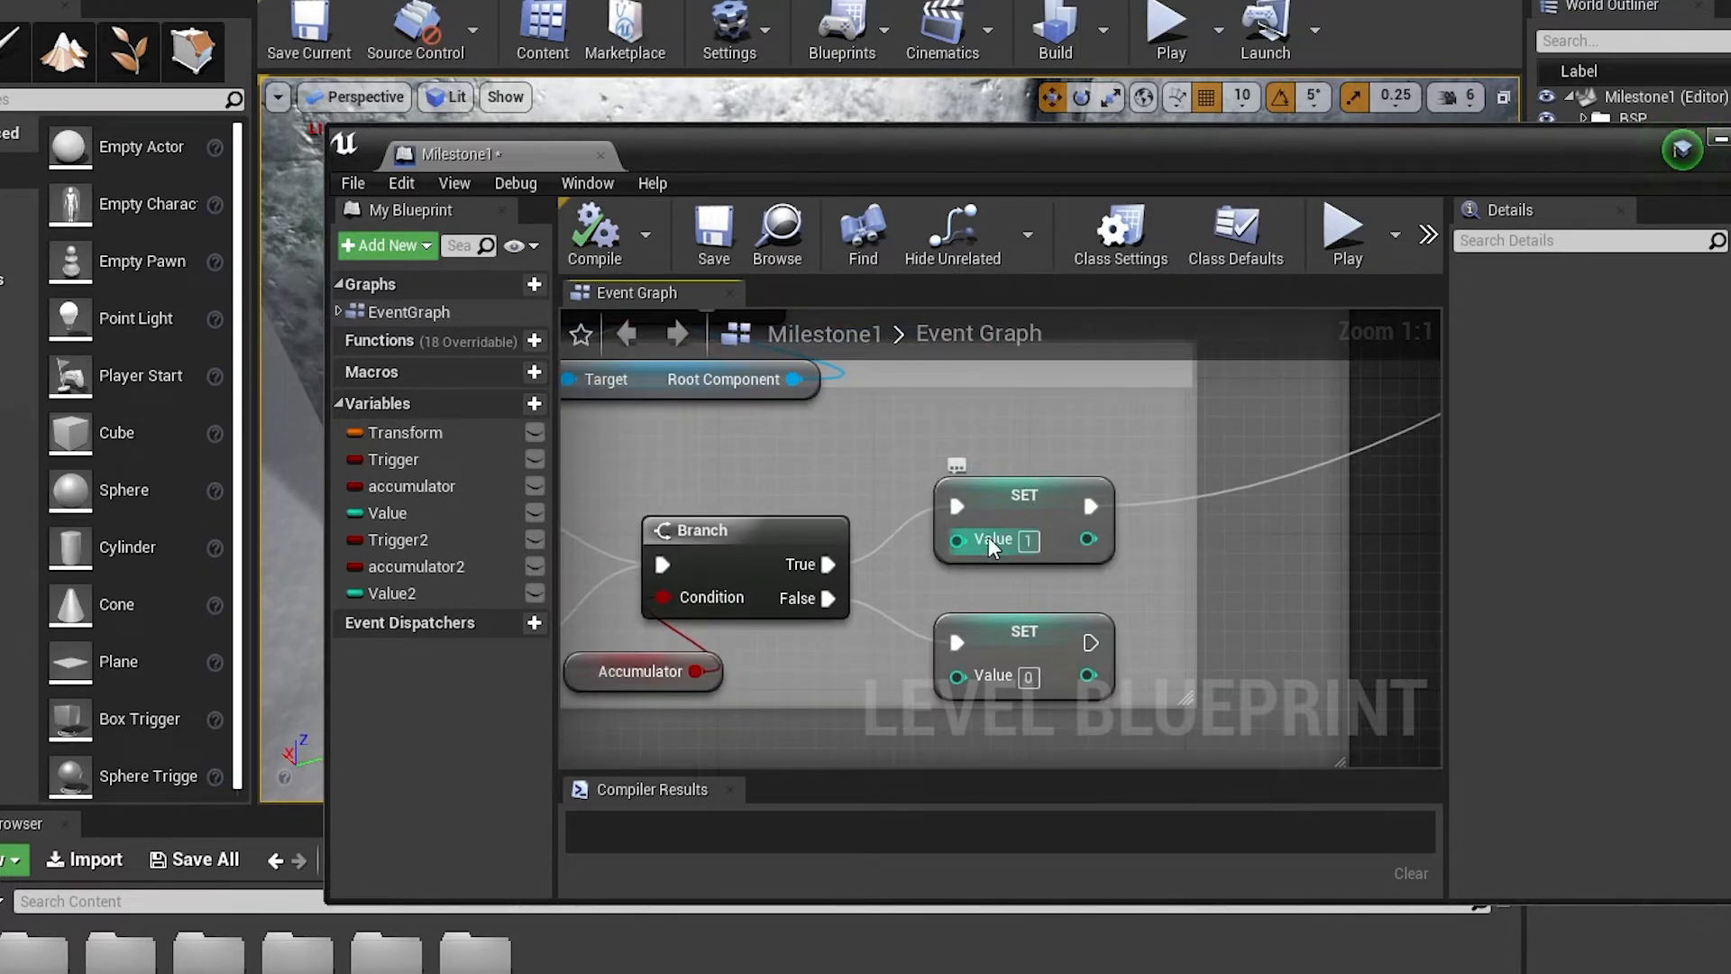
{"action": "scroll", "coordinate": [972, 544], "scroll_direction": "down", "scroll_amount": 7}
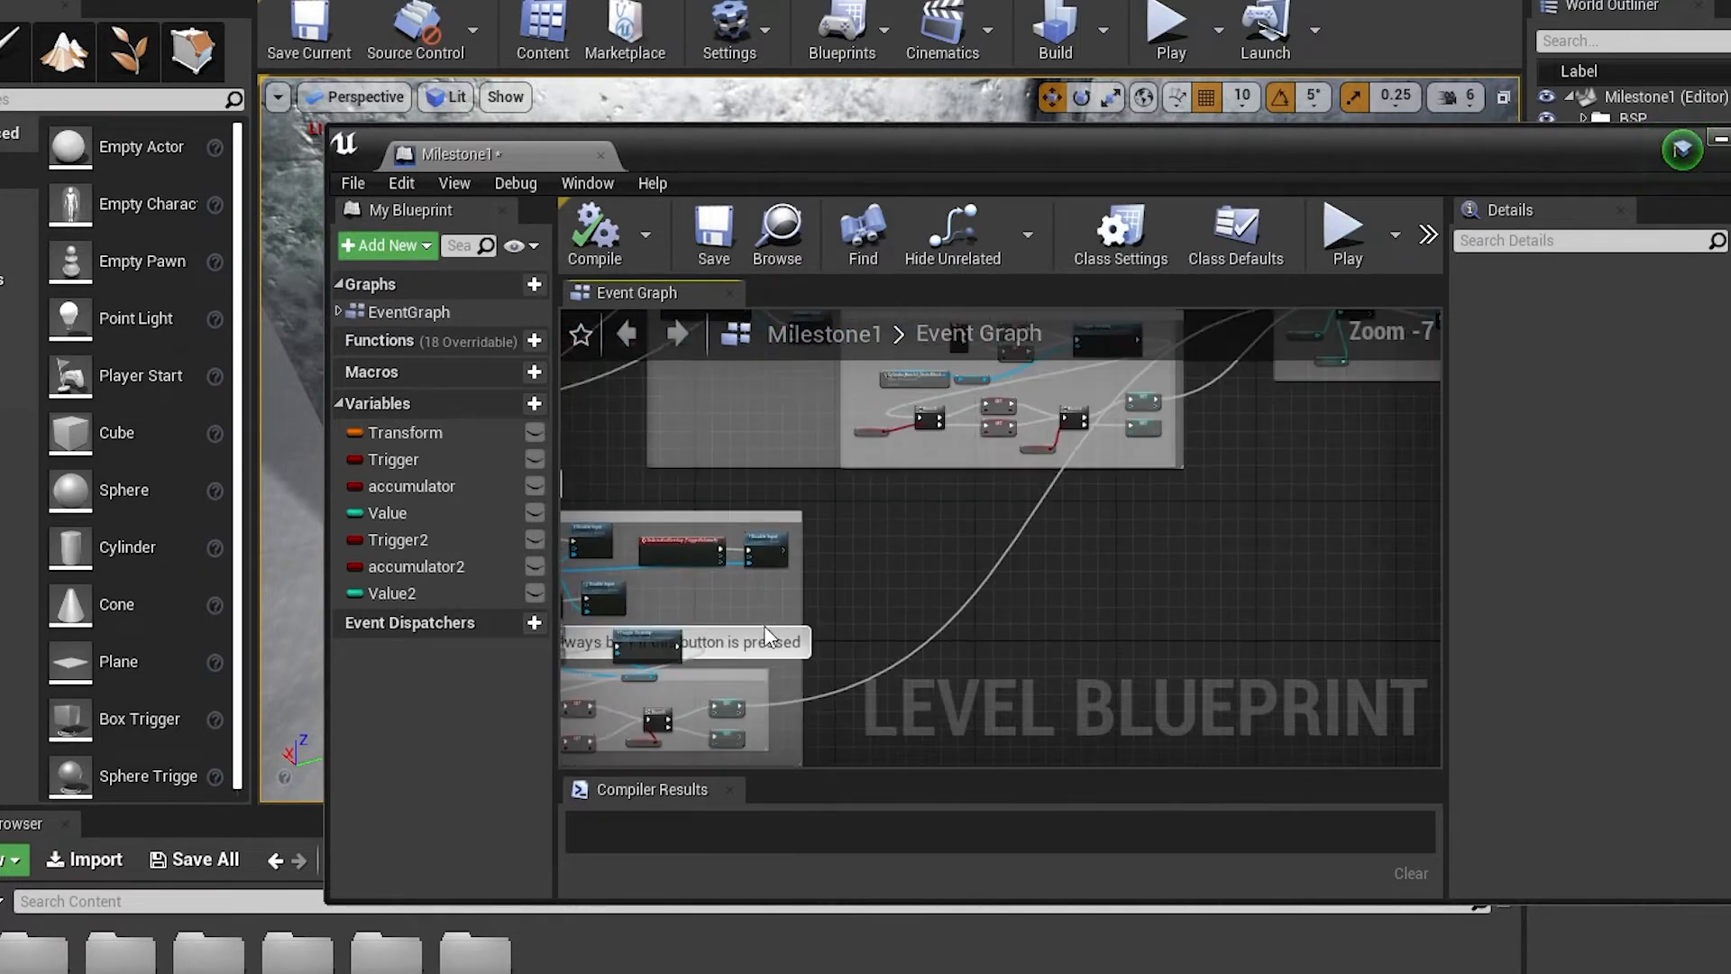
Follow the wires to the group comparing Value 1 and 2 and examine its Compare Int door-opening logic
{"action": "right_click_drag", "start_coordinate": [861, 565], "coordinate": [669, 704]}
{"action": "right_click_drag", "start_coordinate": [1023, 553], "coordinate": [894, 483]}
{"action": "scroll", "coordinate": [889, 651], "scroll_direction": "up", "scroll_amount": 7}
{"action": "scroll", "coordinate": [992, 613], "scroll_direction": "down", "scroll_amount": 6}
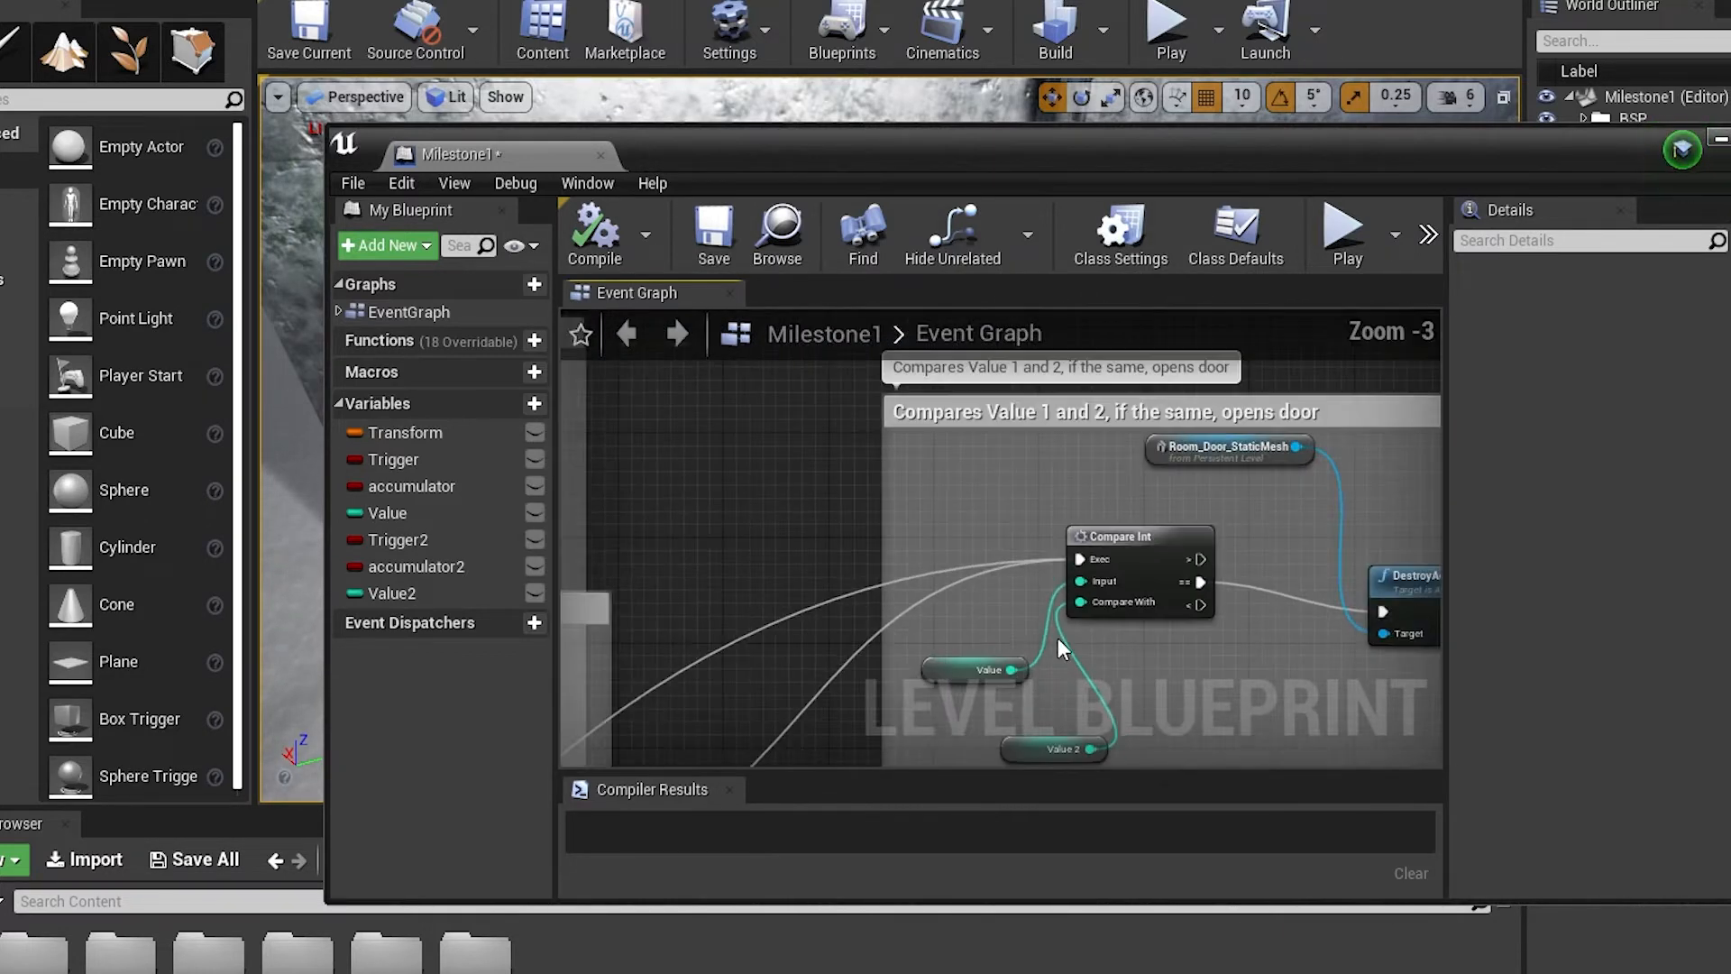
Inspect the Third Combo Button group's Trigger 2 and Accumulator 2 branches leading to the Set Value 2 nodes
{"action": "right_click_drag", "start_coordinate": [943, 588], "coordinate": [1223, 504]}
{"action": "scroll", "coordinate": [995, 690], "scroll_direction": "up", "scroll_amount": 4}
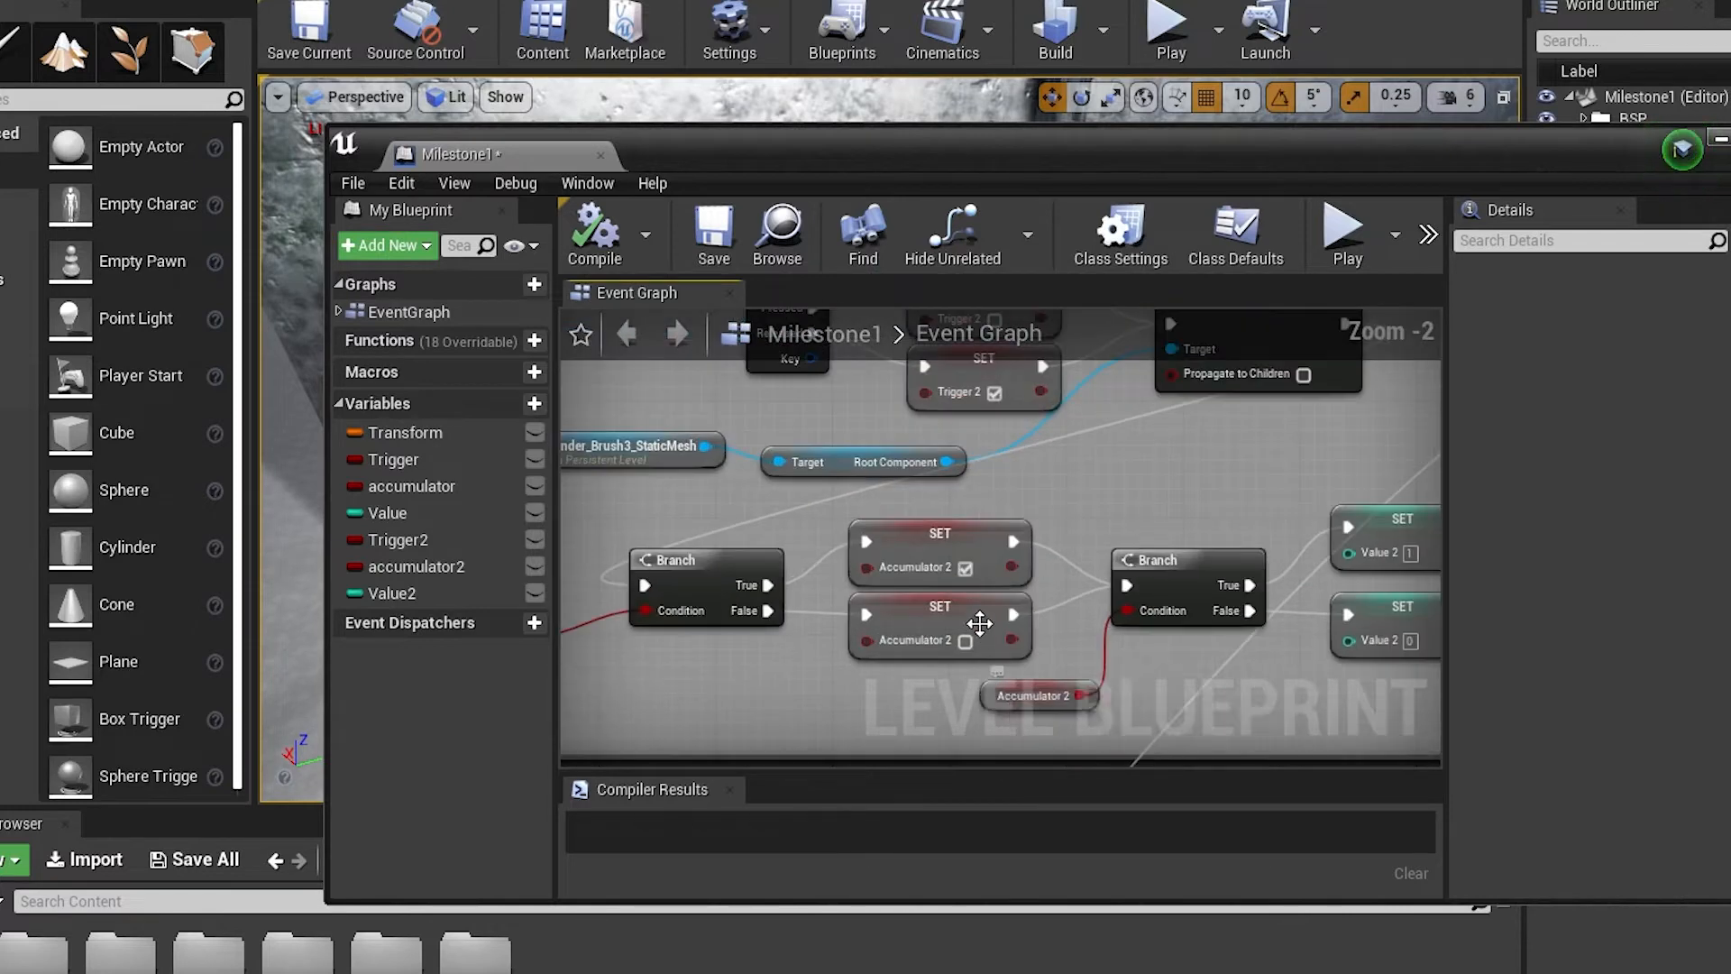
{"action": "scroll", "coordinate": [973, 618], "scroll_direction": "down", "scroll_amount": 2}
{"action": "scroll", "coordinate": [1210, 652], "scroll_direction": "down", "scroll_amount": 3}
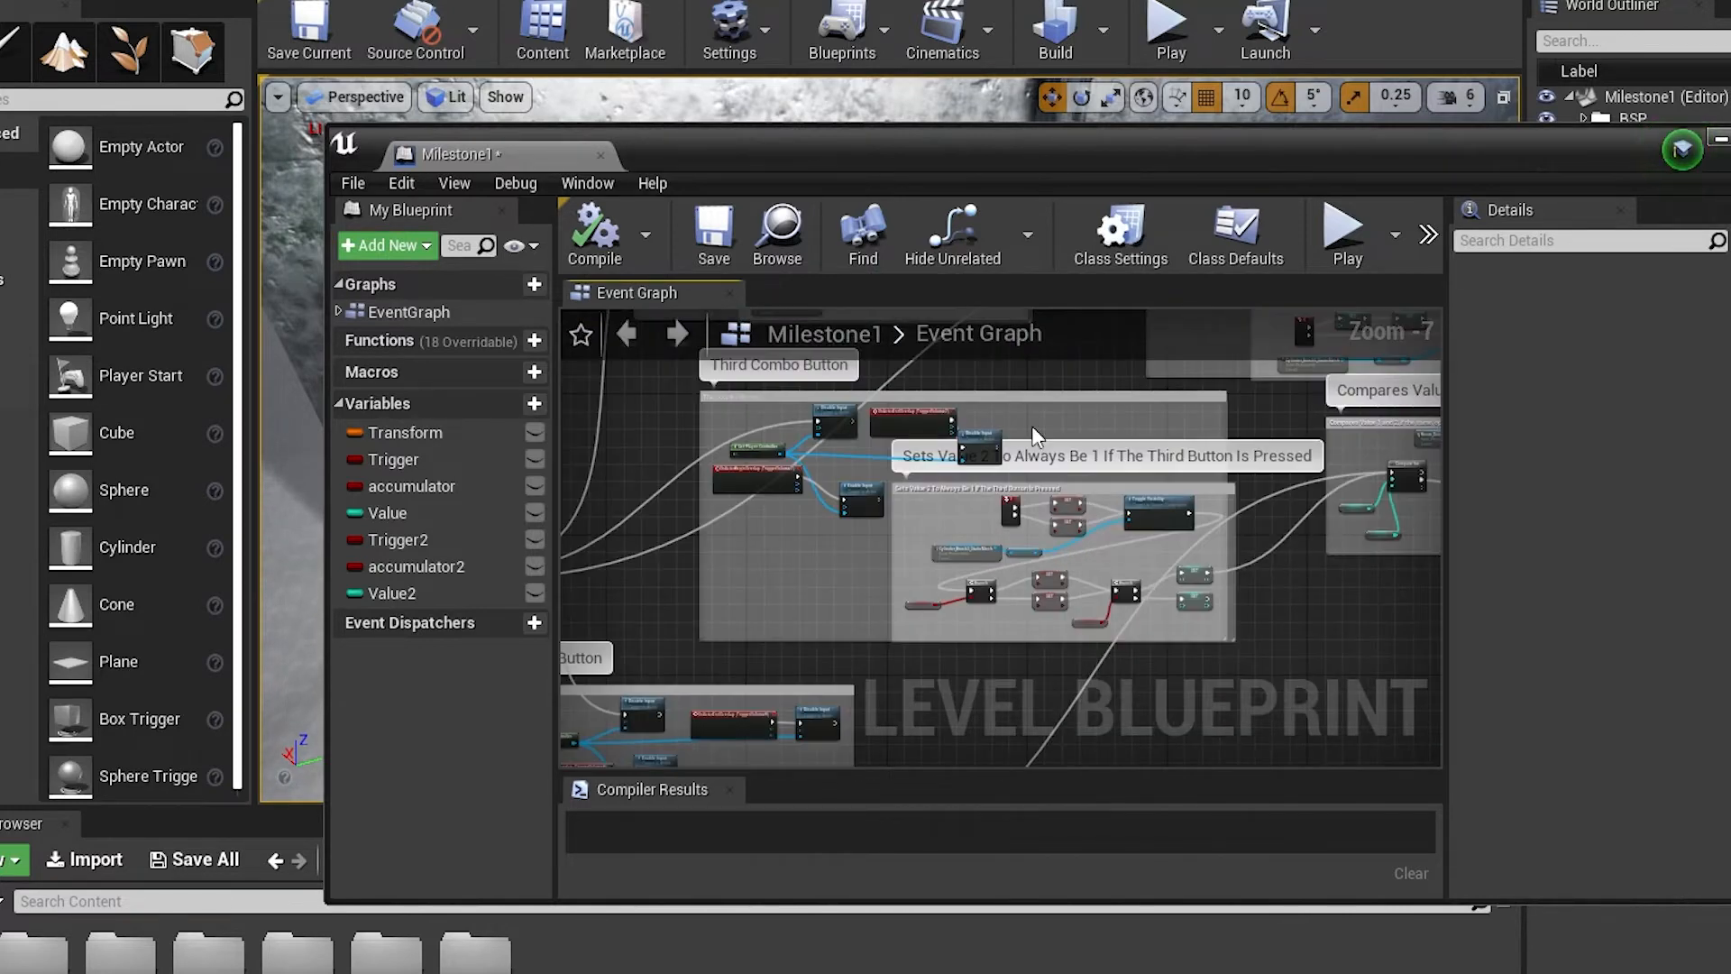
Examine the key 2 button's reset logic, where the Set nodes return Value and Value 2 to 0
{"action": "right_click_drag", "start_coordinate": [1032, 426], "coordinate": [1061, 752]}
{"action": "scroll", "coordinate": [948, 587], "scroll_direction": "up", "scroll_amount": 7}
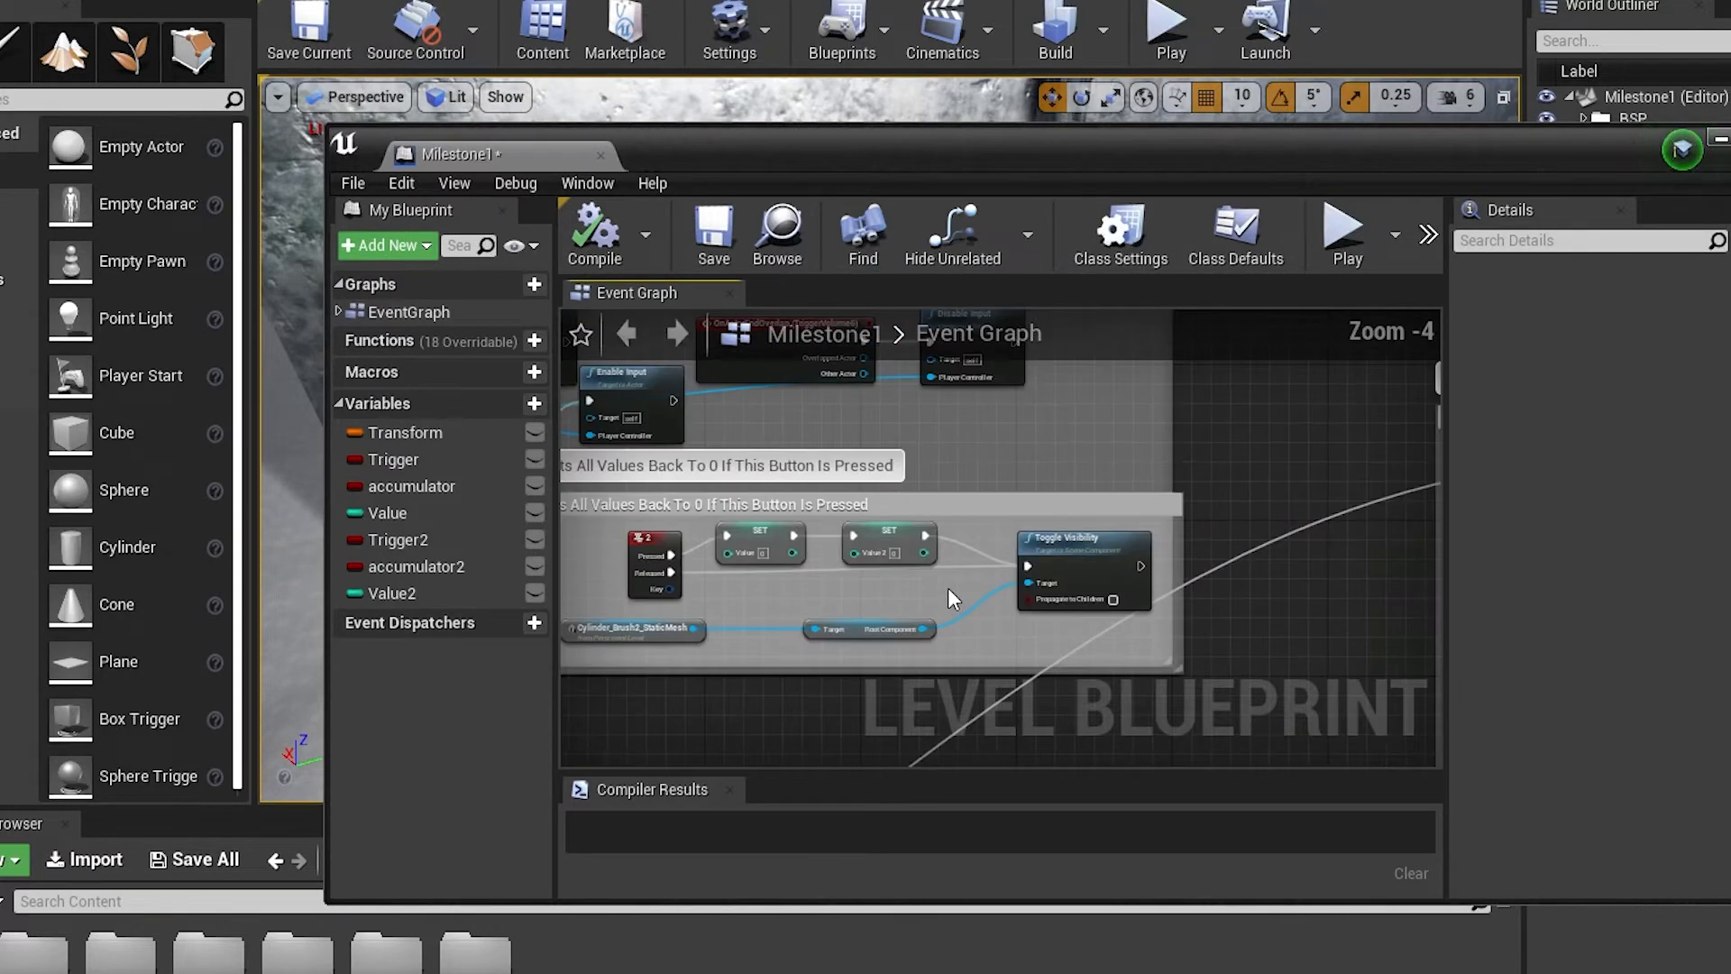
{"action": "right_click_drag", "start_coordinate": [741, 482], "coordinate": [831, 514]}
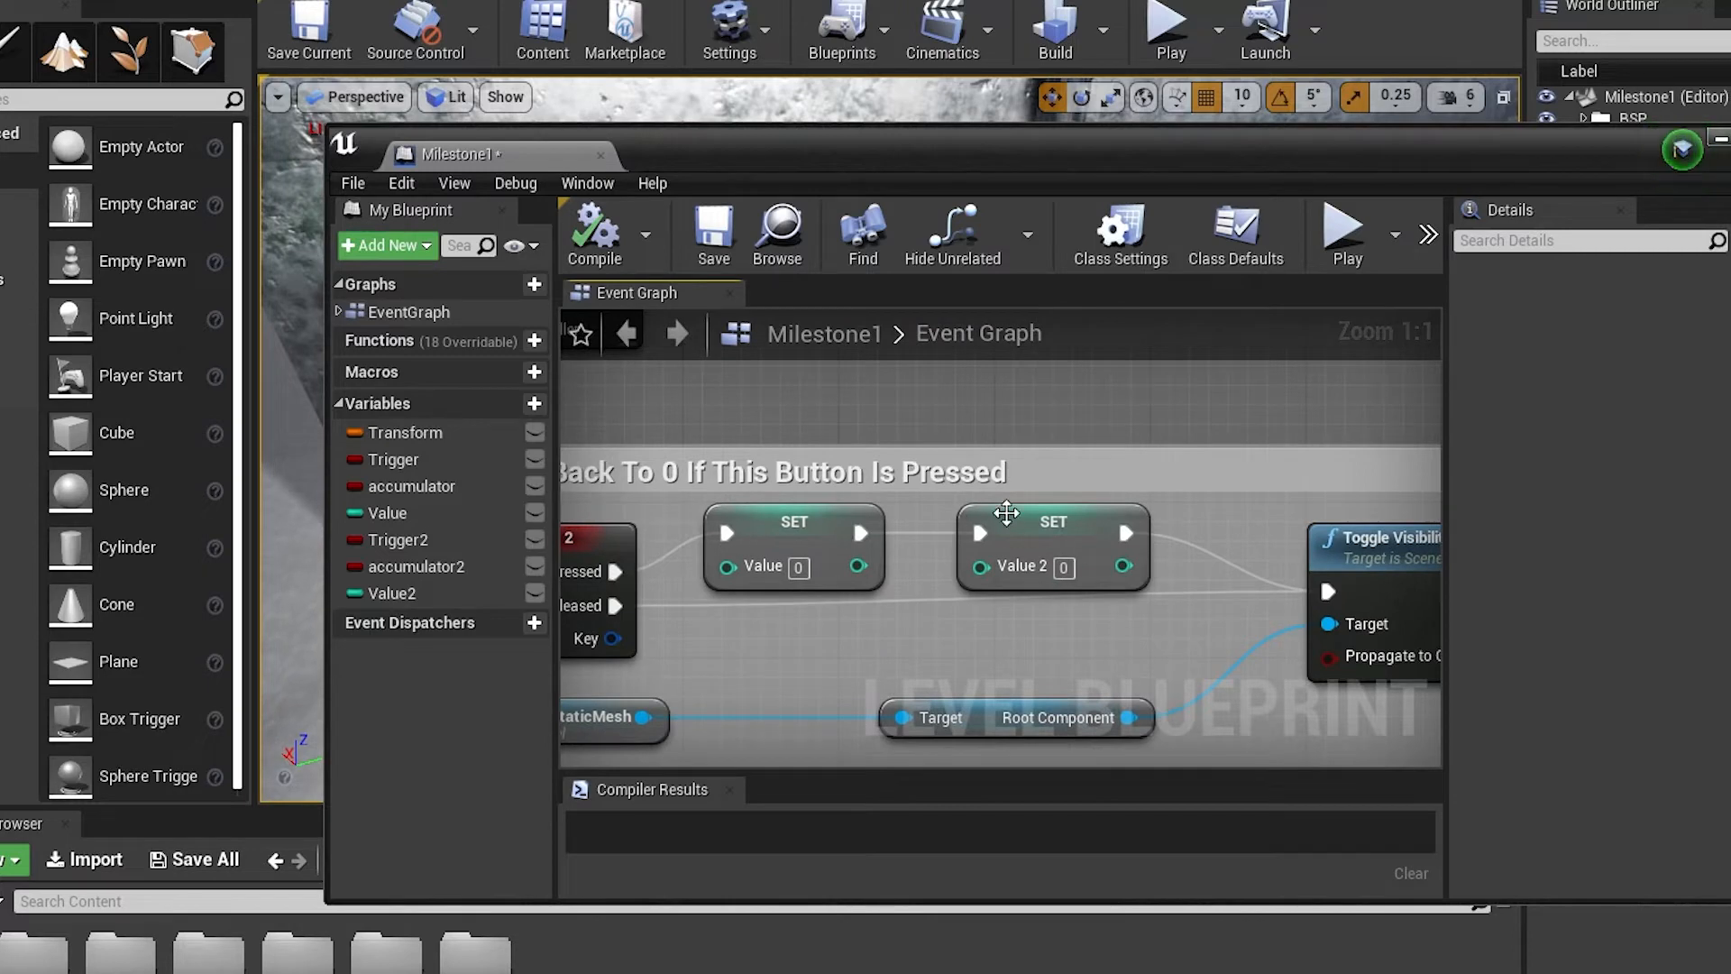
Examine the Second Button and Fourth Button groups whose reset logic sets all values back to 0
{"action": "scroll", "coordinate": [1006, 512], "scroll_direction": "down", "scroll_amount": 4}
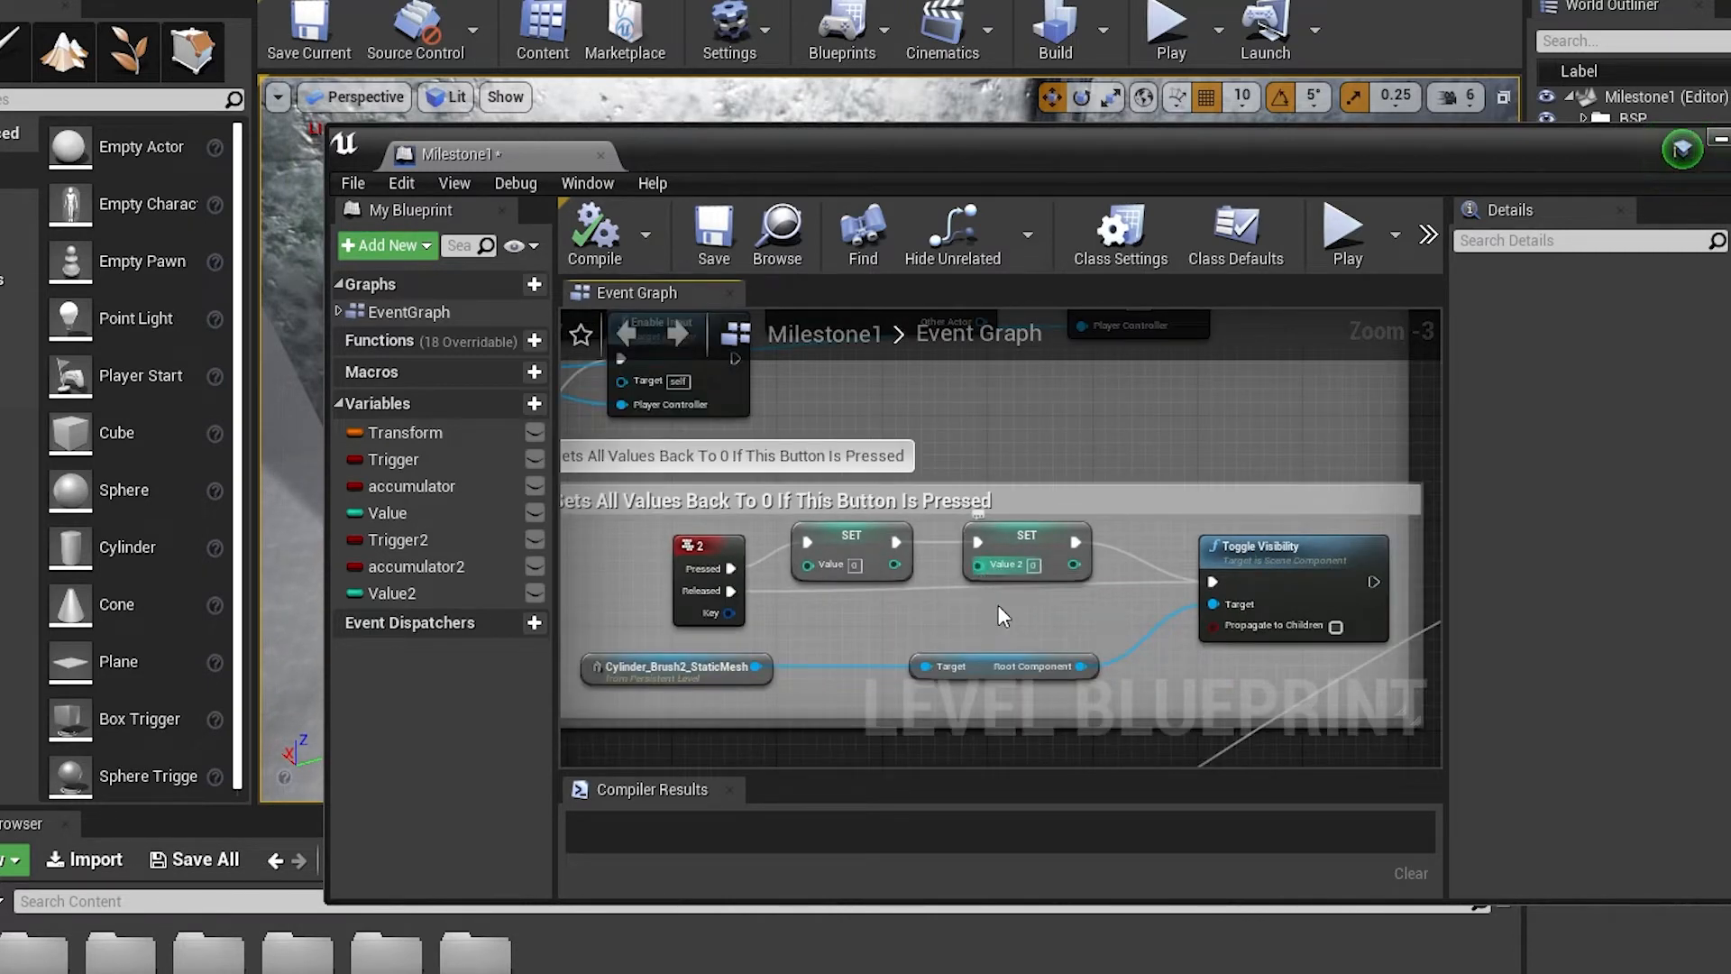
{"action": "scroll", "coordinate": [1007, 617], "scroll_direction": "down", "scroll_amount": 2}
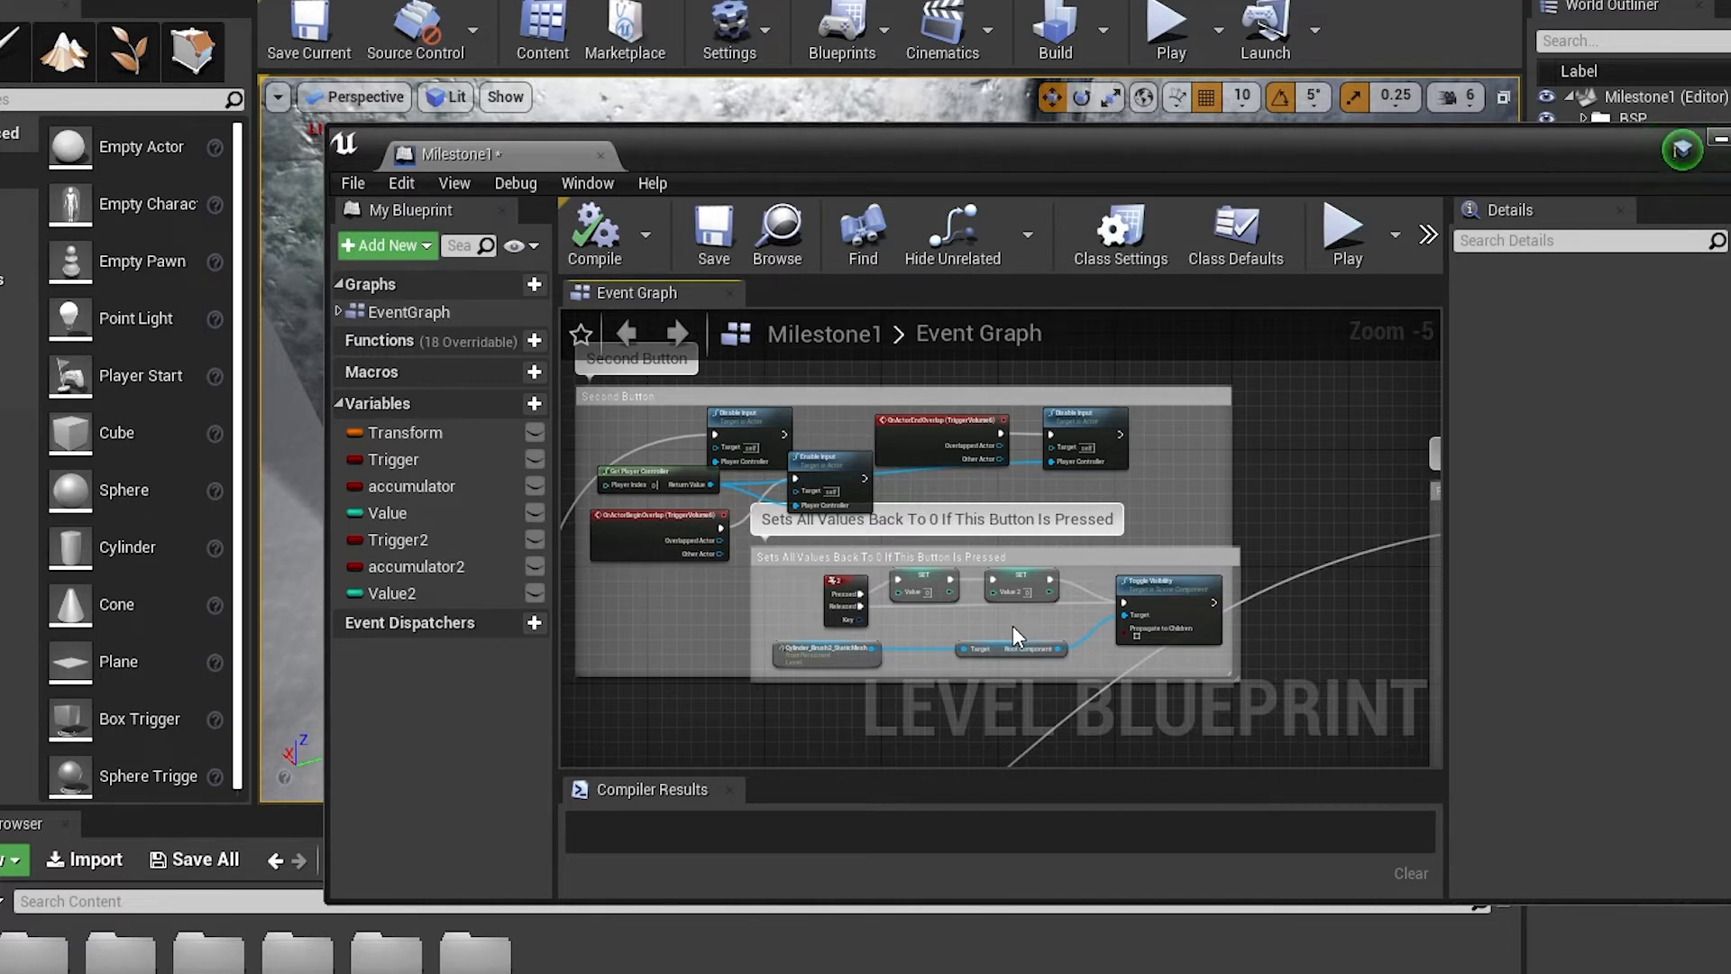
{"action": "right_click_drag", "start_coordinate": [1013, 626], "coordinate": [633, 560]}
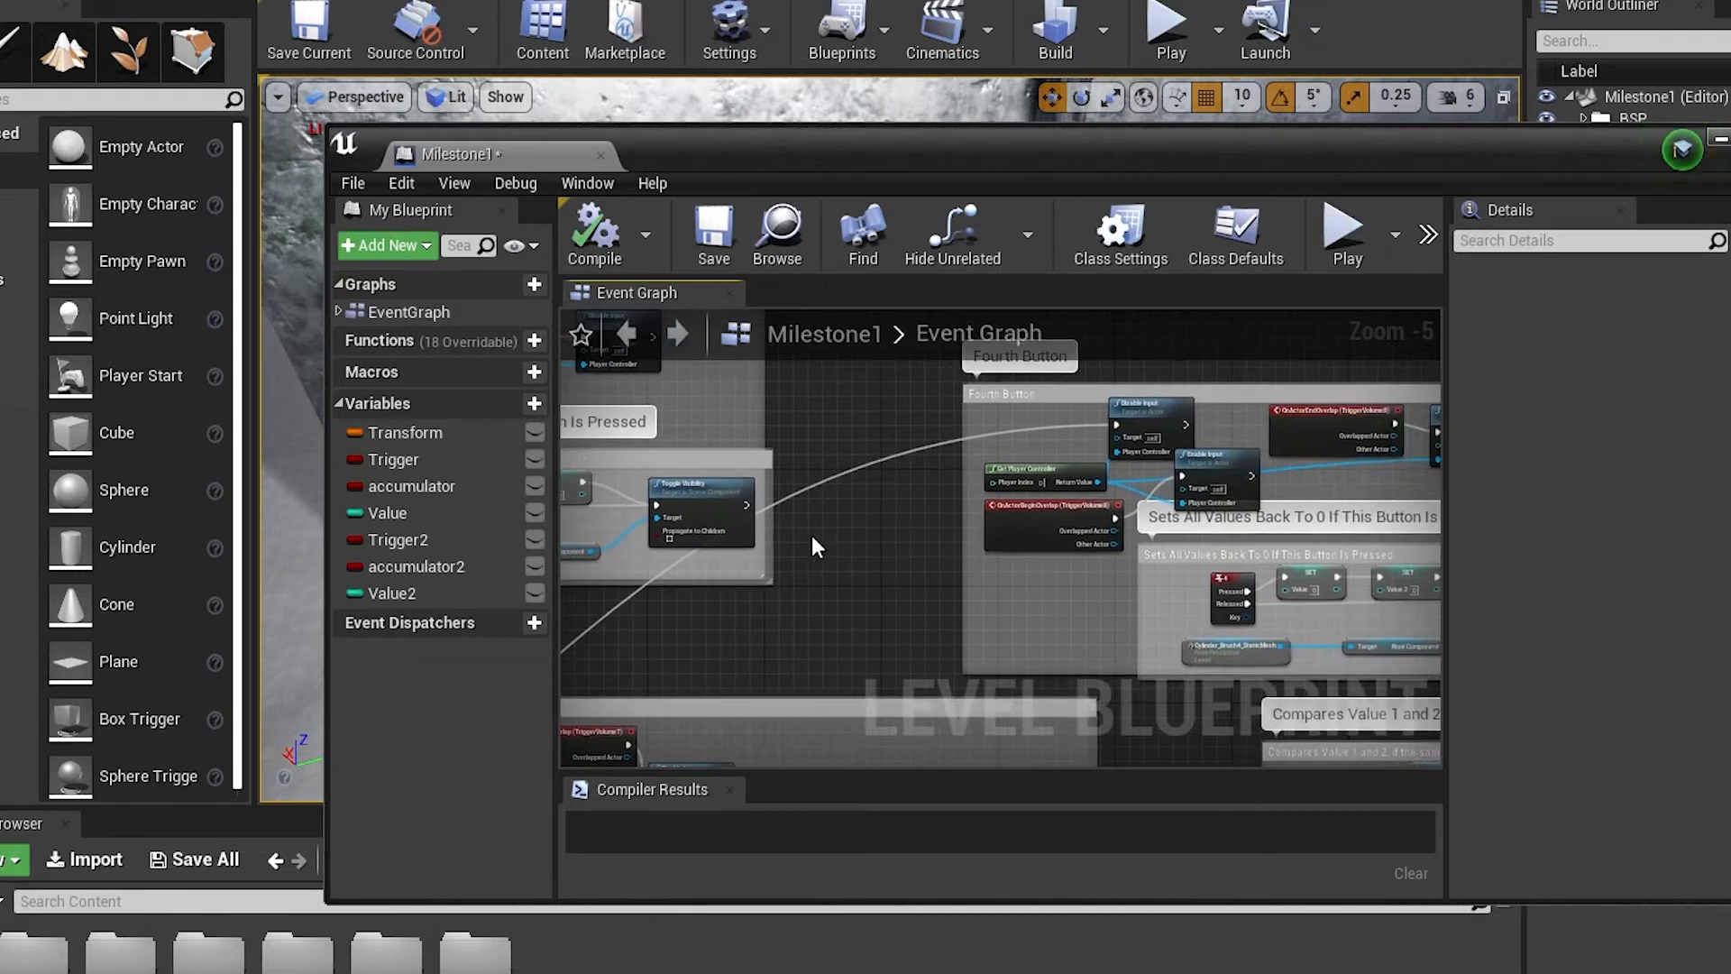
{"action": "right_click_drag", "start_coordinate": [829, 548], "coordinate": [645, 519]}
{"action": "scroll", "coordinate": [646, 520], "scroll_direction": "down", "scroll_amount": 1}
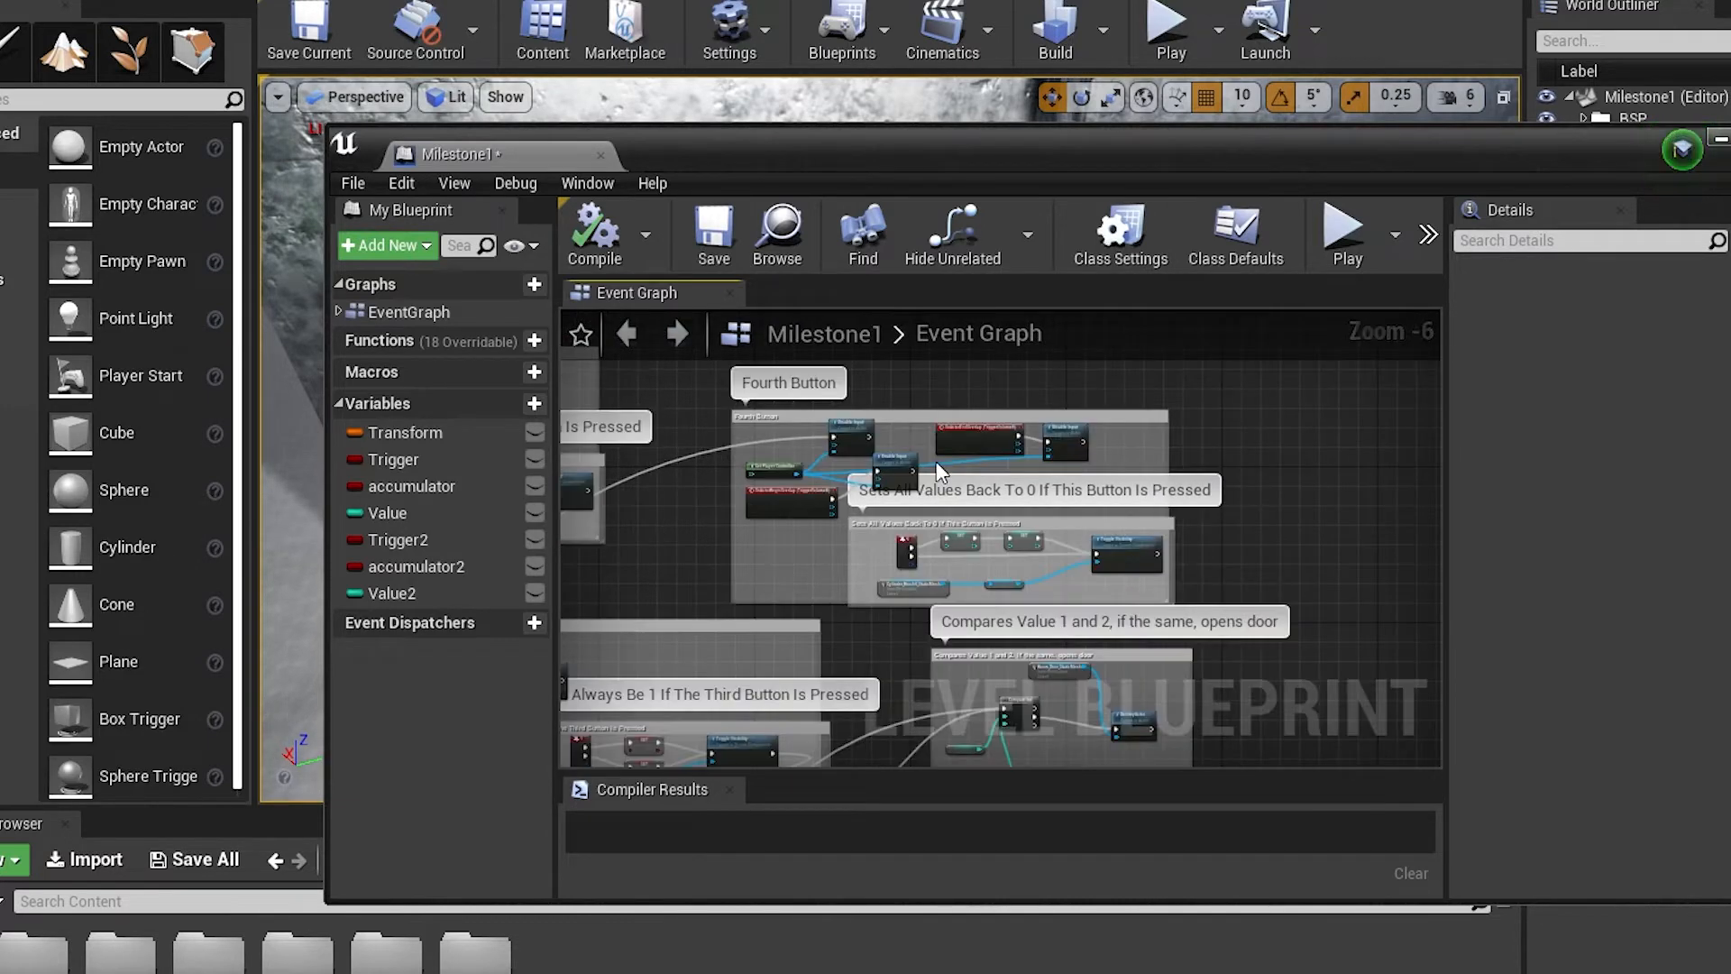
{"action": "scroll", "coordinate": [948, 482], "scroll_direction": "up", "scroll_amount": 6}
{"action": "right_click_drag", "start_coordinate": [1004, 703], "coordinate": [1066, 472]}
{"action": "scroll", "coordinate": [1062, 470], "scroll_direction": "down", "scroll_amount": 6}
{"action": "right_click_drag", "start_coordinate": [959, 637], "coordinate": [1054, 458]}
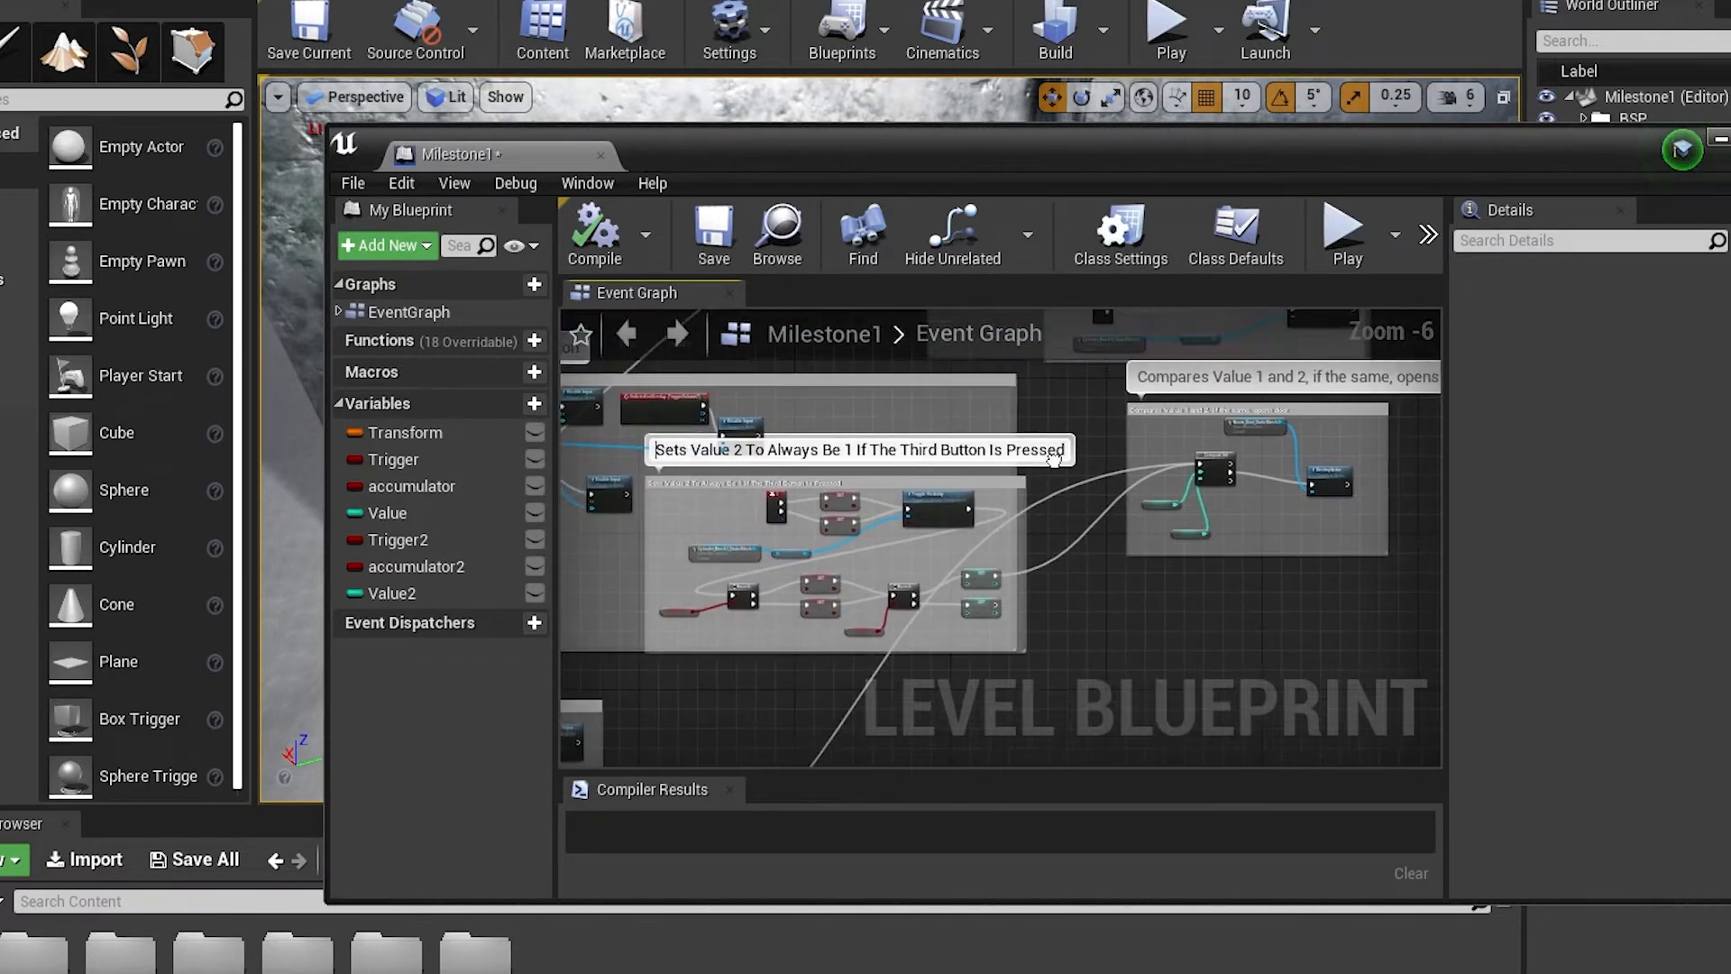
Follow the Third Button's Set Value 2 wire to Compare Int and inspect its Value and Value 2 inputs
{"action": "scroll", "coordinate": [1055, 554], "scroll_direction": "up", "scroll_amount": 6}
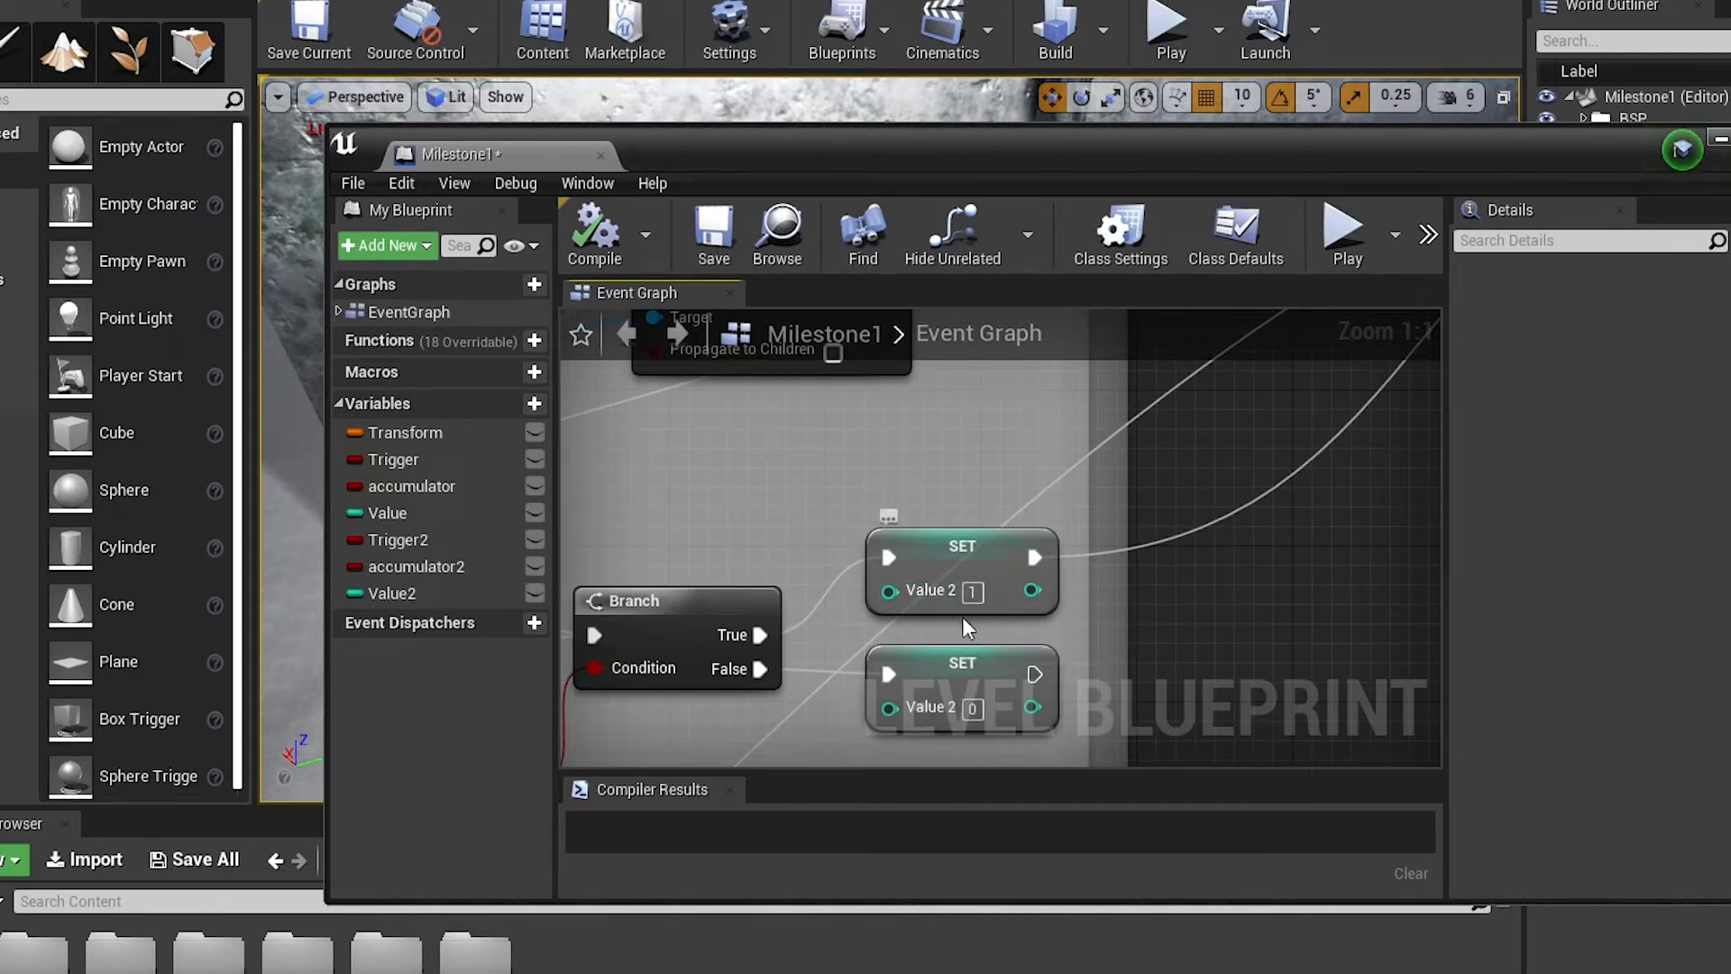
{"action": "scroll", "coordinate": [970, 606], "scroll_direction": "down", "scroll_amount": 6}
{"action": "right_click_drag", "start_coordinate": [1103, 582], "coordinate": [877, 664]}
{"action": "scroll", "coordinate": [928, 599], "scroll_direction": "up", "scroll_amount": 6}
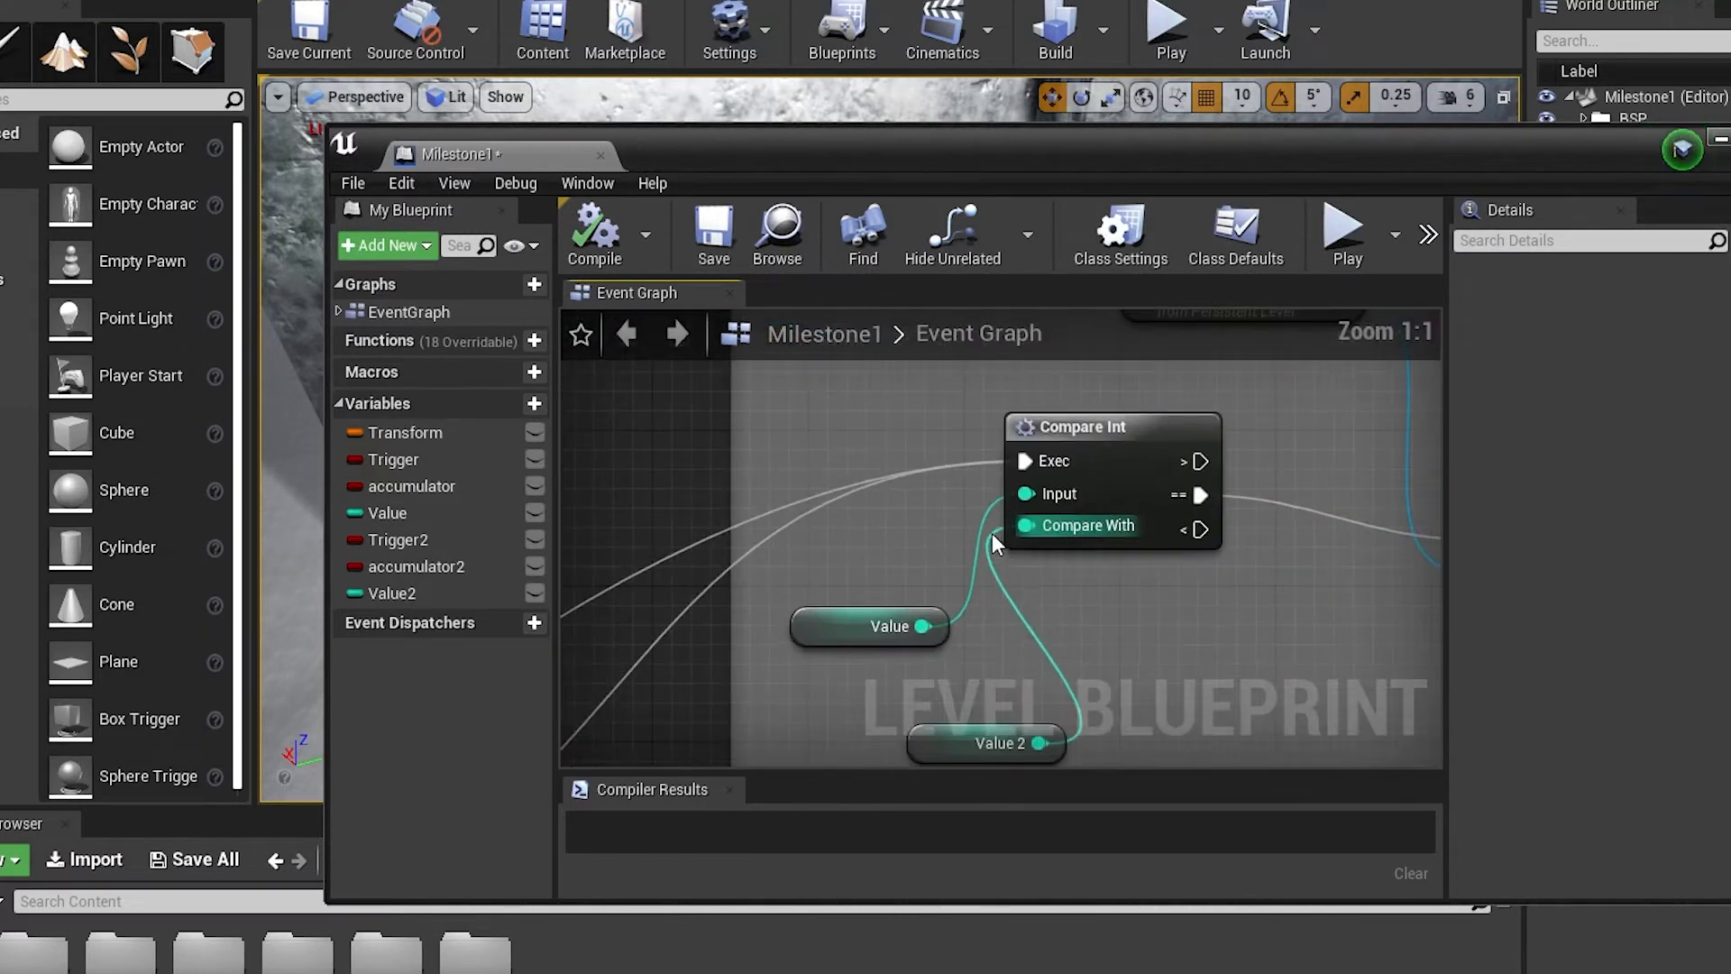
{"action": "right_click_drag", "start_coordinate": [1066, 603], "coordinate": [974, 507]}
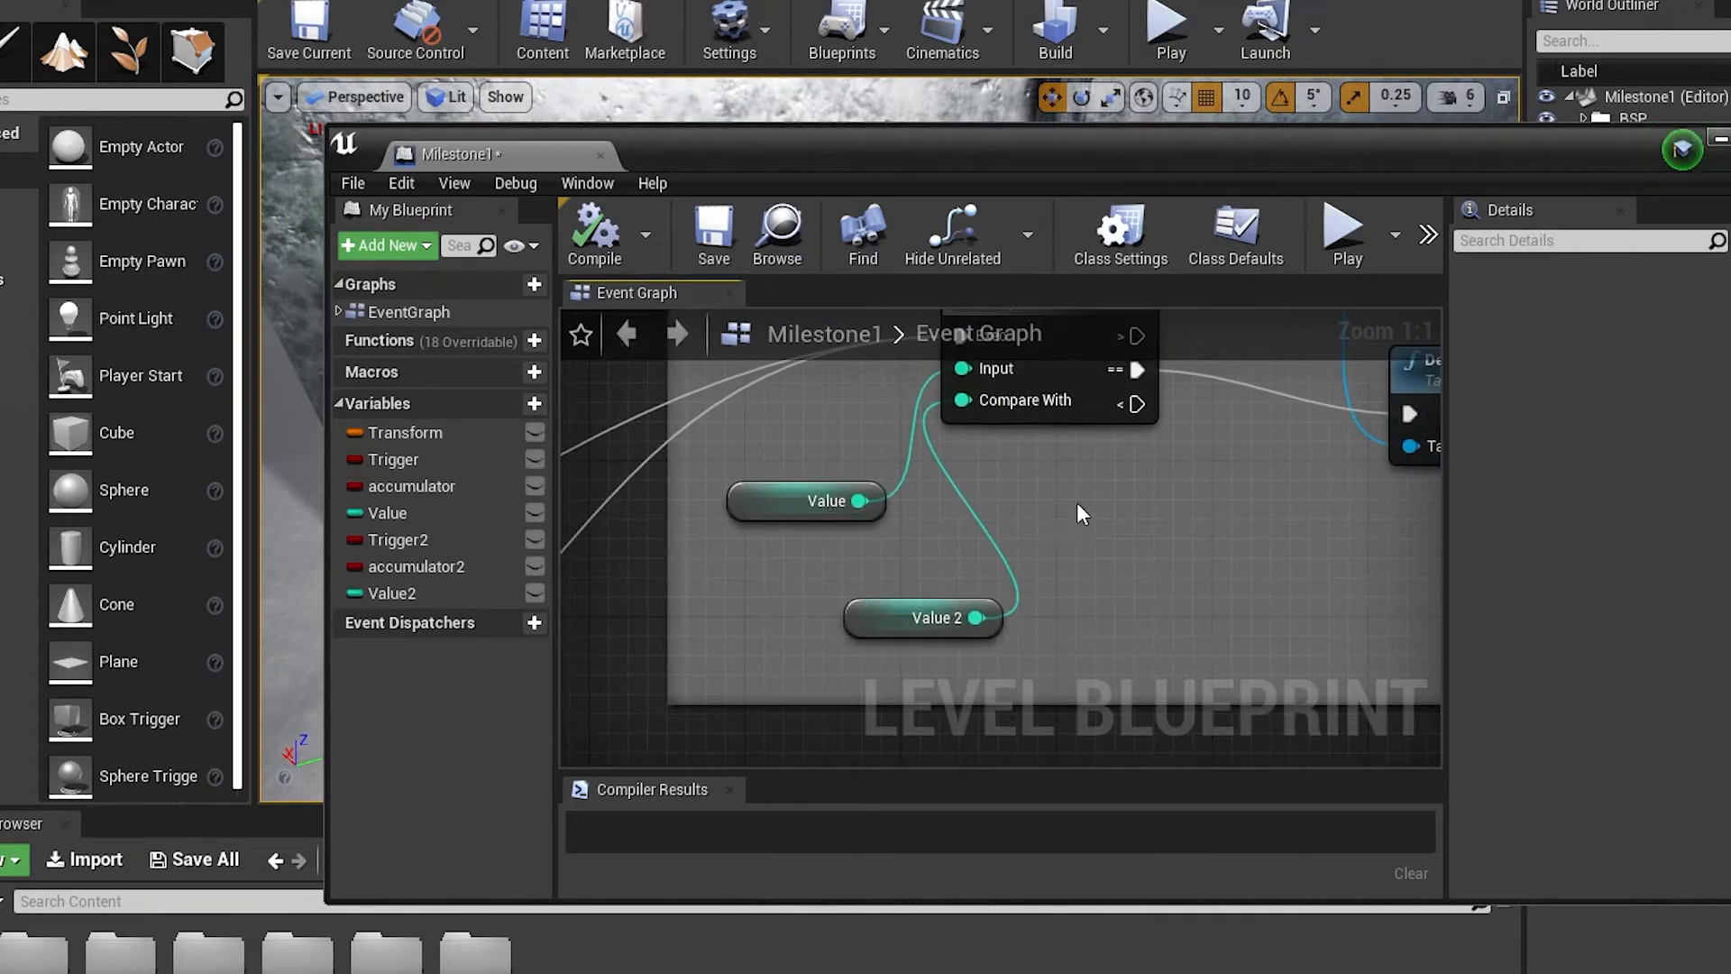
{"action": "right_click_drag", "start_coordinate": [1080, 513], "coordinate": [917, 677]}
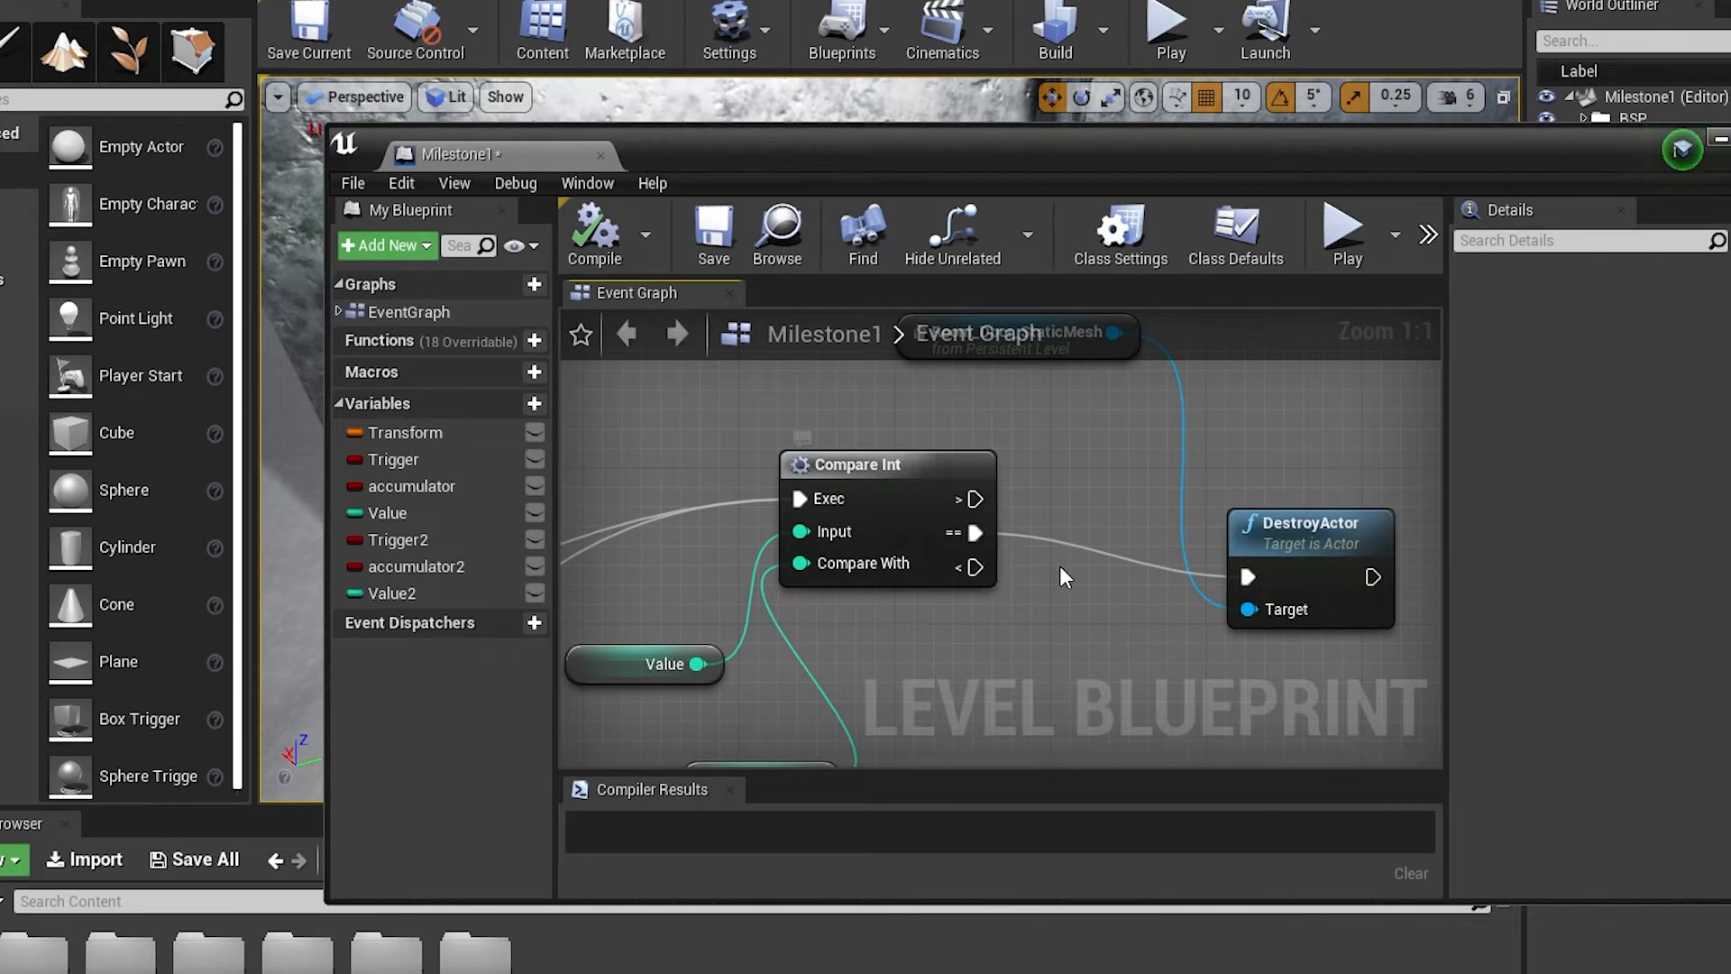
Trace the Compare Int equal output to the DestroyActor node targeting Room_Door_StaticMesh
{"action": "right_click_drag", "start_coordinate": [759, 612], "coordinate": [959, 496]}
{"action": "right_click_drag", "start_coordinate": [1114, 507], "coordinate": [704, 707]}
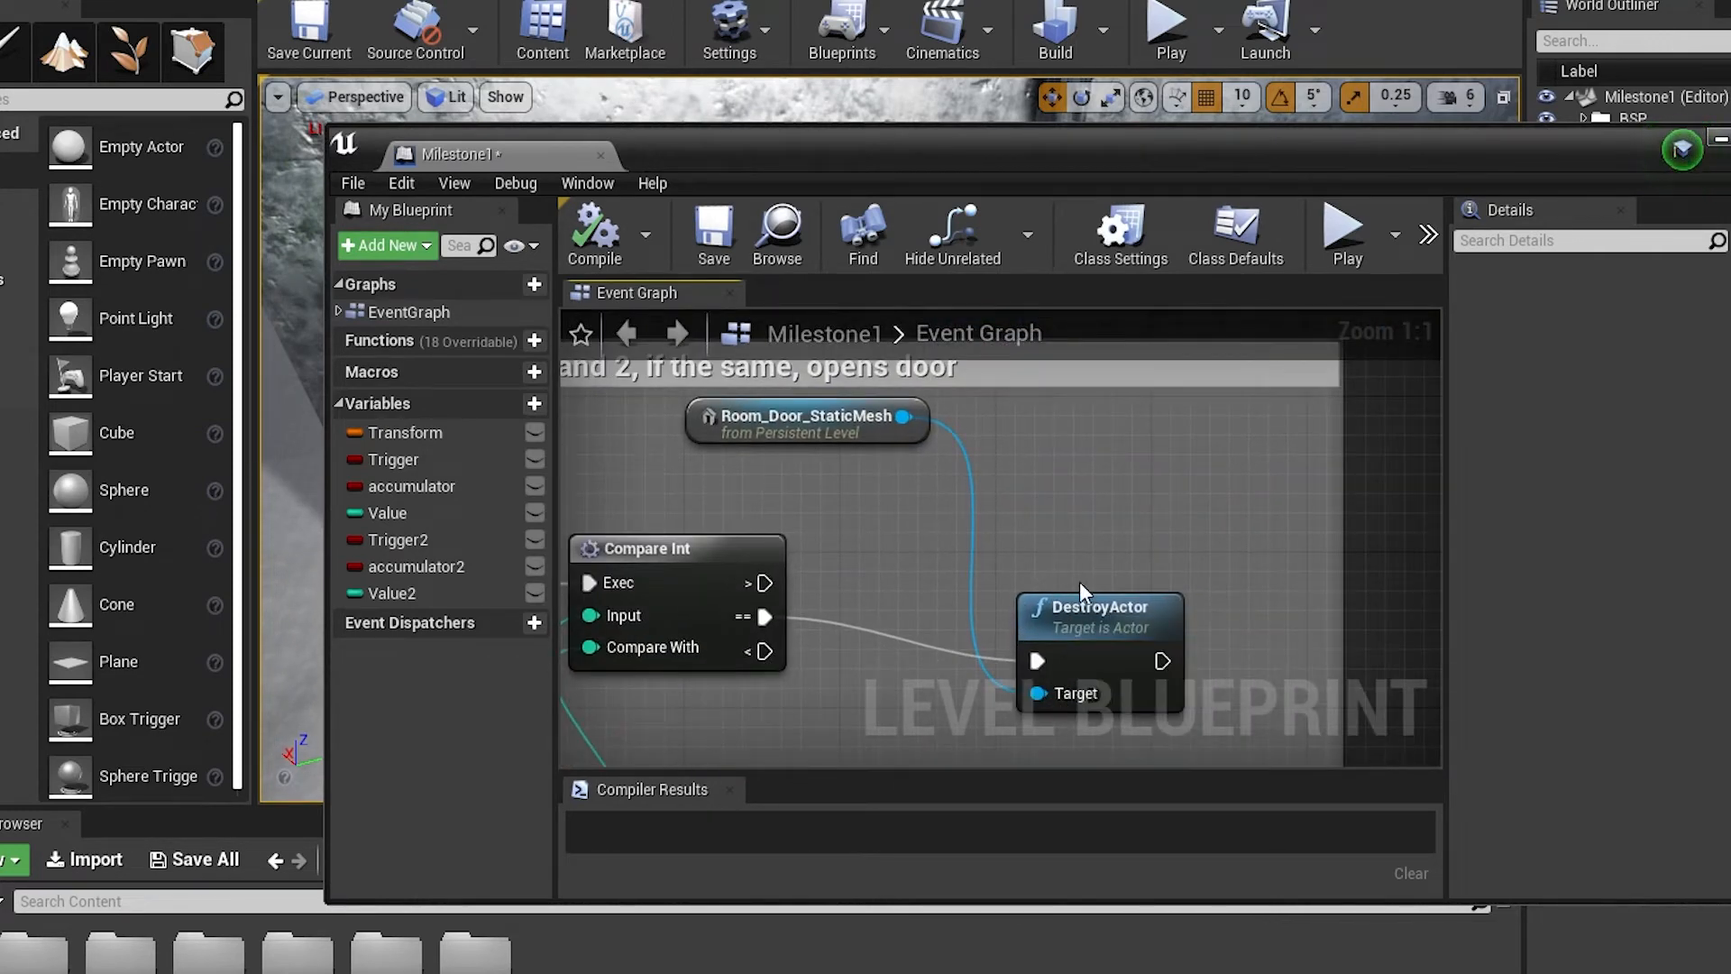
{"action": "right_click_drag", "start_coordinate": [791, 402], "coordinate": [1002, 544]}
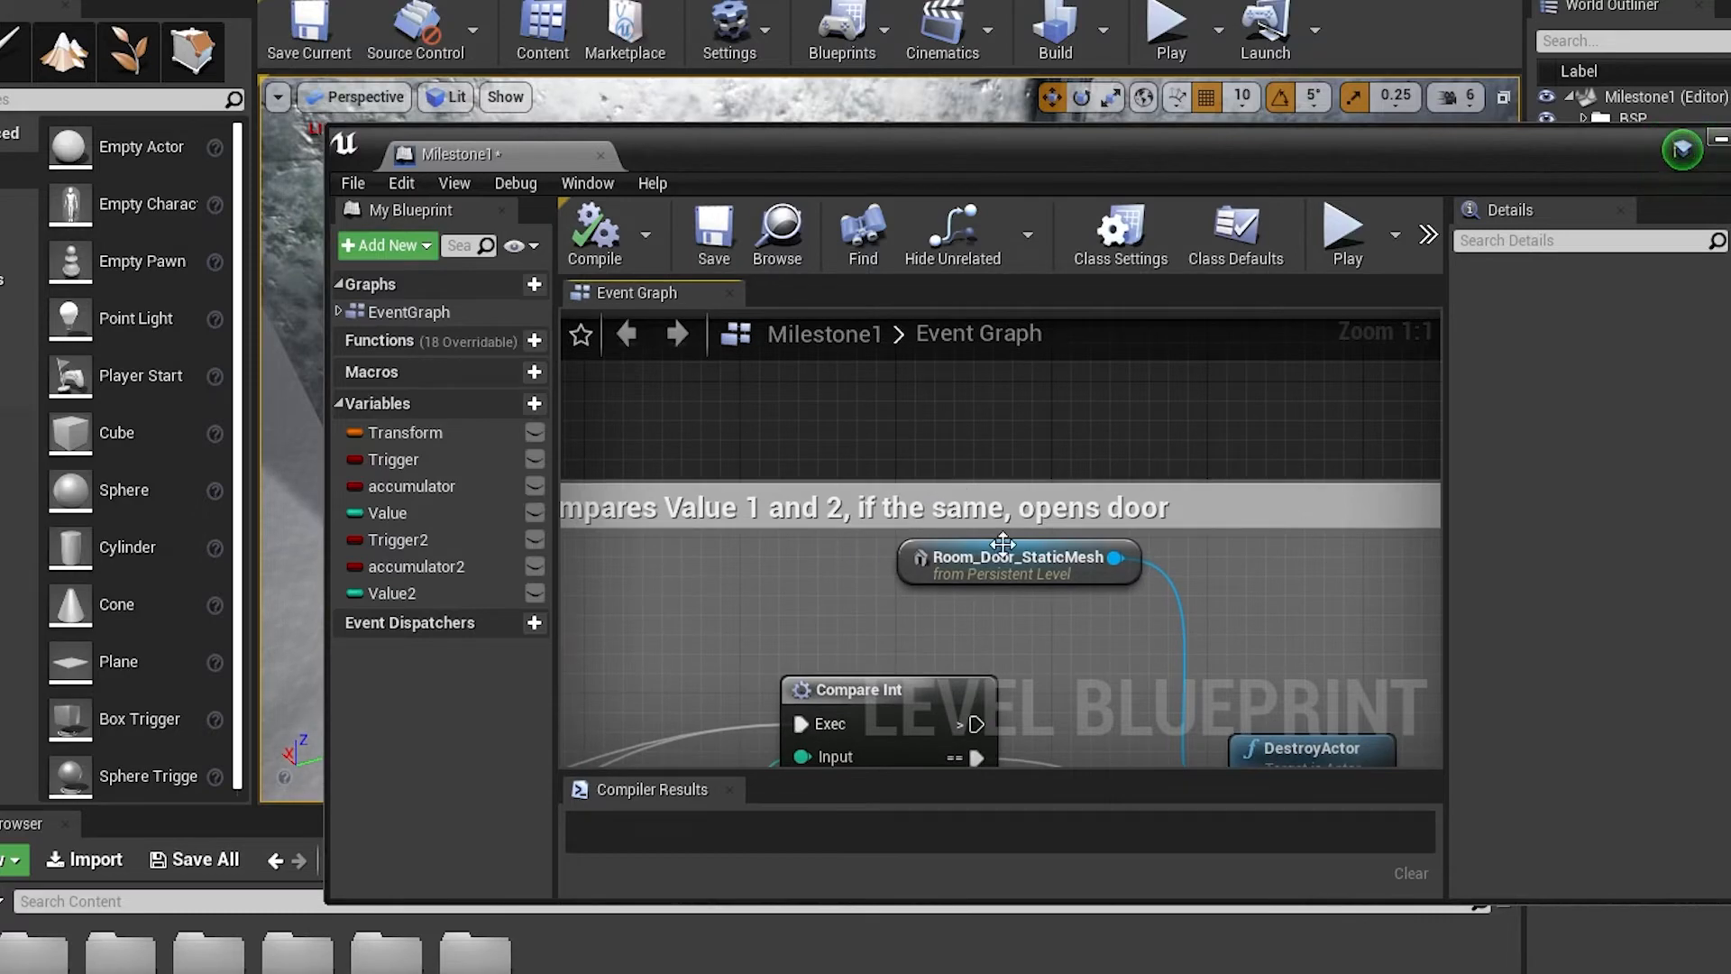
{"action": "scroll", "coordinate": [1116, 629], "scroll_direction": "down", "scroll_amount": 4}
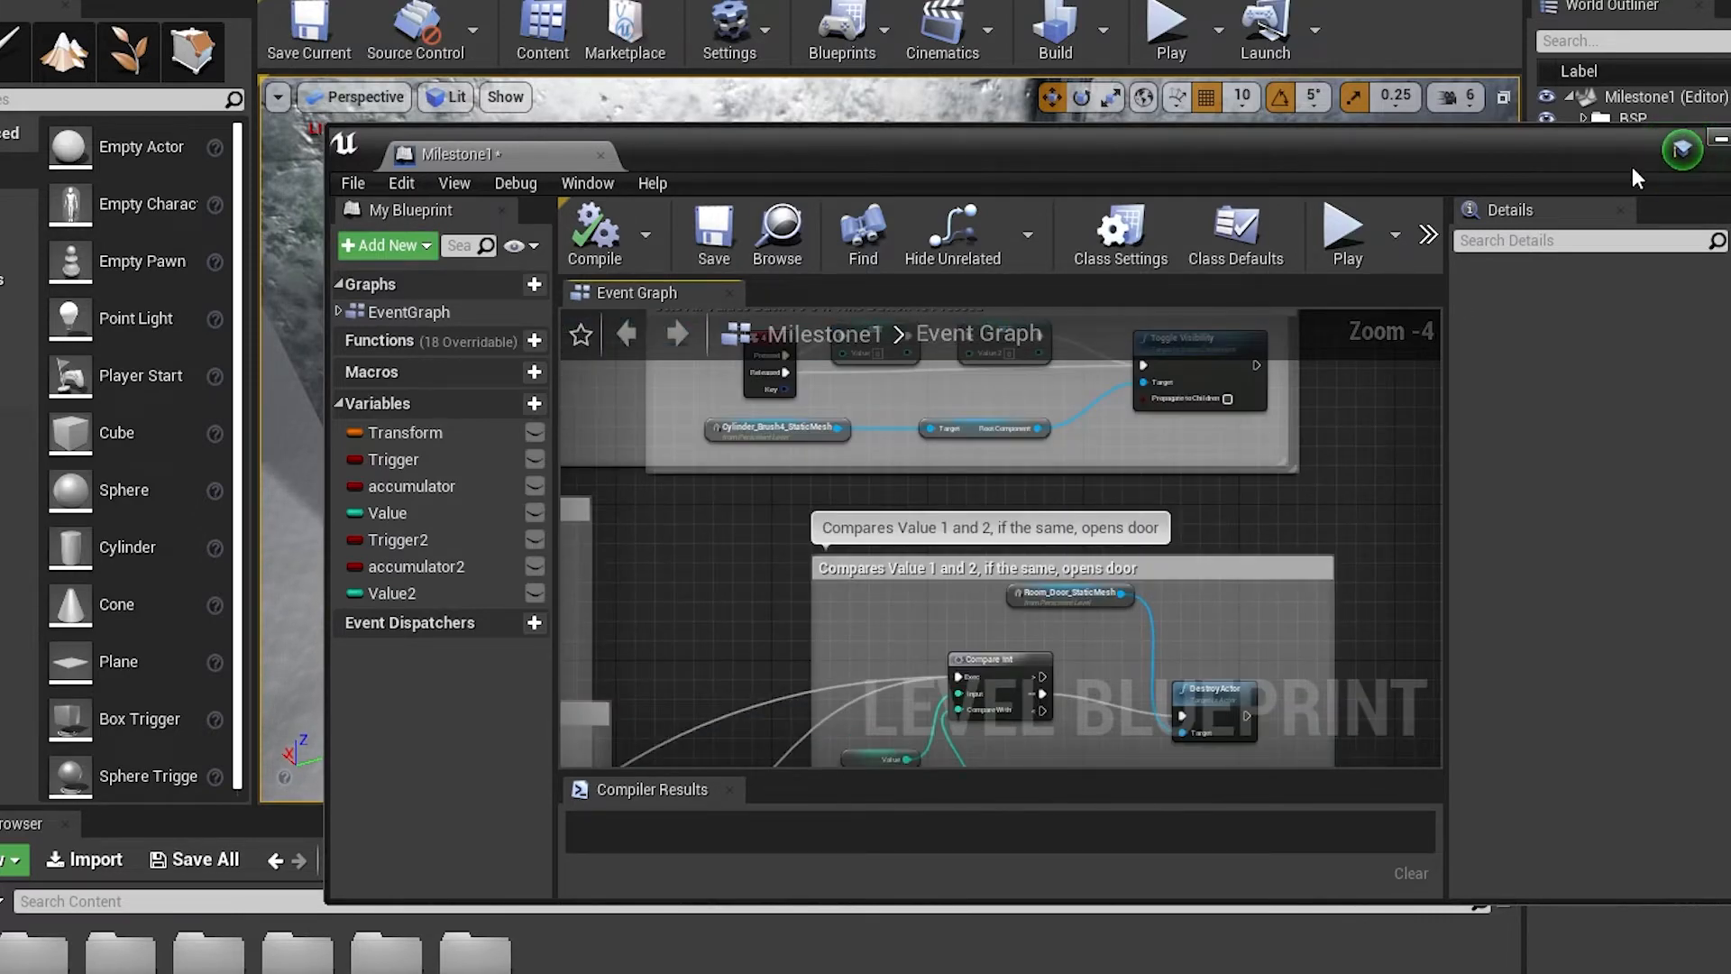
Minimize the level blueprint window and examine the four wall buttons, their trigger volumes and the adjacent door in the level
{"action": "left_click", "coordinate": [1720, 139]}
{"action": "right_click_drag", "start_coordinate": [826, 357], "coordinate": [902, 248]}
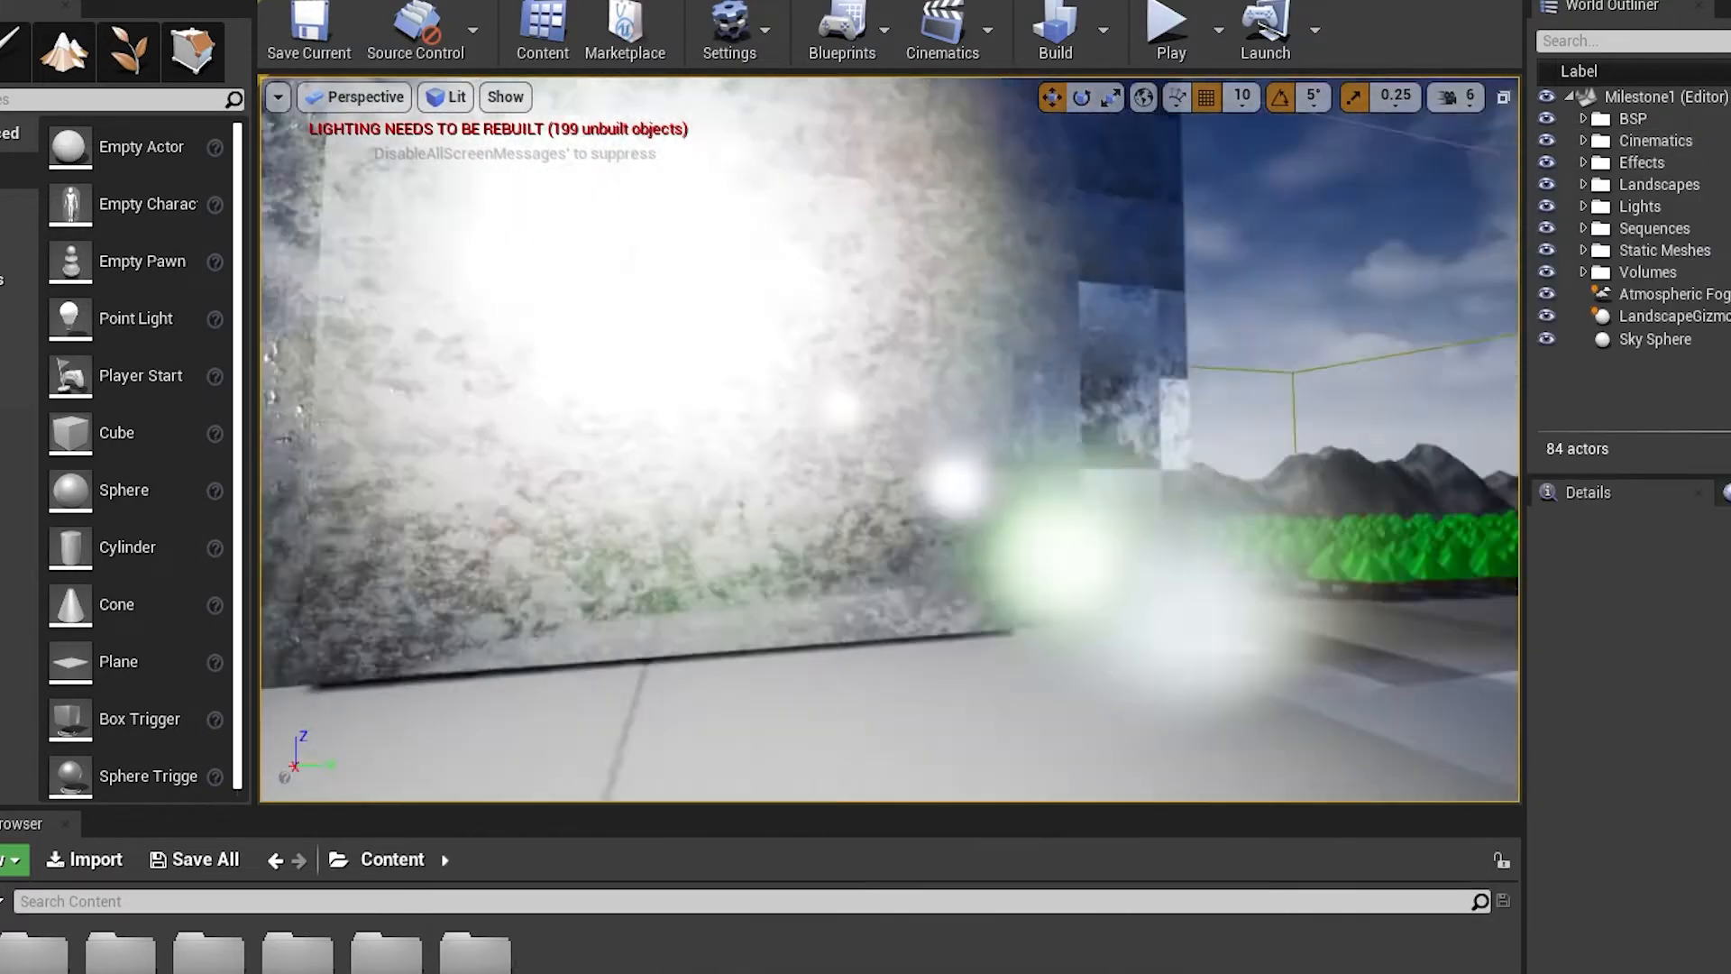
{"action": "right_click_drag", "start_coordinate": [866, 506], "coordinate": [789, 496]}
{"action": "right_click_drag", "start_coordinate": [1065, 388], "coordinate": [896, 484]}
{"action": "key", "text": "w"}
{"action": "right_click_drag", "start_coordinate": [997, 440], "coordinate": [1208, 441]}
{"action": "key", "text": "s"}
{"action": "right_click_drag", "start_coordinate": [1079, 655], "coordinate": [917, 416]}
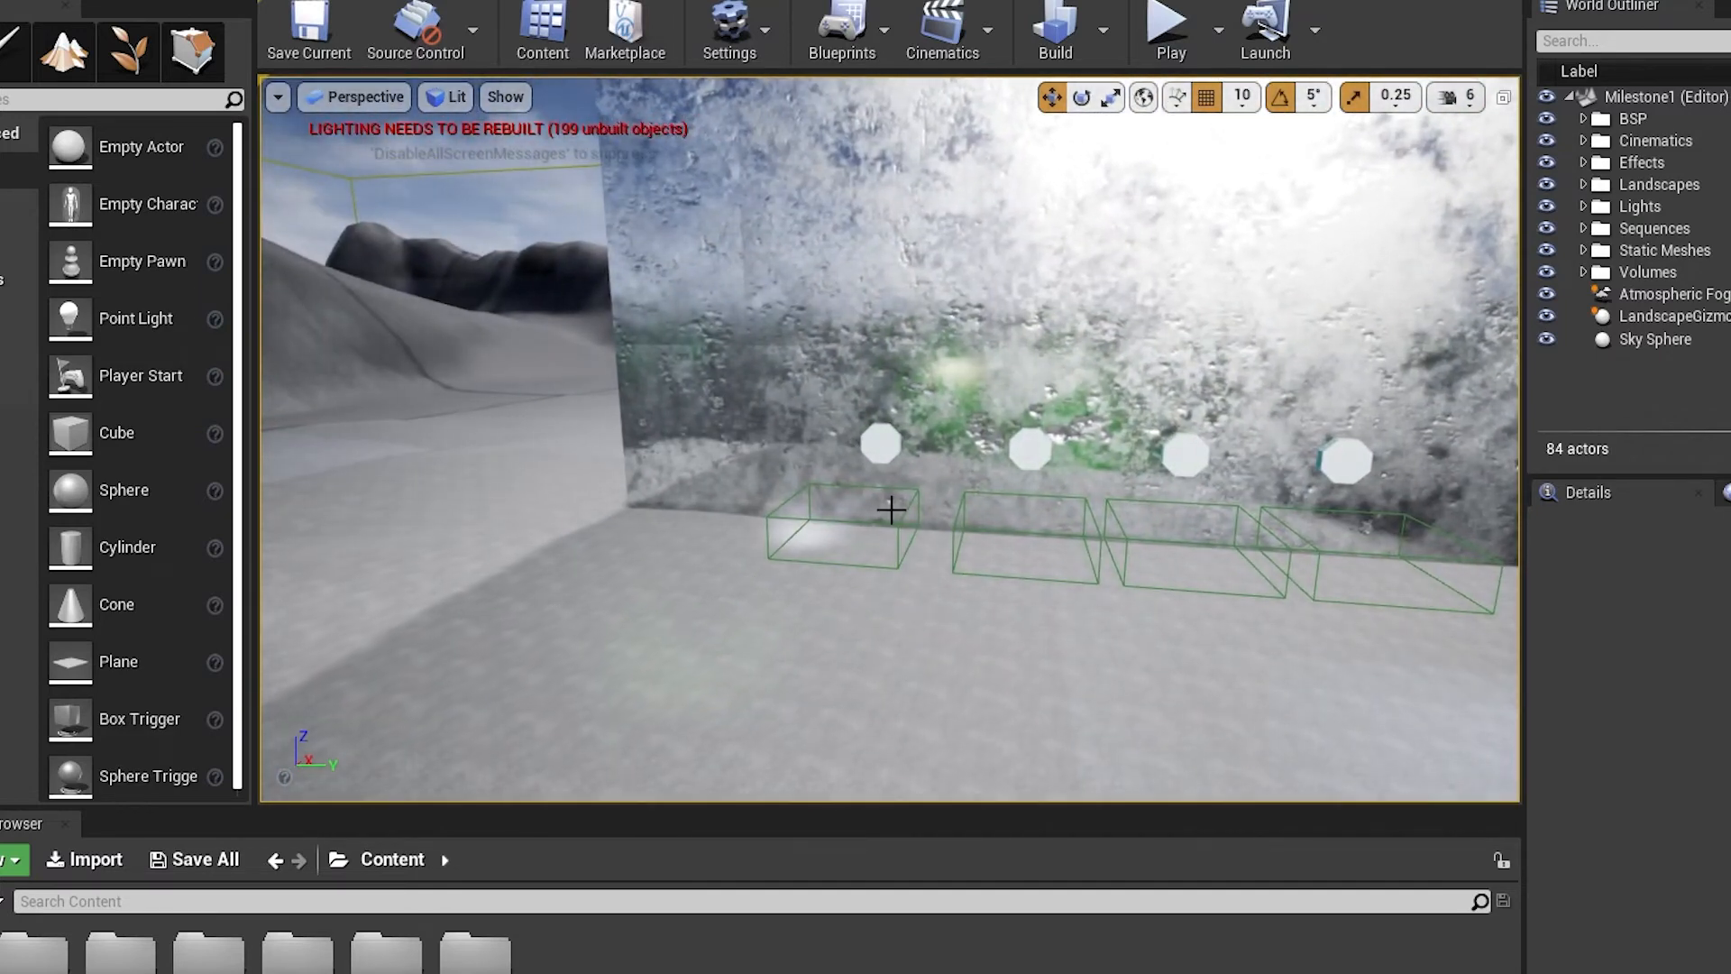
{"action": "right_click_drag", "start_coordinate": [1109, 483], "coordinate": [1235, 451]}
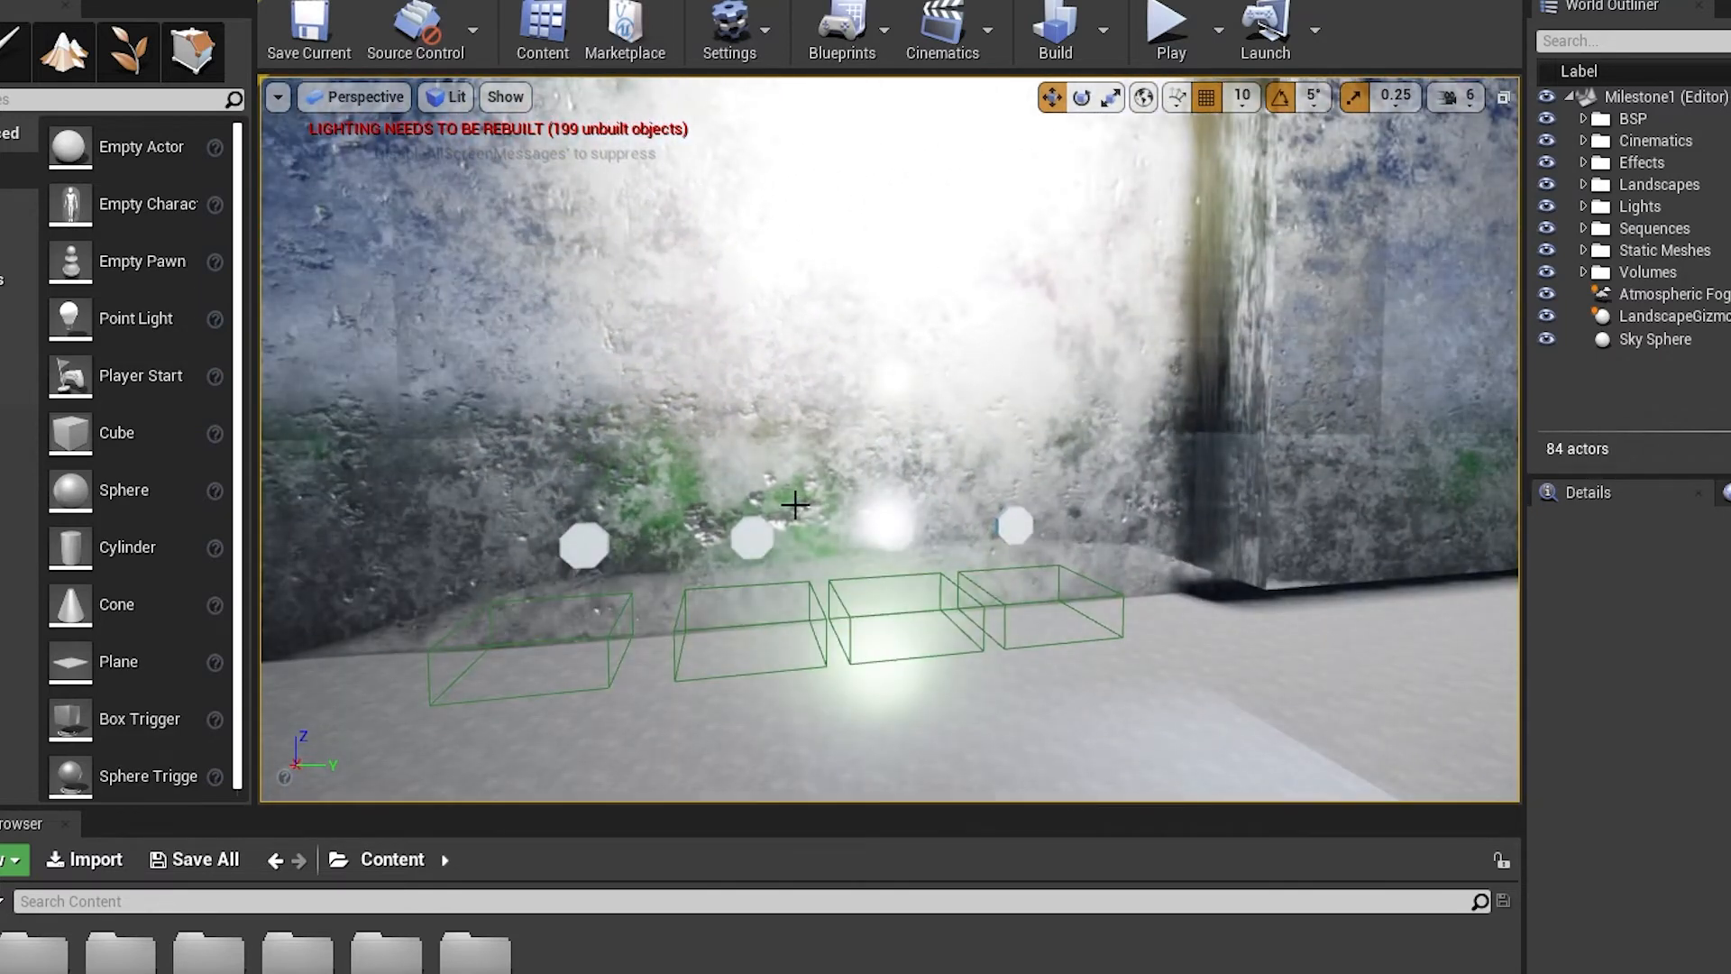
{"action": "right_click_drag", "start_coordinate": [894, 494], "coordinate": [775, 550]}
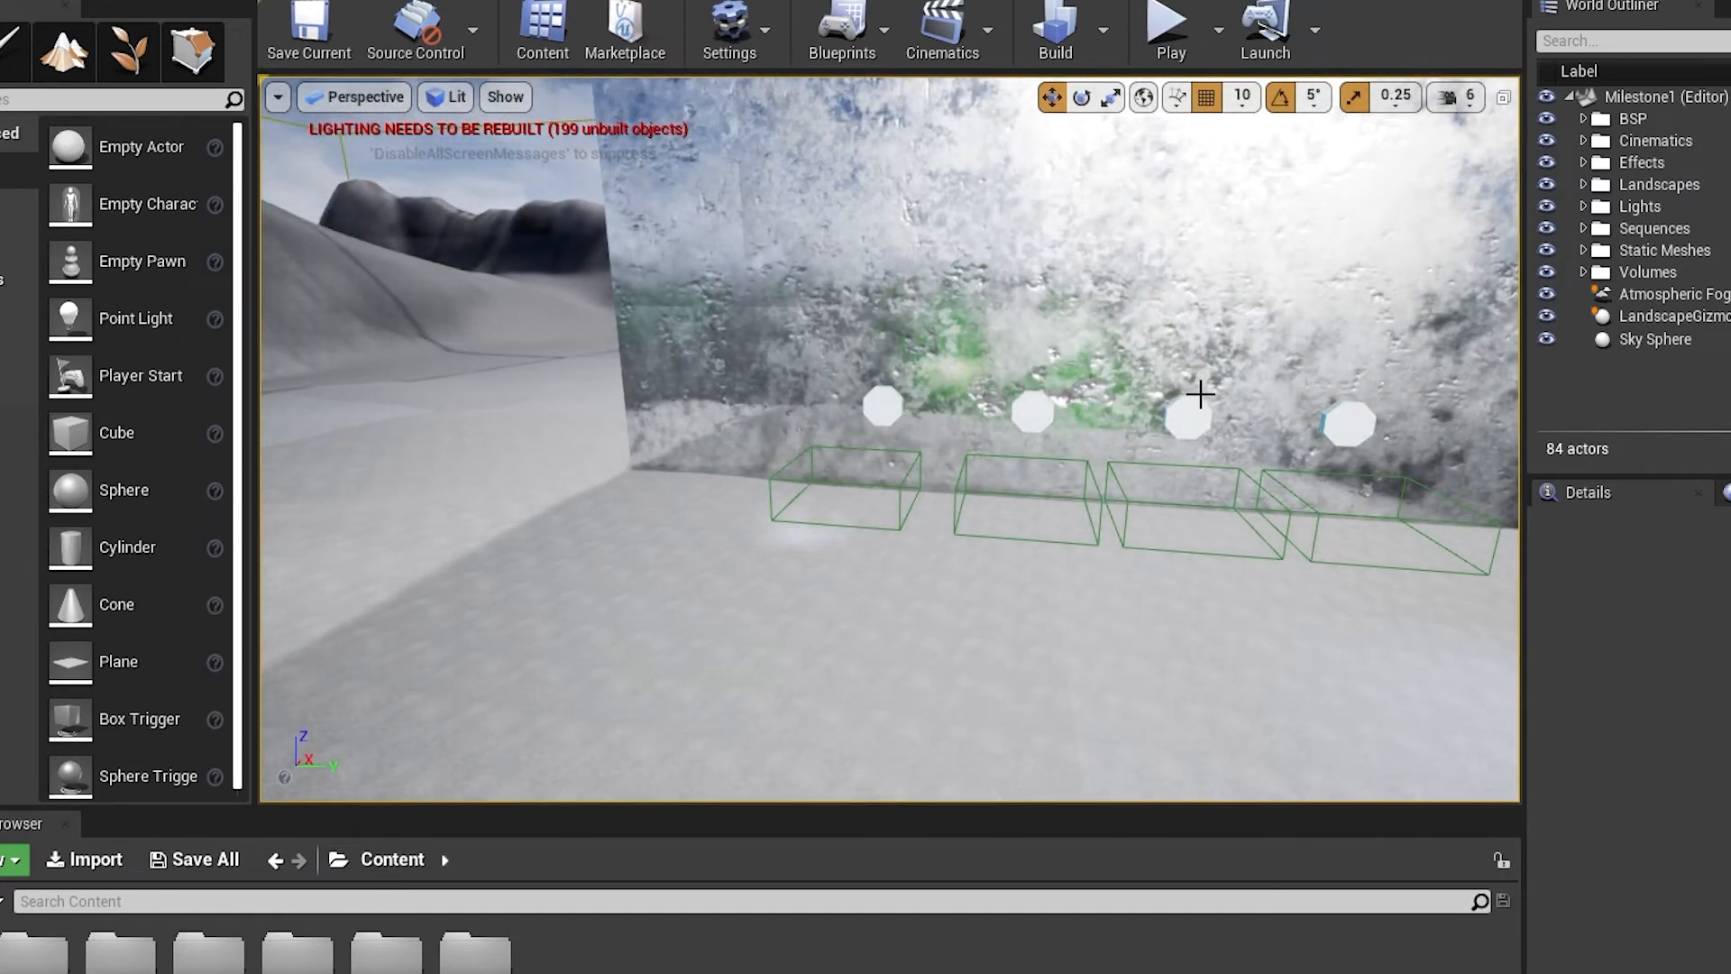
{"action": "right_click_drag", "start_coordinate": [1182, 447], "coordinate": [1363, 331]}
{"action": "right_click_drag", "start_coordinate": [1108, 405], "coordinate": [1163, 379]}
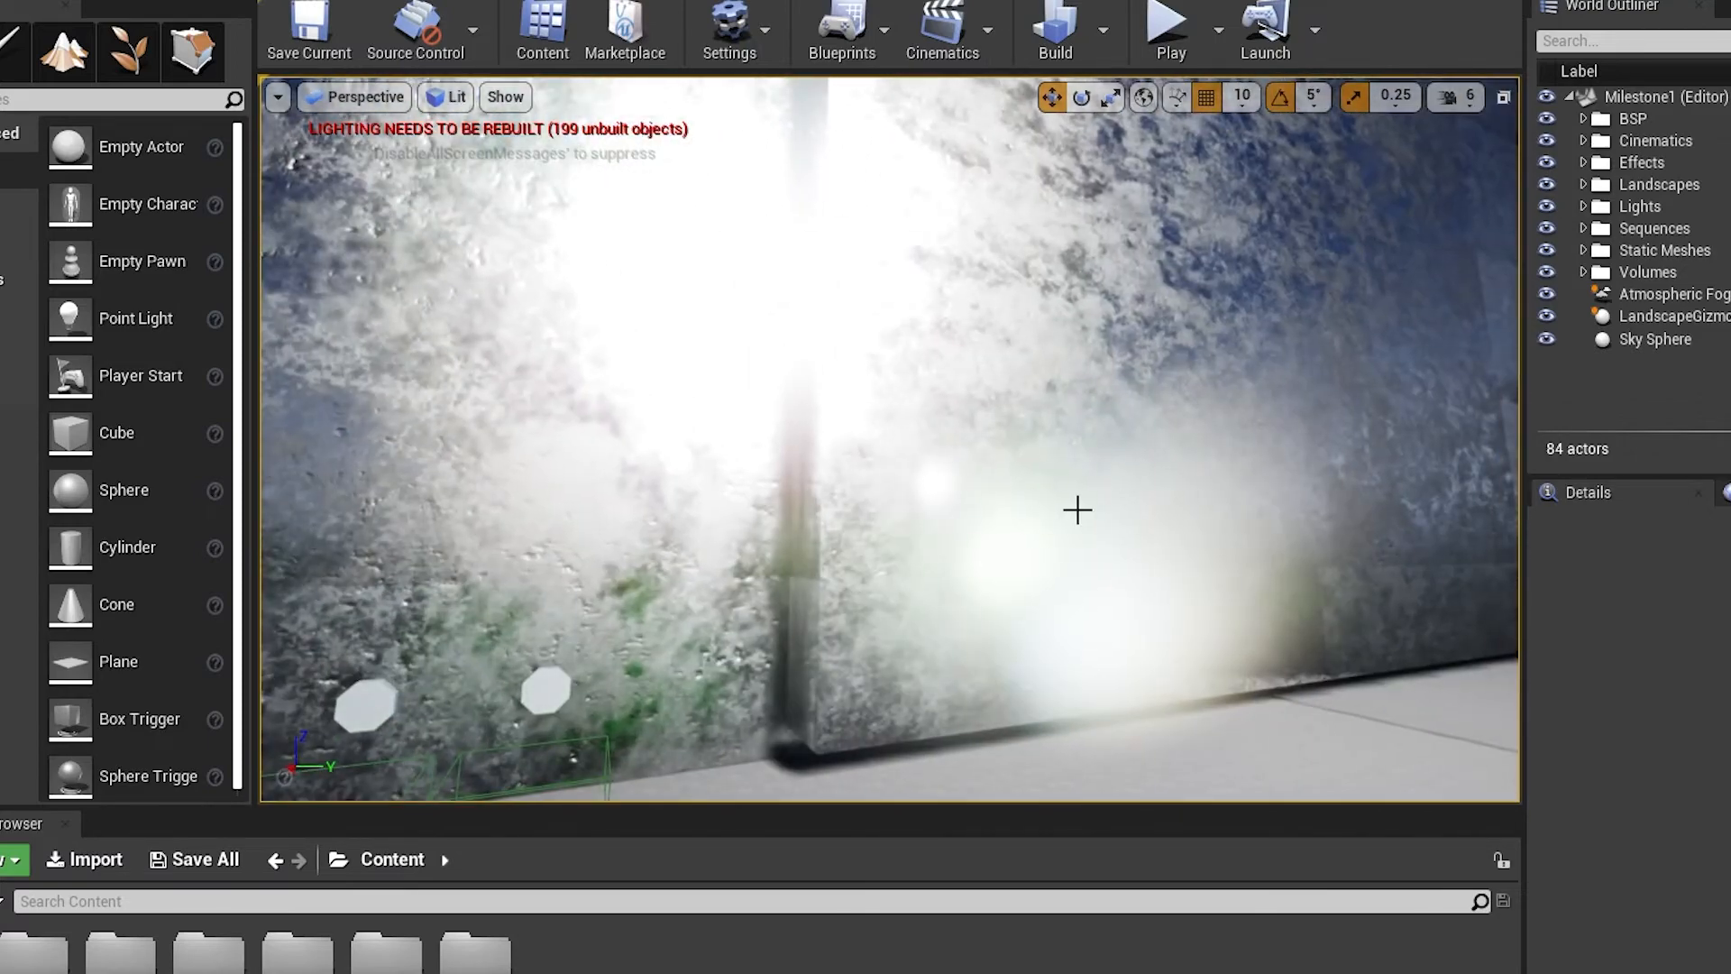
Survey the level's landscape from above, including the mountains, tree clusters, tunnel and stone building
{"action": "right_click_drag", "start_coordinate": [979, 579], "coordinate": [870, 614]}
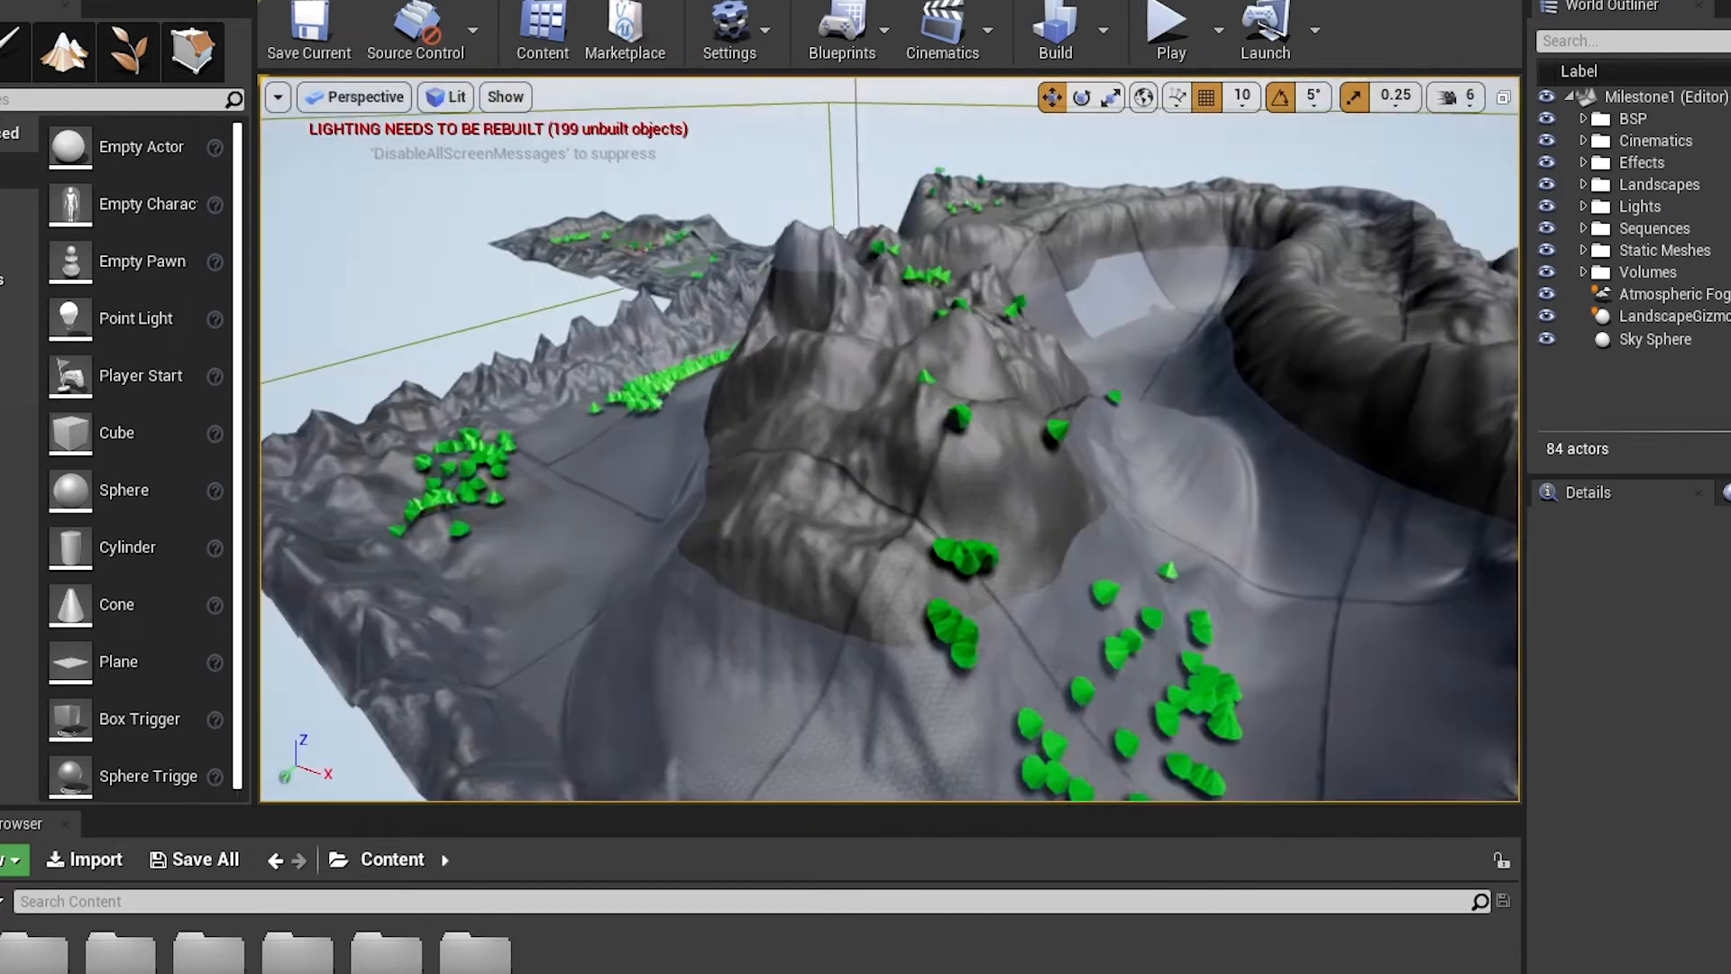
{"action": "right_click_drag", "start_coordinate": [889, 439], "coordinate": [987, 425]}
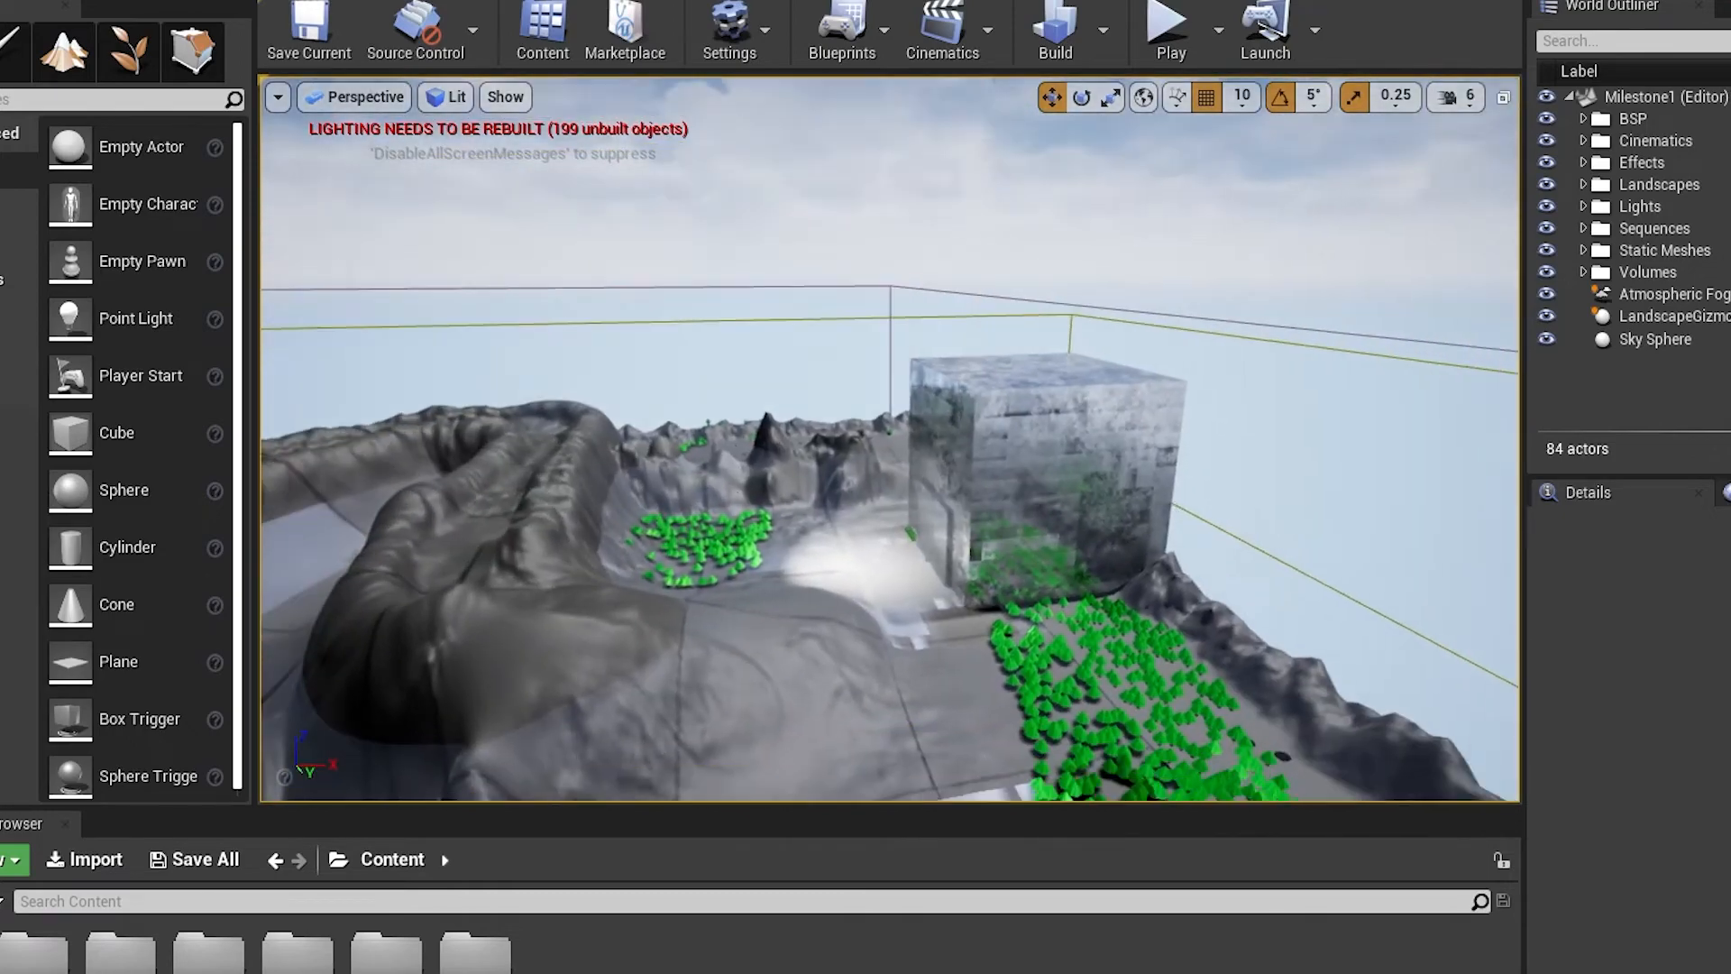
{"action": "right_click_drag", "start_coordinate": [888, 439], "coordinate": [983, 488]}
{"action": "right_click_drag", "start_coordinate": [1242, 574], "coordinate": [1248, 565]}
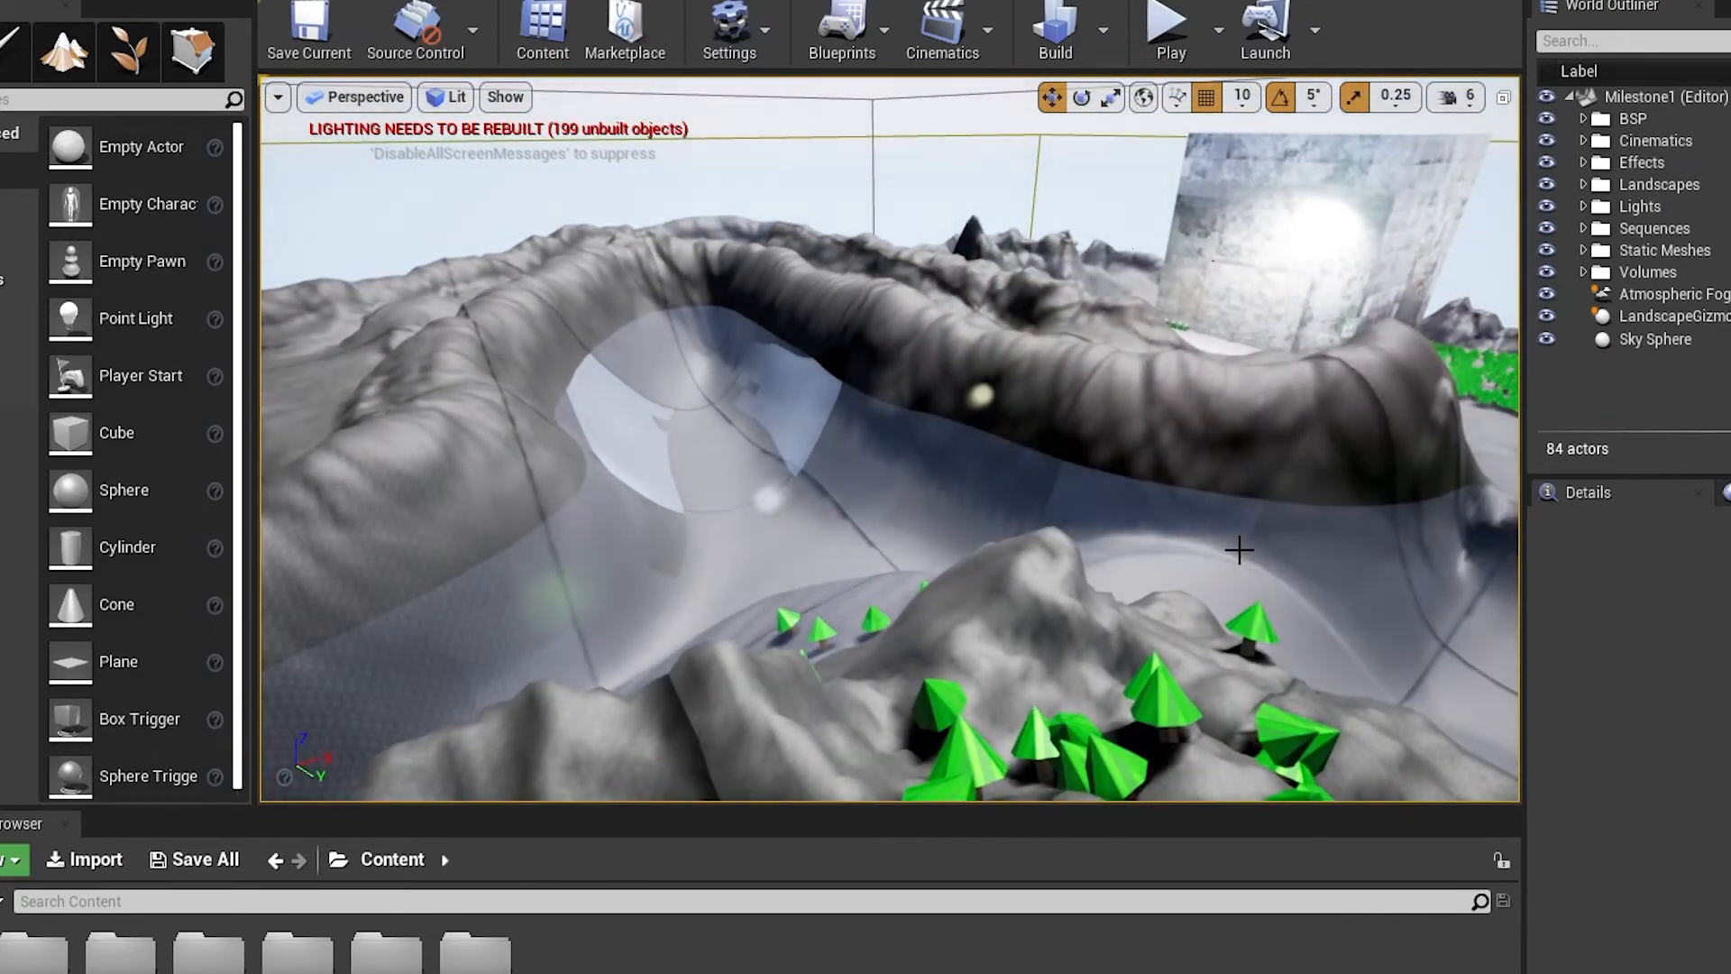
{"action": "mouse_move", "coordinate": [1089, 544]}
{"action": "right_mouse_down"}
{"action": "mouse_move", "coordinate": [1018, 553]}
{"action": "mouse_move", "coordinate": [1090, 577]}
{"action": "right_mouse_up"}
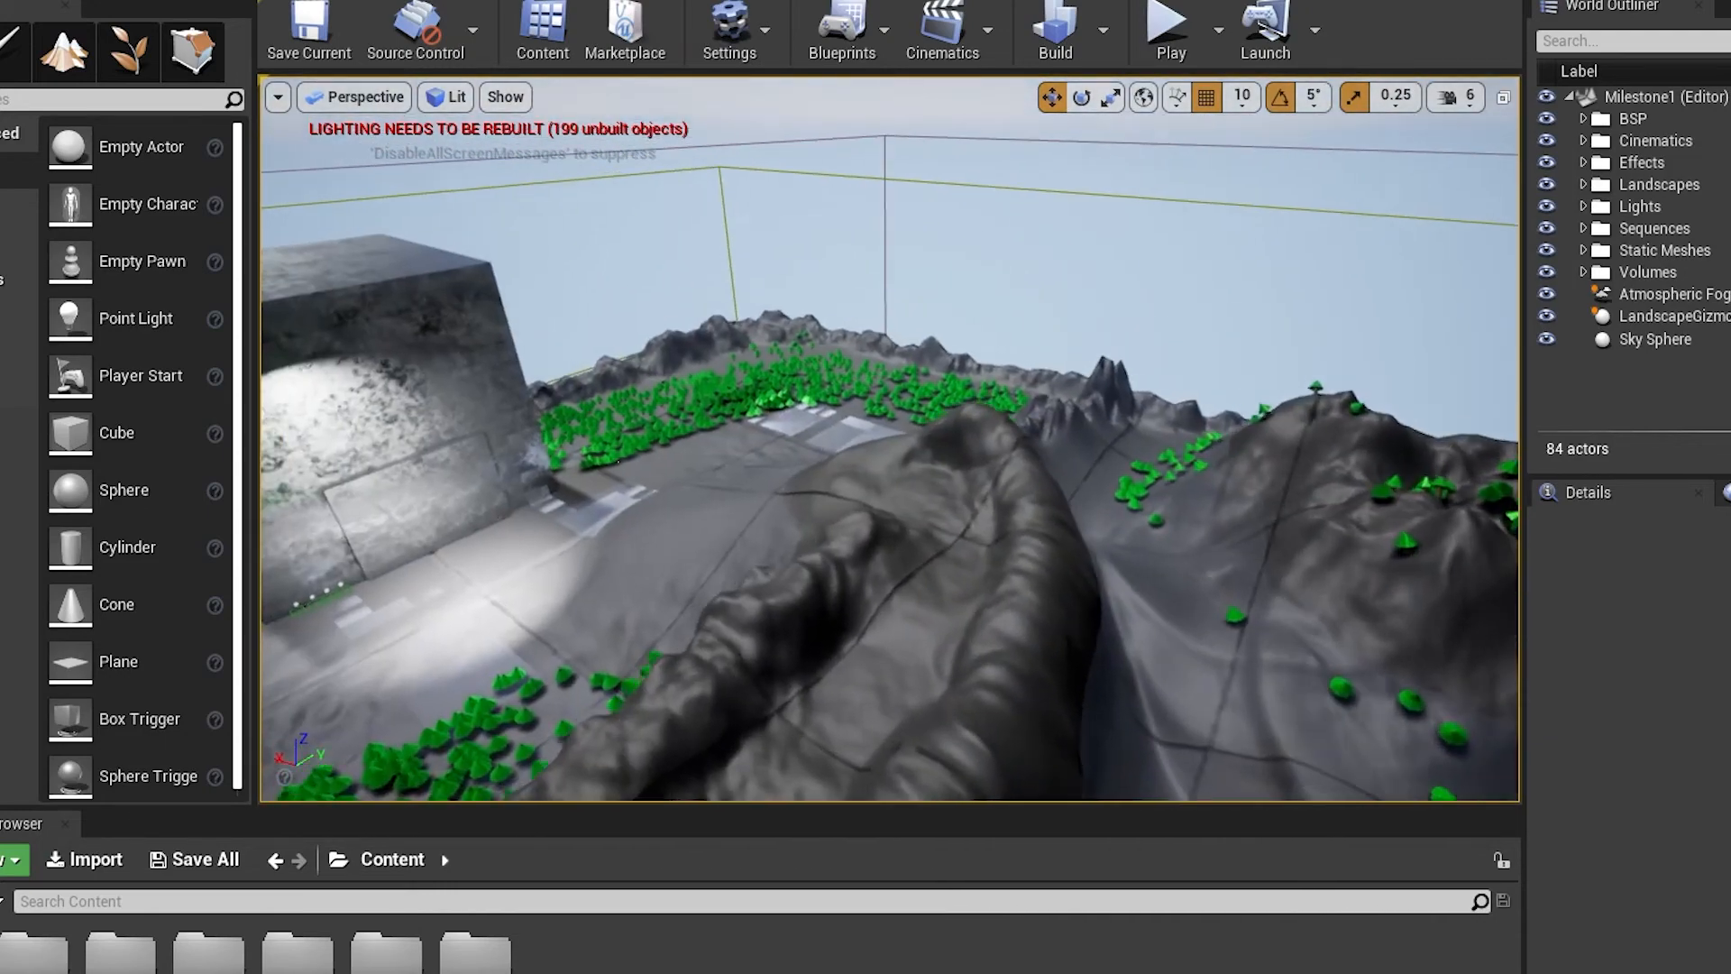
{"action": "key", "text": "w"}
{"action": "right_click_drag", "start_coordinate": [887, 439], "coordinate": [974, 451]}
{"action": "key", "text": "s"}
{"action": "key", "text": "s"}
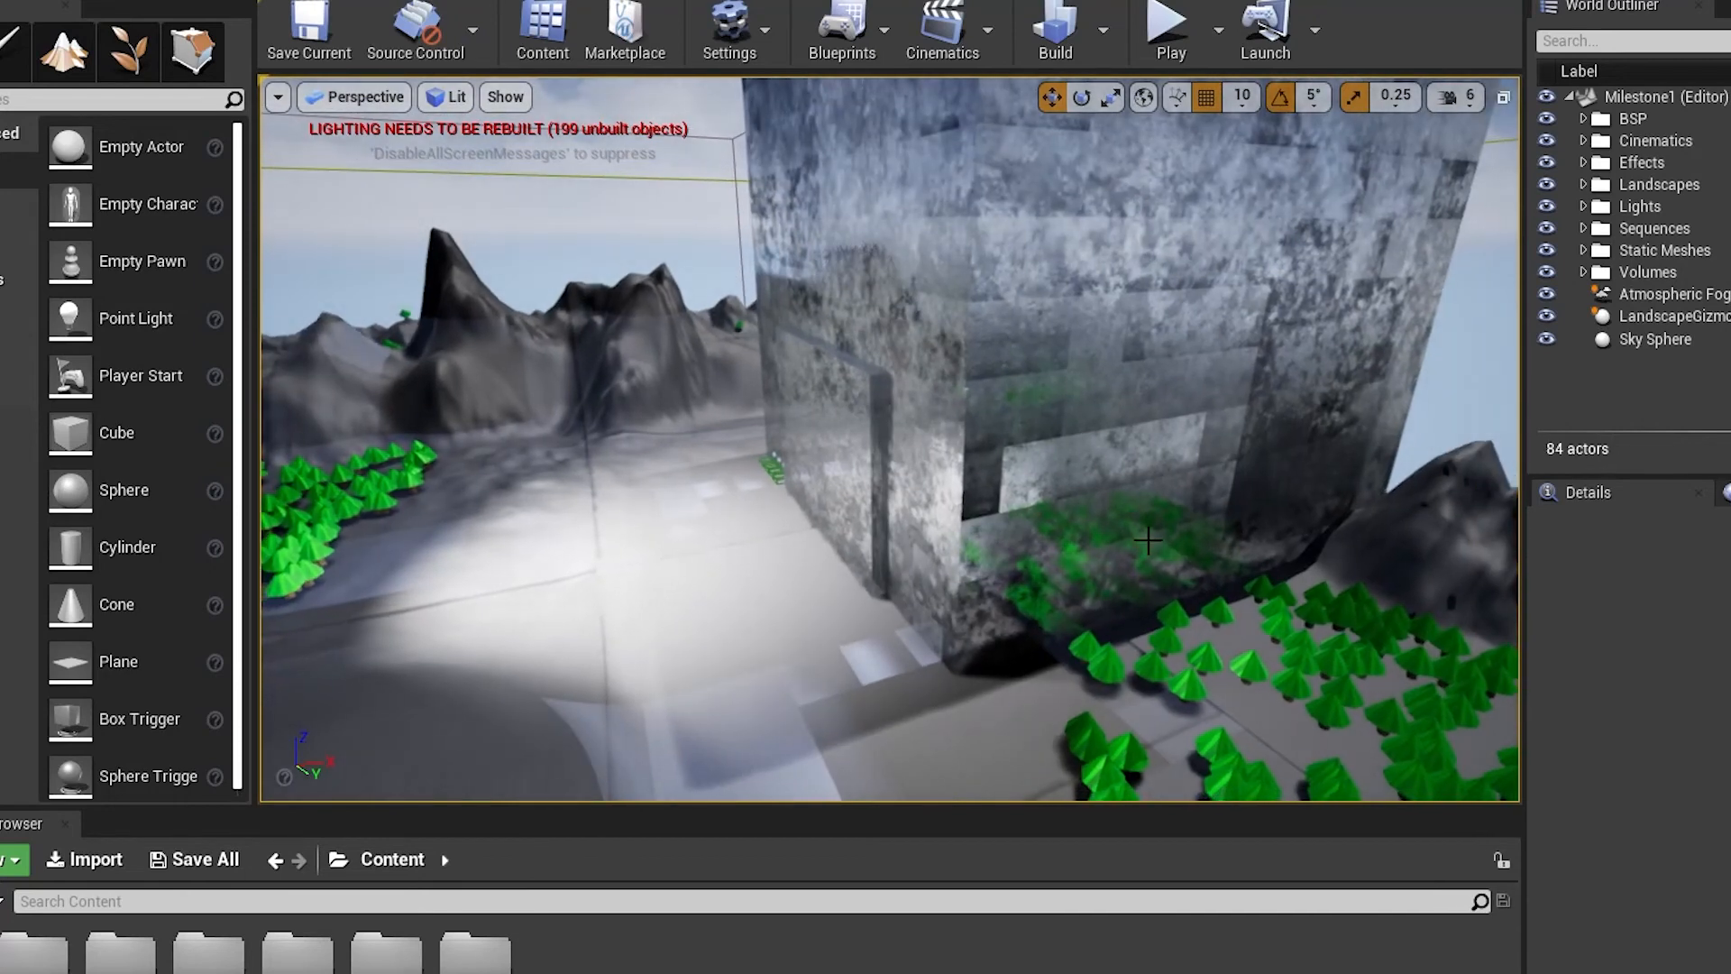
{"action": "key", "text": "s"}
{"action": "mouse_move", "coordinate": [1147, 541]}
{"action": "right_mouse_down"}
{"action": "mouse_move", "coordinate": [902, 613]}
{"action": "mouse_move", "coordinate": [811, 532]}
{"action": "mouse_move", "coordinate": [631, 523]}
{"action": "mouse_move", "coordinate": [1154, 540]}
{"action": "right_mouse_up"}
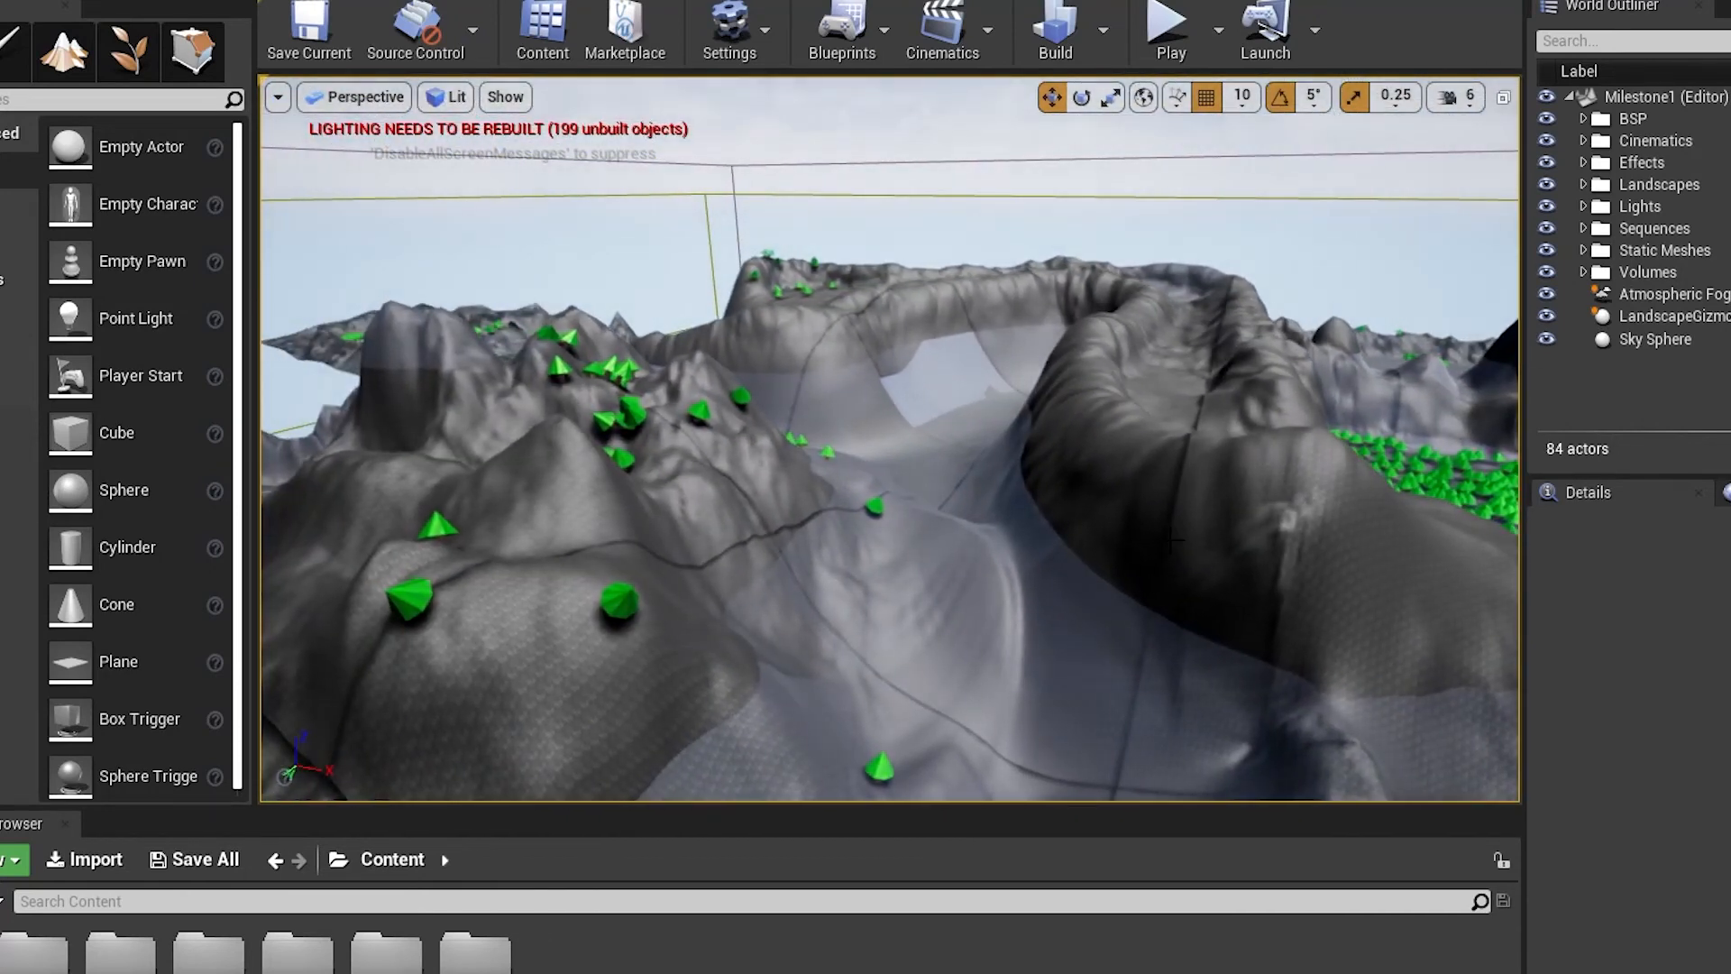